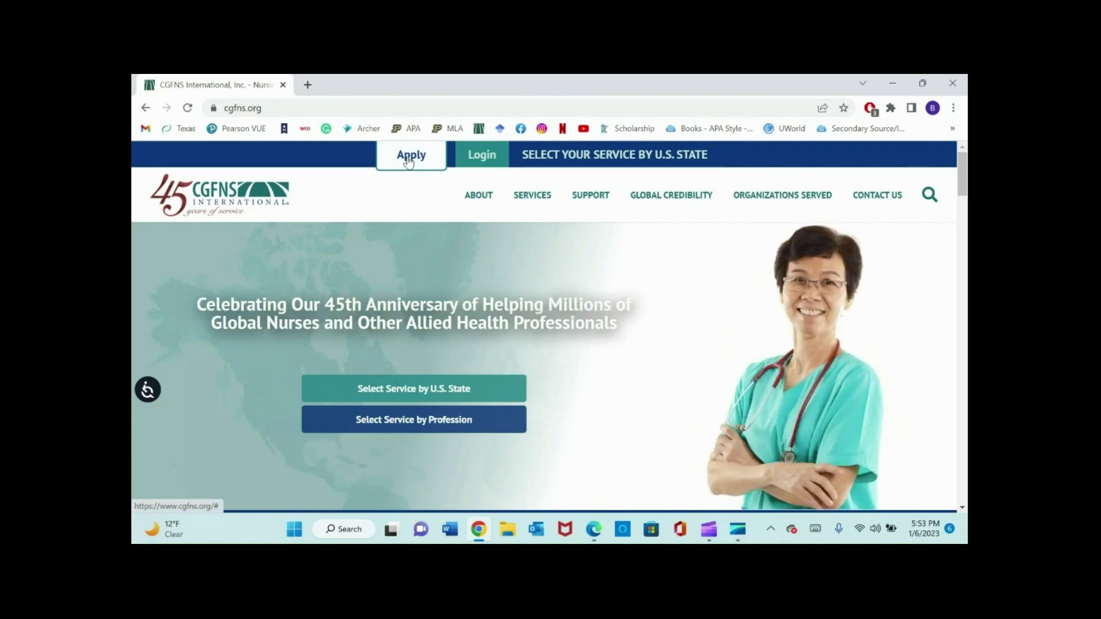
Step: From the CGFNS homepage, go through Apply and Applicants to the Create an Account sign-up page
mouse_move(474, 158)
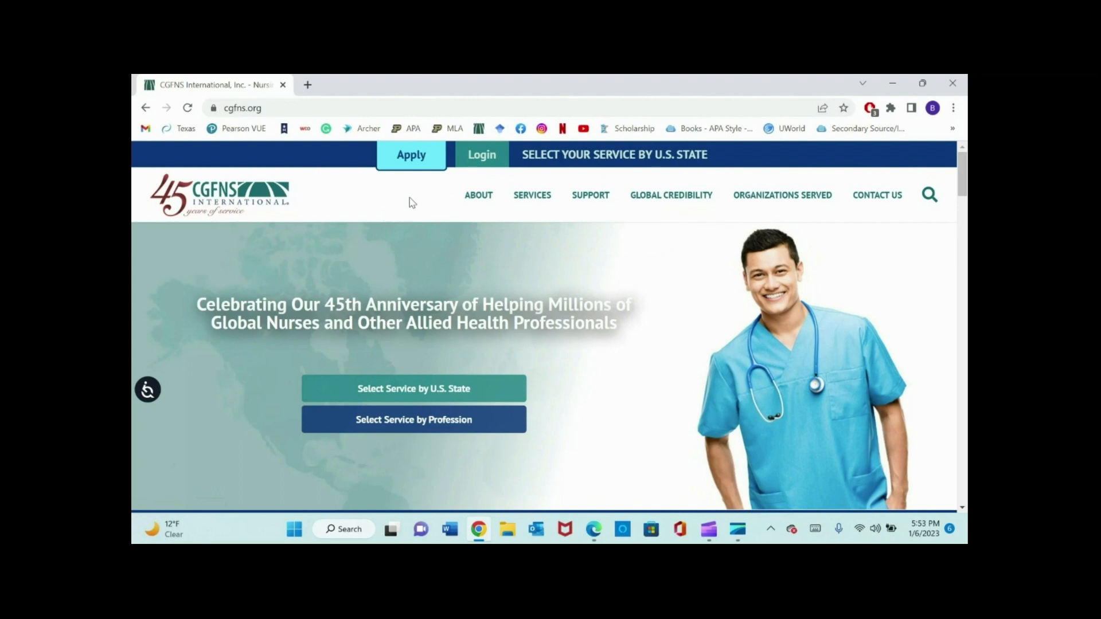
mouse_move(457, 211)
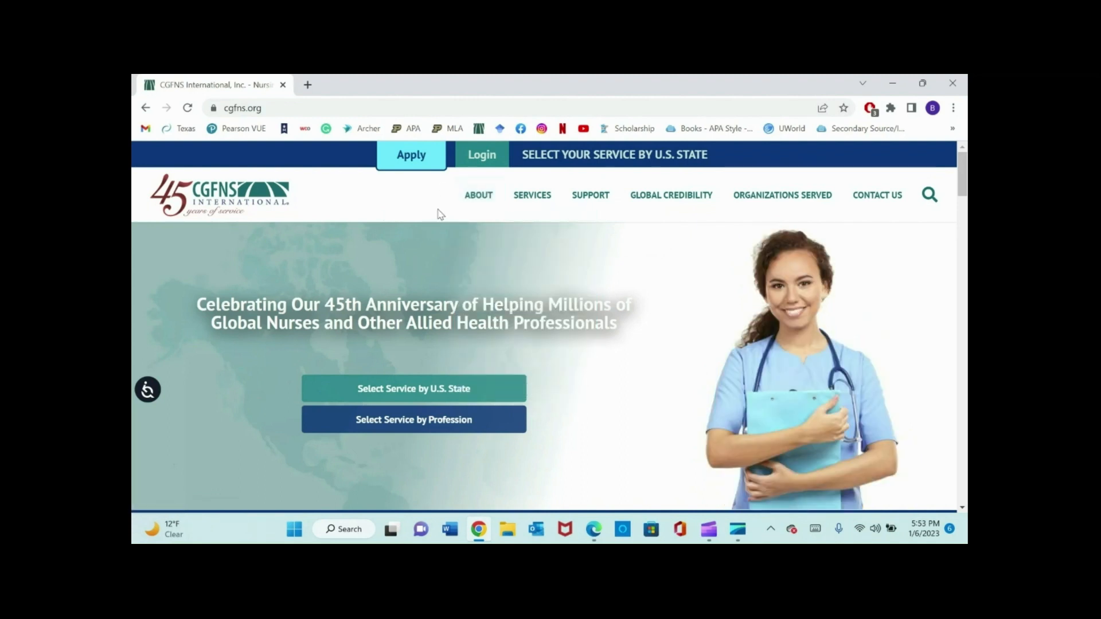
mouse_move(528, 202)
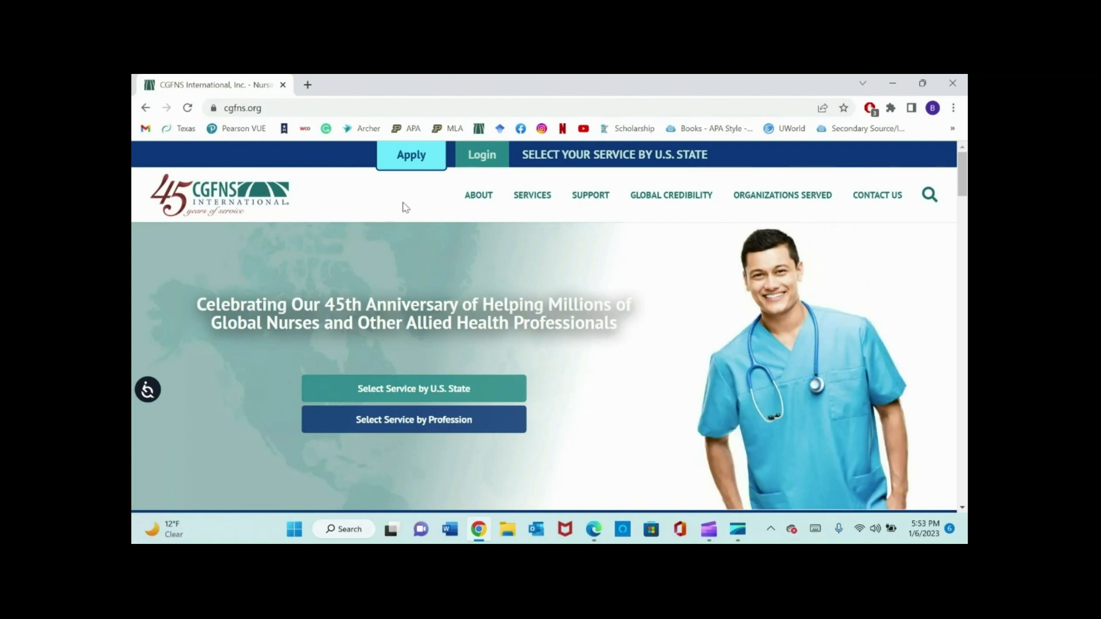
click(416, 165)
click(430, 347)
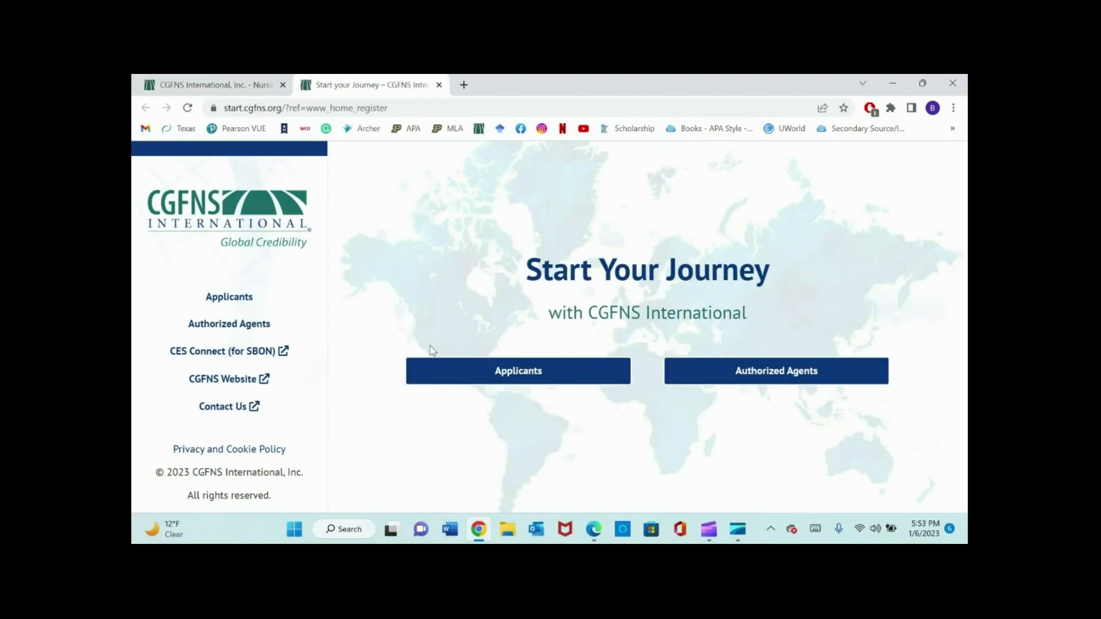
click(445, 371)
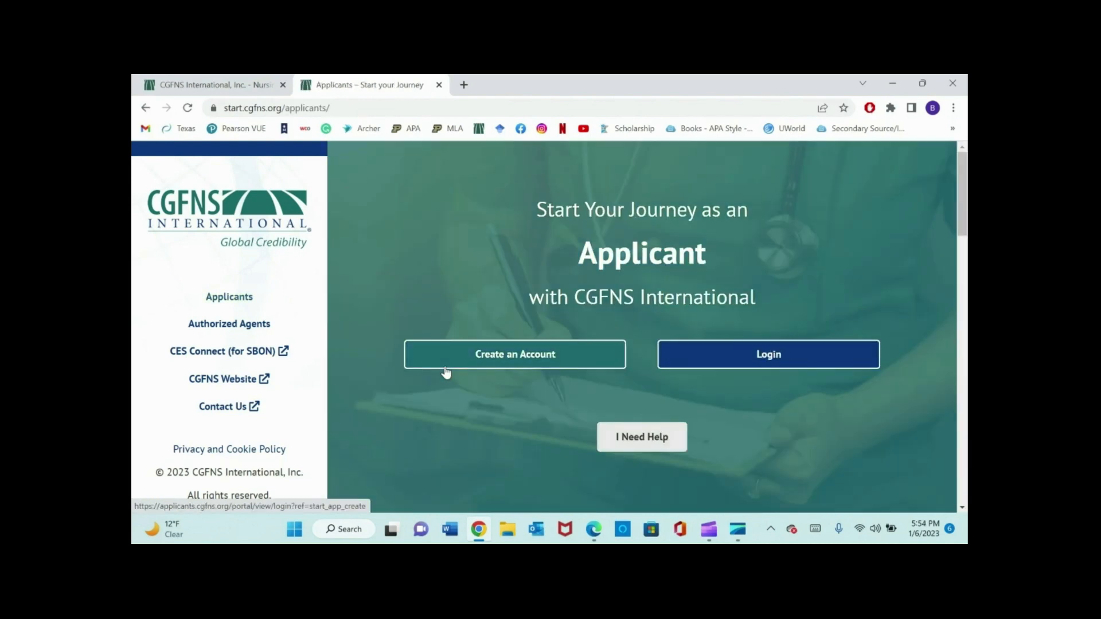
click(446, 367)
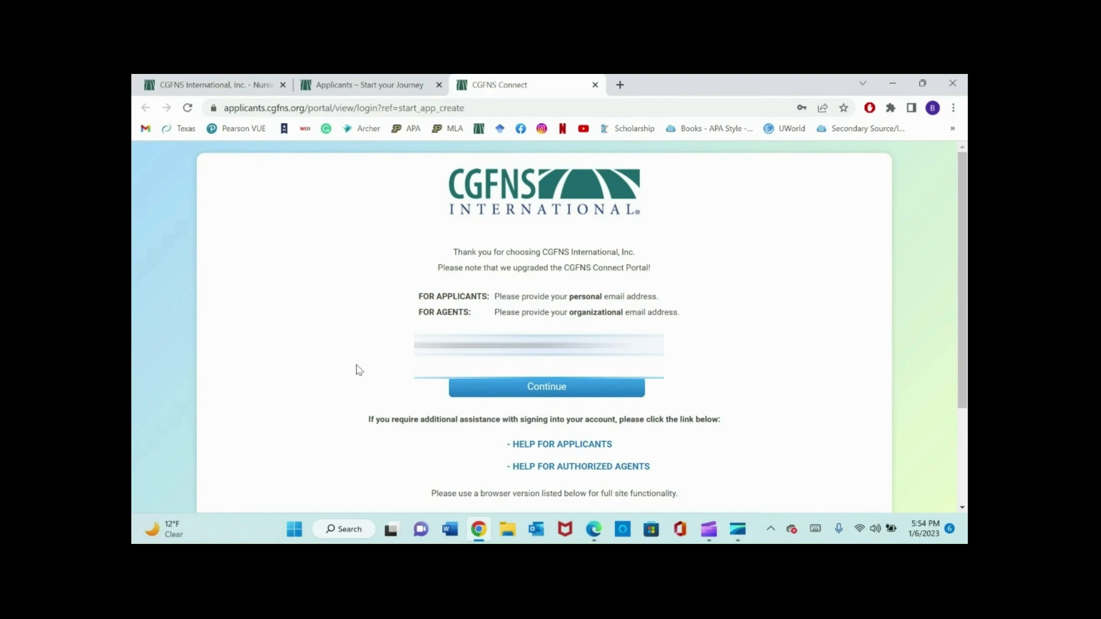
Step: Enter the applicant's personal email address and continue
click(545, 346)
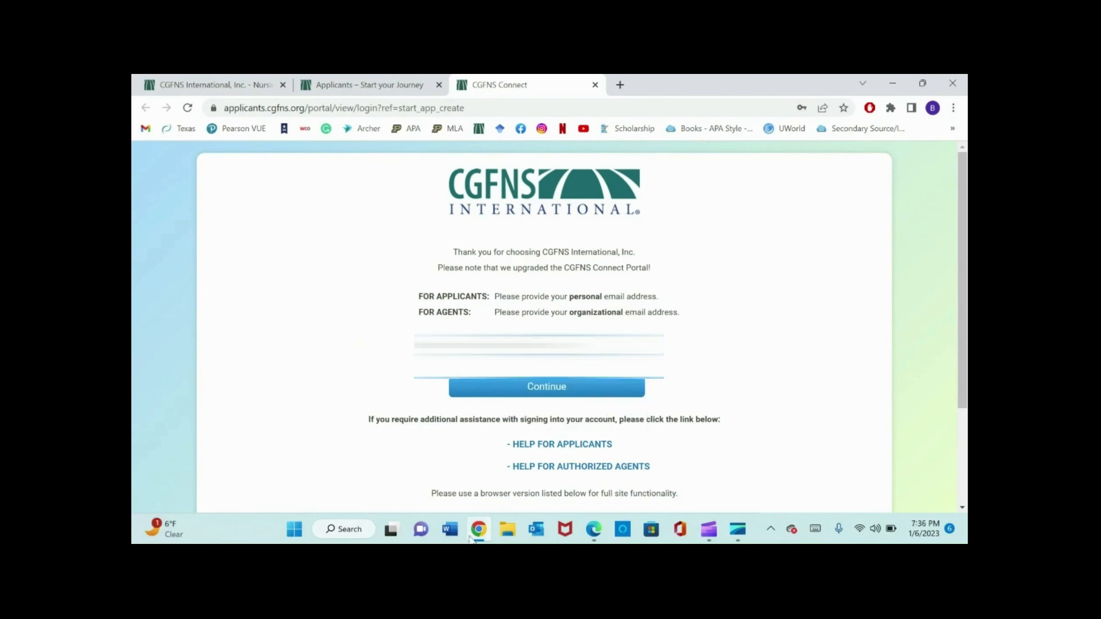
click(536, 340)
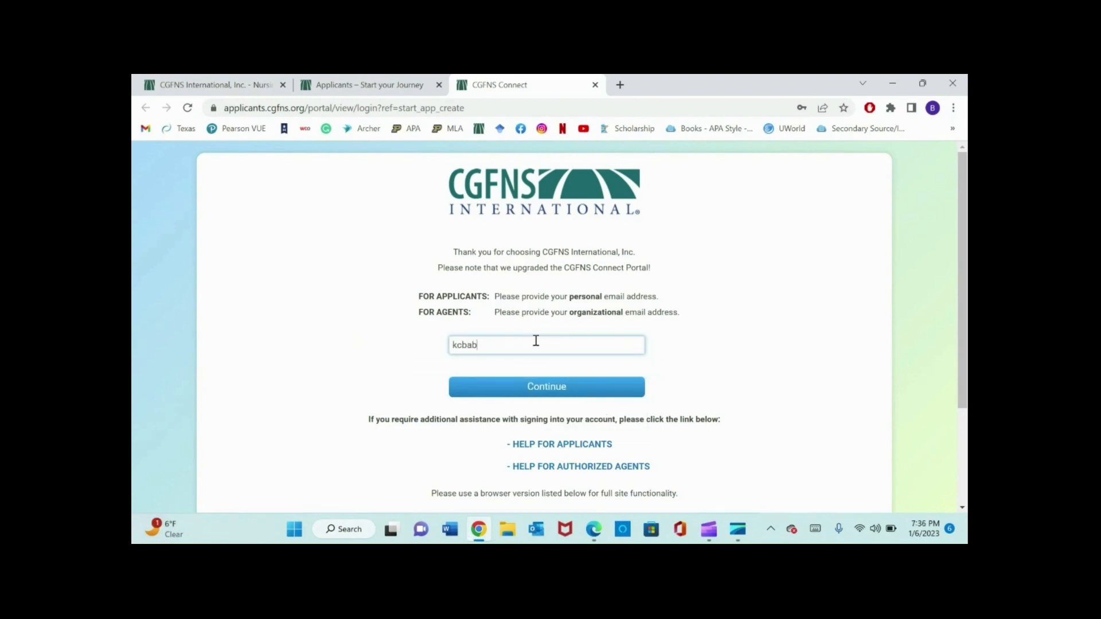
click(555, 393)
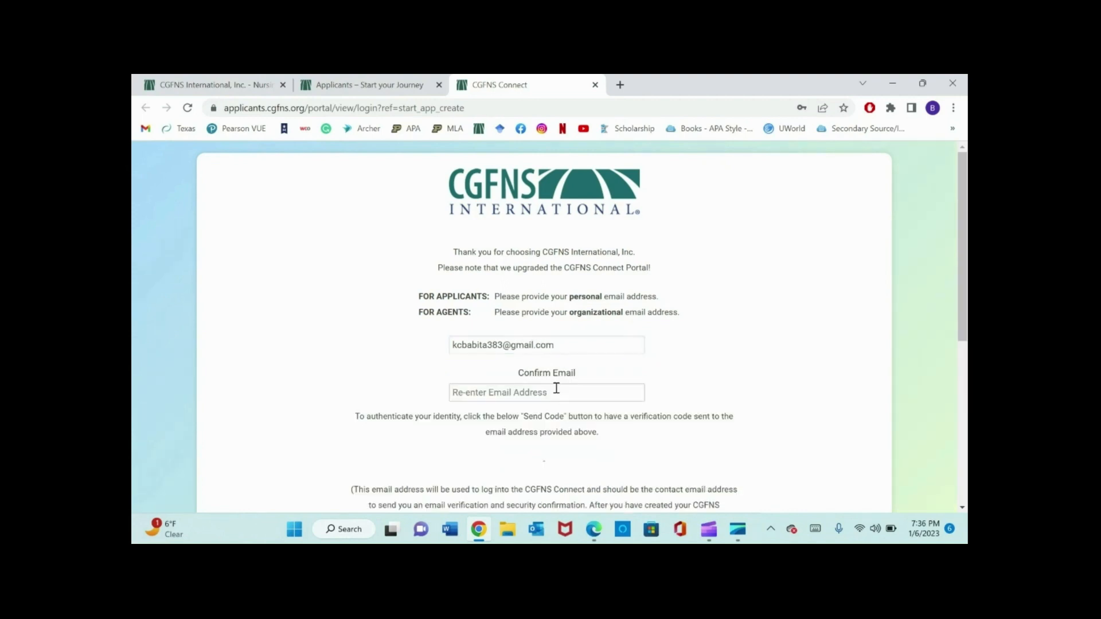
Step: Re-enter the email in Confirm Email and request a verification code
click(545, 393)
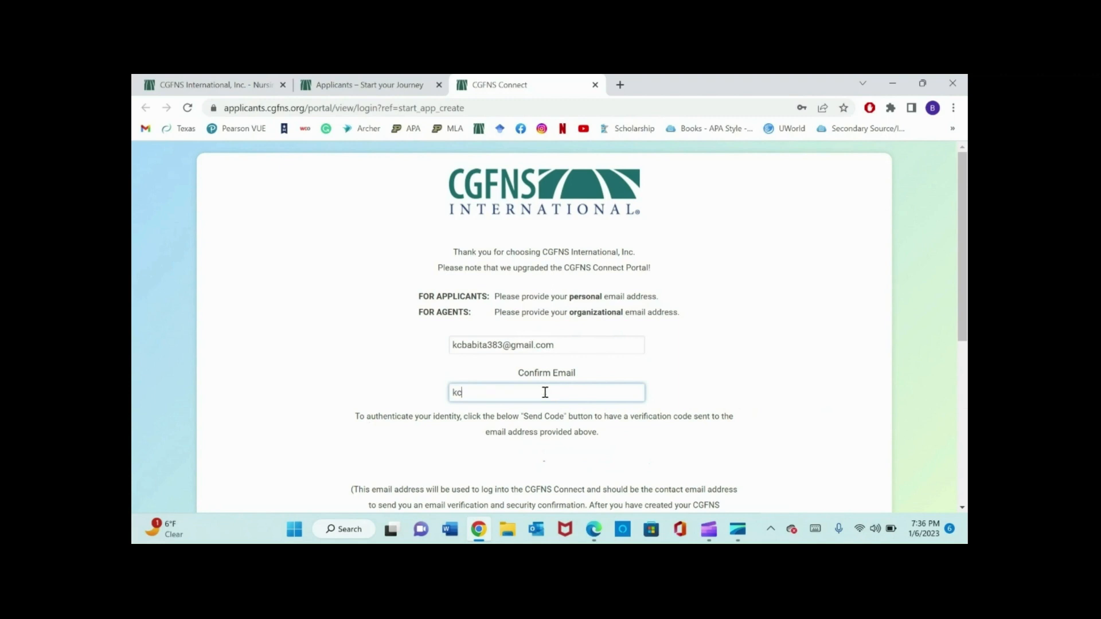
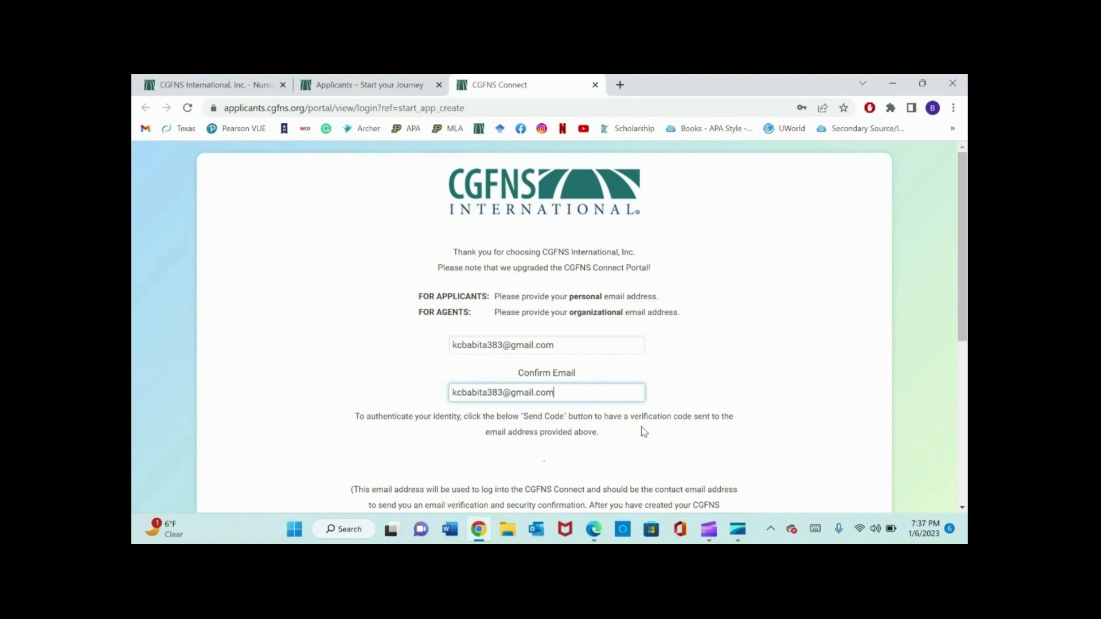
scroll(645, 431, down, 2)
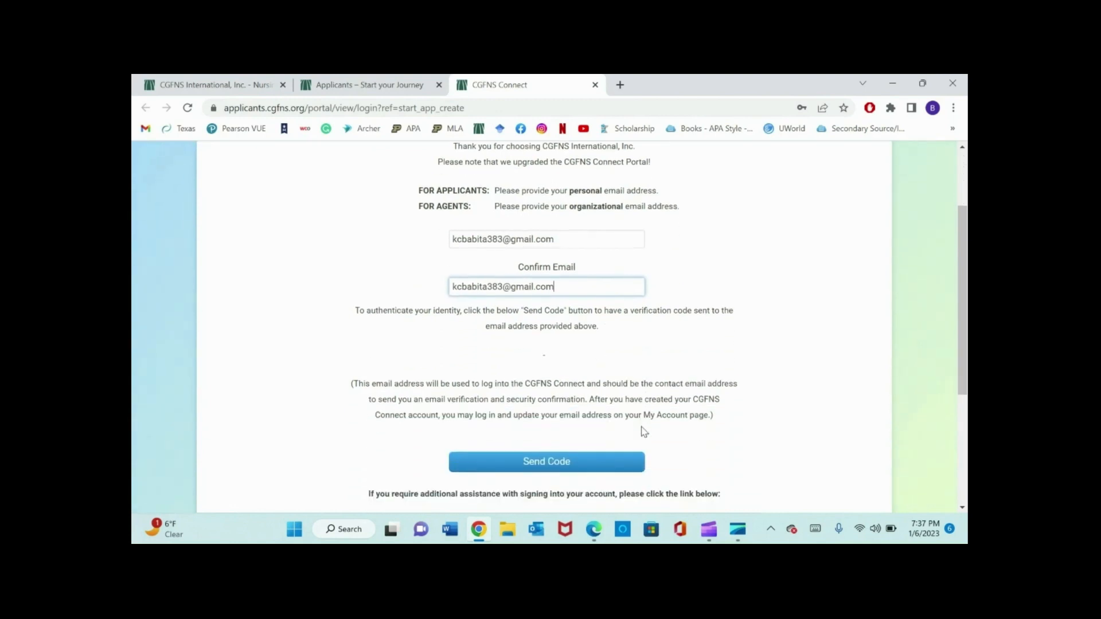
click(569, 465)
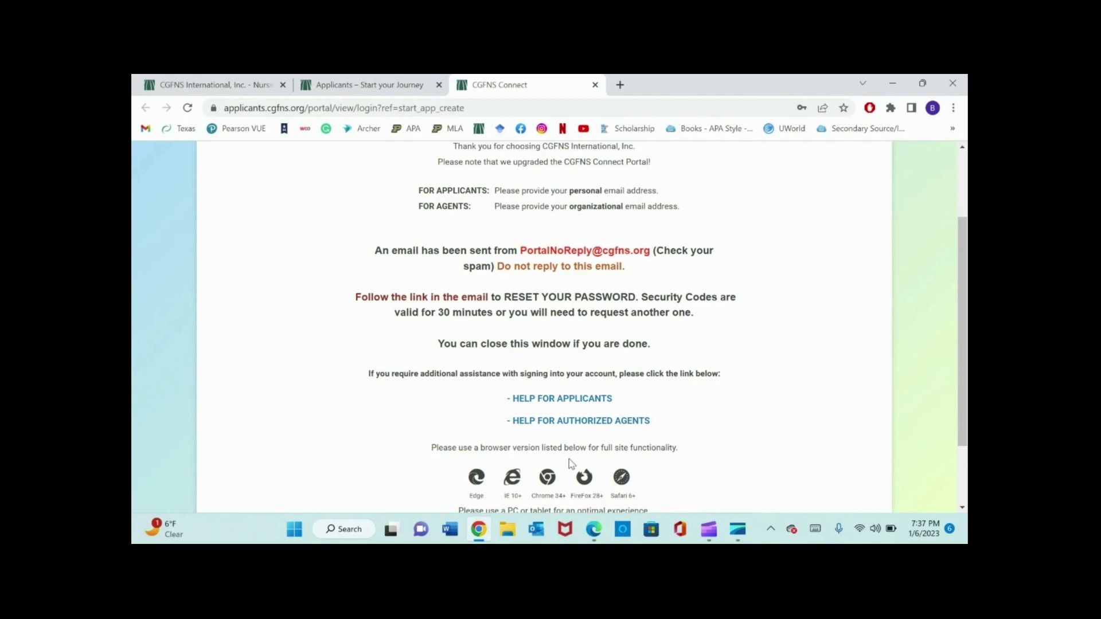
Step: Open the PortalNoReply verification email in Gmail and follow its verification link
click(594, 534)
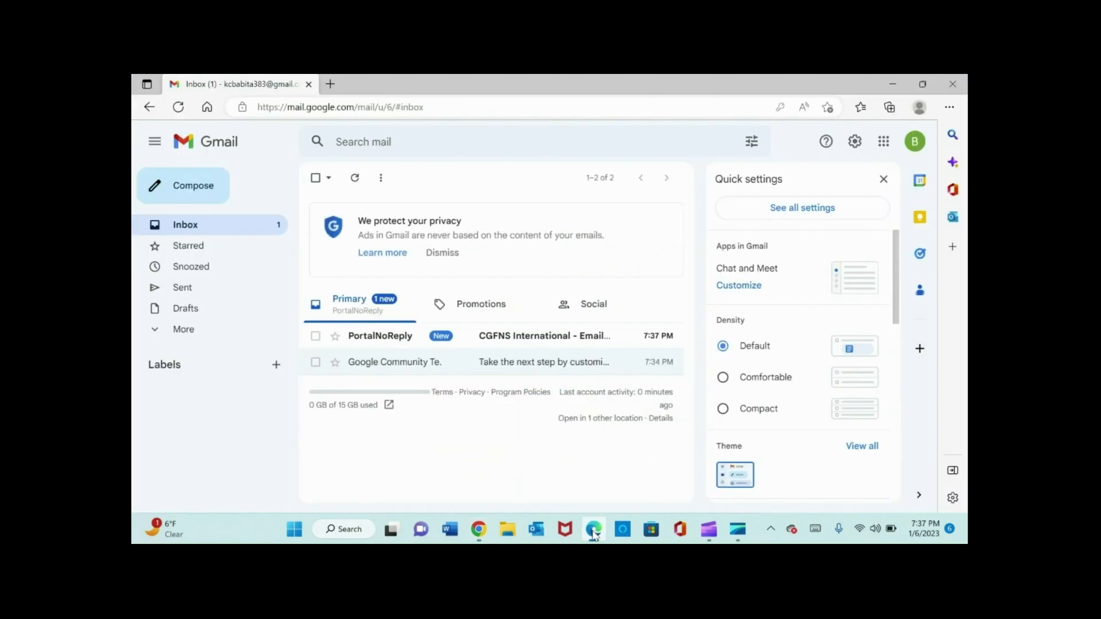
click(492, 343)
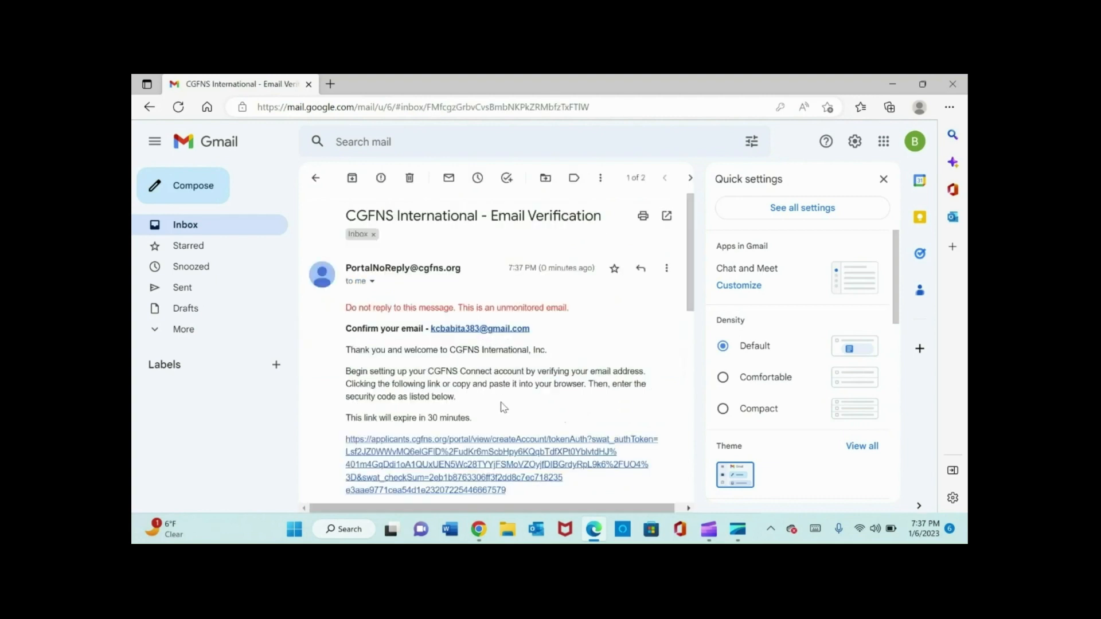
scroll(504, 407, down, 3)
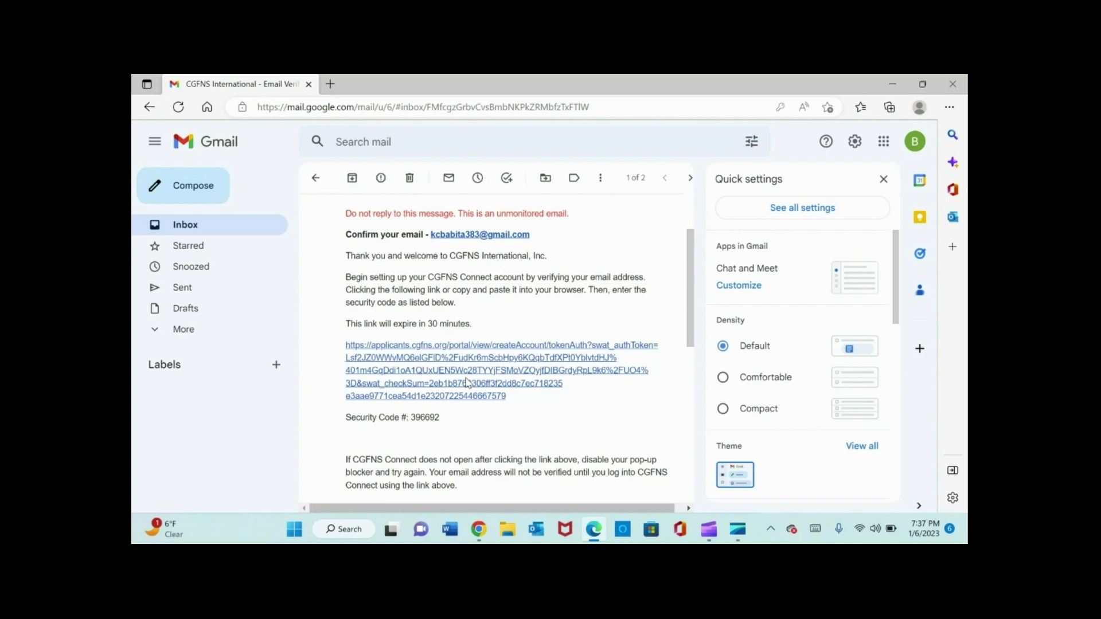
click(414, 369)
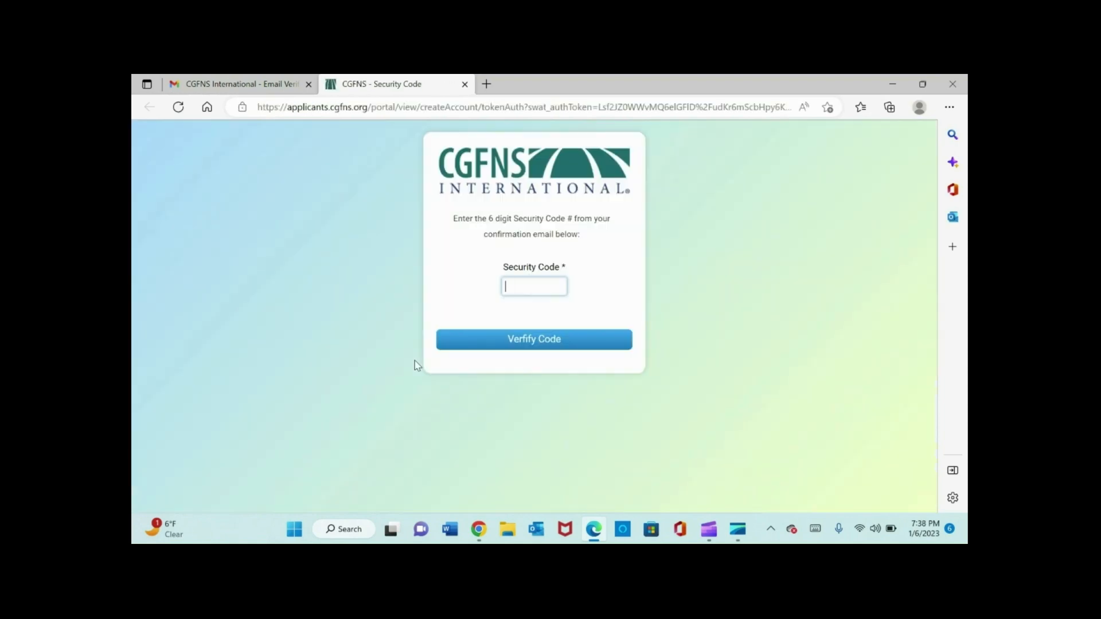
Step: Verify the emailed security code, then register as an Applicant and submit
click(417, 366)
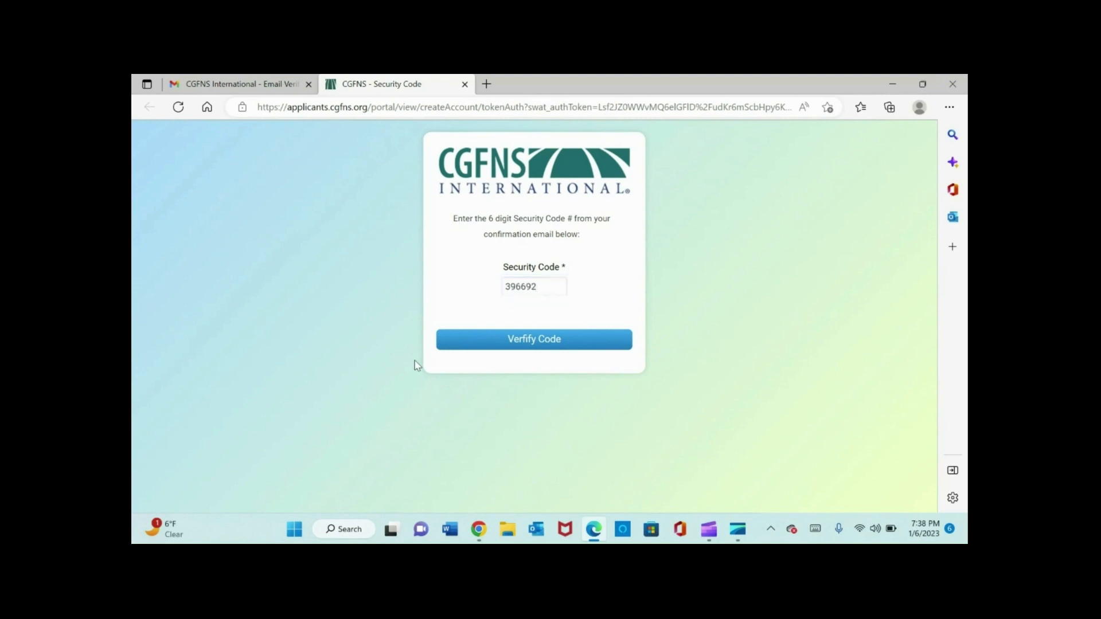
click(478, 350)
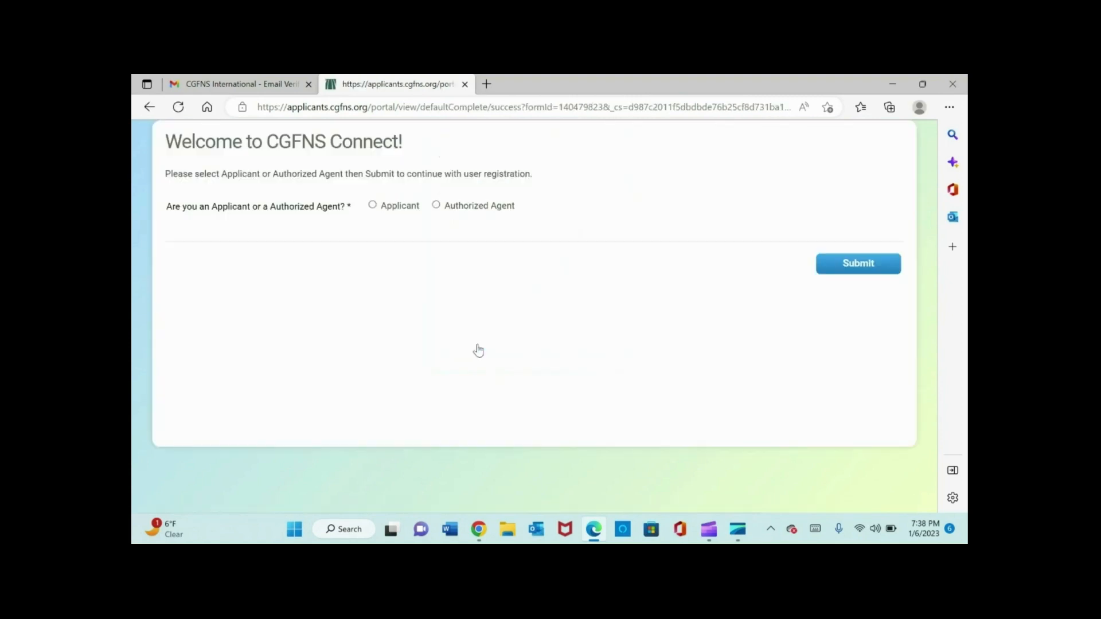
click(372, 207)
click(835, 265)
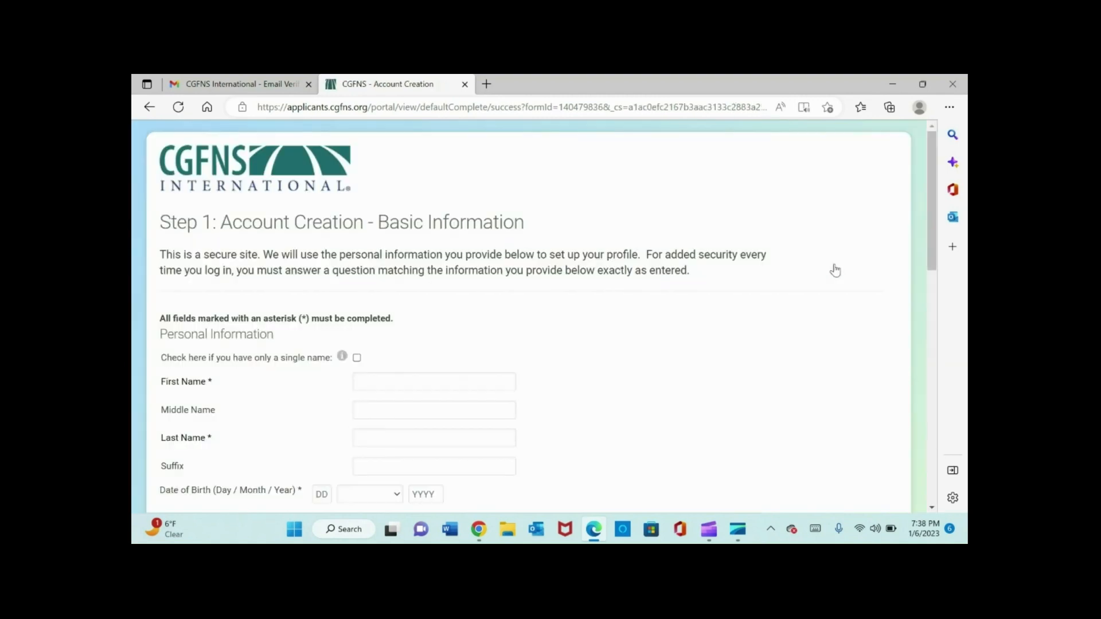
Step: Enter the applicant's first and last name in the Basic Information form
scroll(609, 338, down, 1)
click(464, 382)
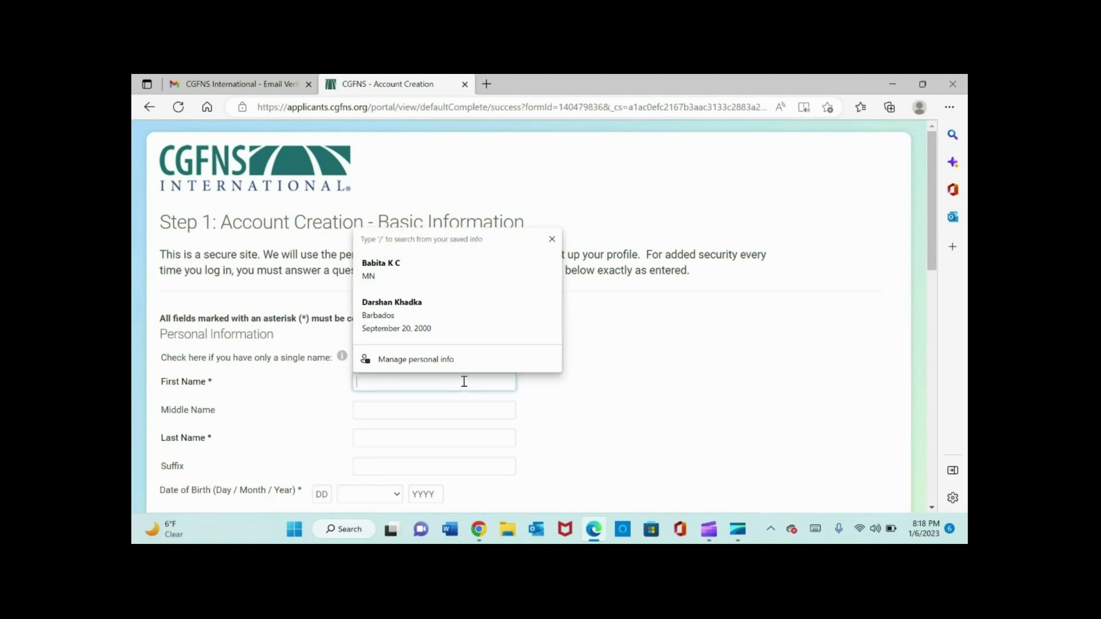
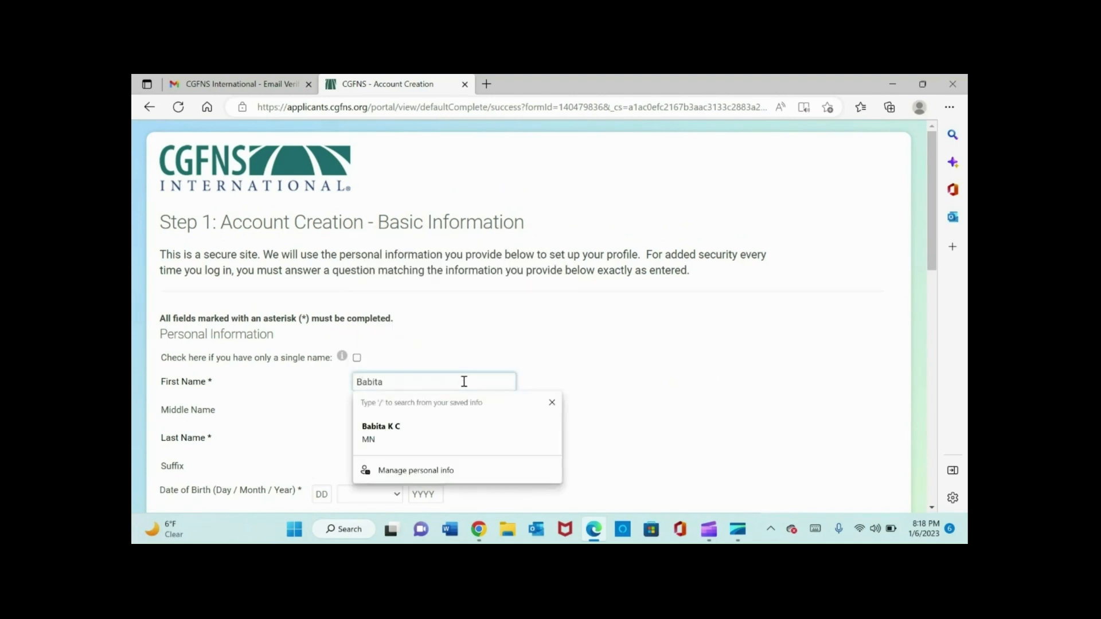
click(553, 402)
click(453, 439)
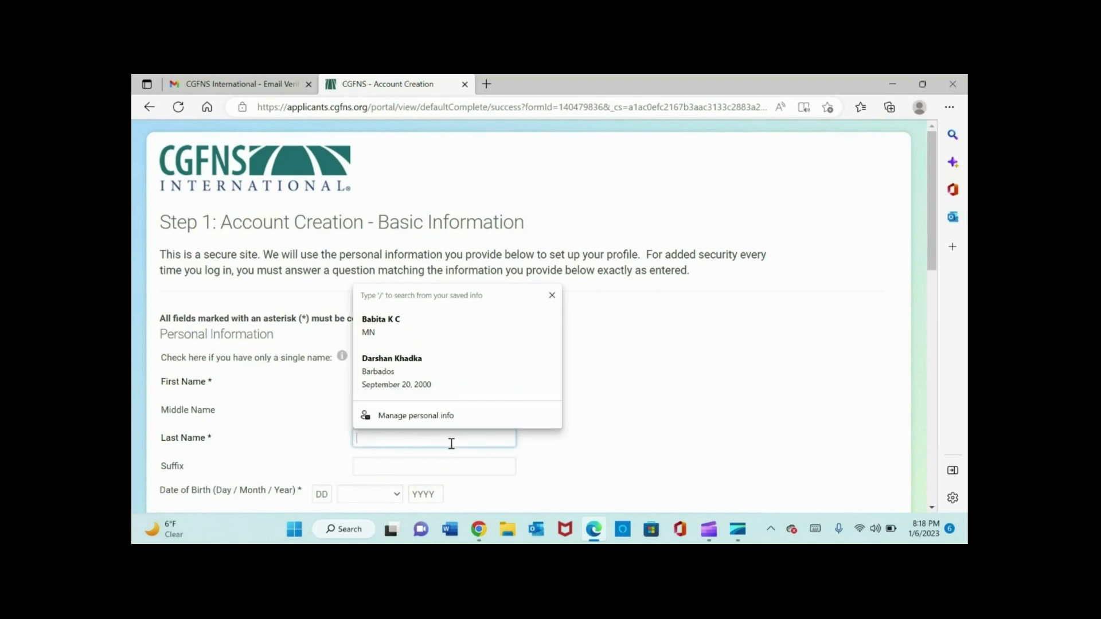
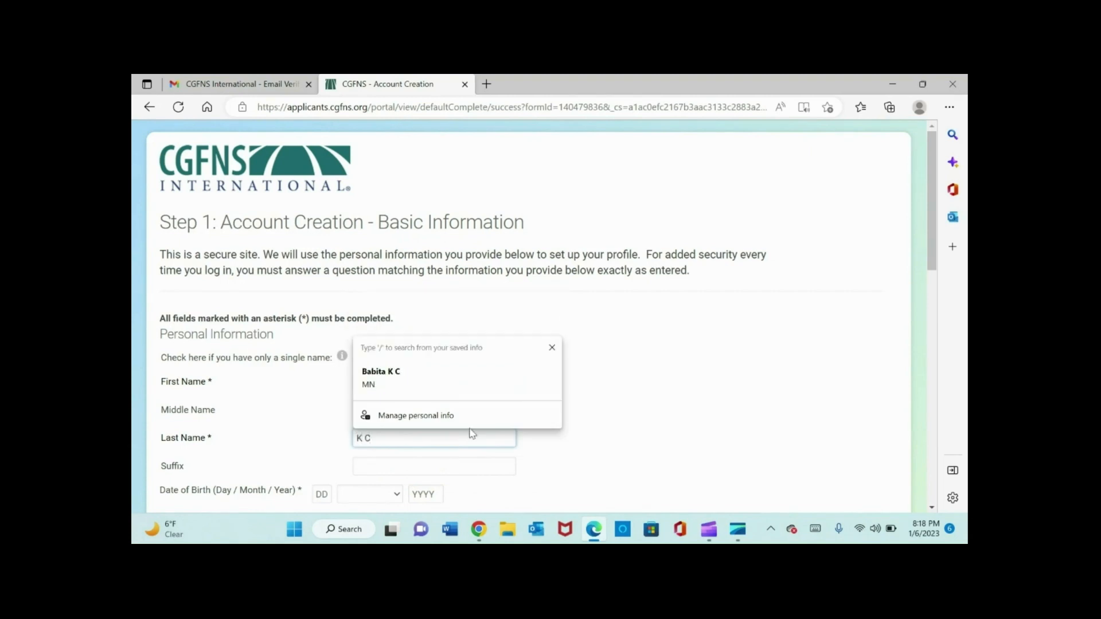
click(553, 350)
Step: Fill in the date of birth and answer No to having a CGFNS ID number
scroll(445, 455, down, 1)
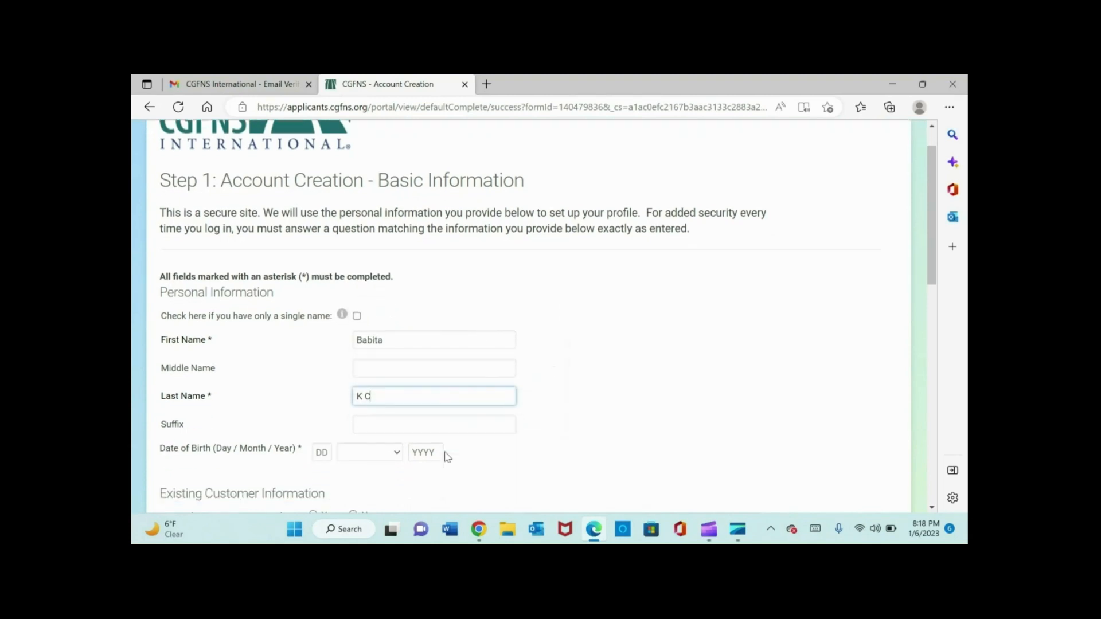
click(339, 432)
click(511, 290)
scroll(382, 400, down, 1)
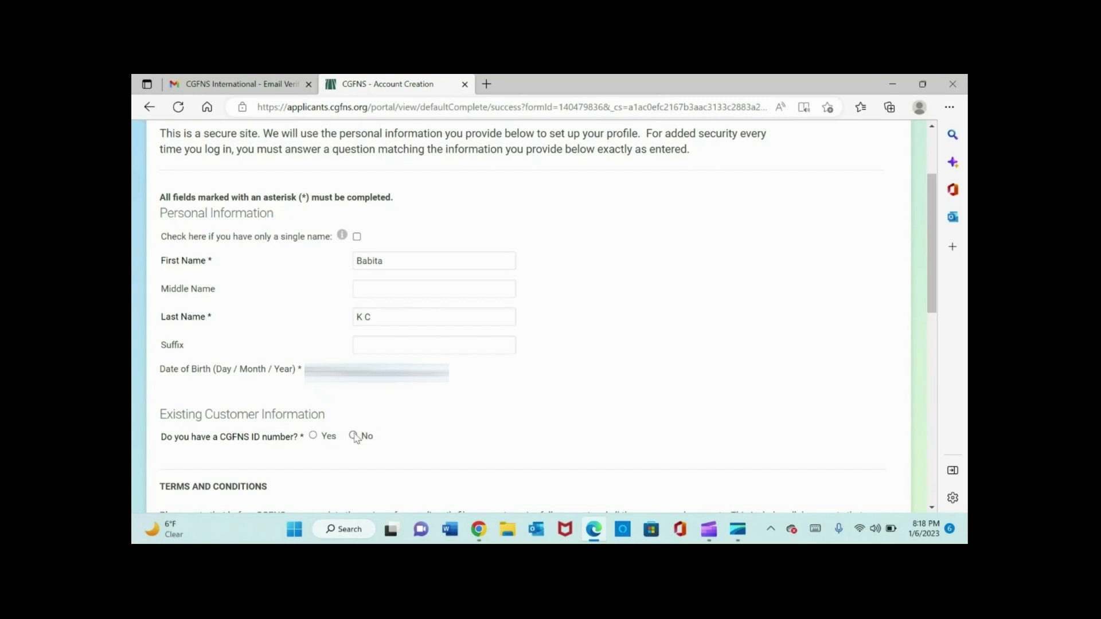
click(354, 436)
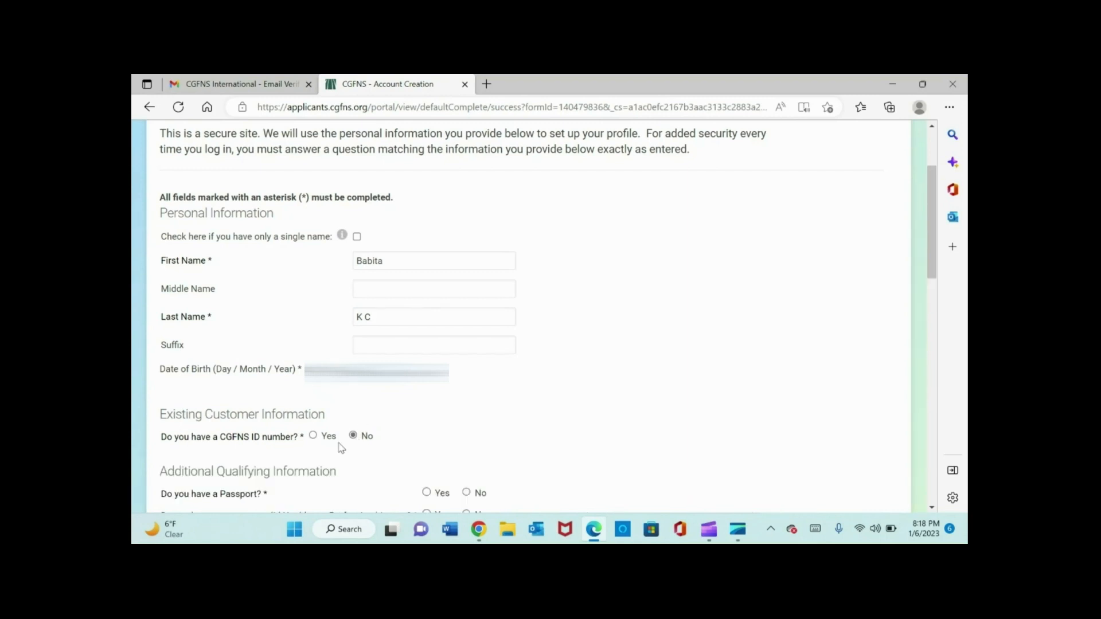
scroll(342, 448, down, 3)
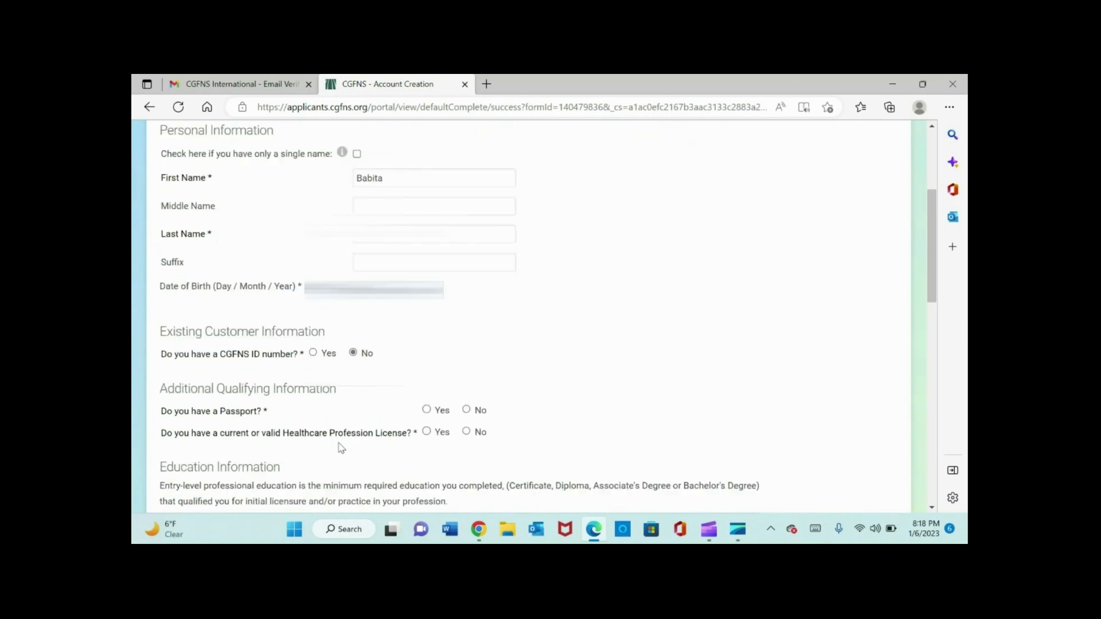
scroll(340, 444, up, 1)
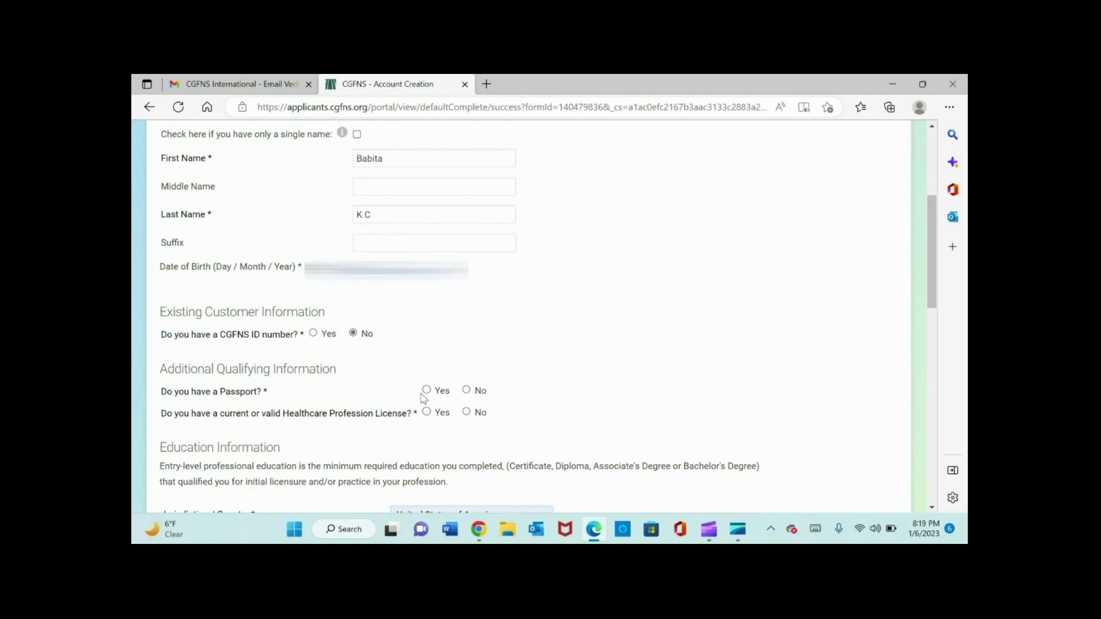
Step: Answer Yes to passport with Nepal as issuing country, and Yes to holding a healthcare license
click(428, 393)
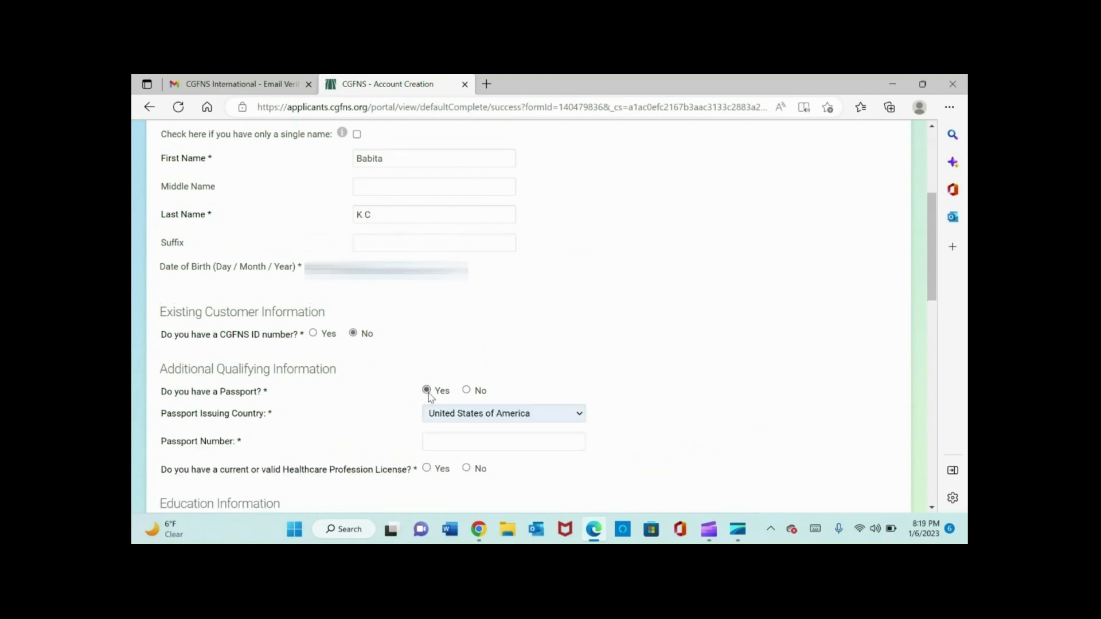
click(538, 413)
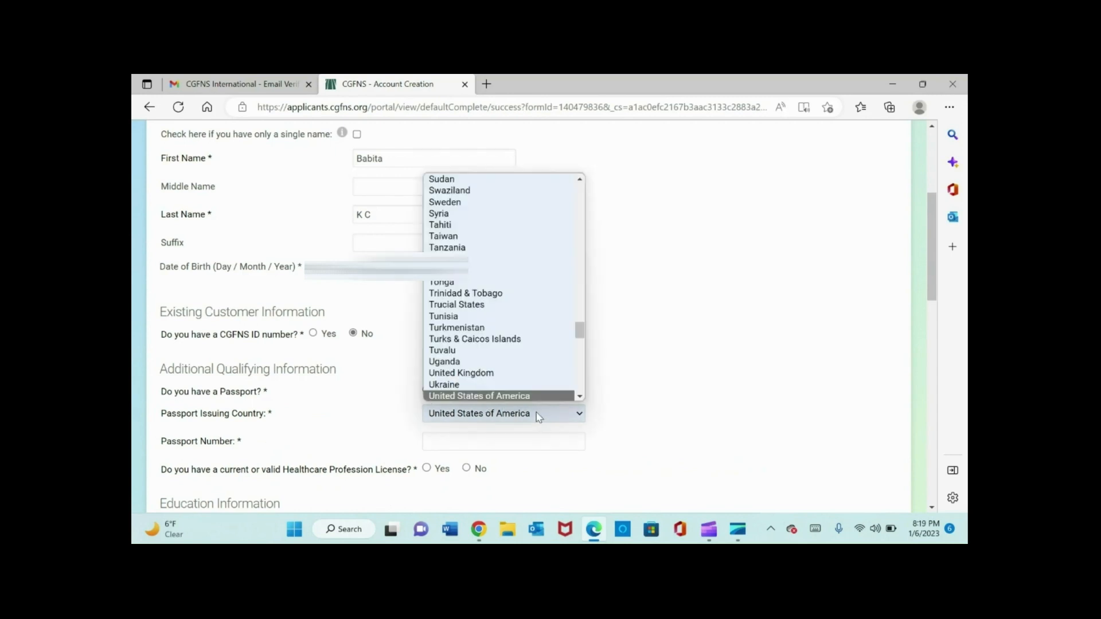
scroll(508, 304, up, 2)
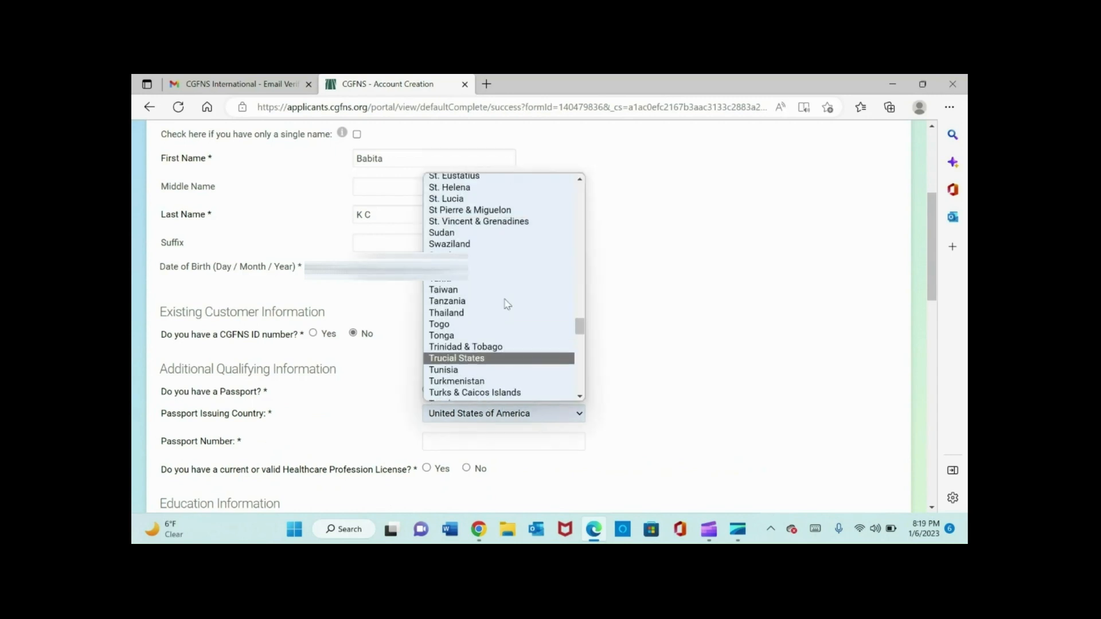
scroll(505, 303, up, 15)
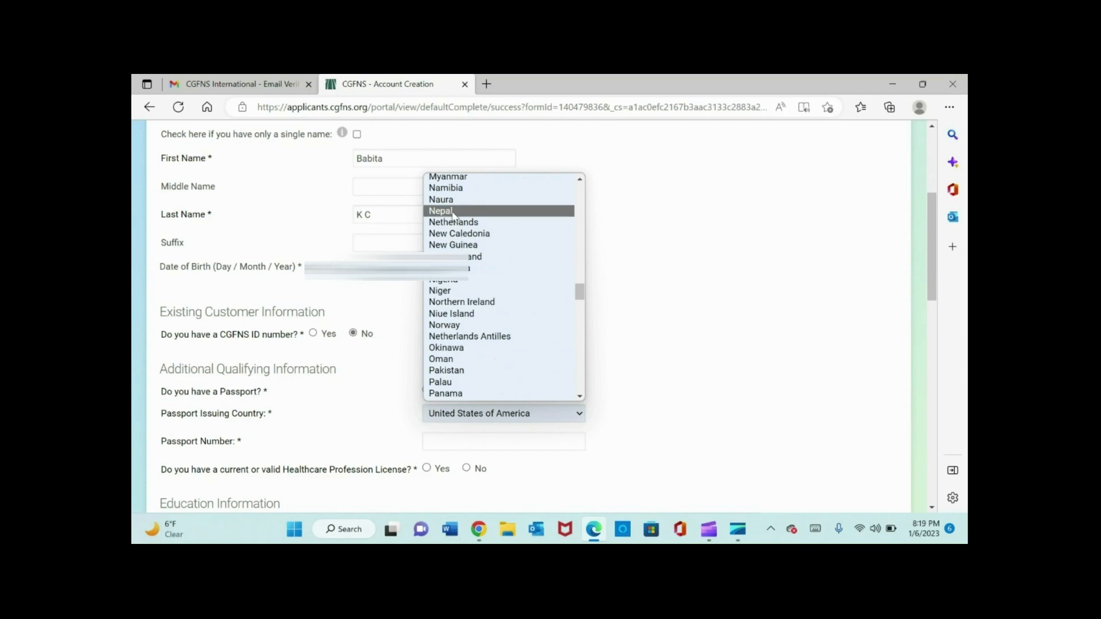
click(452, 212)
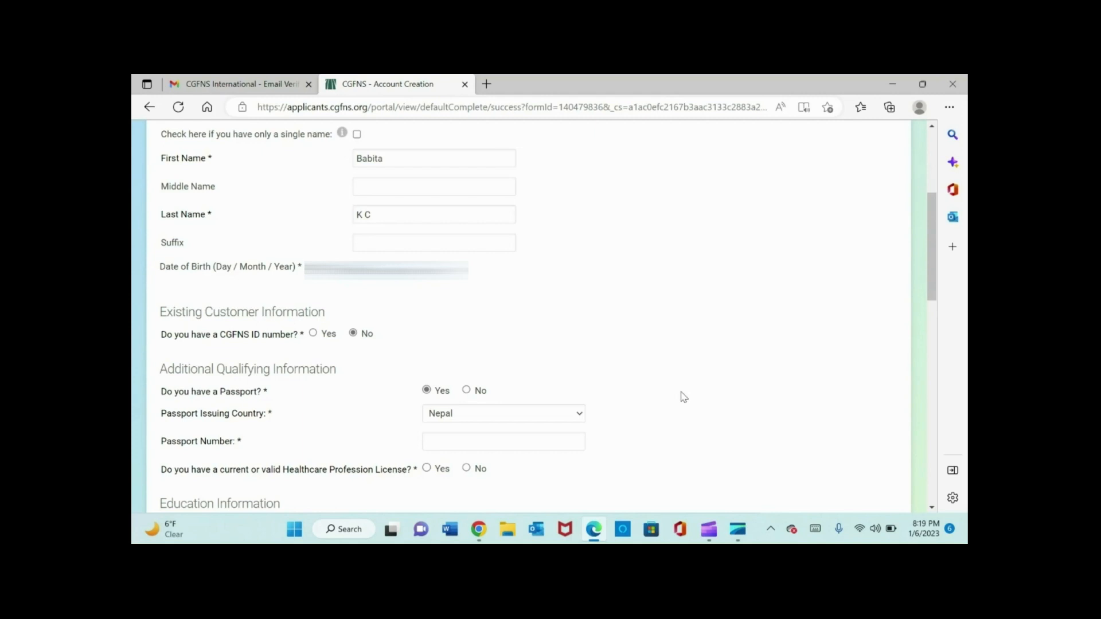
click(427, 469)
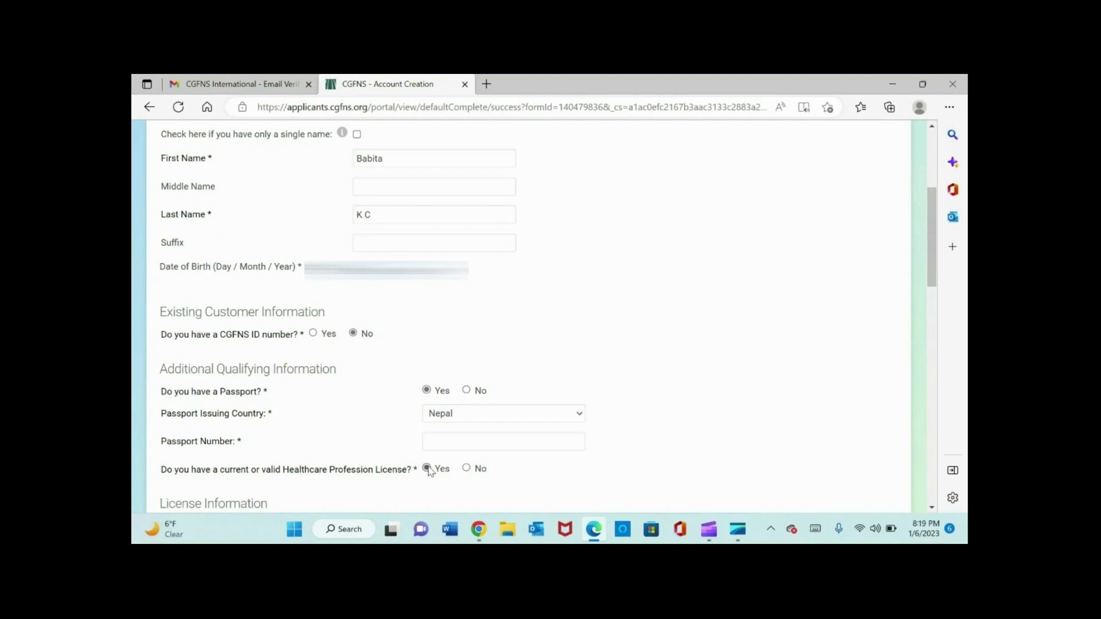
scroll(430, 471, down, 1)
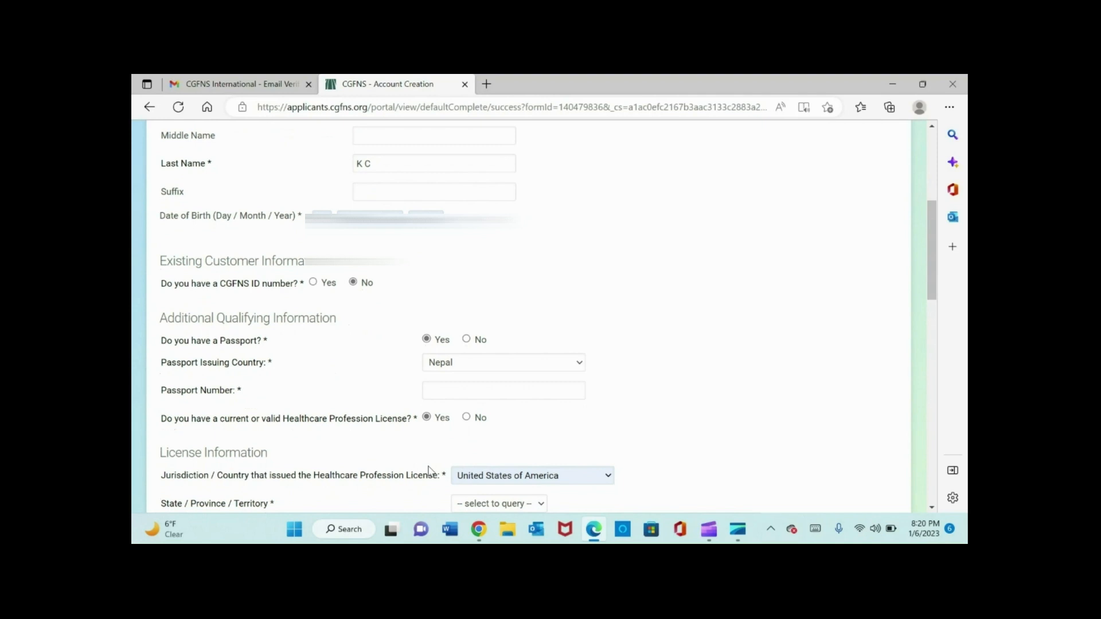
Step: Choose Nepal as the license's issuing jurisdiction in License Information
scroll(332, 466, down, 1)
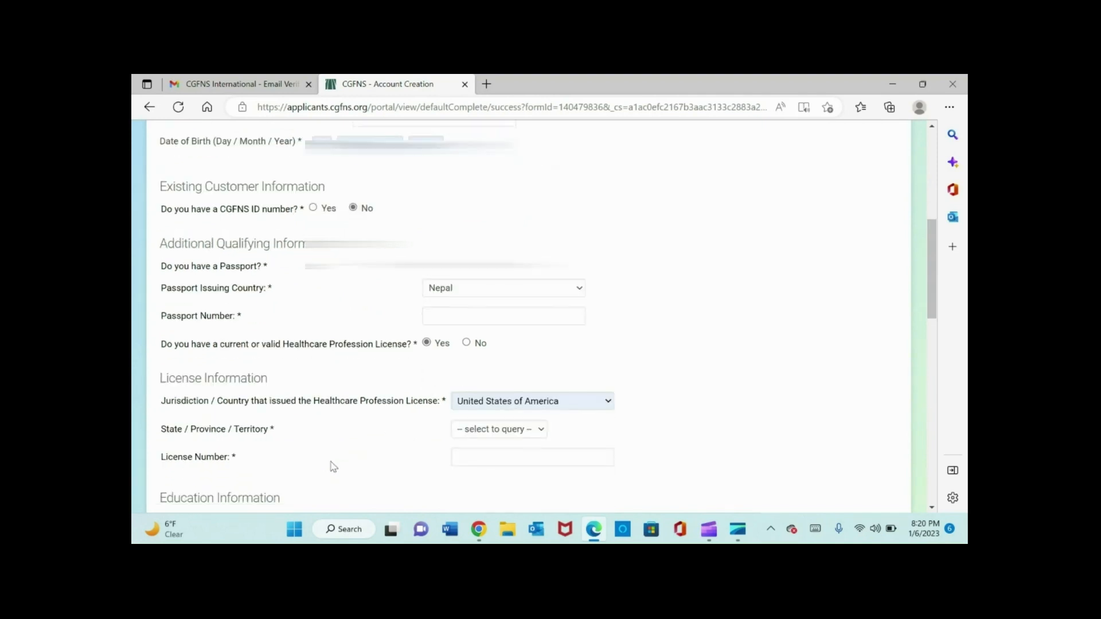
click(600, 409)
scroll(538, 331, down, 10)
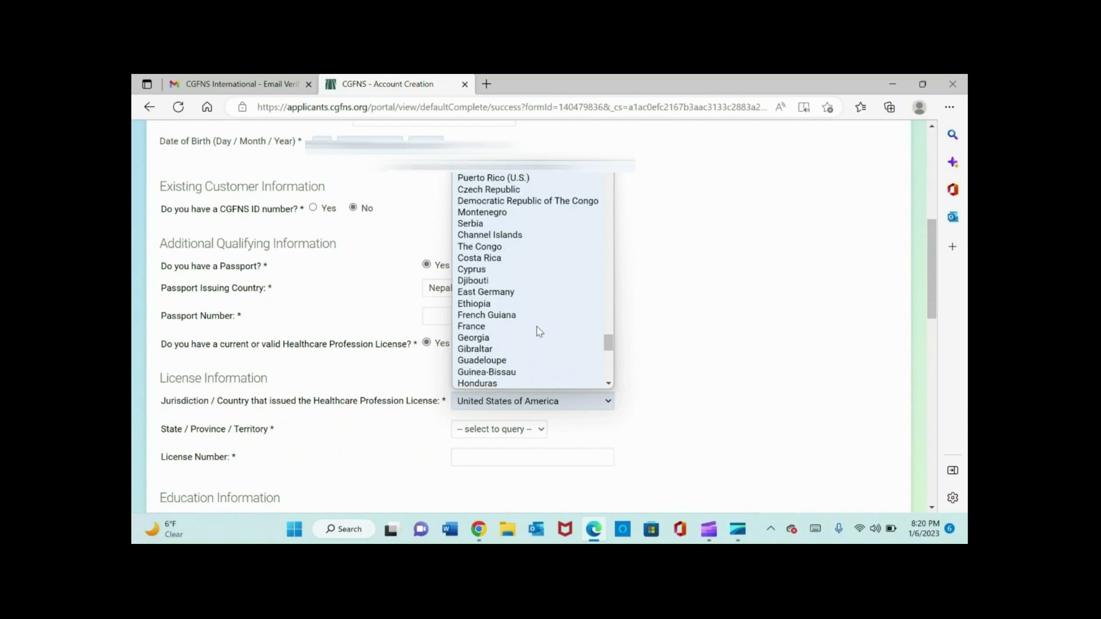
scroll(539, 332, down, 6)
scroll(540, 331, down, 3)
click(479, 342)
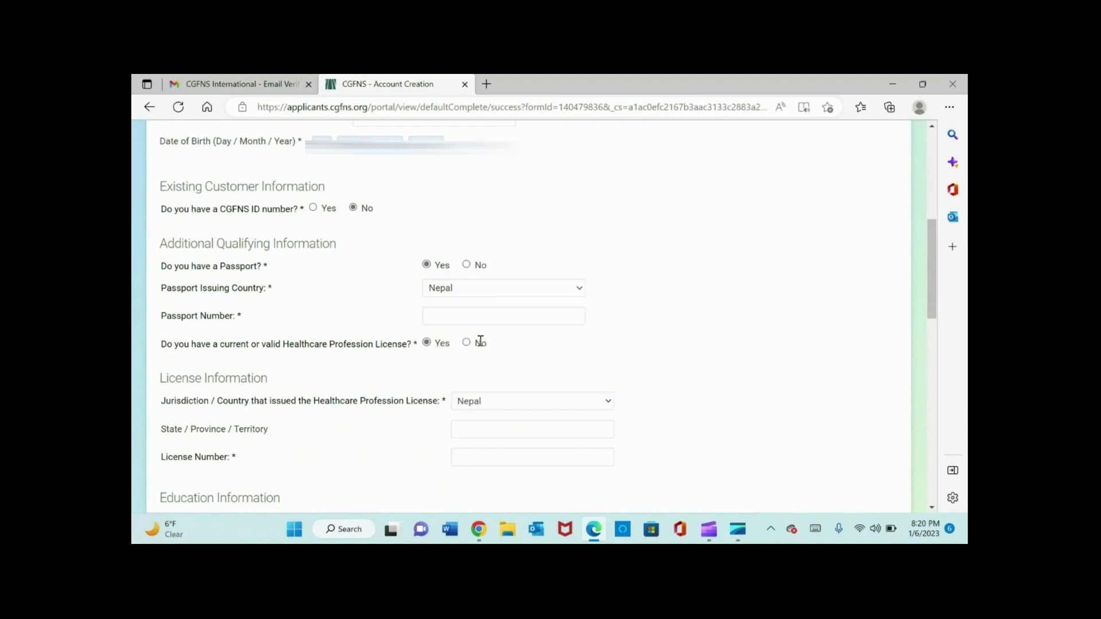
scroll(479, 341, down, 2)
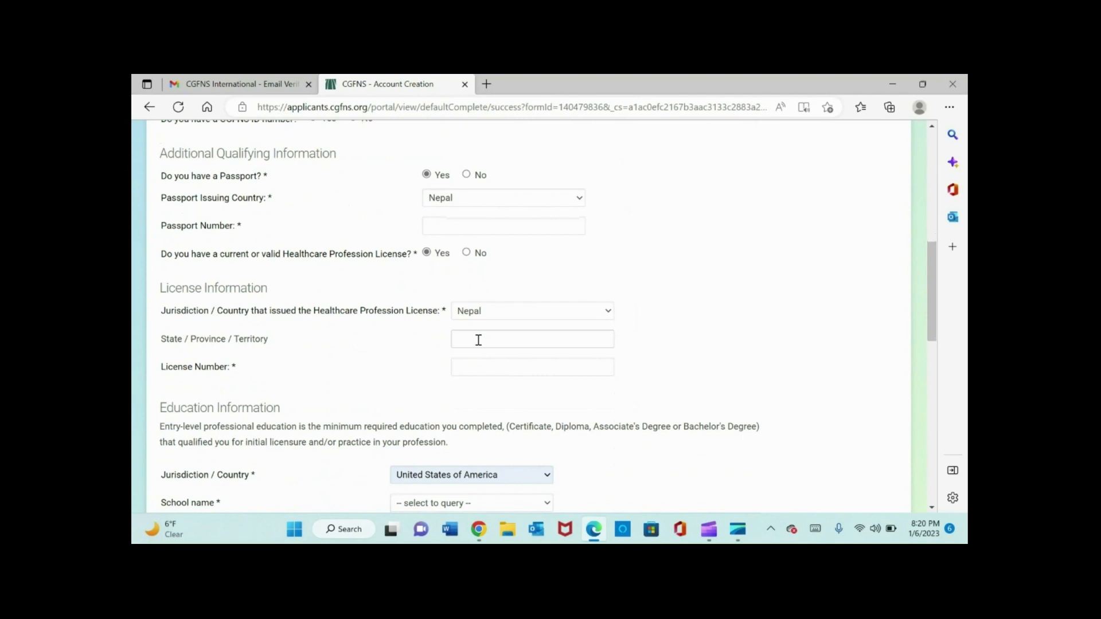
Step: Enter Bagmati as the license's state/province, leaving License Number blank
click(478, 340)
text(Bagmati)
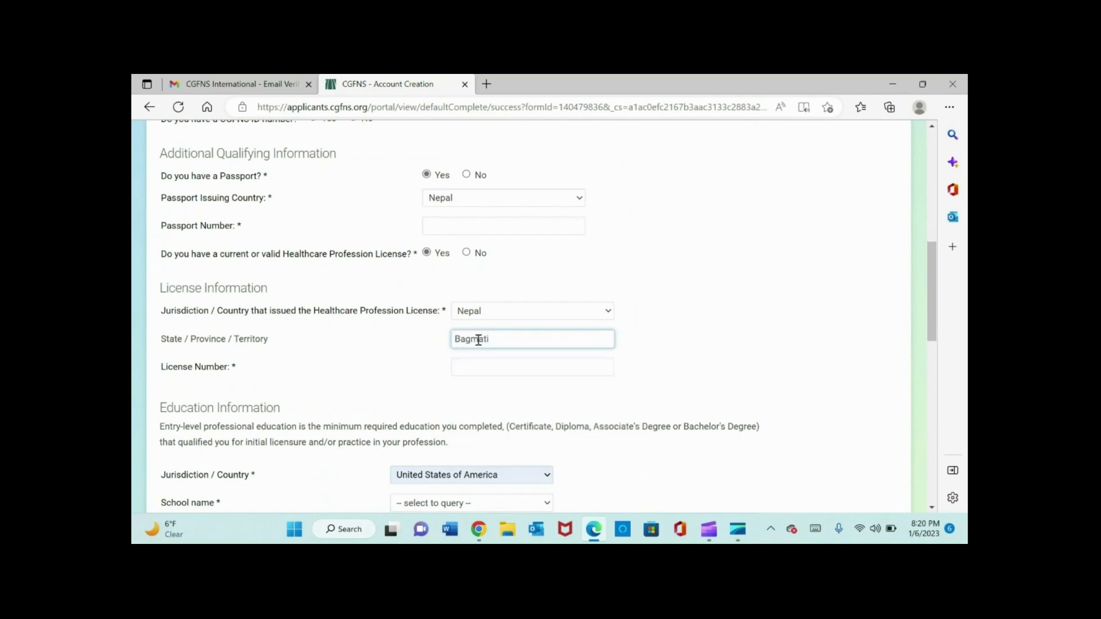
click(492, 368)
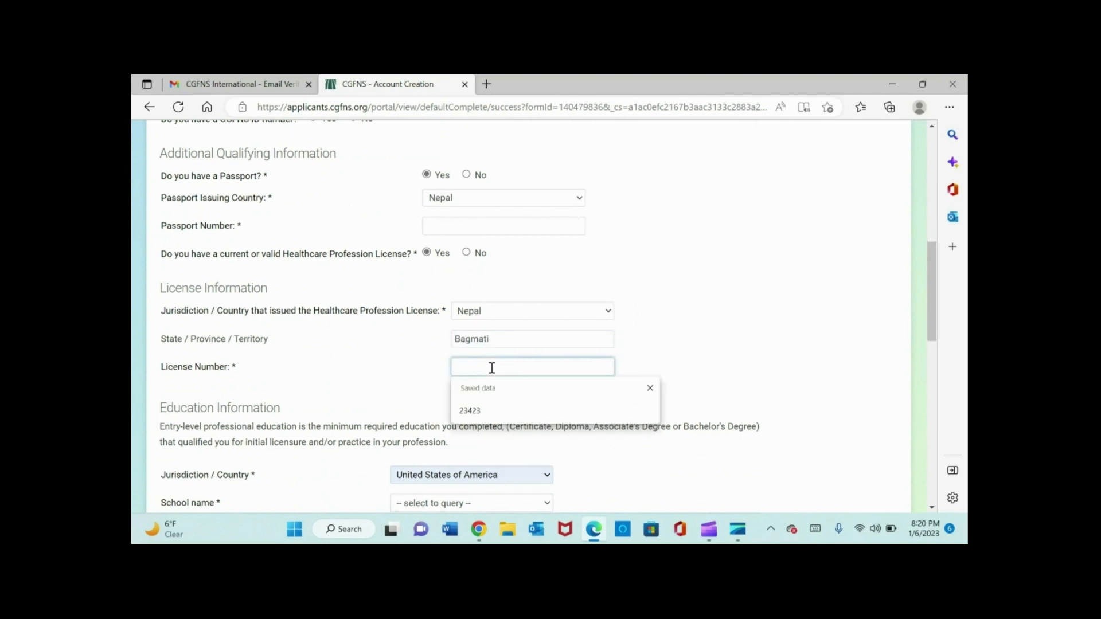
click(654, 393)
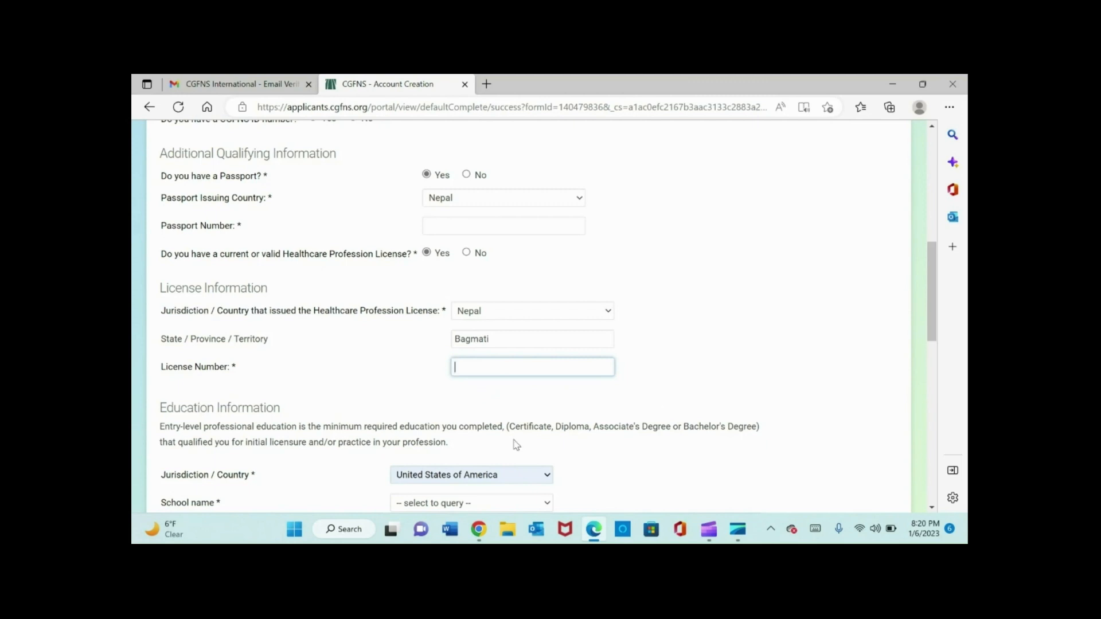
scroll(516, 446, down, 1)
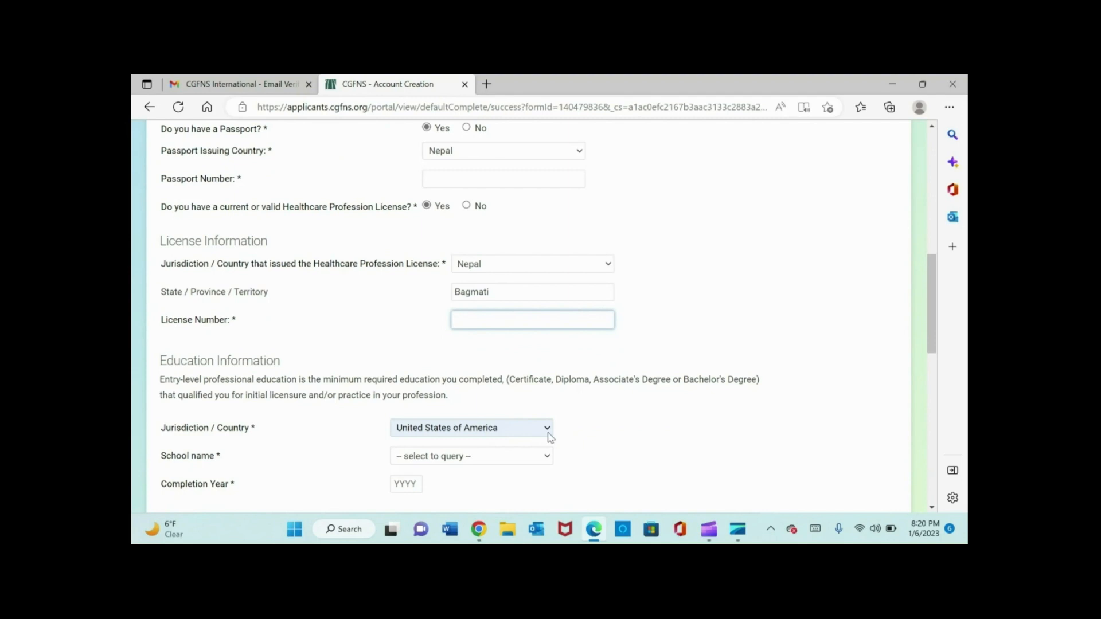
Step: Set the education Jurisdiction/Country to Nepal
click(546, 428)
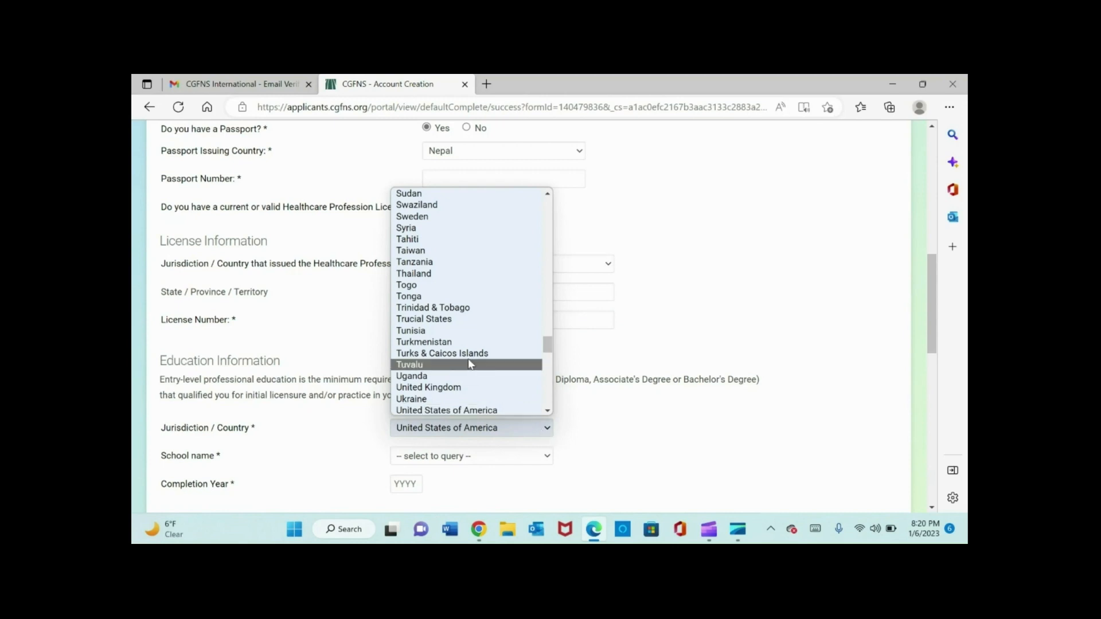
scroll(433, 217, up, 10)
click(433, 214)
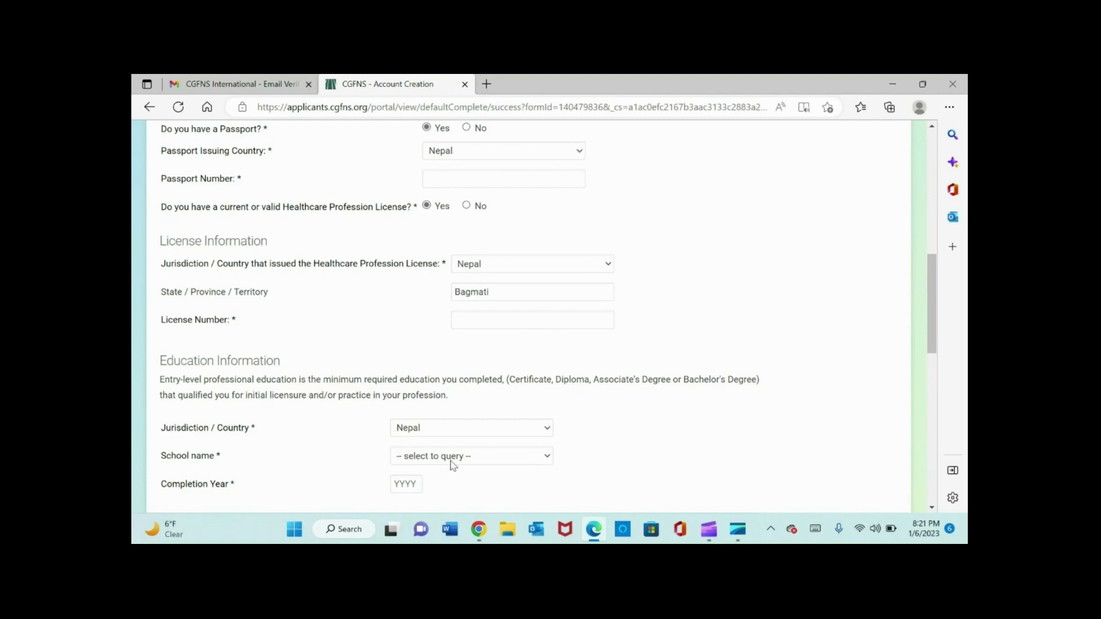
Step: Choose MANMOHAN MEMORIAL INSTITUTE as the school and enter 2019 as completion year
click(543, 463)
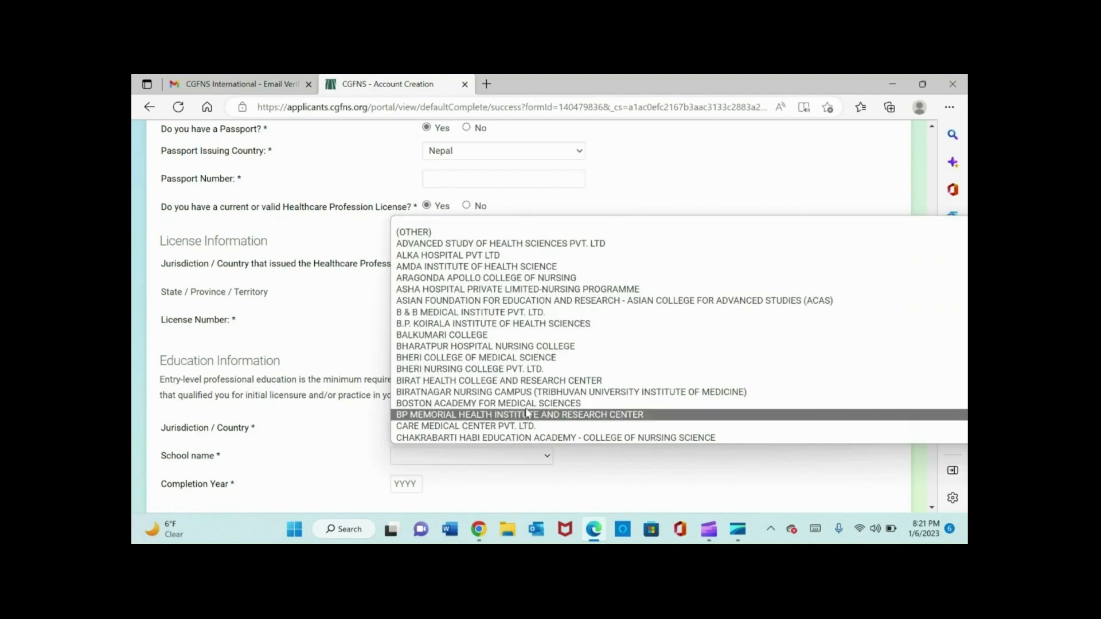
scroll(524, 402, down, 15)
scroll(524, 387, down, 5)
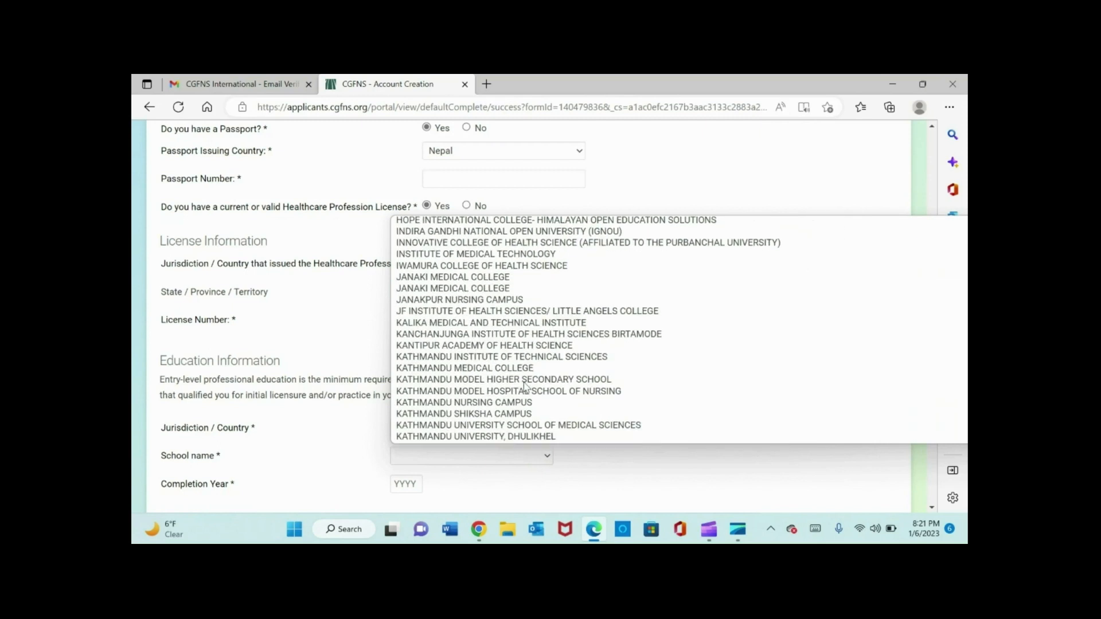
click(445, 325)
scroll(445, 325, down, 2)
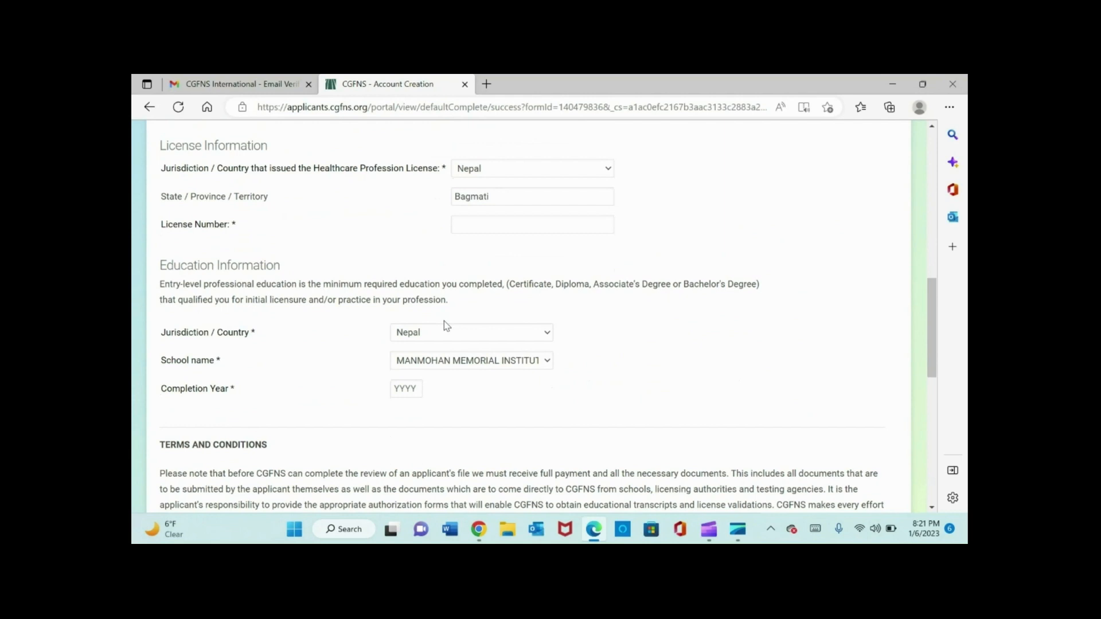
click(405, 386)
text(2019)
Step: Read through the Terms and Conditions and tick 'I accept and have read the above Terms and Conditions'
scroll(435, 432, down, 4)
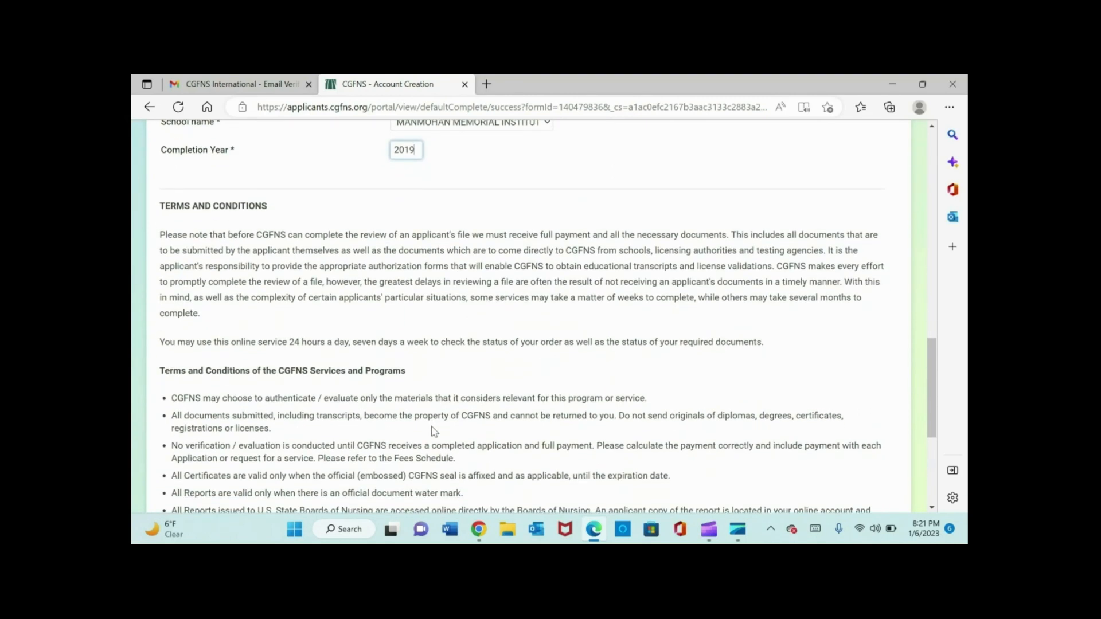
scroll(434, 432, down, 3)
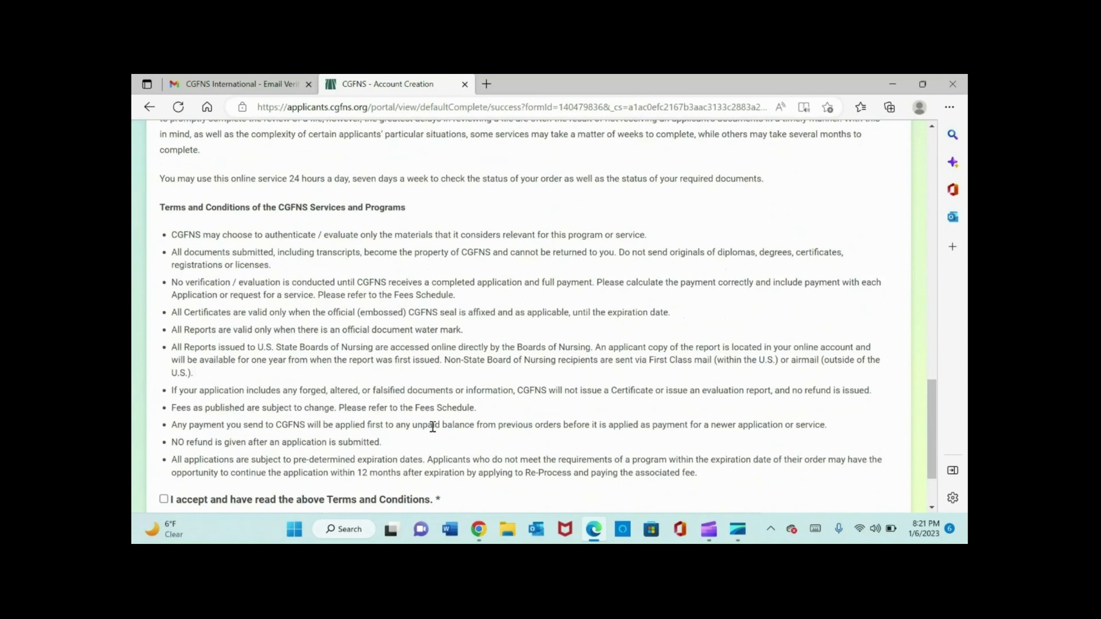
scroll(432, 427, down, 2)
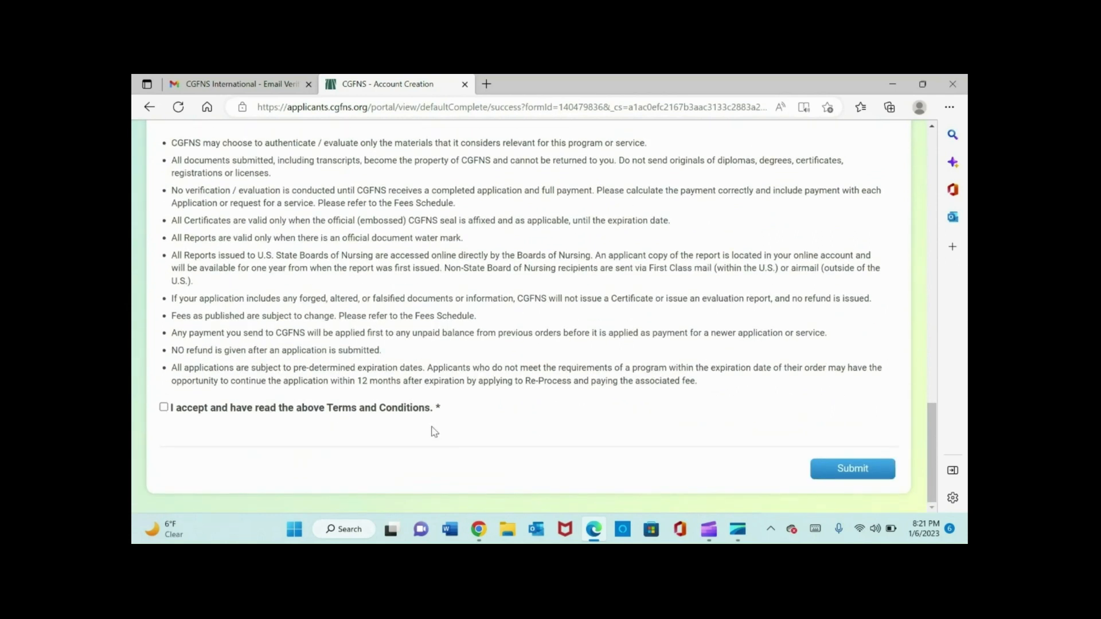
click(166, 408)
scroll(571, 347, up, 3)
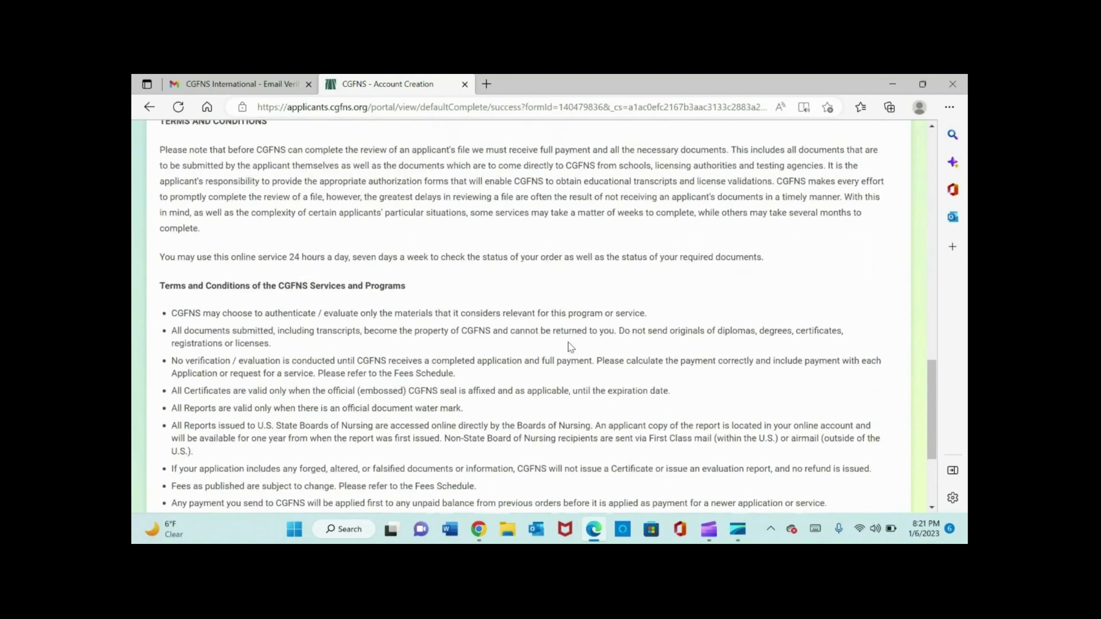
scroll(569, 342, down, 3)
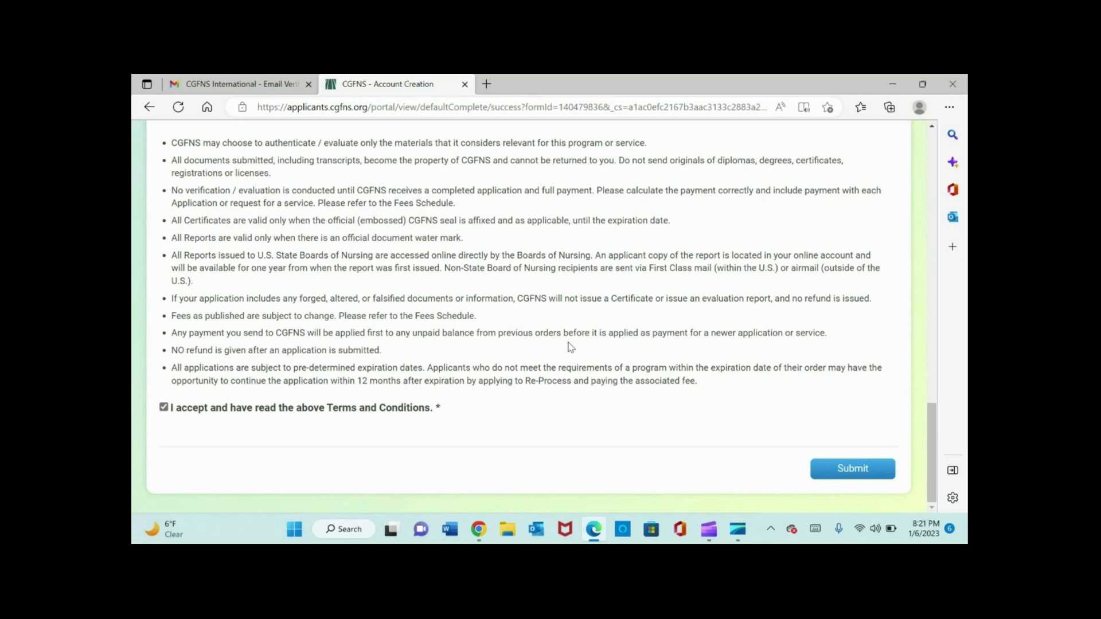
scroll(571, 347, up, 2)
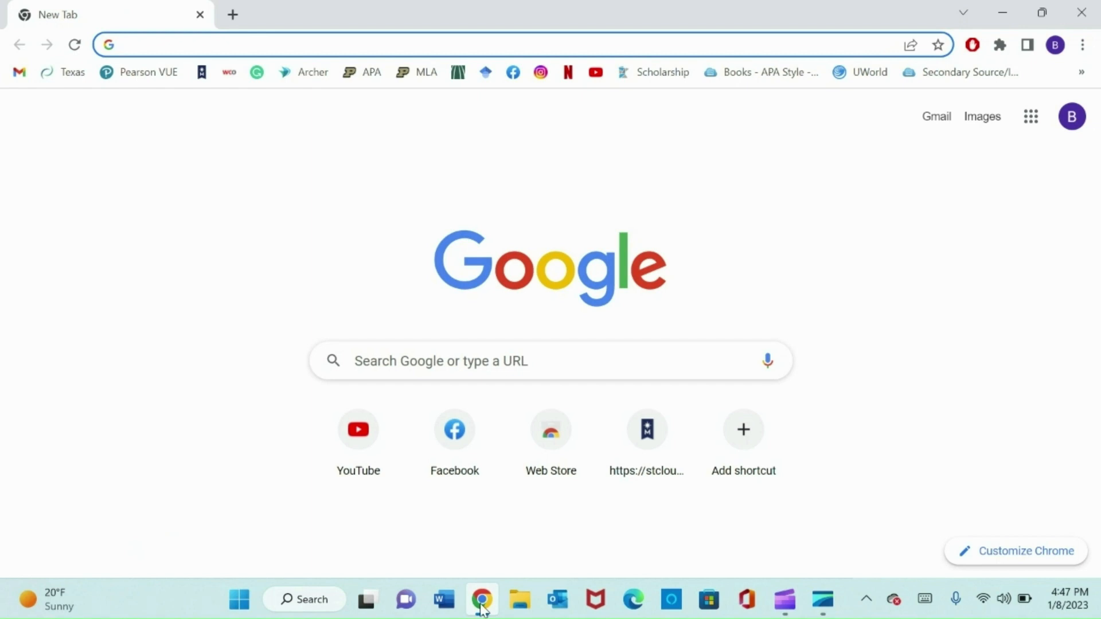
Step: Go to cgfns.org and follow Login and Applicants to the CGFNS Connect sign-in page
text(cg)
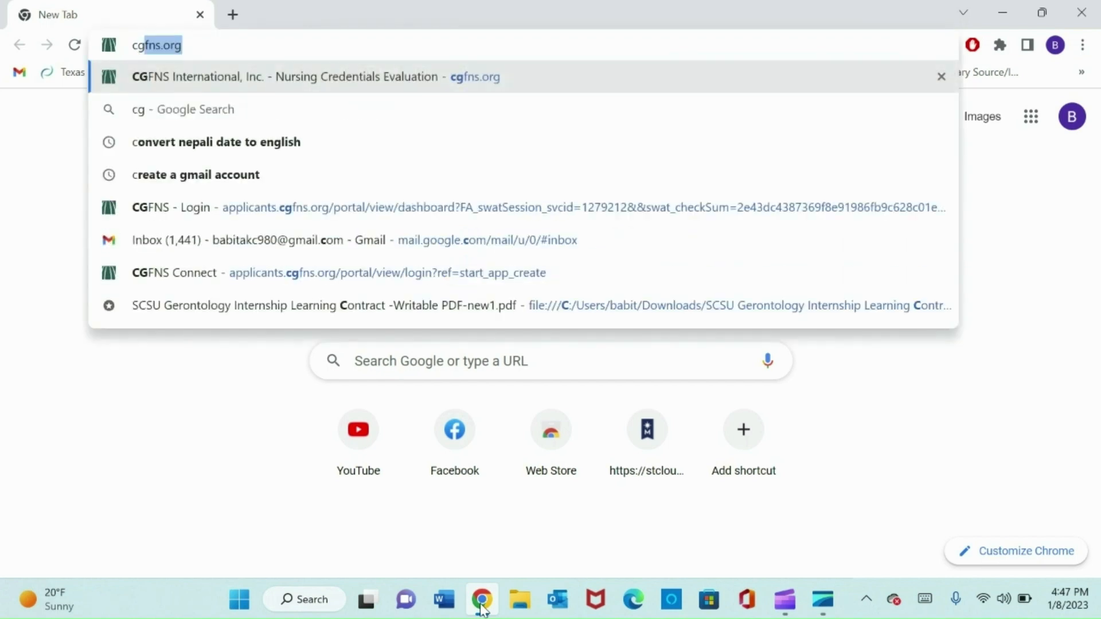
text(fns.org)
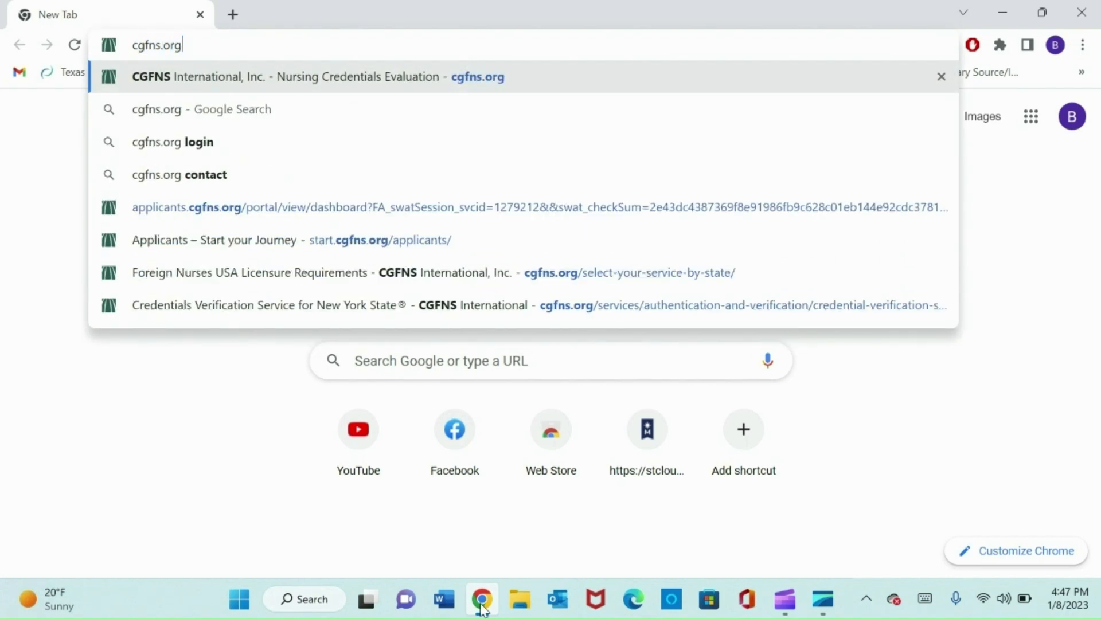
key(Return)
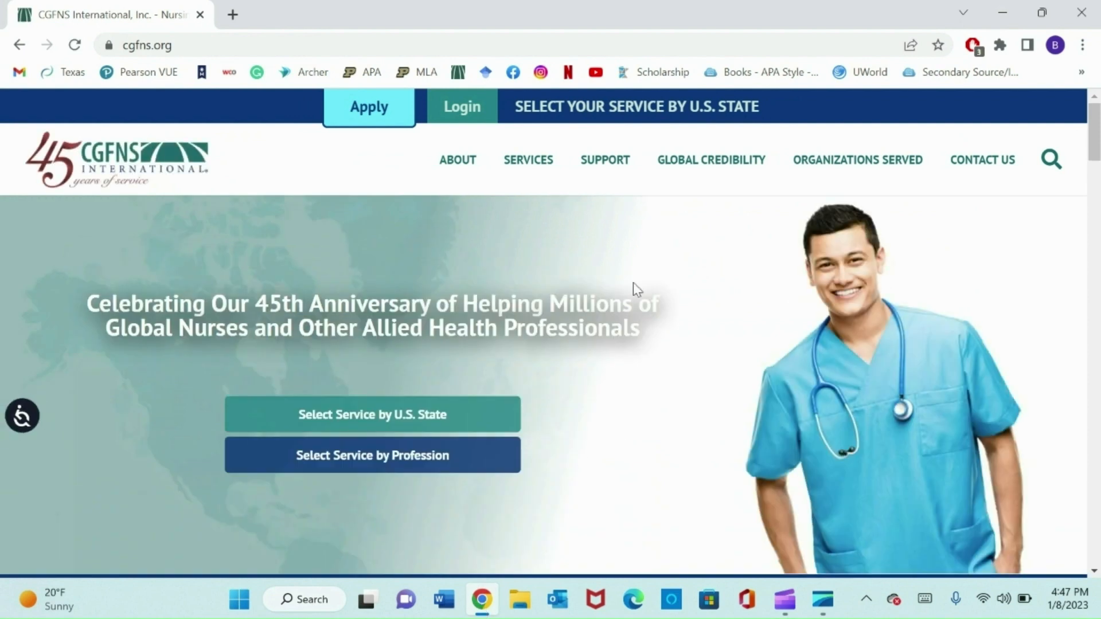
mouse_move(464, 112)
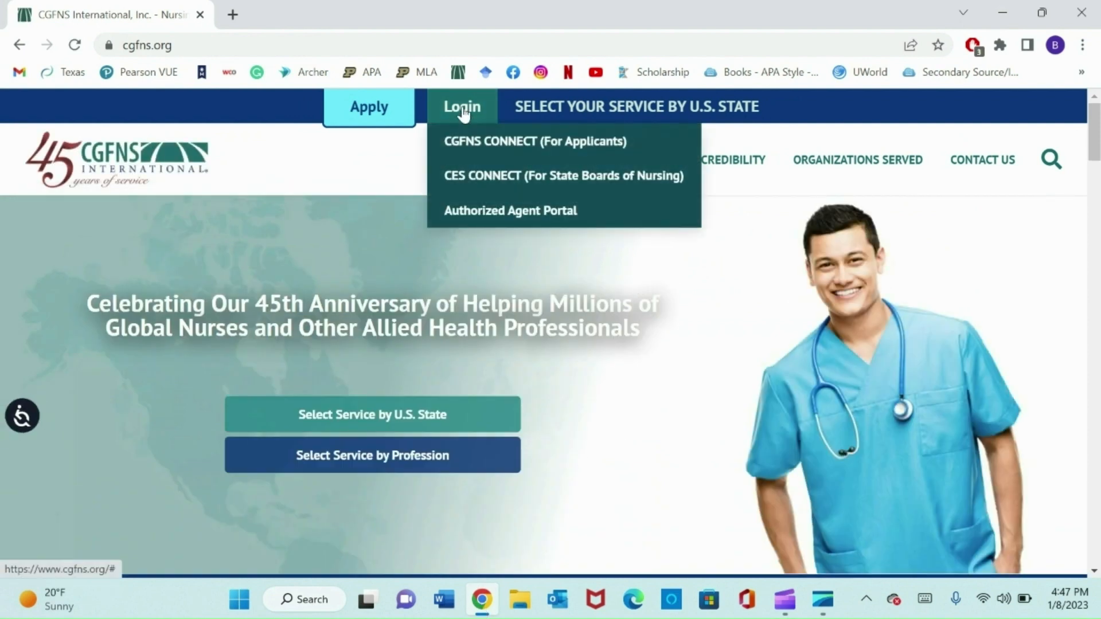
click(485, 141)
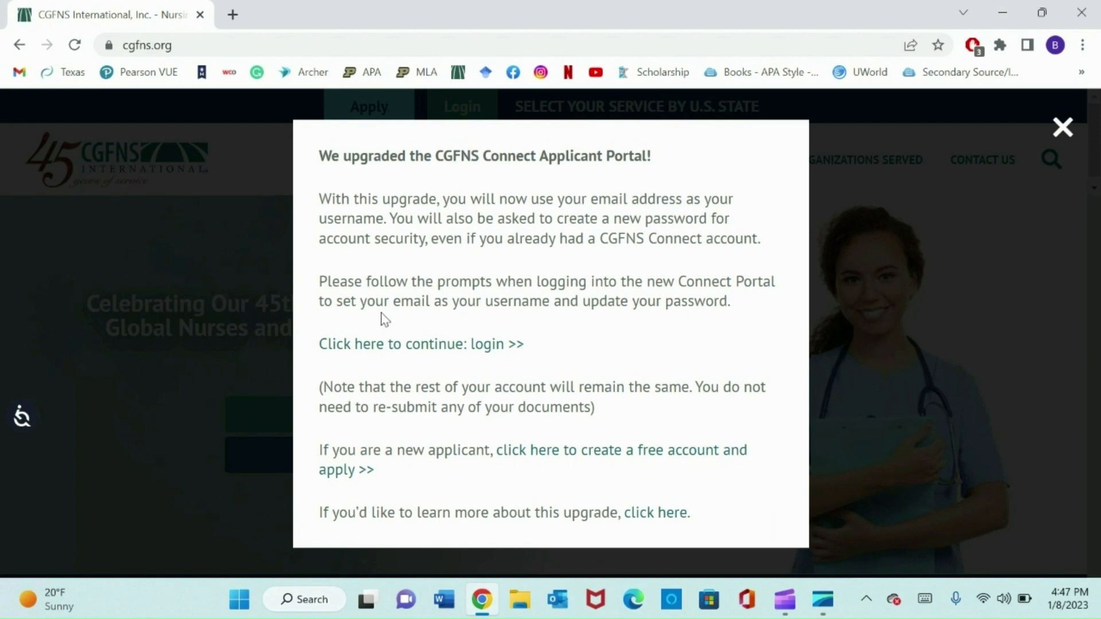
click(390, 345)
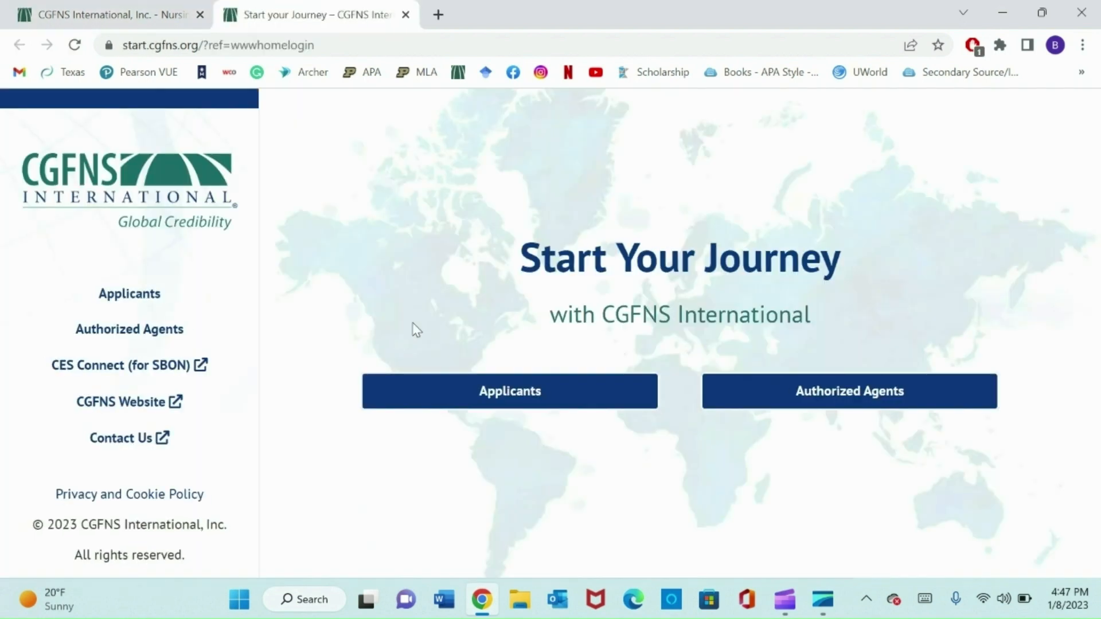
click(480, 394)
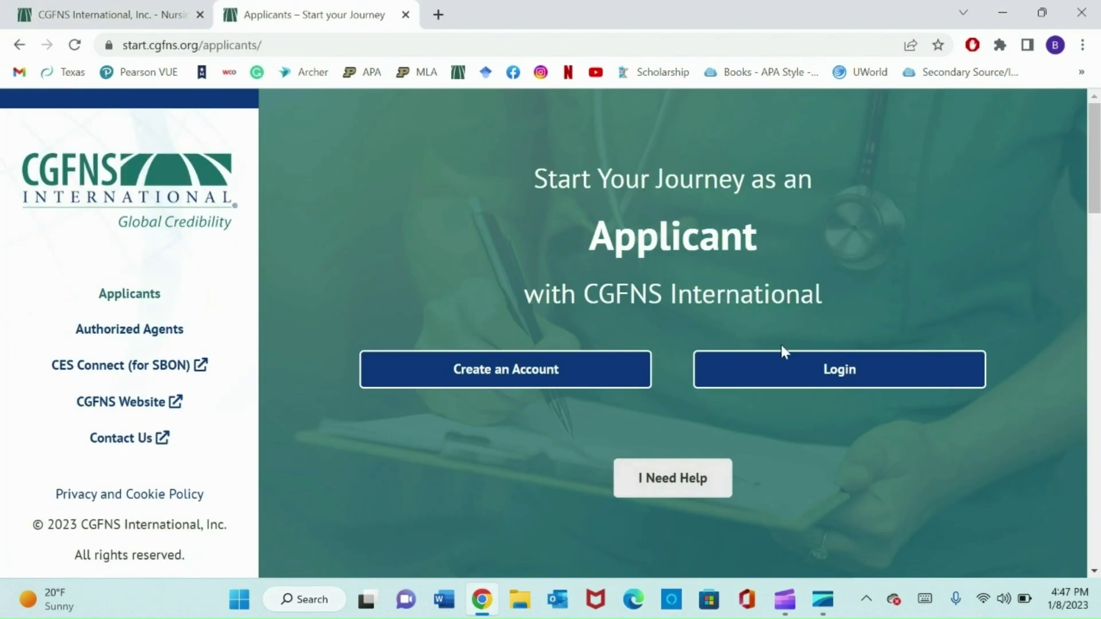
click(781, 370)
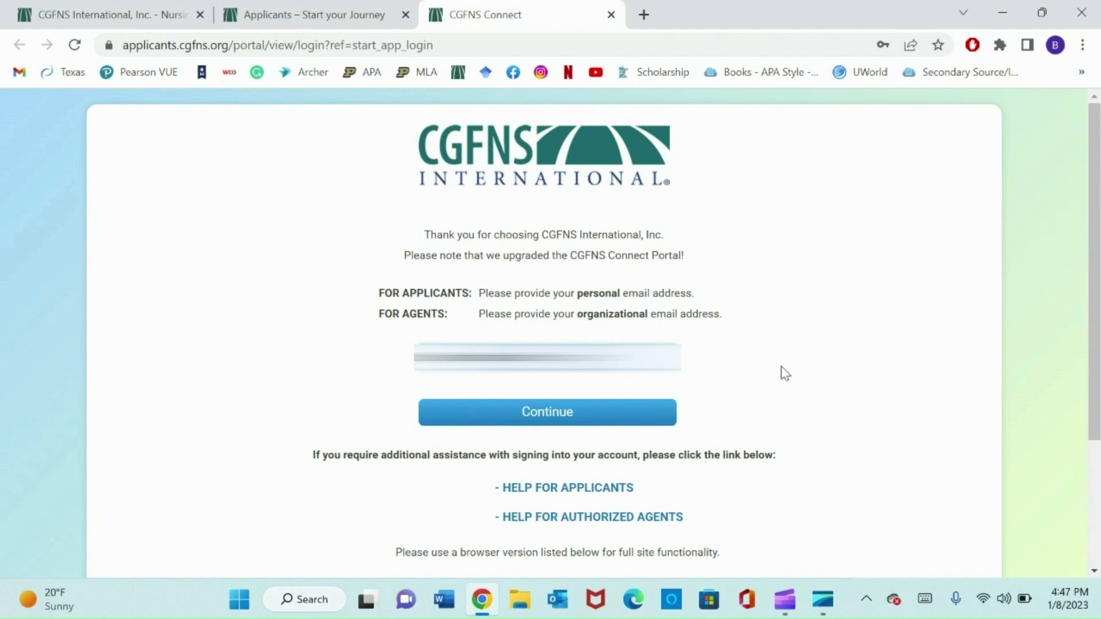
Step: Continue past the email step and sign in with the saved password
click(629, 415)
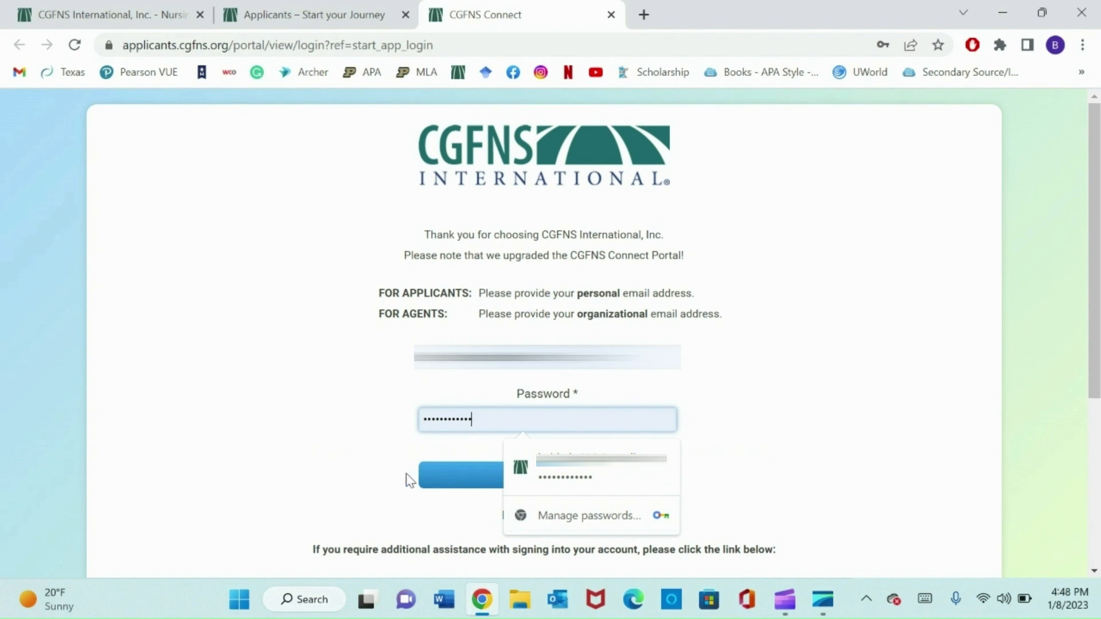
click(472, 469)
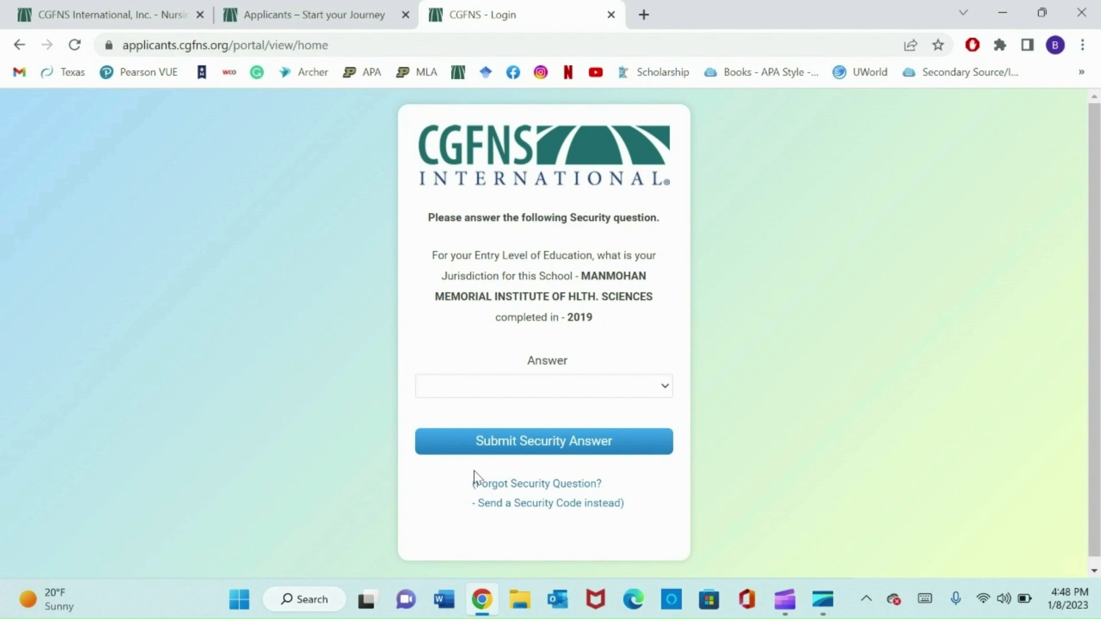
click(551, 396)
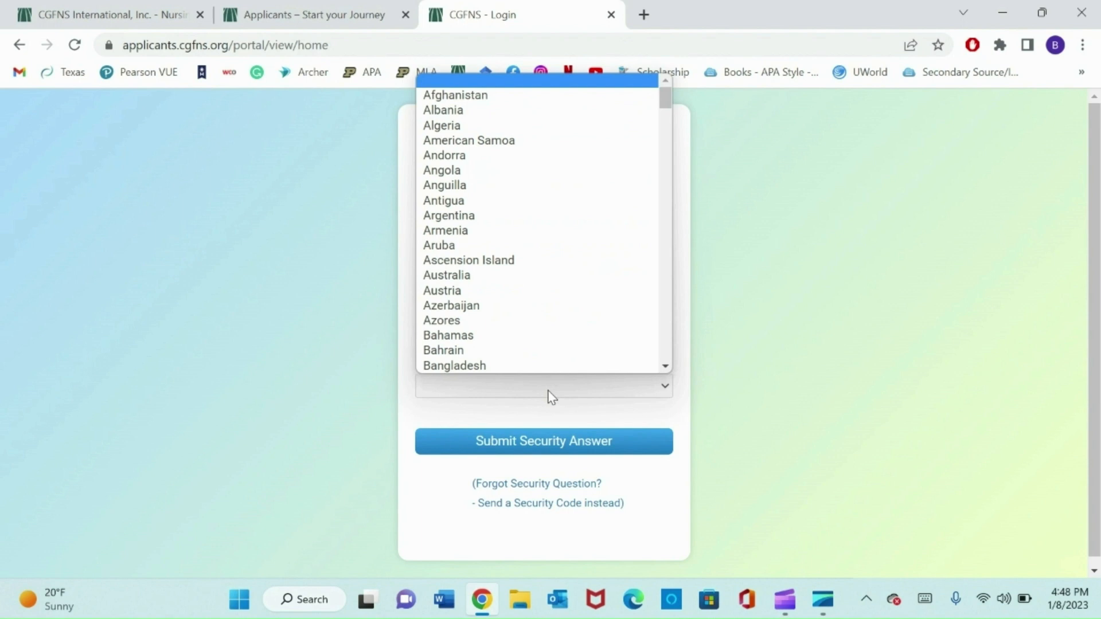
text(ne)
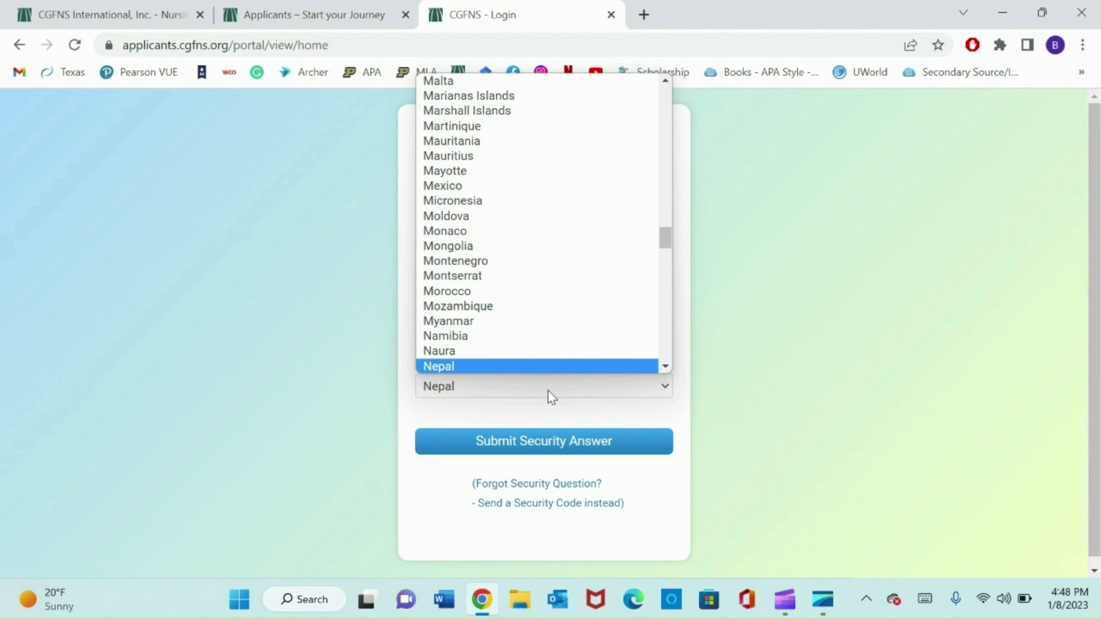
key(Return)
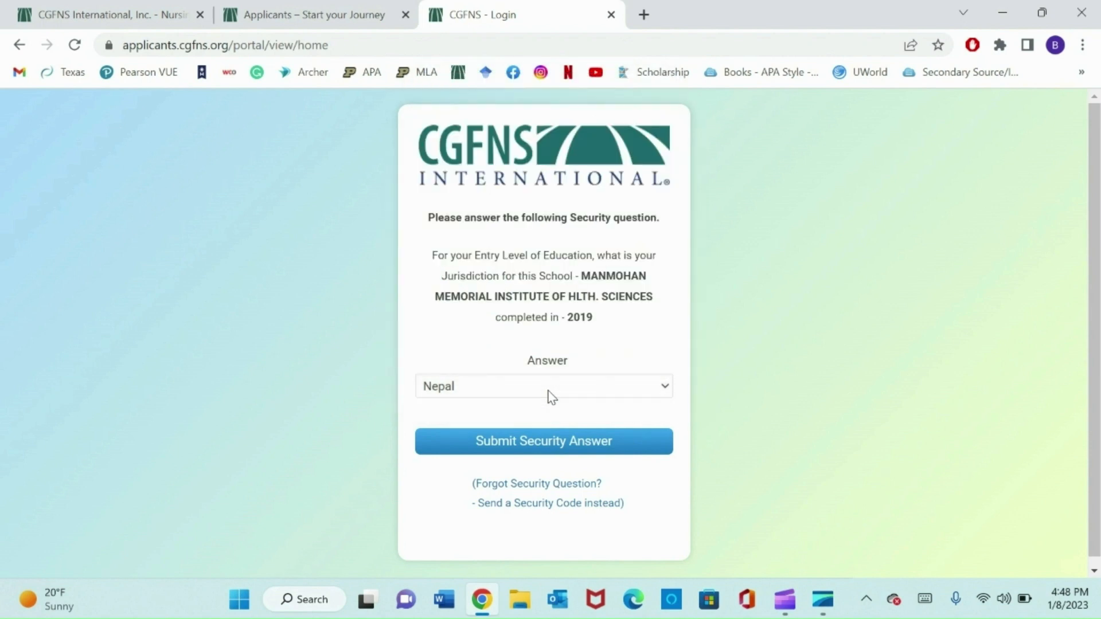
click(490, 444)
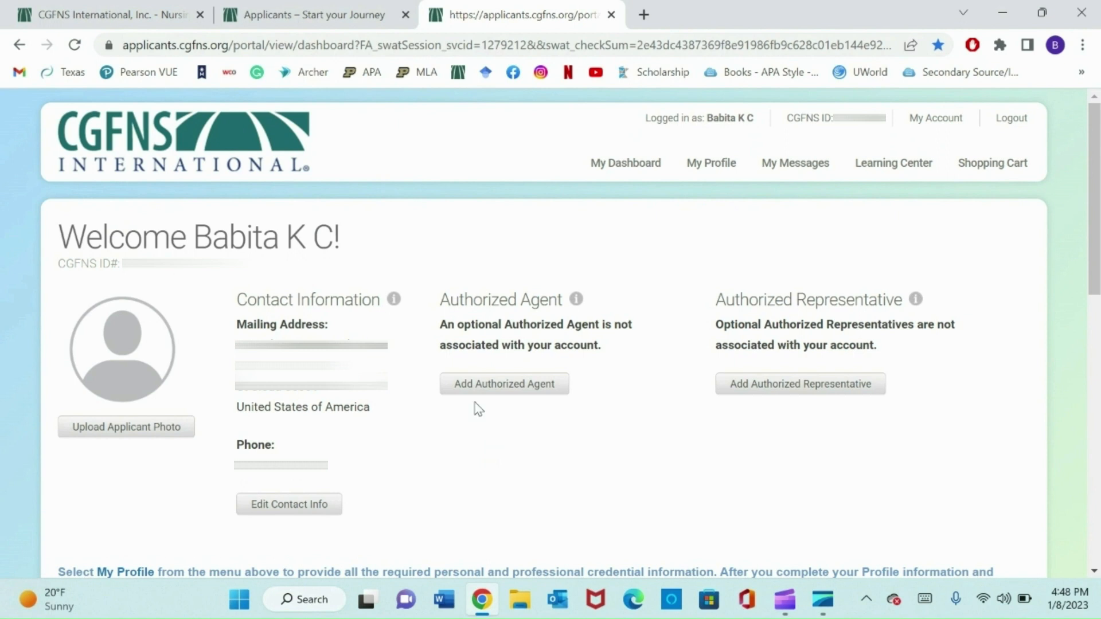
click(630, 167)
scroll(445, 434, down, 8)
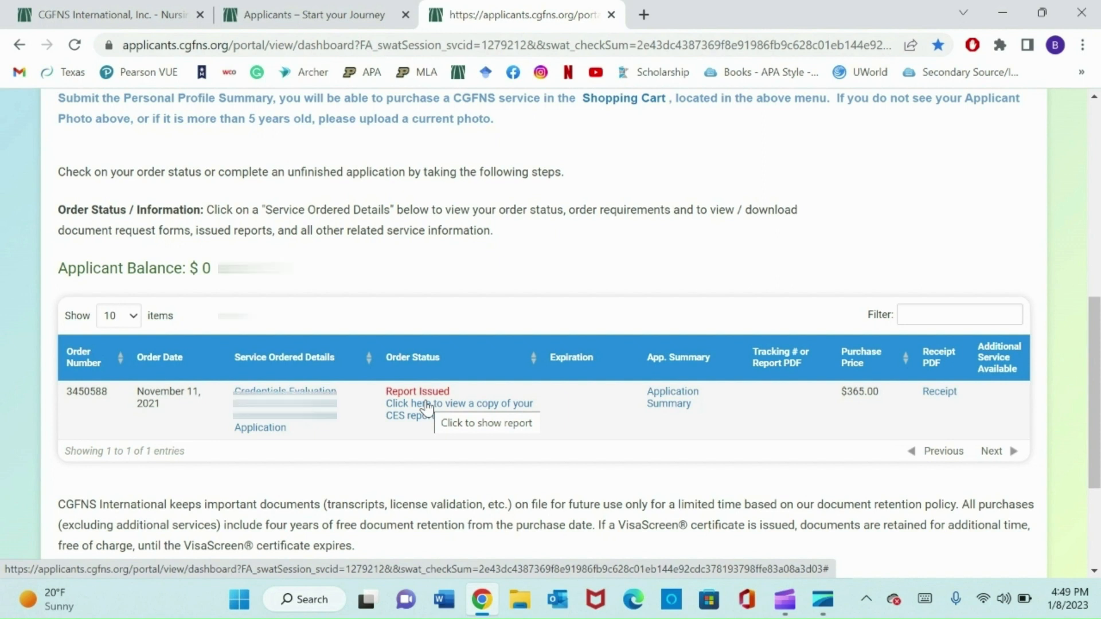
scroll(428, 404, up, 4)
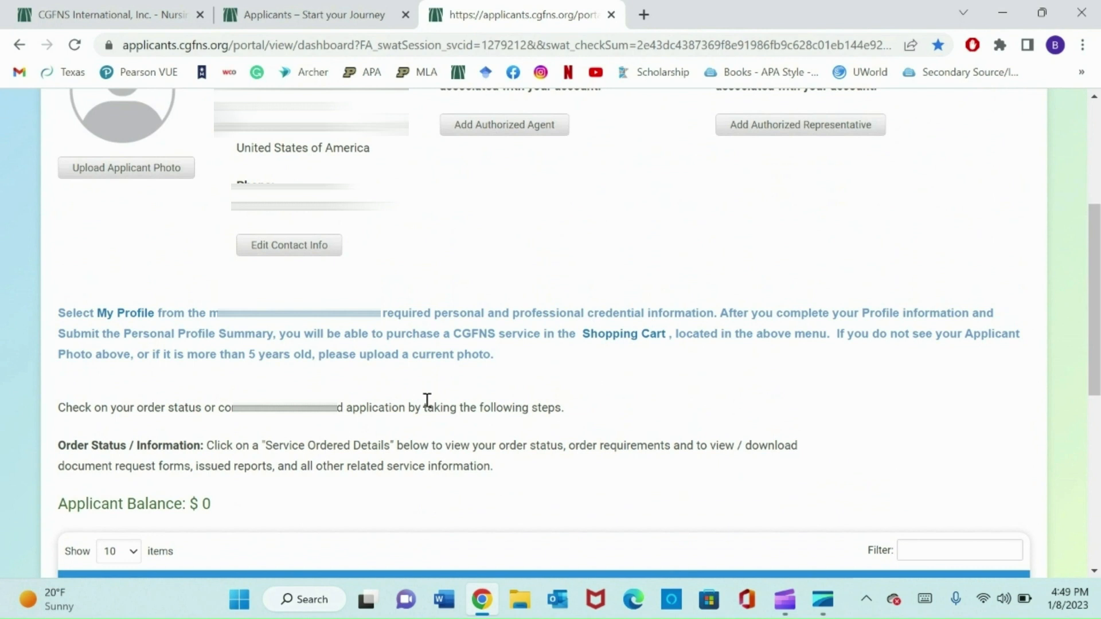
scroll(427, 401, up, 4)
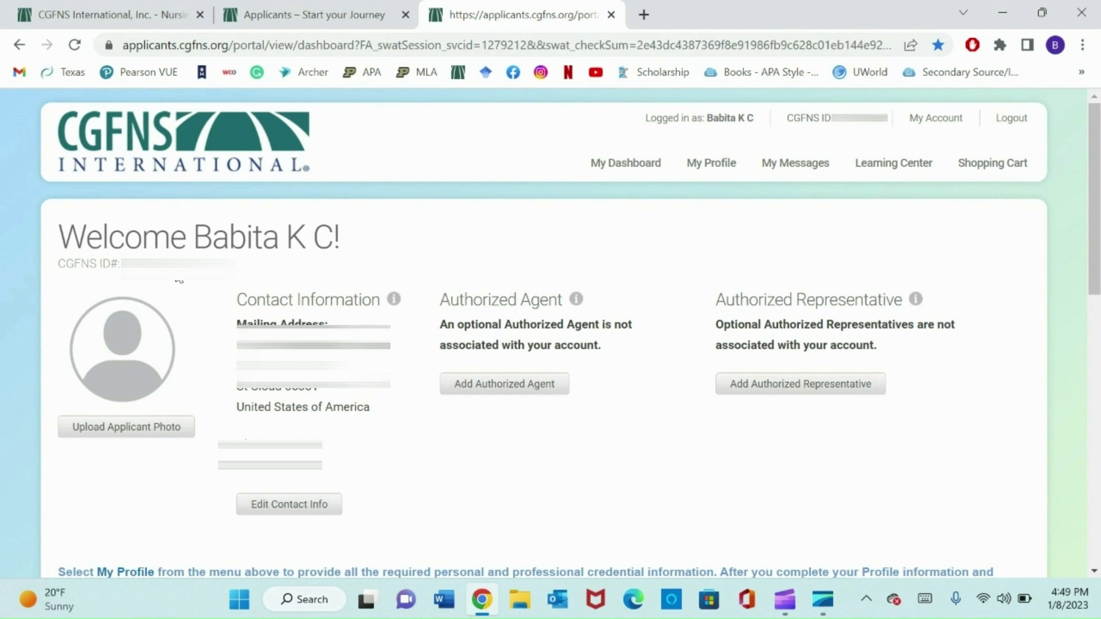
scroll(166, 388, down, 1)
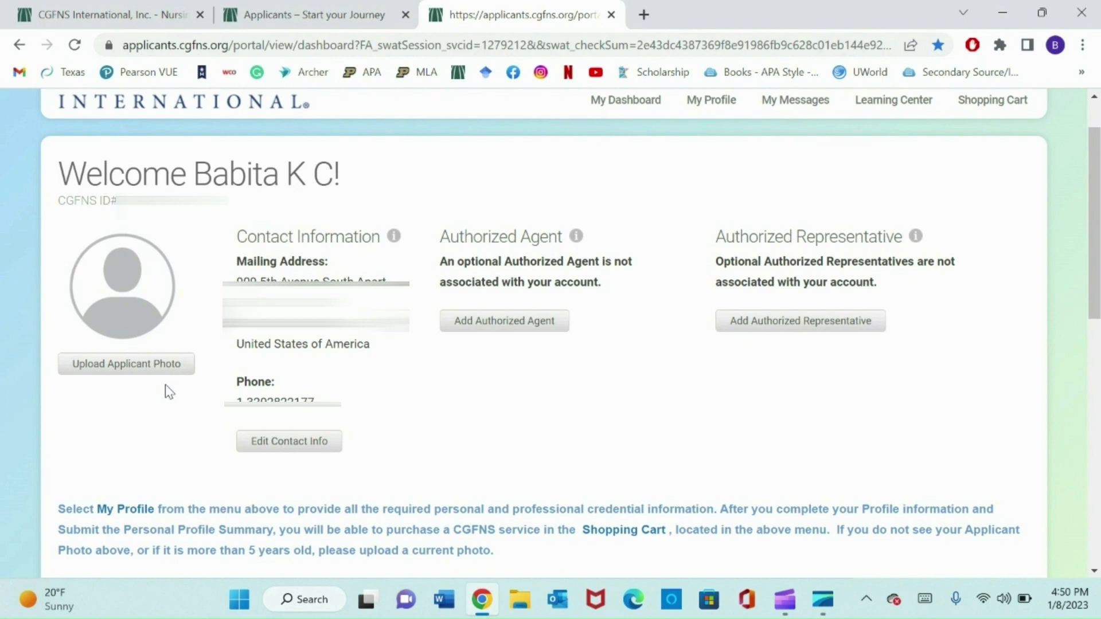
scroll(683, 171, up, 1)
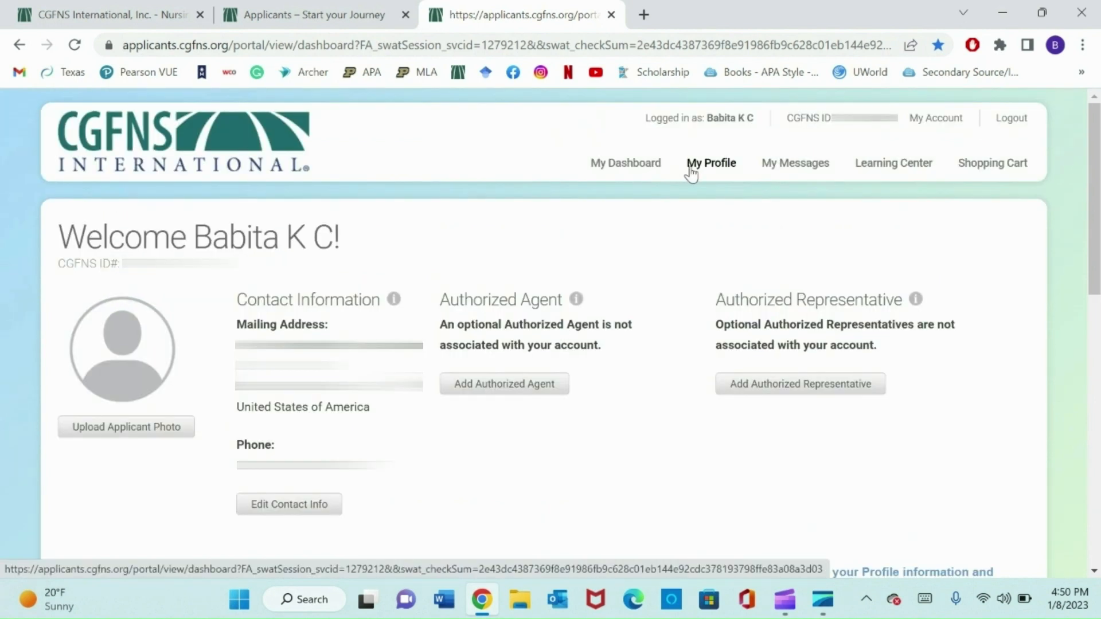
click(692, 171)
Step: Open the applicant profile and scroll down to the legal first and last name fields
click(709, 198)
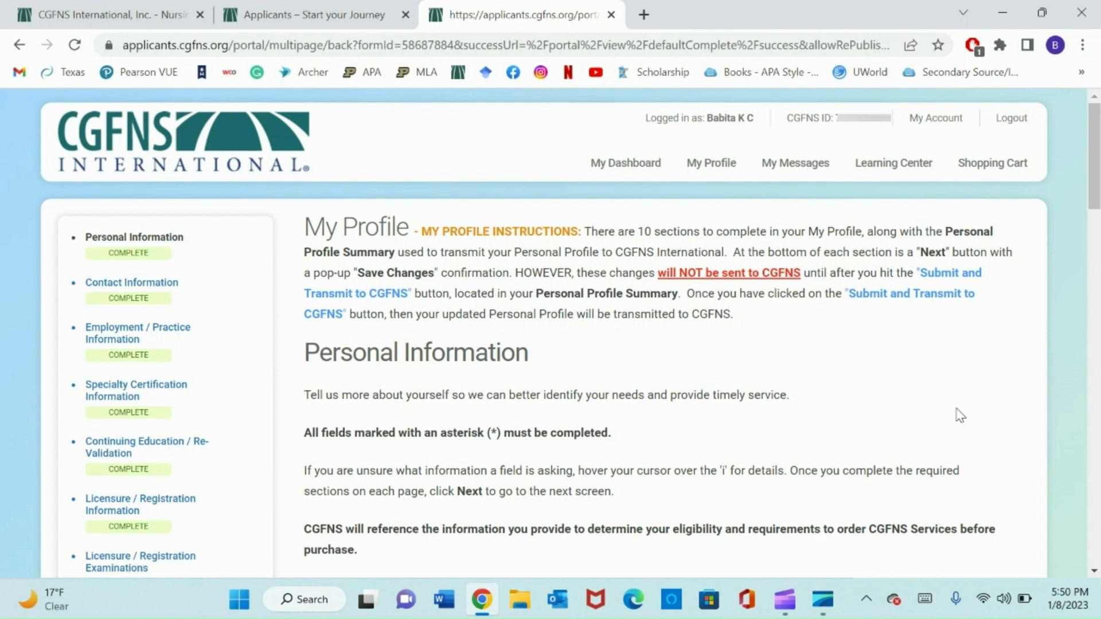
scroll(726, 419, down, 5)
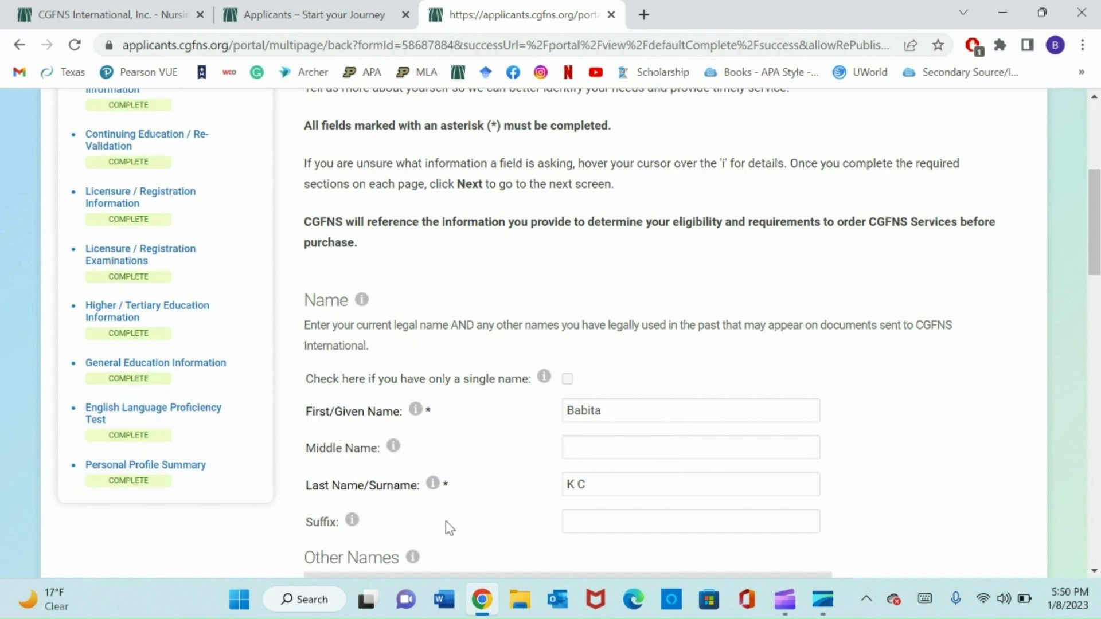
mouse_move(435, 493)
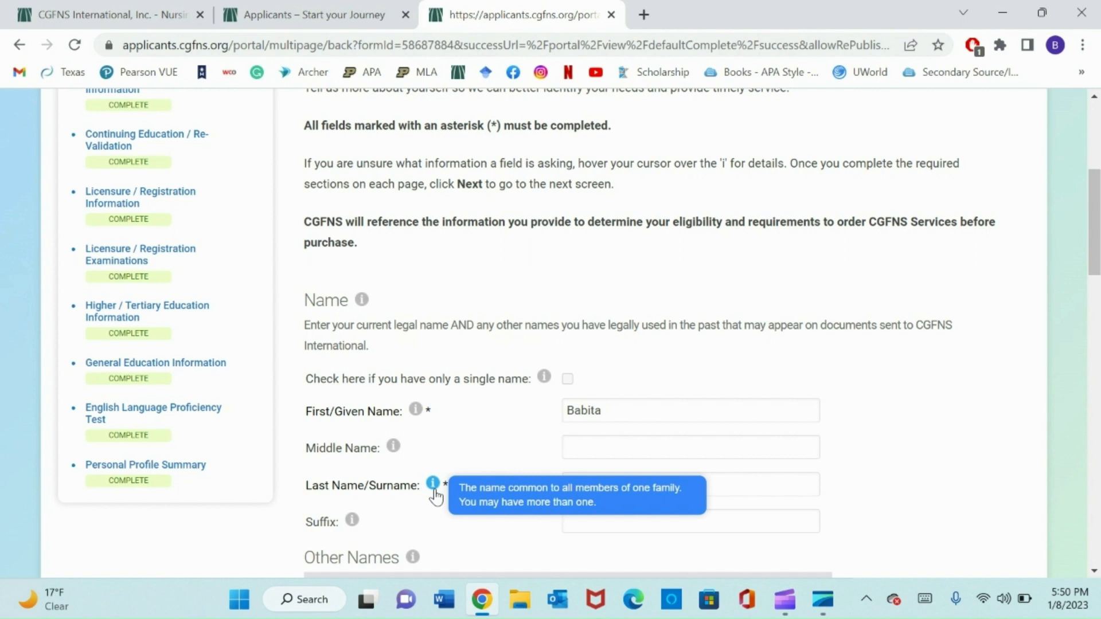
scroll(436, 494, down, 2)
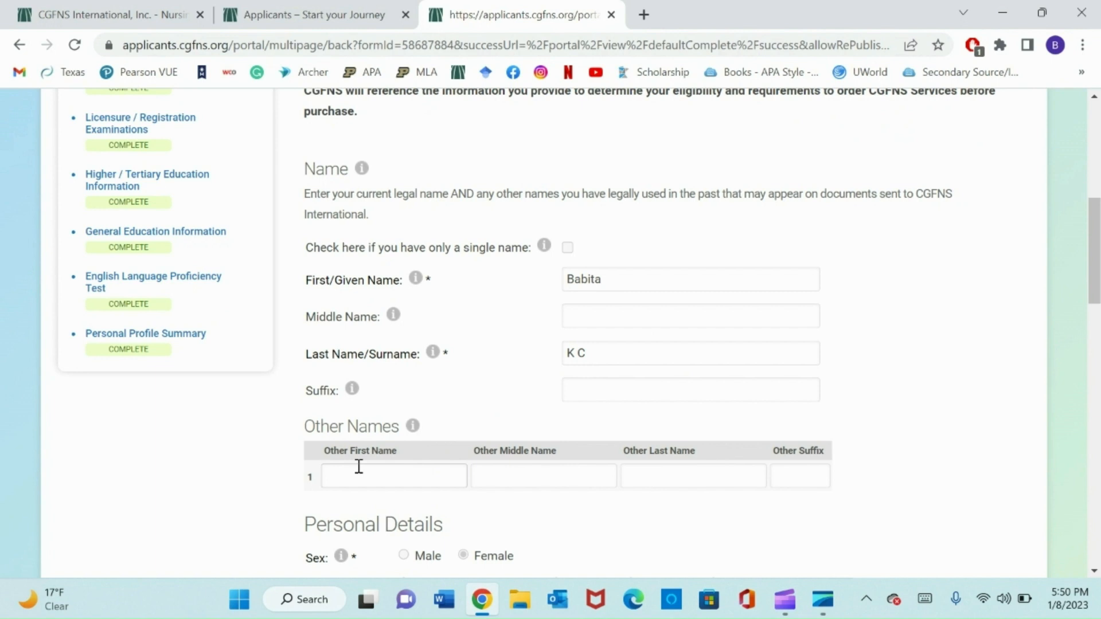
scroll(364, 511, down, 1)
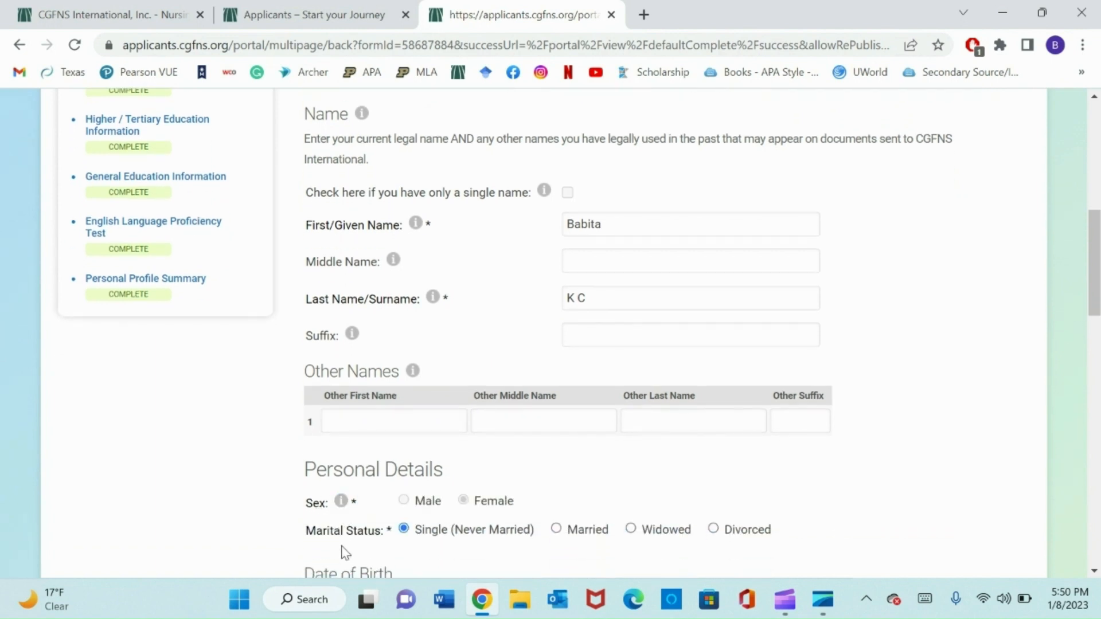
scroll(344, 550, down, 2)
scroll(344, 538, down, 2)
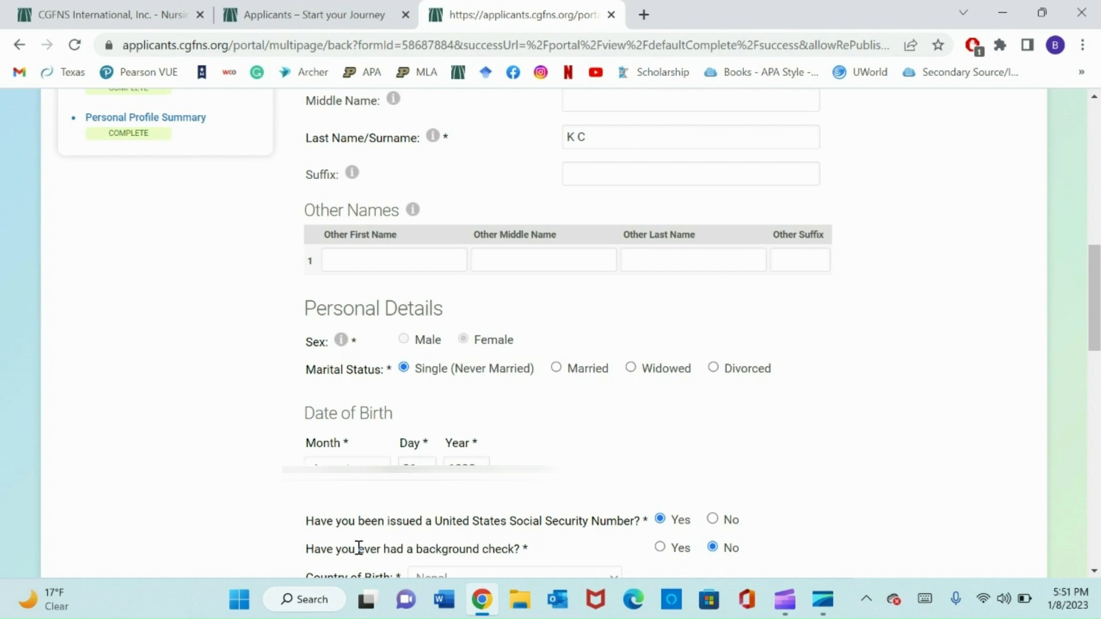
scroll(359, 548, down, 1)
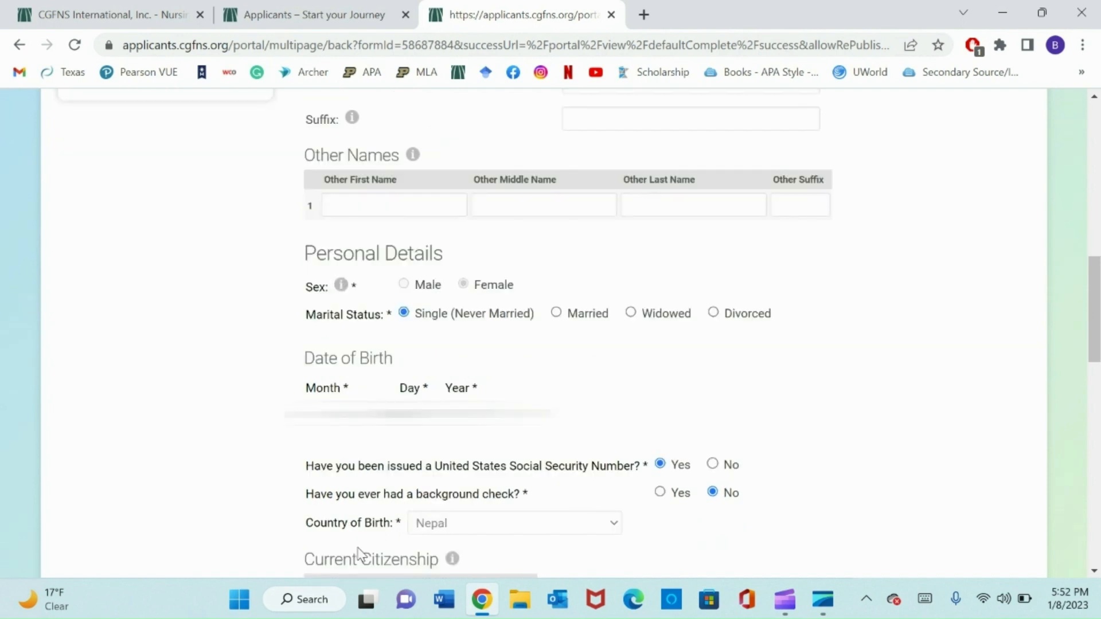
scroll(359, 551, down, 2)
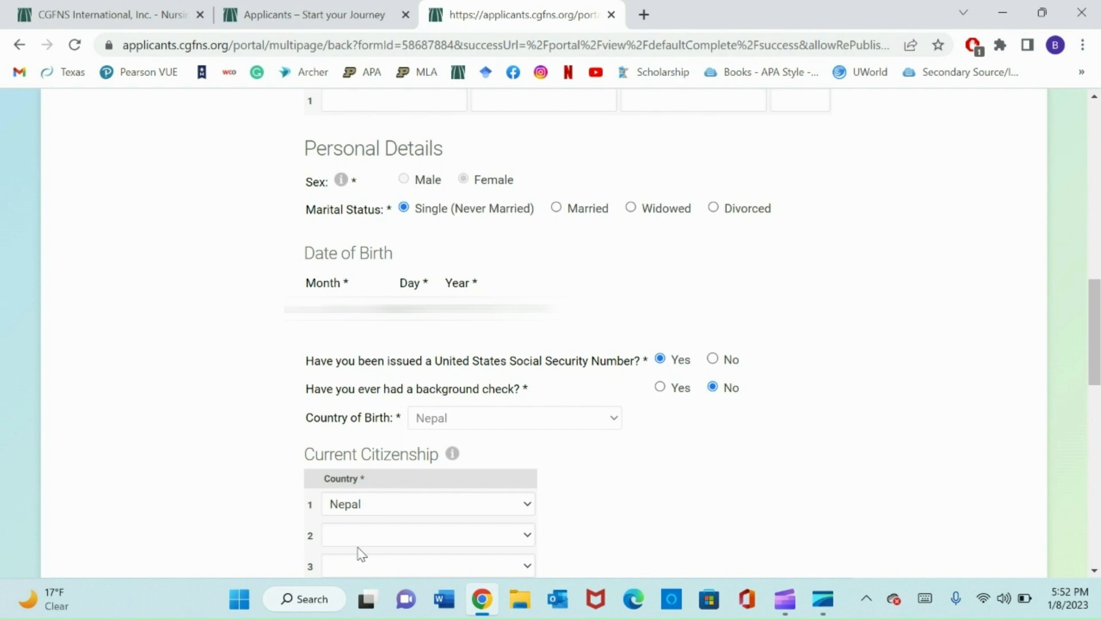
scroll(362, 555, down, 1)
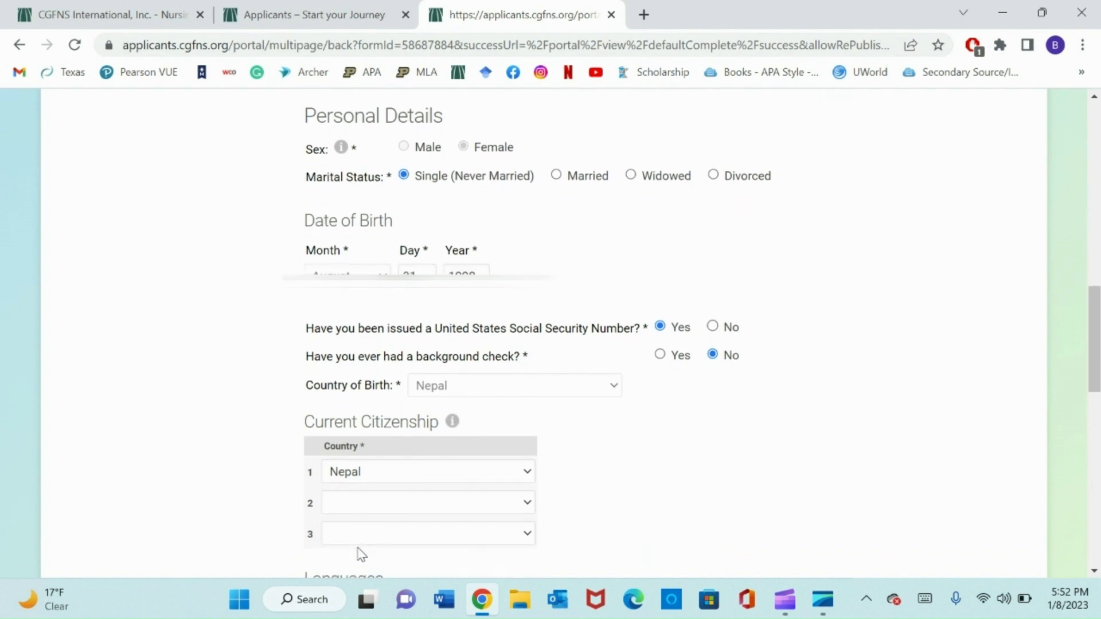
scroll(361, 555, down, 1)
scroll(361, 554, down, 2)
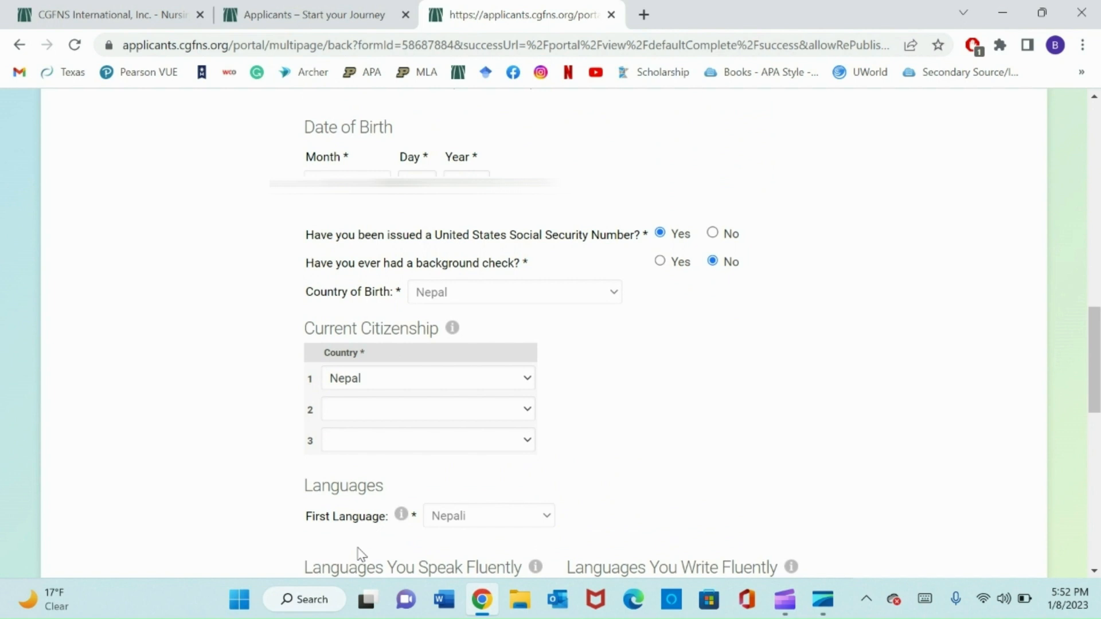
scroll(361, 554, down, 1)
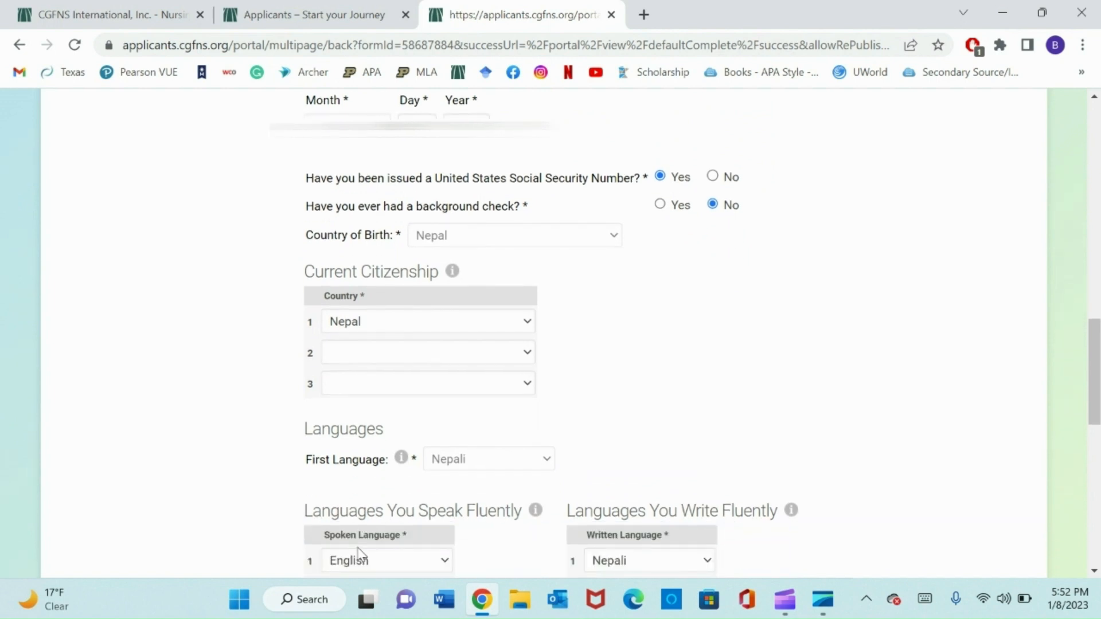
scroll(358, 554, down, 1)
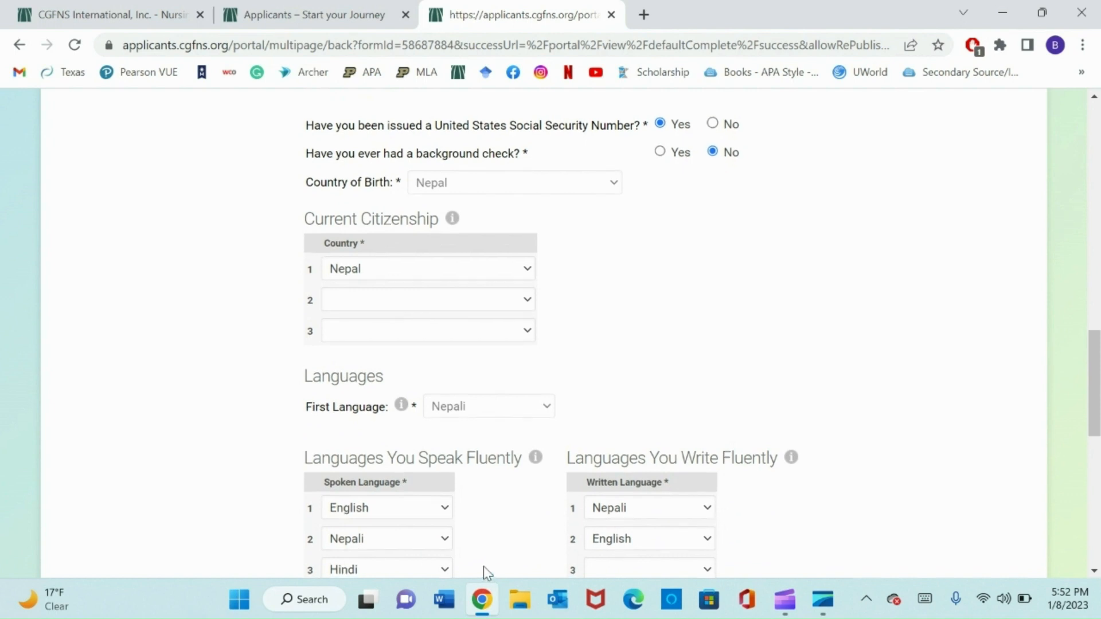
scroll(537, 537, down, 1)
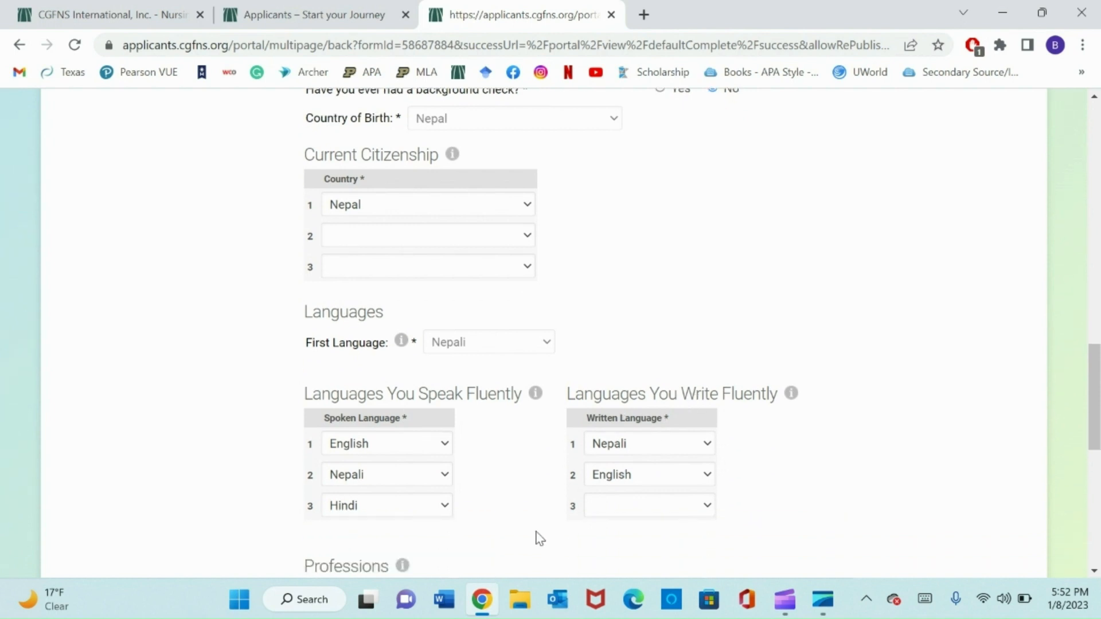
scroll(538, 537, down, 1)
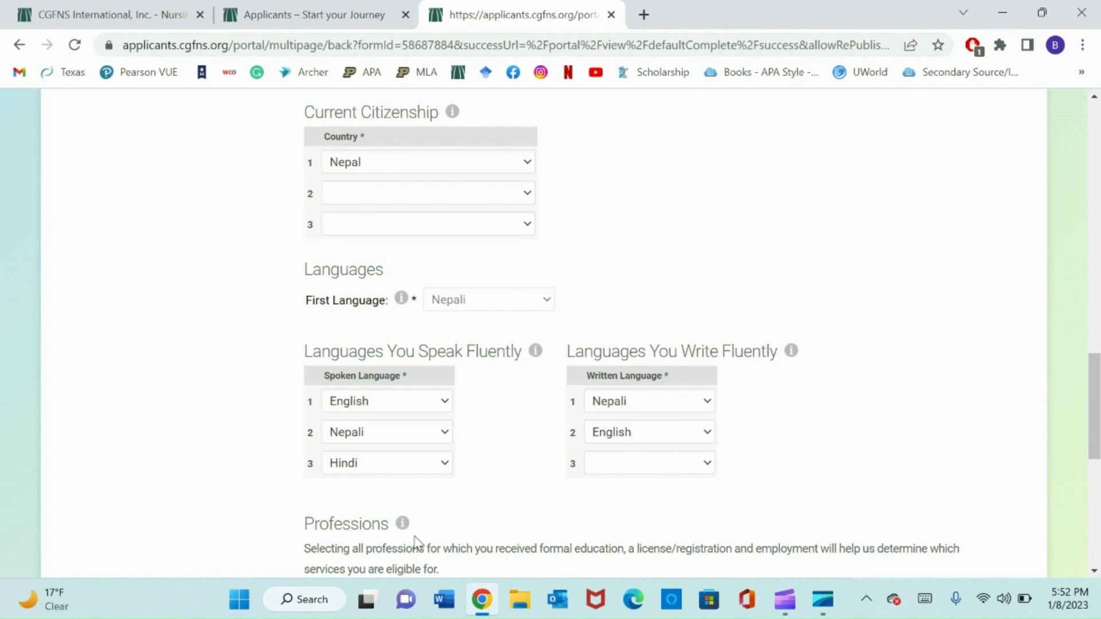
scroll(417, 542, down, 2)
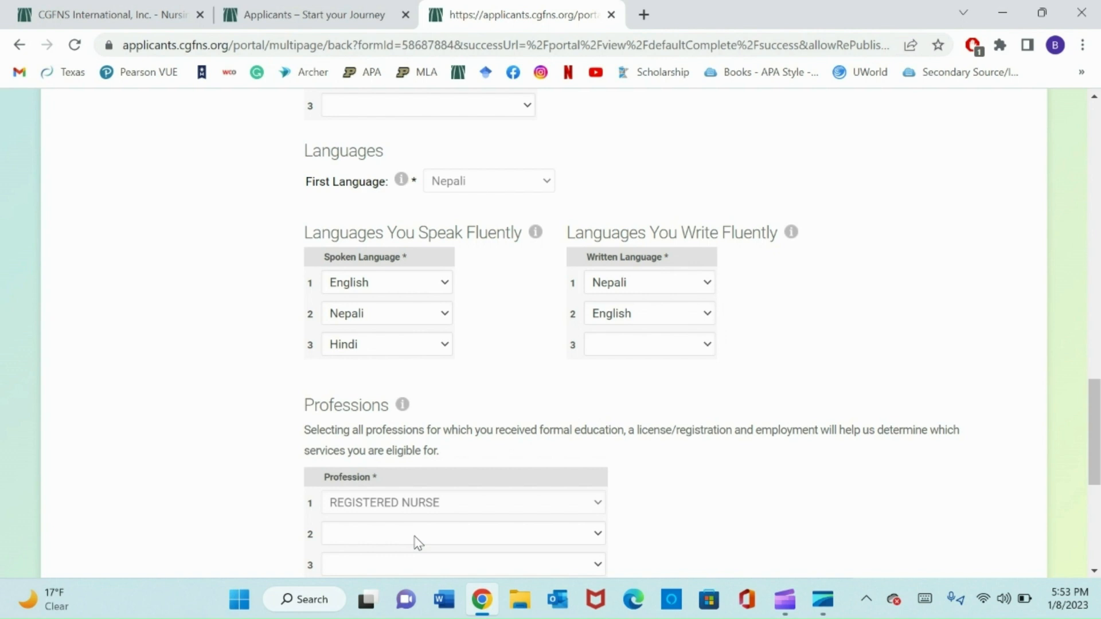
Step: Check the second-profession choices without picking one, then scroll down and advance to Contact Information
click(603, 538)
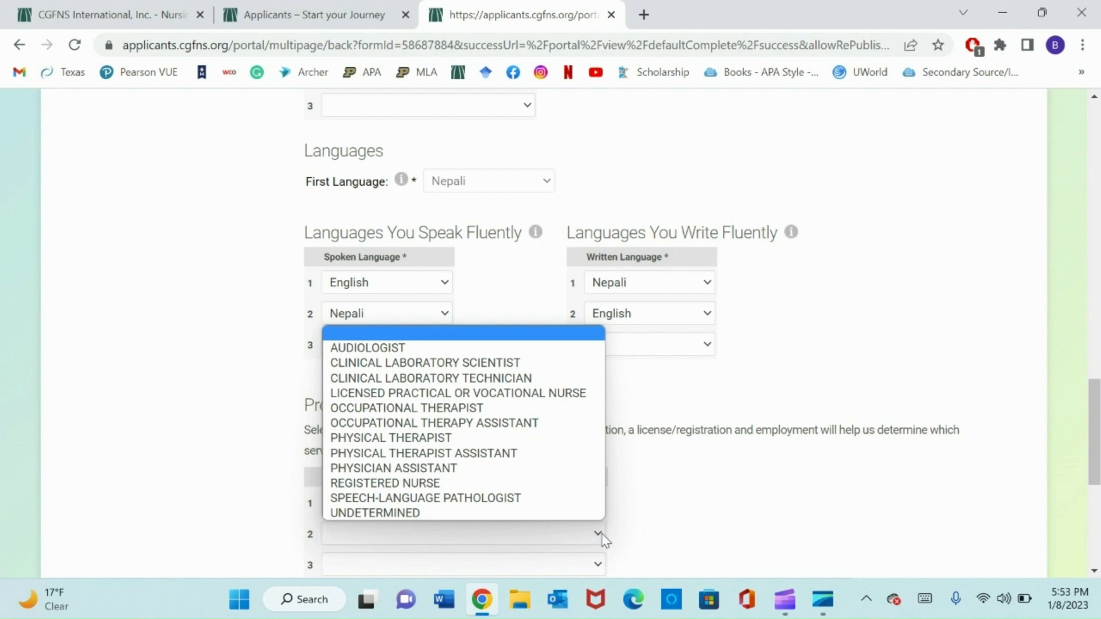
click(619, 536)
scroll(624, 539, down, 3)
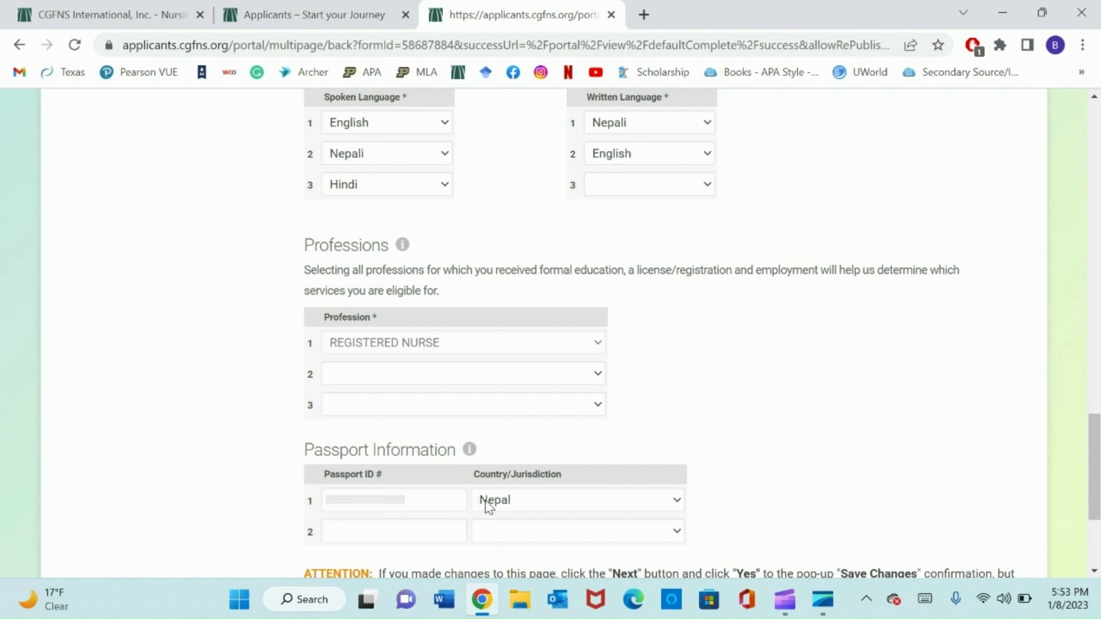
scroll(485, 502, down, 1)
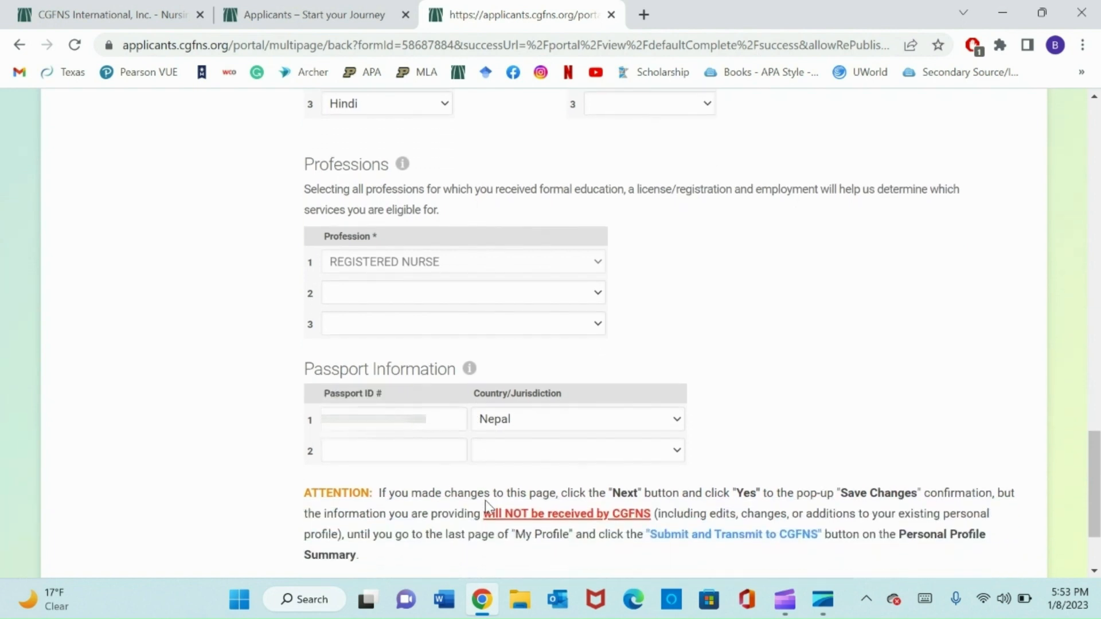
scroll(486, 507, down, 2)
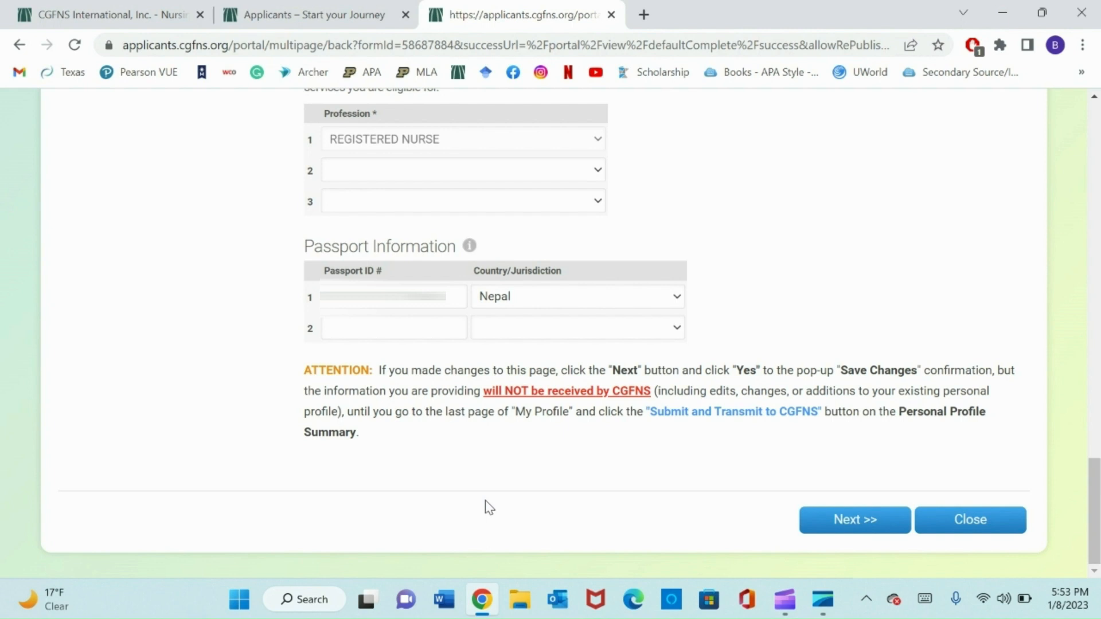
click(829, 530)
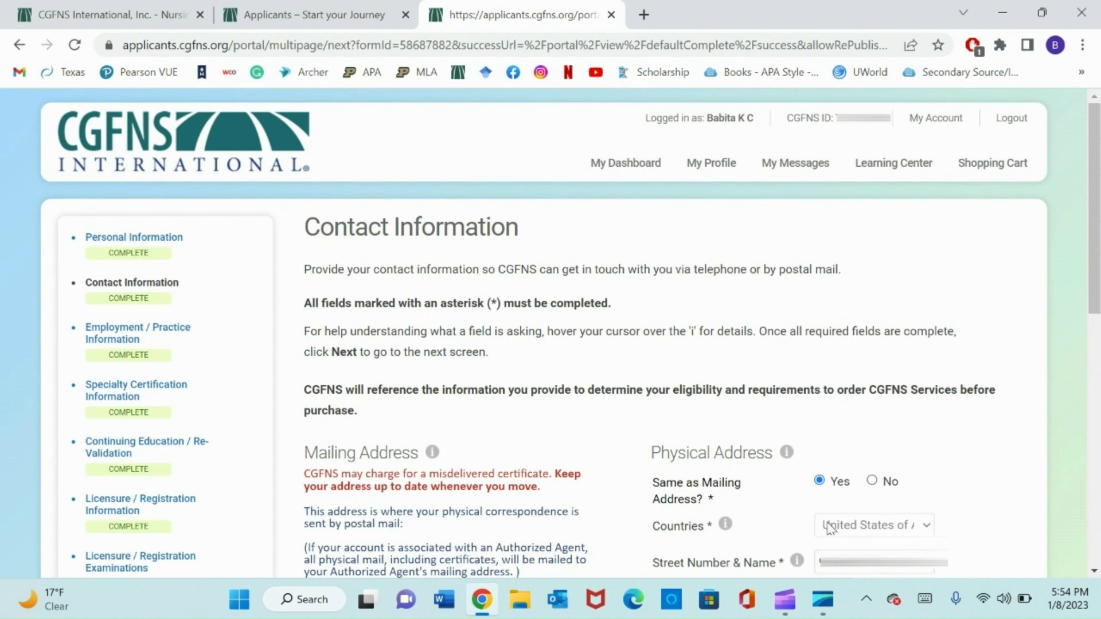
Step: Scroll through the mailing and physical address fields down to the phone numbers
scroll(499, 475, down, 2)
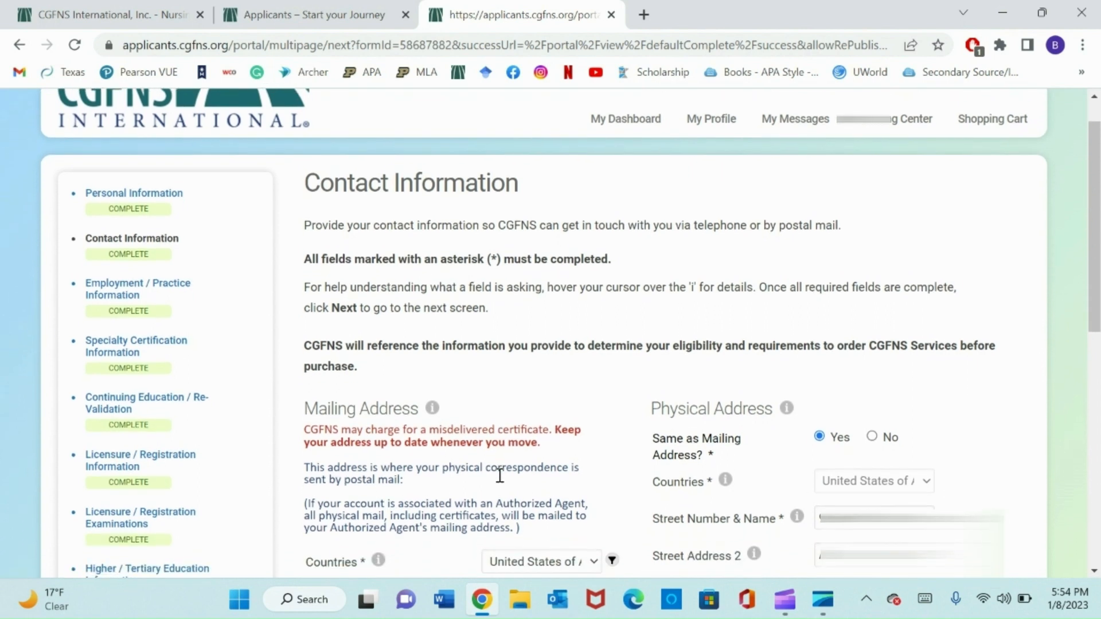
scroll(500, 475, down, 2)
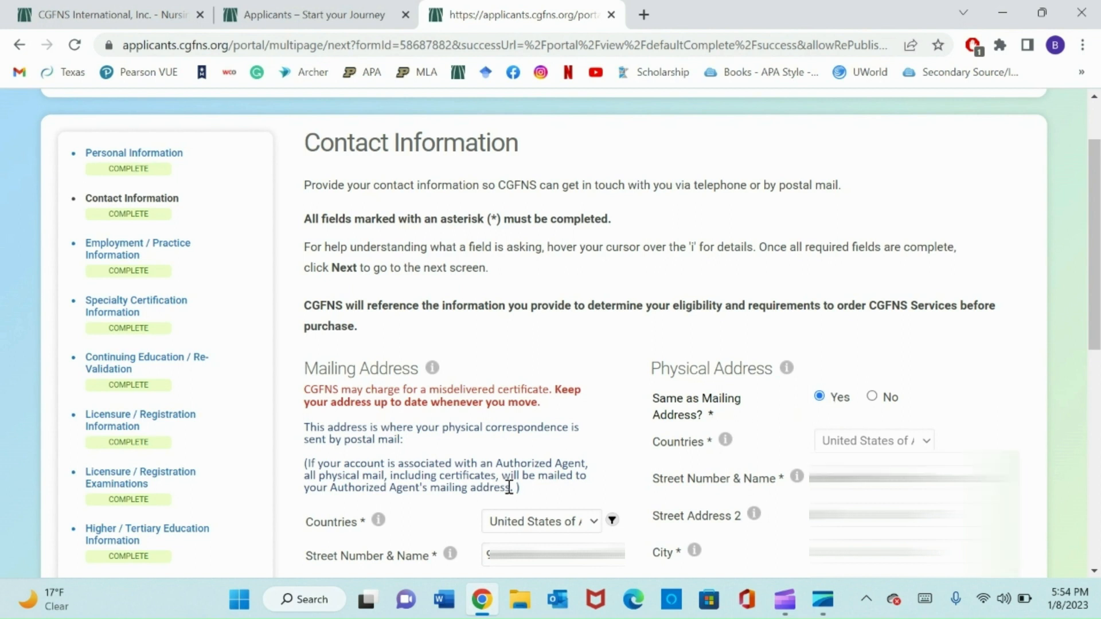
scroll(507, 486, down, 1)
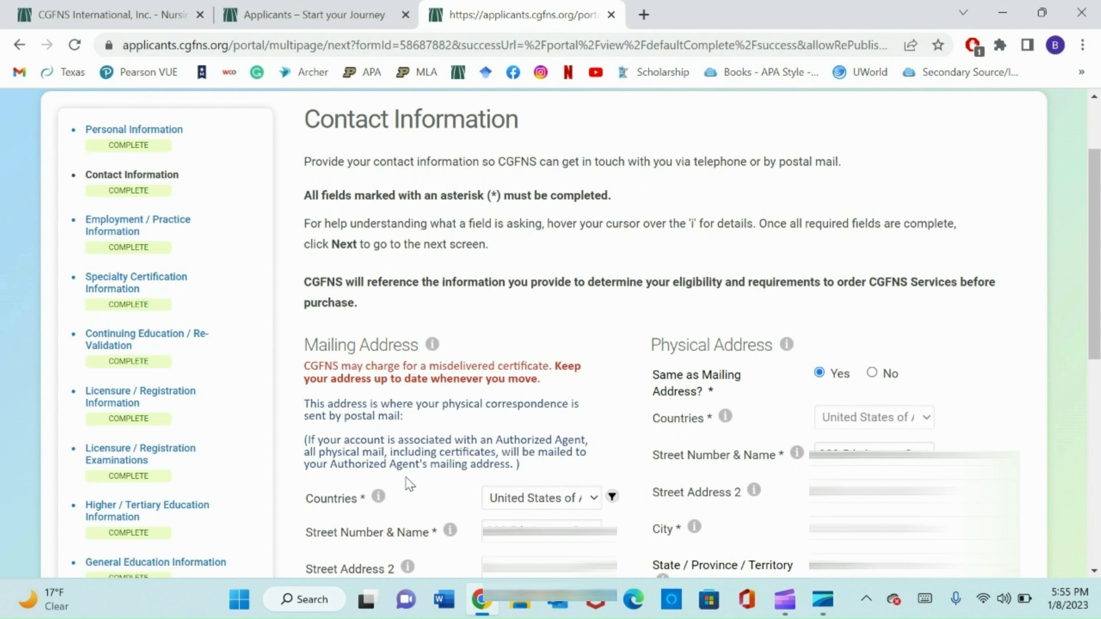
scroll(409, 484, down, 5)
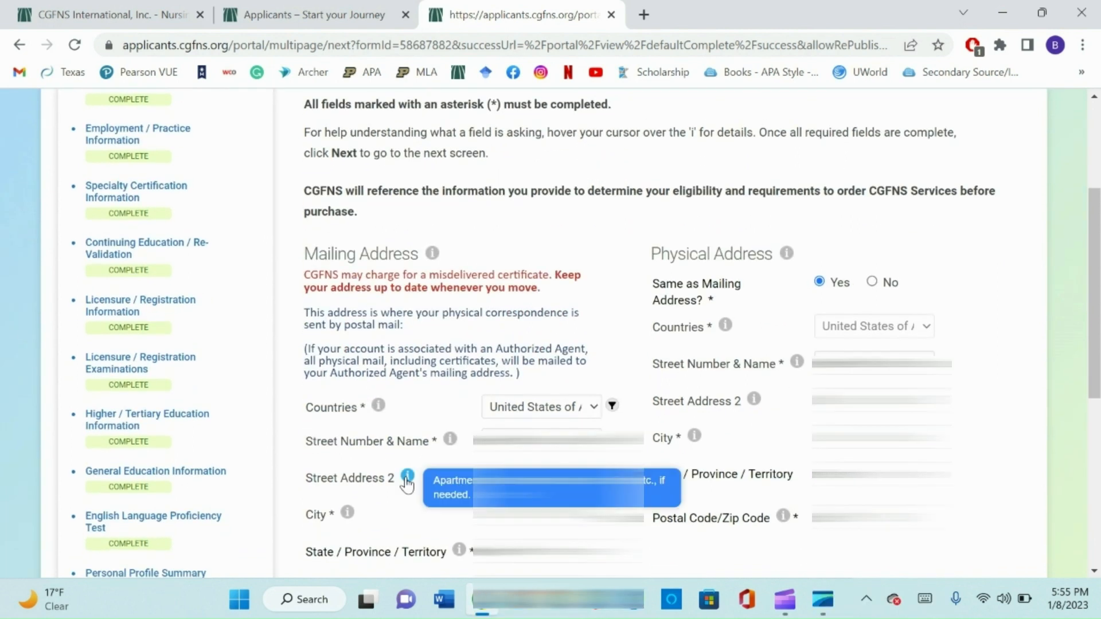
scroll(407, 485, down, 4)
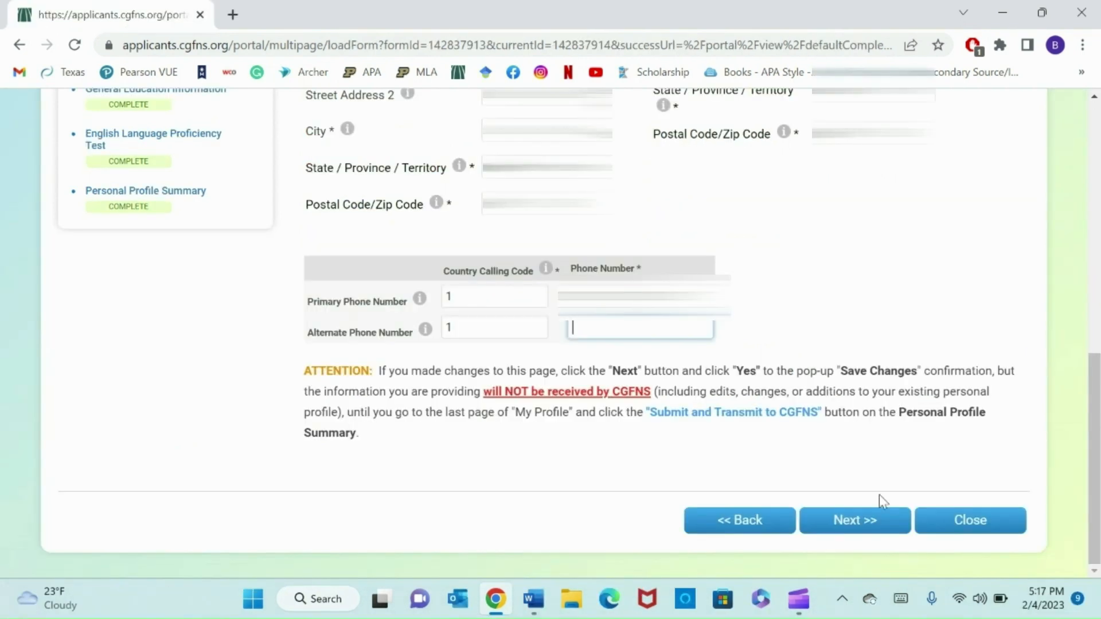
Step: Advance to Employment Information without saving, tick Not Applicable, and dismiss the explanation form
click(841, 523)
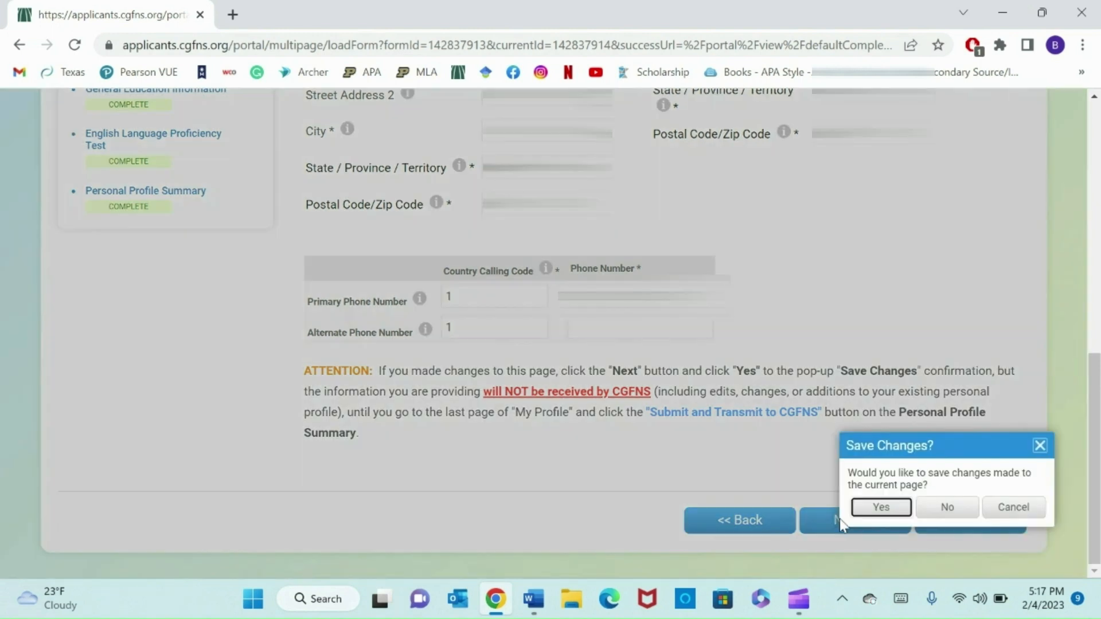
click(946, 509)
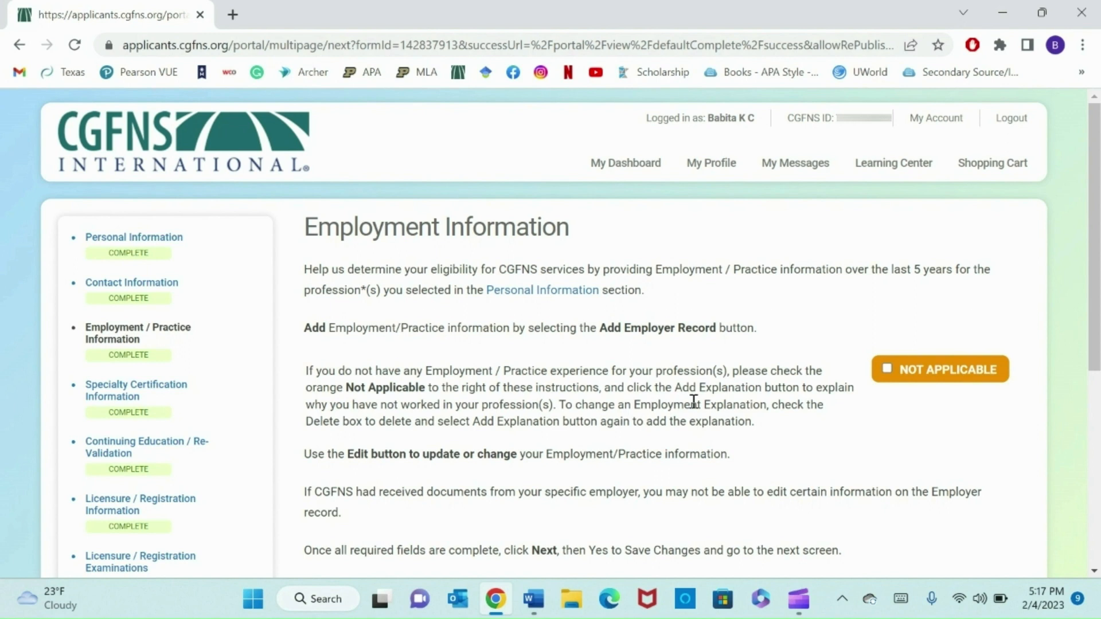
click(888, 370)
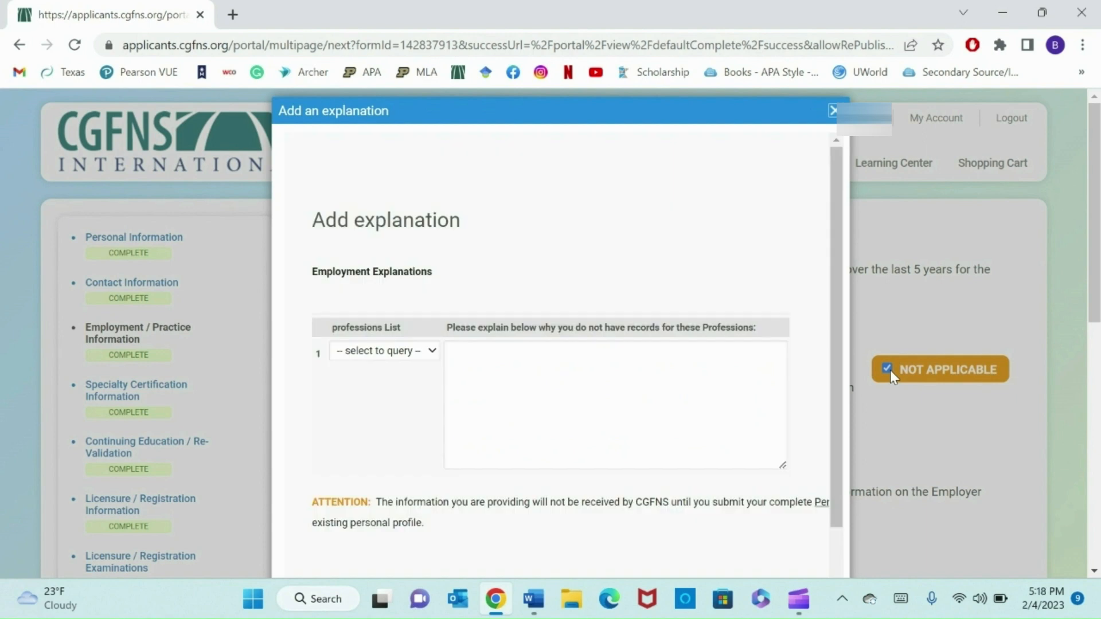
click(367, 357)
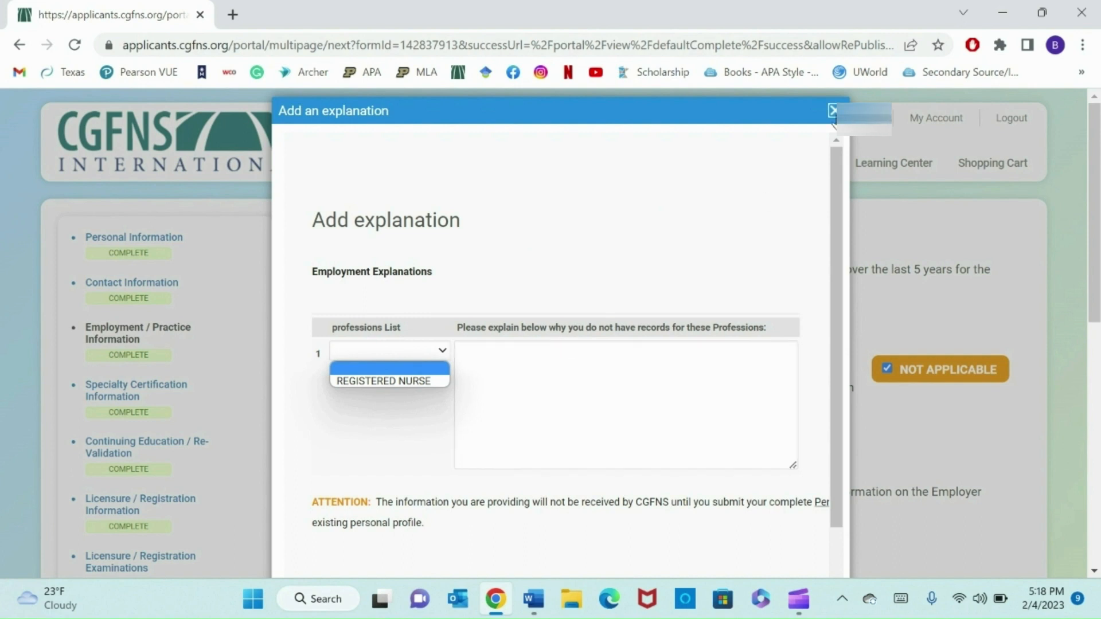
click(833, 110)
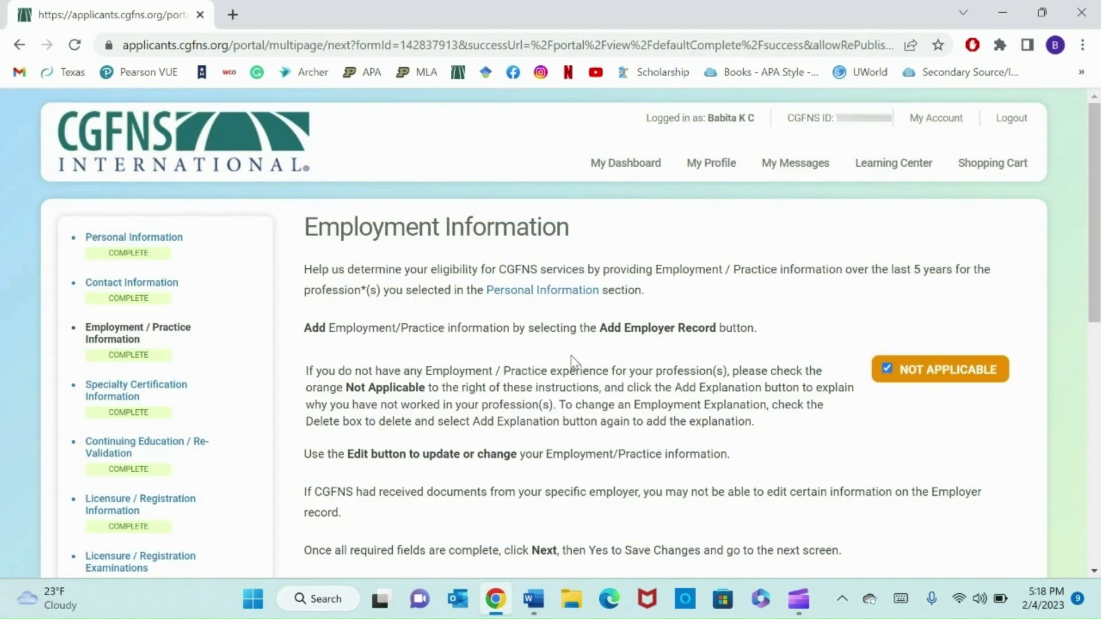
scroll(574, 361, down, 3)
scroll(574, 362, down, 2)
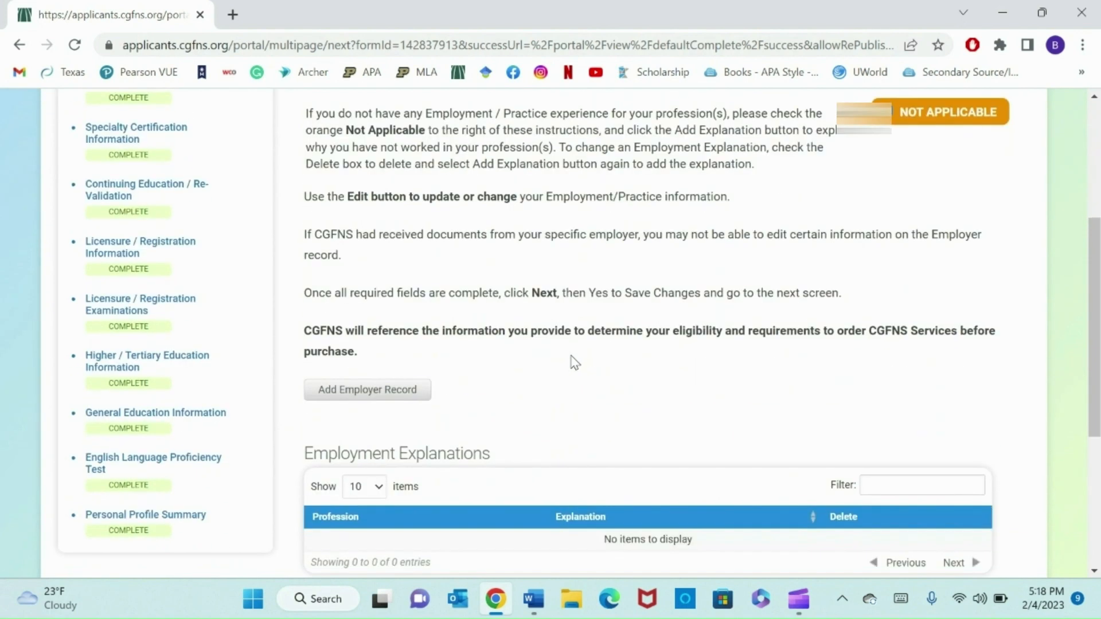
Step: Add an employer record marked as healthcare work with REGISTERED NURSE as the profession
click(391, 396)
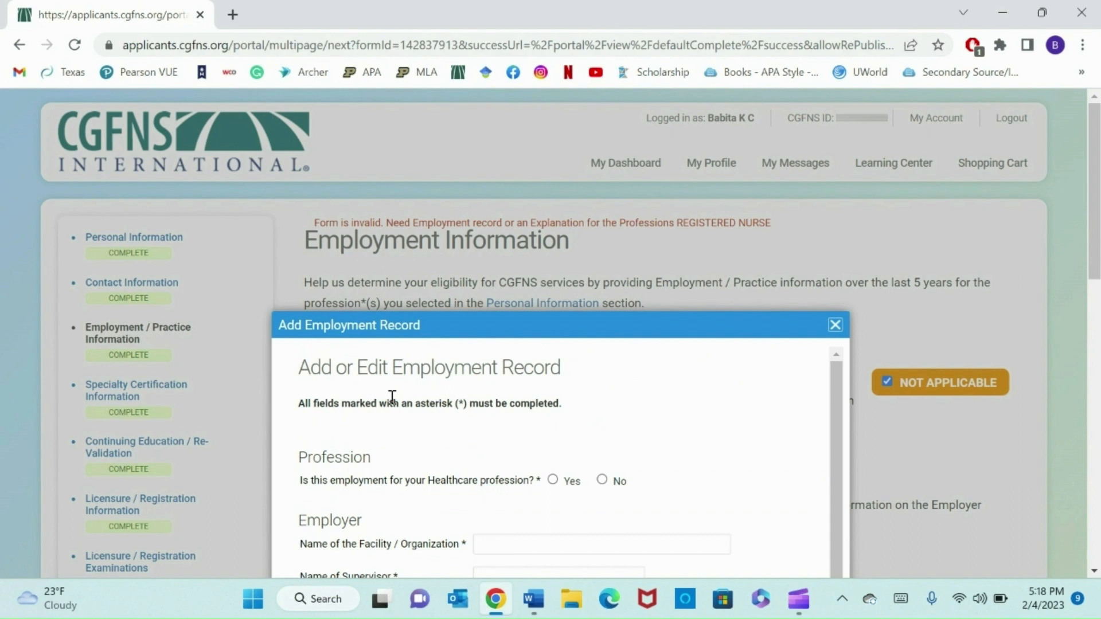
scroll(392, 397, down, 2)
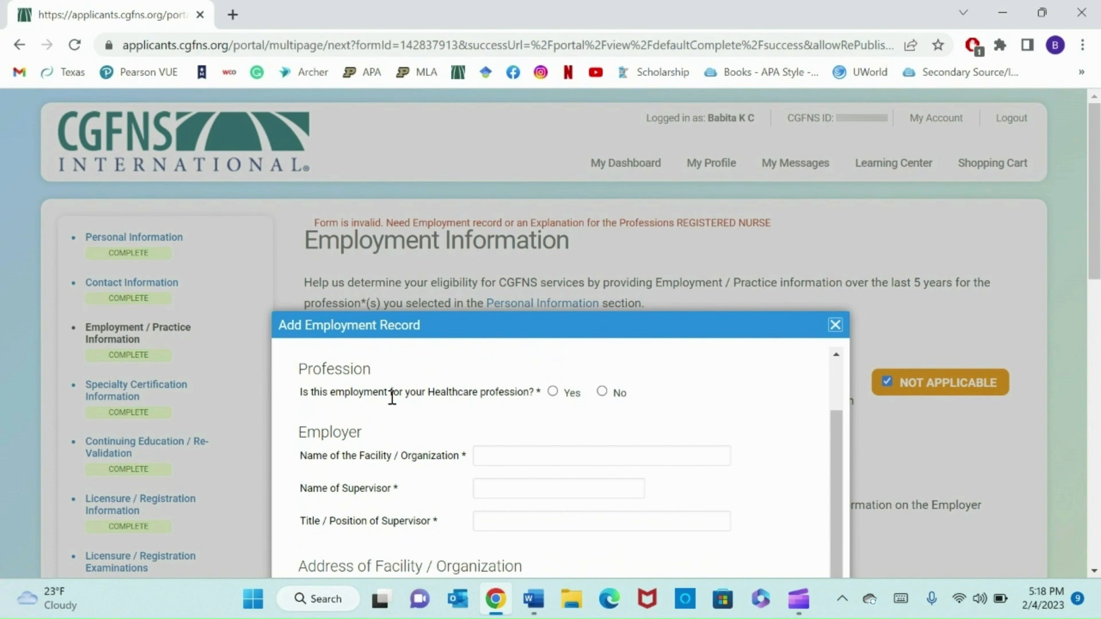
click(554, 392)
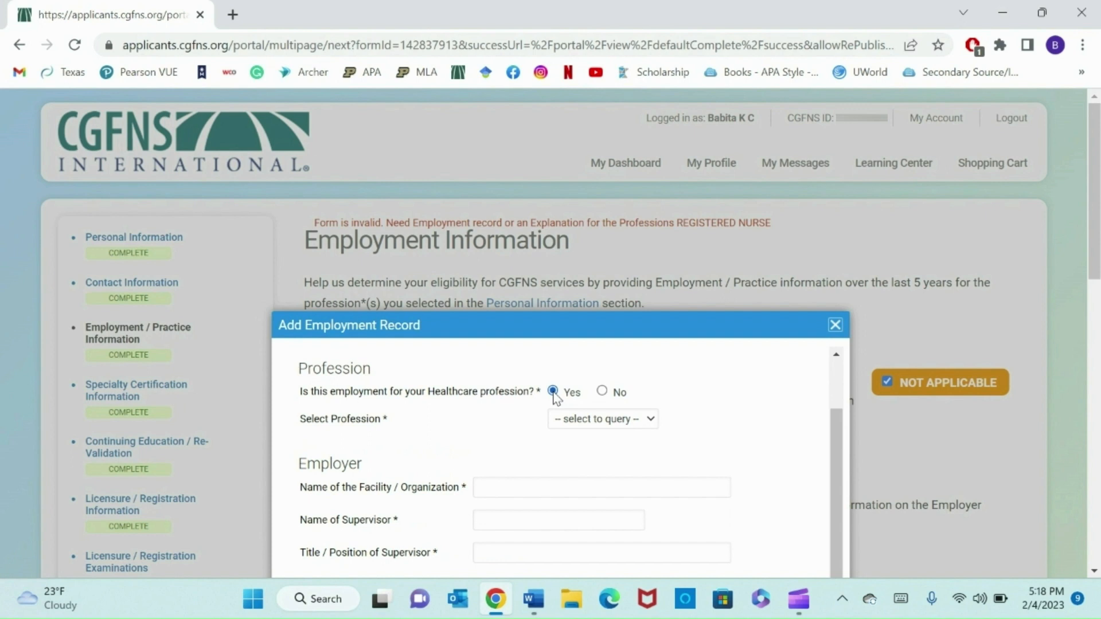
click(652, 423)
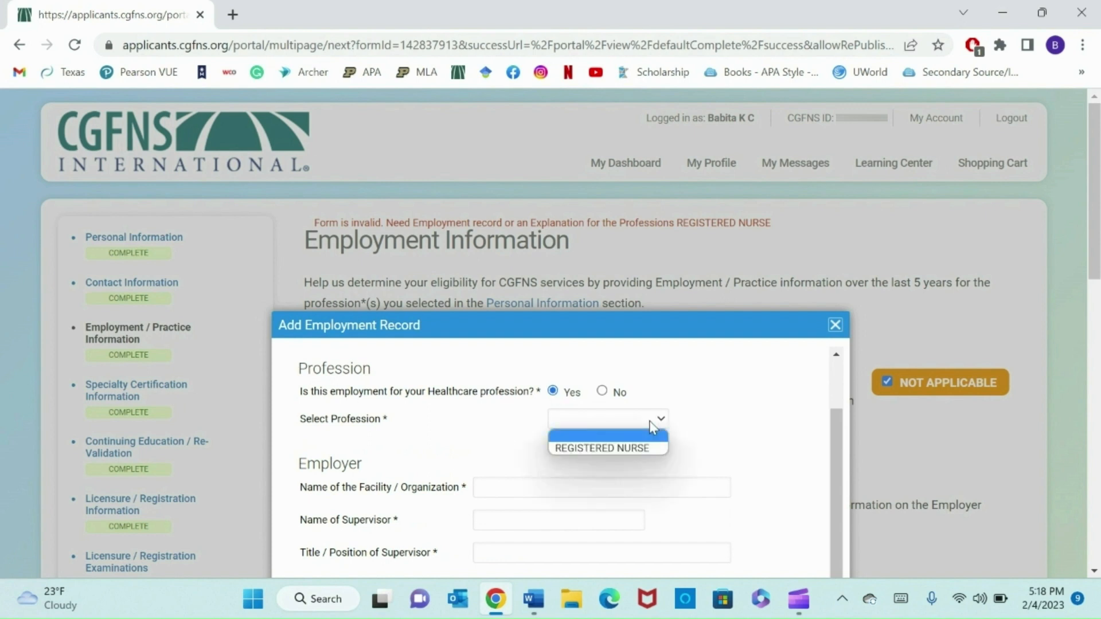
click(617, 448)
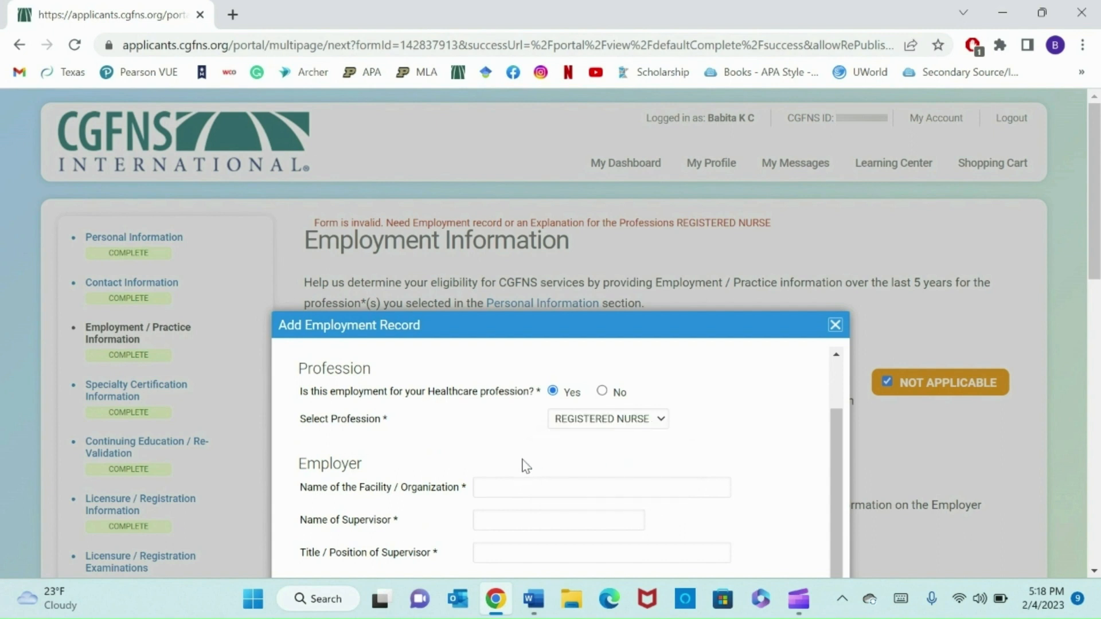
Step: Scroll down and step through the facility's City, State/Province and Postal Code fields
scroll(526, 467, down, 1)
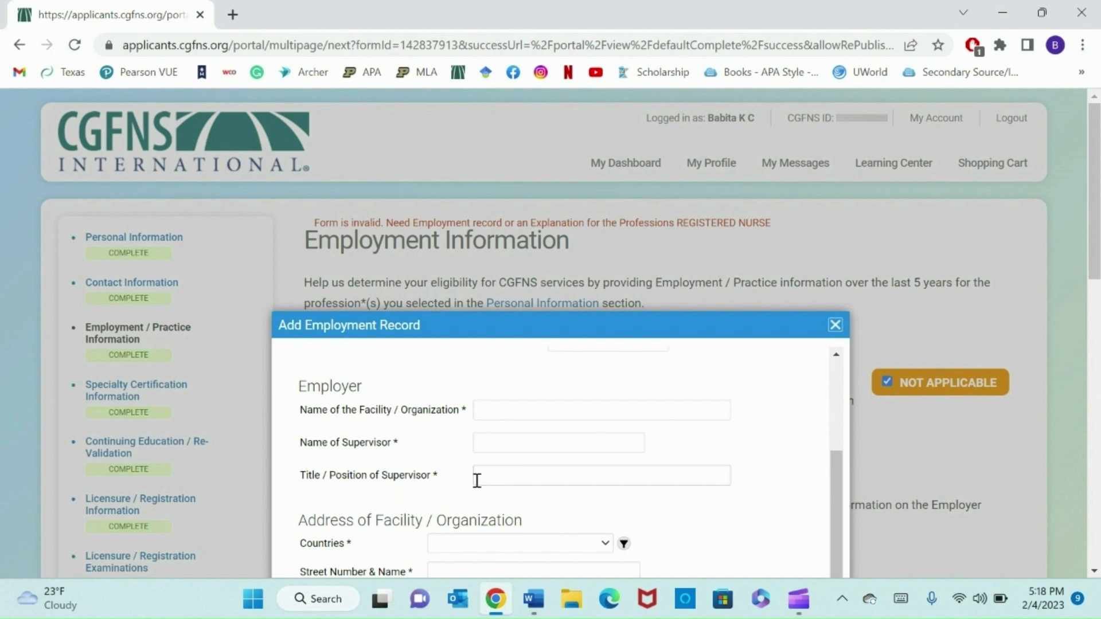
scroll(477, 481, down, 1)
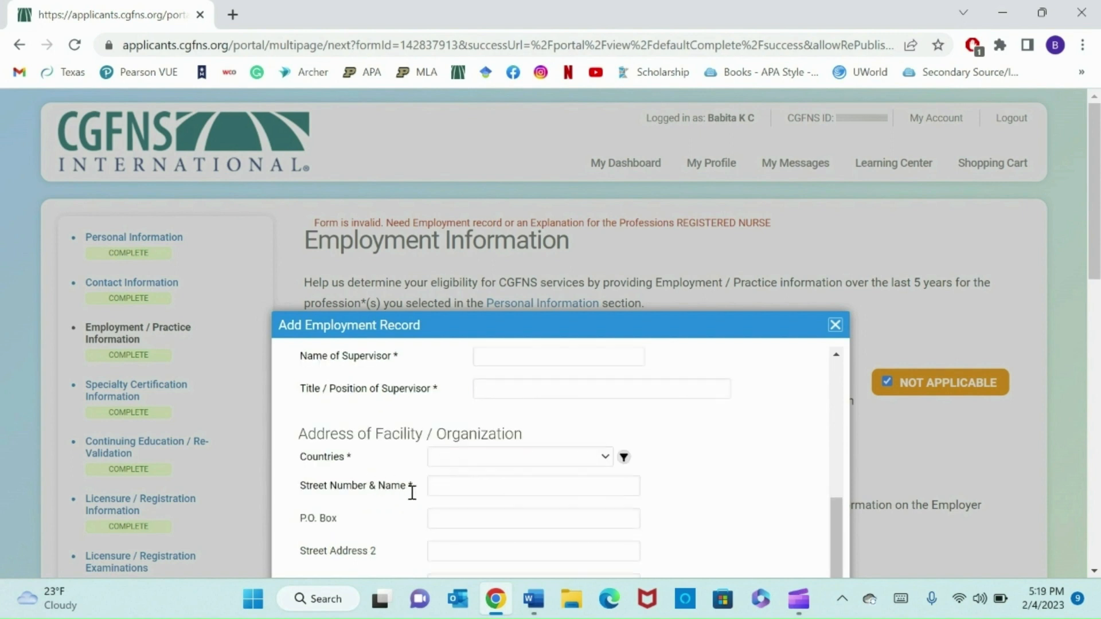
scroll(413, 495, down, 1)
click(440, 483)
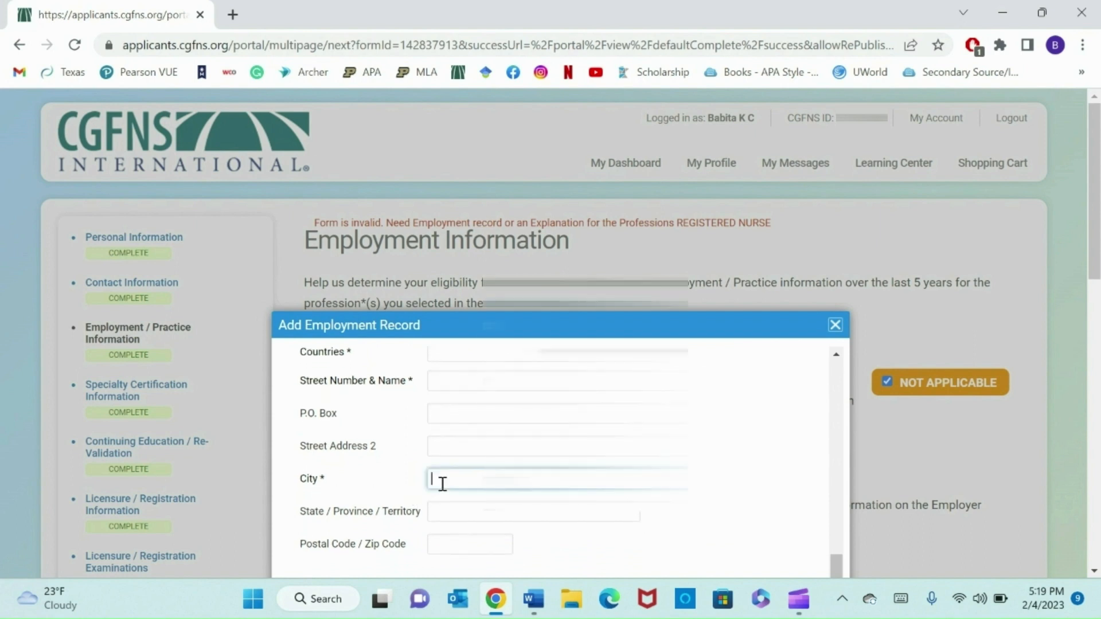
click(450, 505)
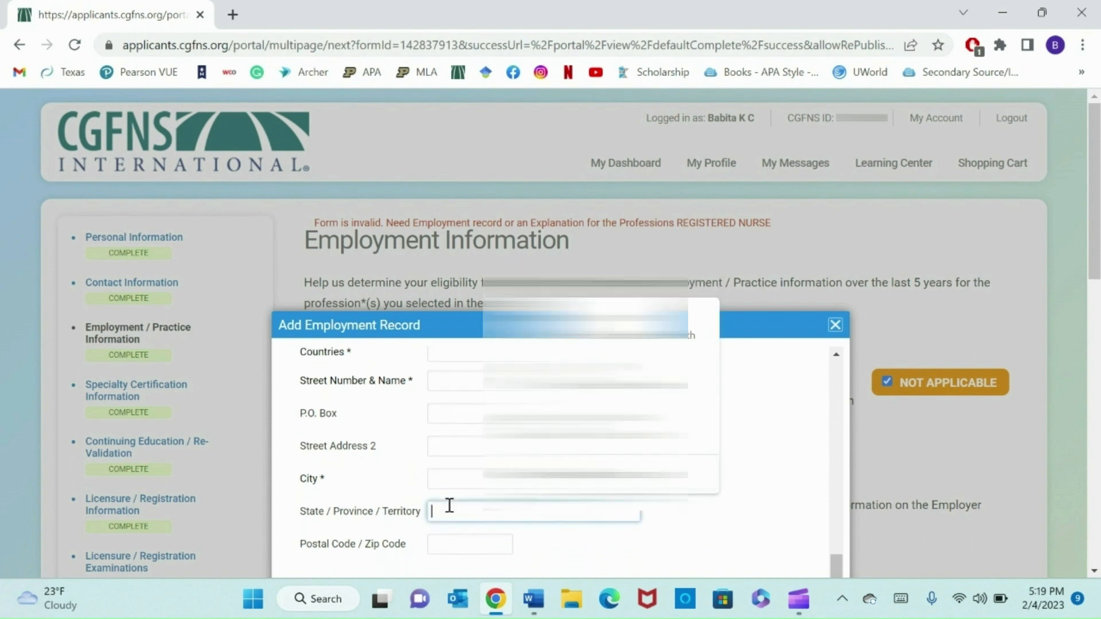
click(450, 550)
scroll(450, 551, down, 1)
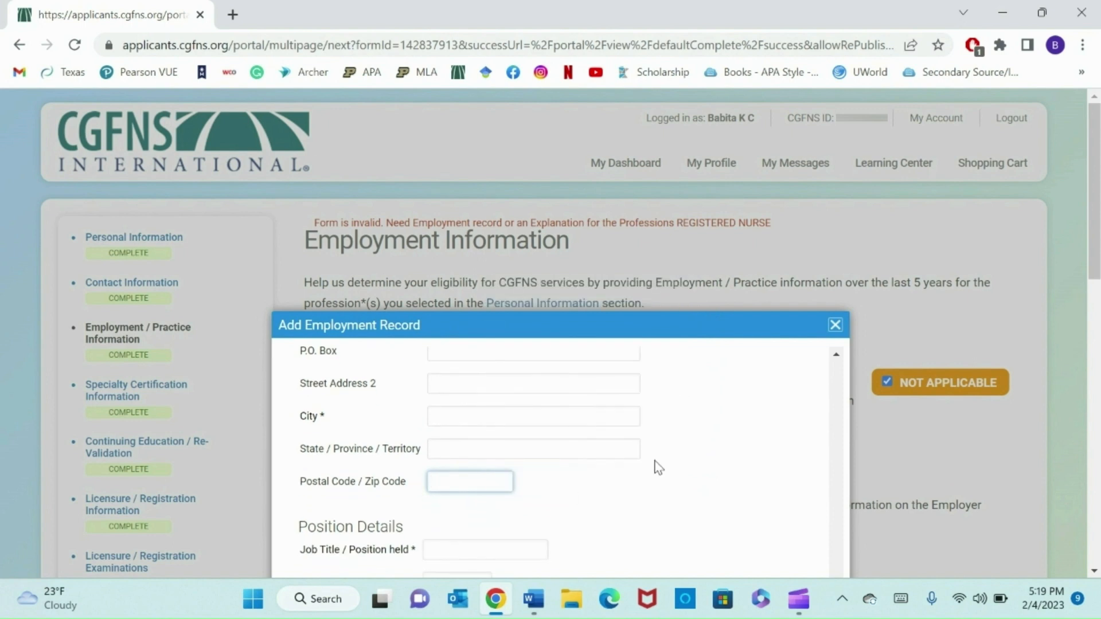
scroll(657, 459, down, 2)
scroll(656, 450, down, 1)
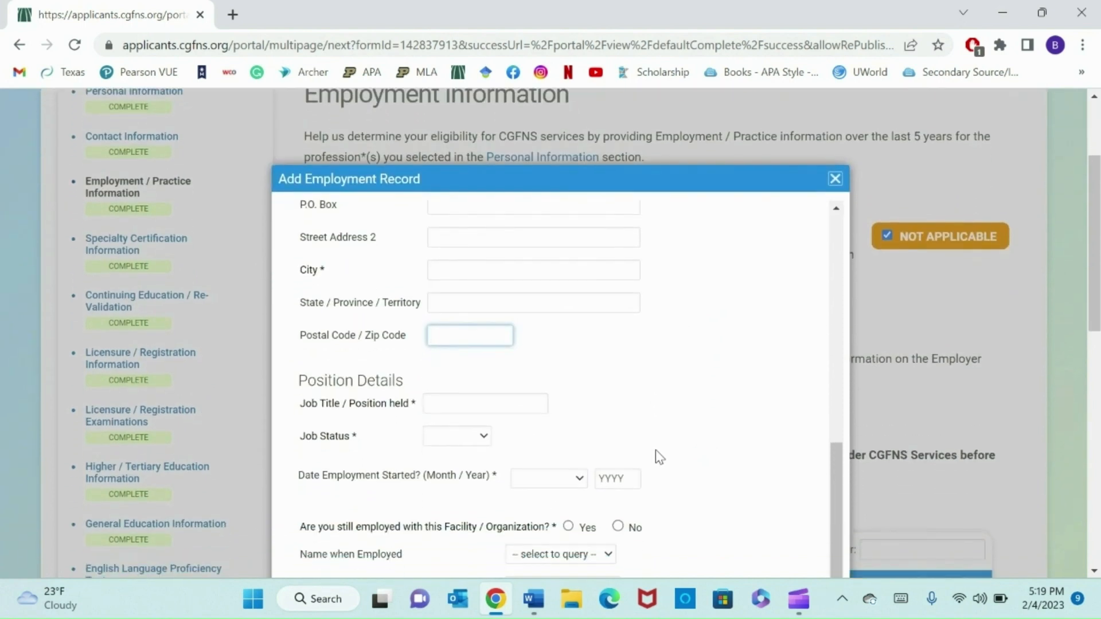
Step: Click into the job title and look at the job status options without choosing one
click(471, 397)
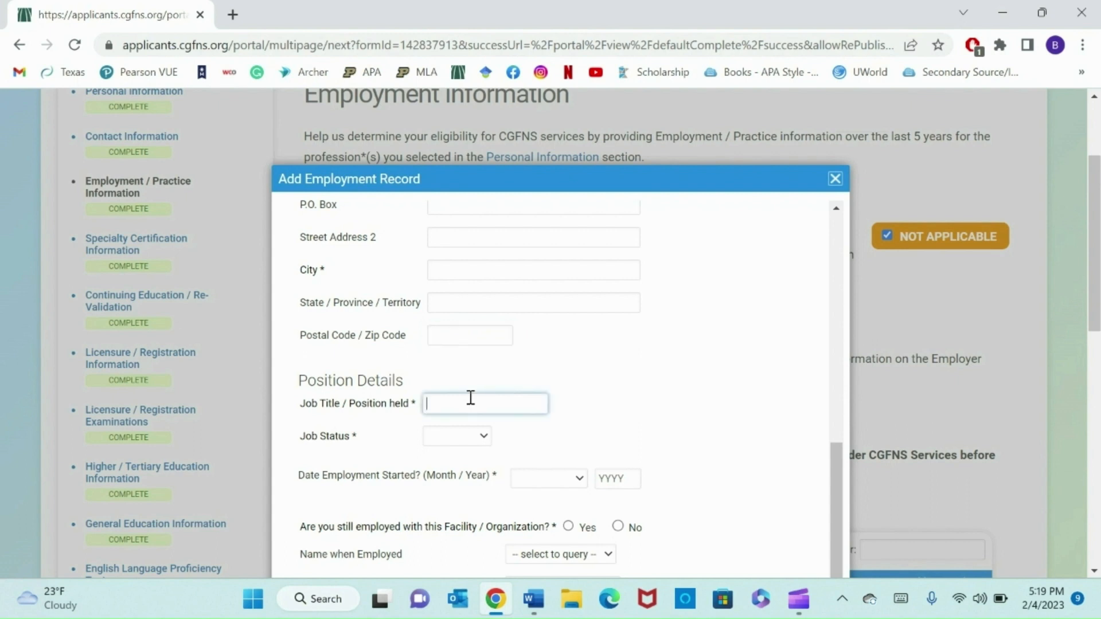
click(484, 443)
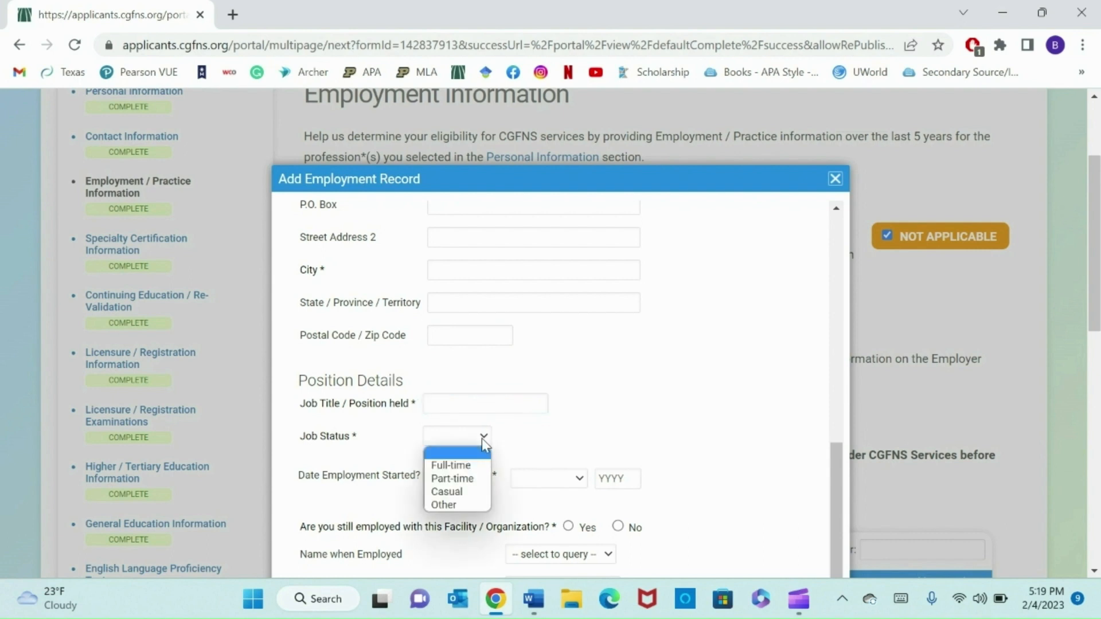
click(540, 450)
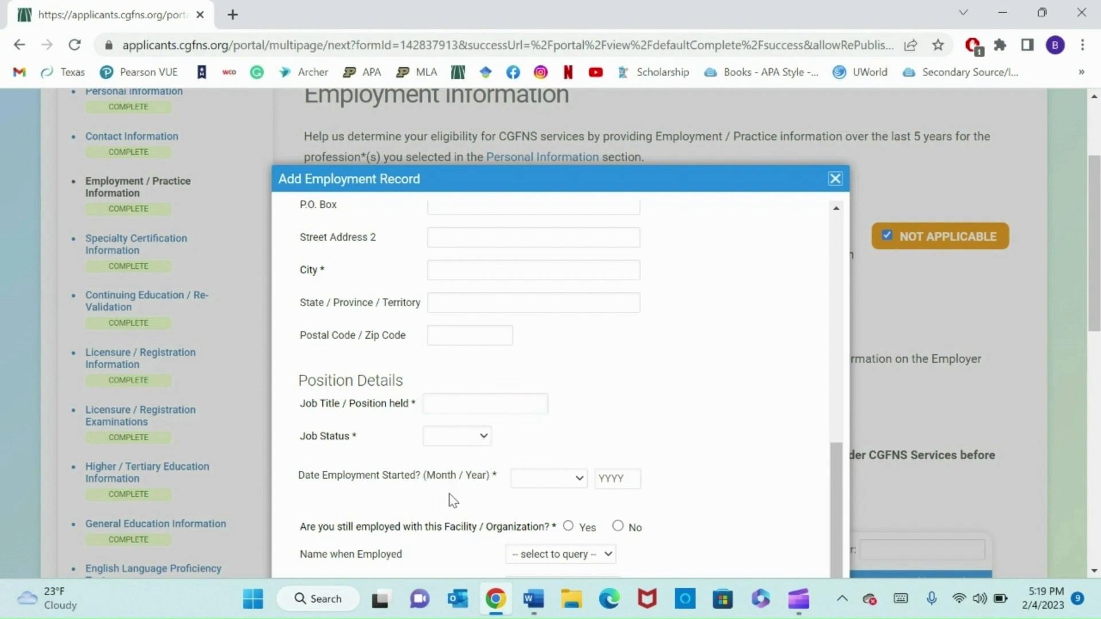
Step: Check the name-when-employed and language lists unchanged, then close the Add Employment Record form
scroll(450, 493, down, 2)
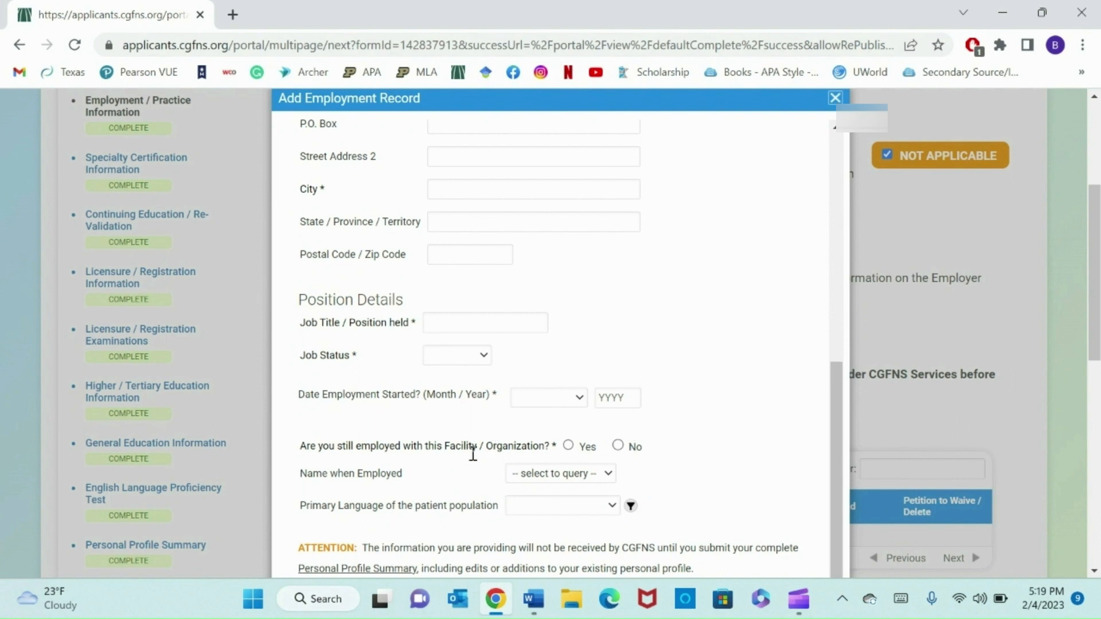
click(570, 476)
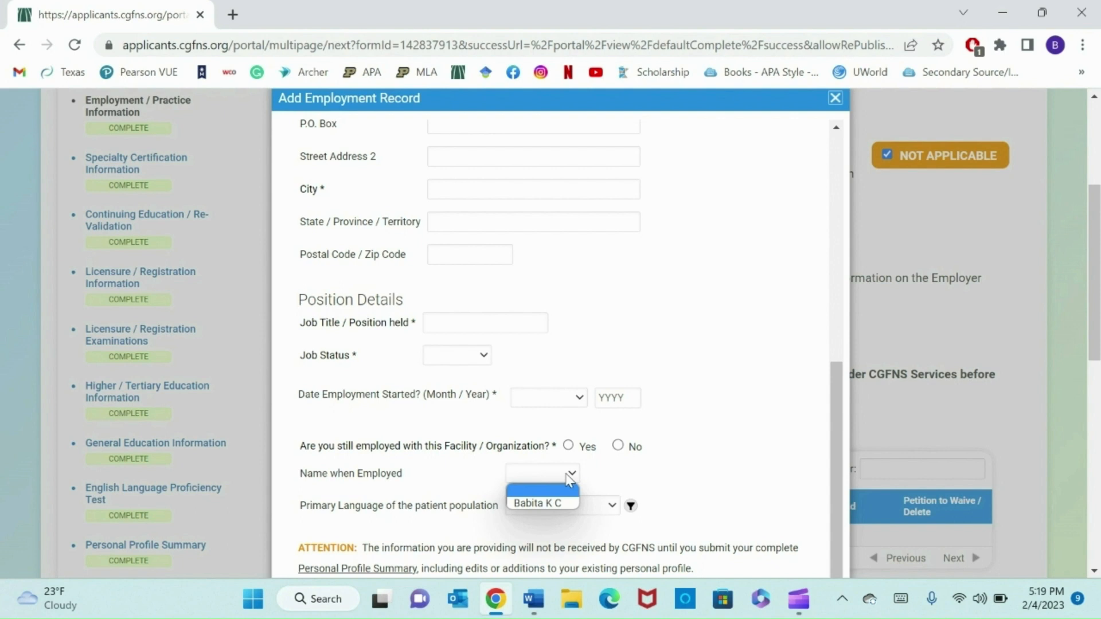
click(645, 476)
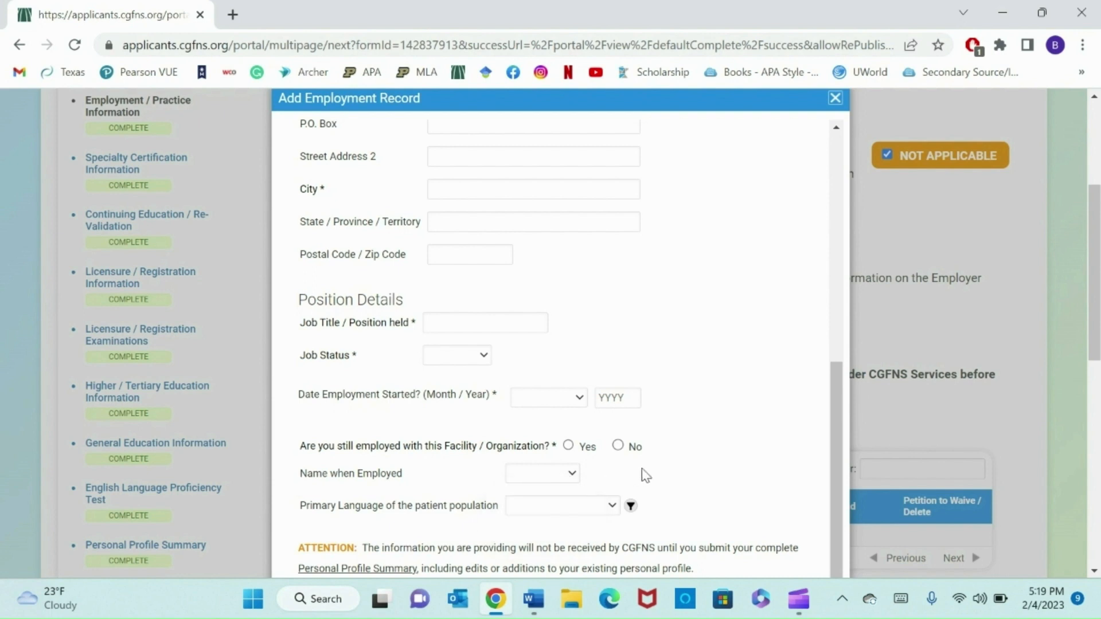
click(588, 518)
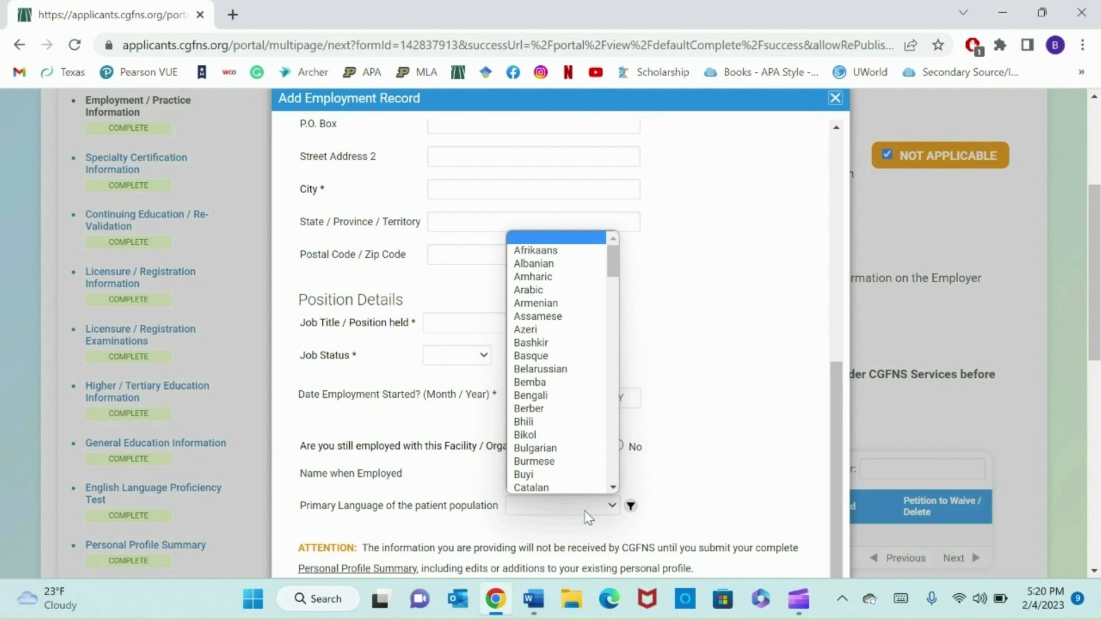
click(545, 542)
scroll(547, 548, down, 3)
scroll(602, 533, down, 1)
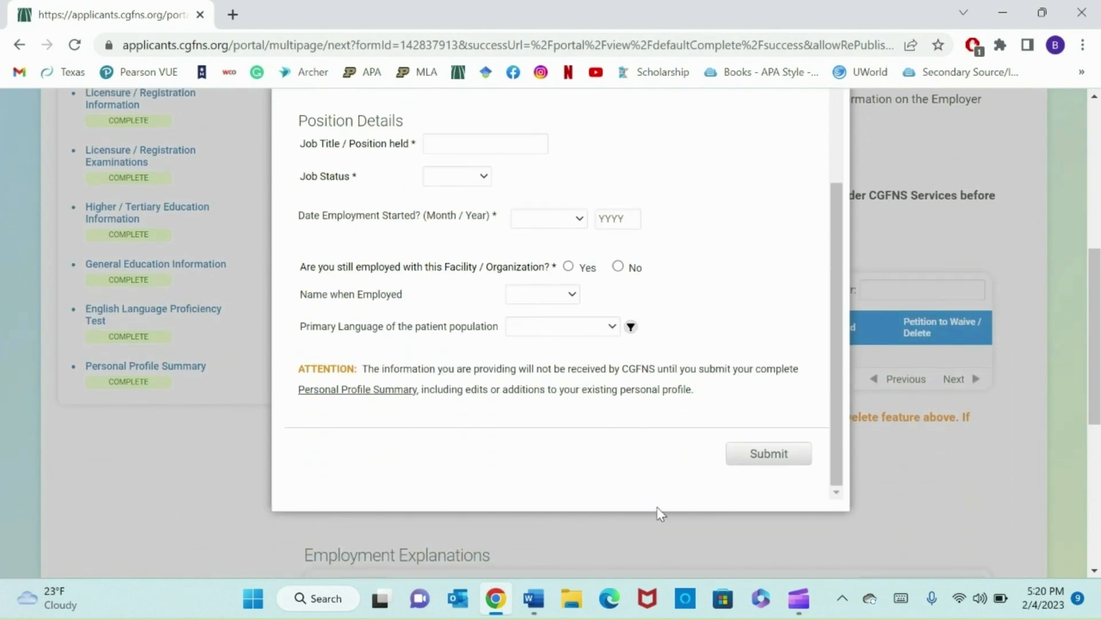
scroll(918, 473, up, 3)
scroll(928, 469, up, 2)
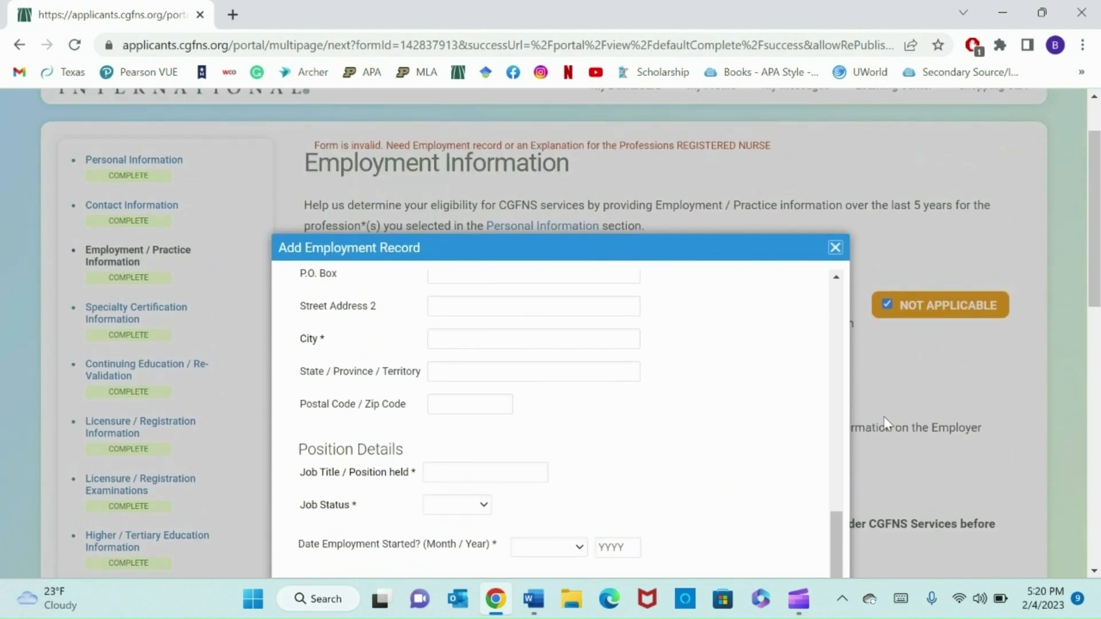
click(836, 247)
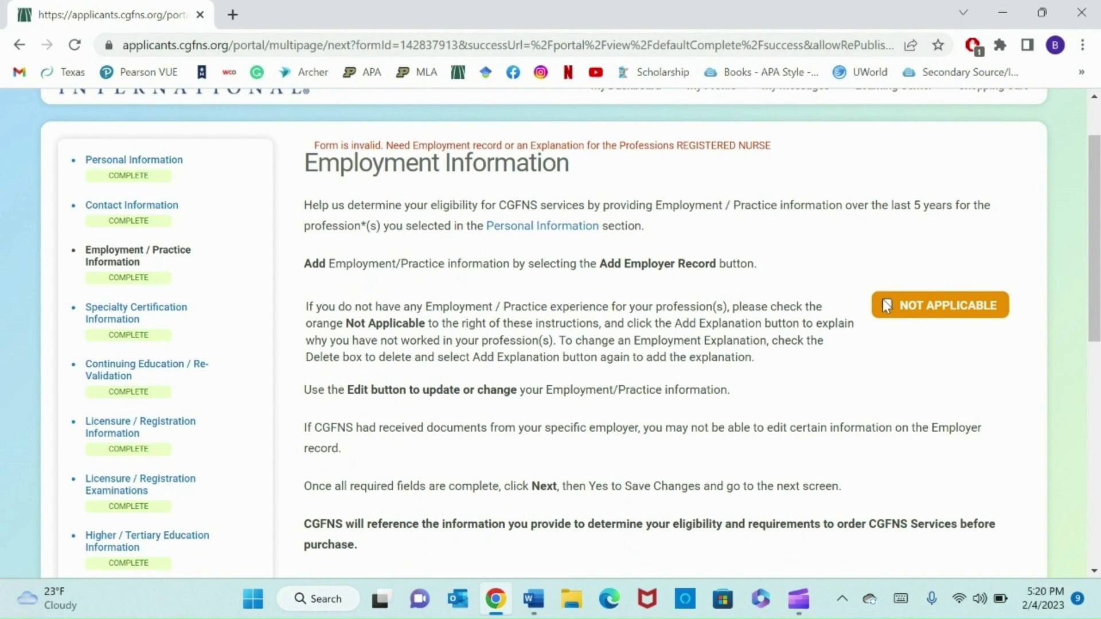
Step: Scroll to the bottom, advance past Employment Information and decline saving changes
scroll(664, 403, down, 5)
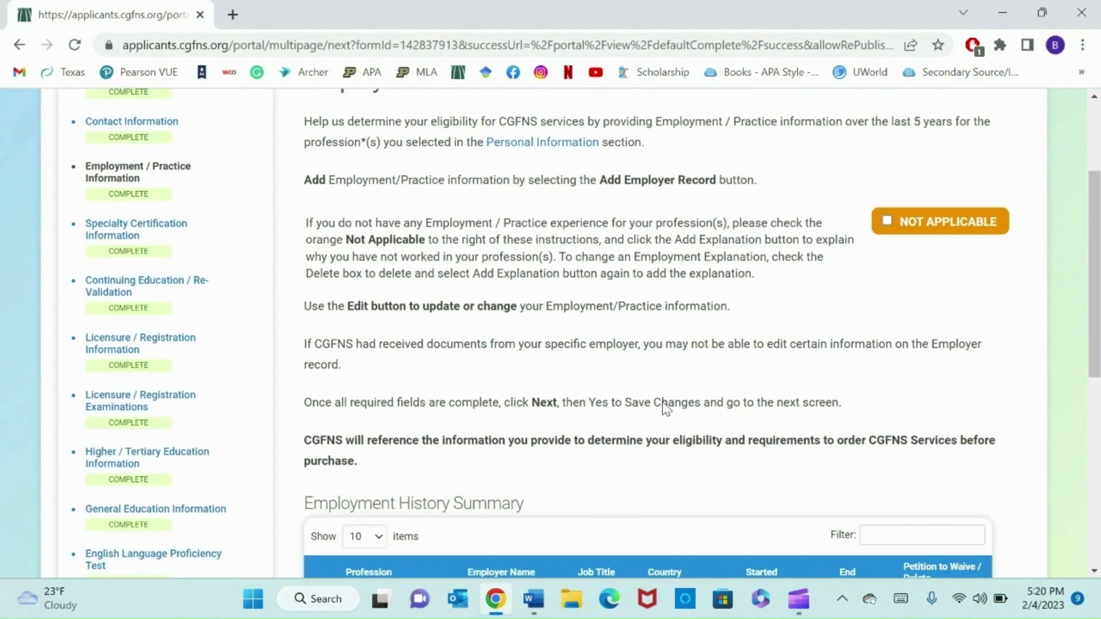
scroll(665, 402, down, 3)
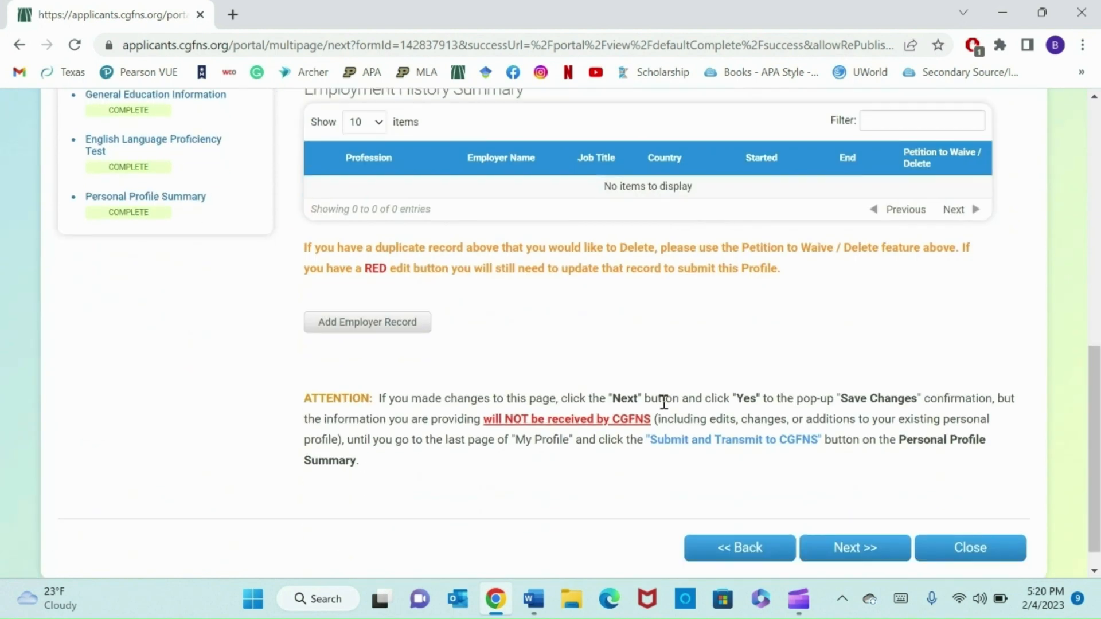
scroll(664, 402, down, 1)
click(855, 521)
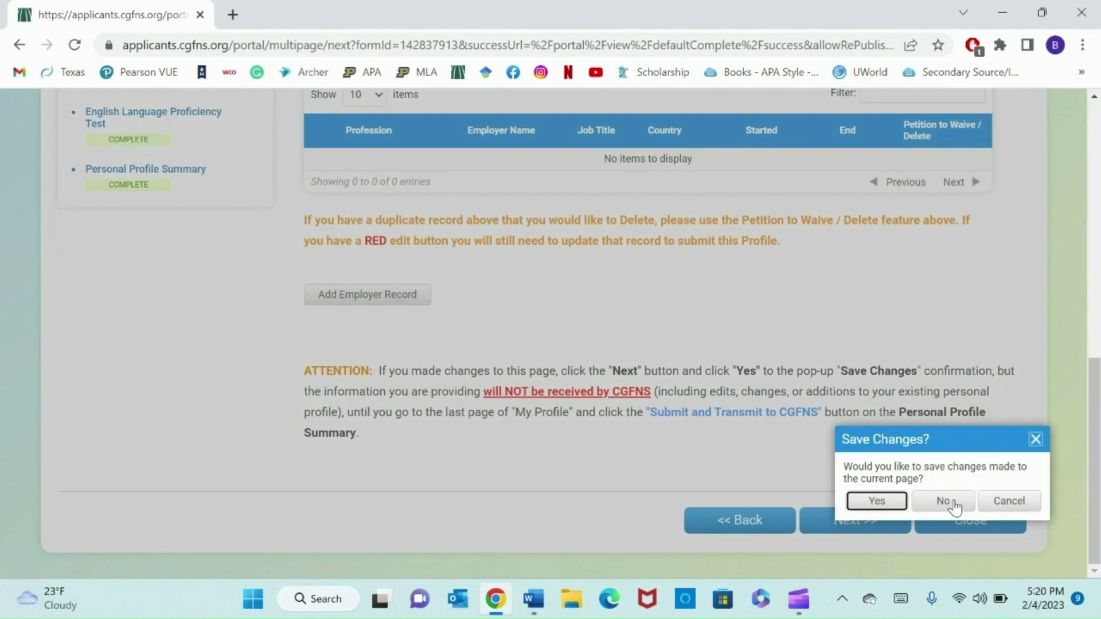
click(944, 502)
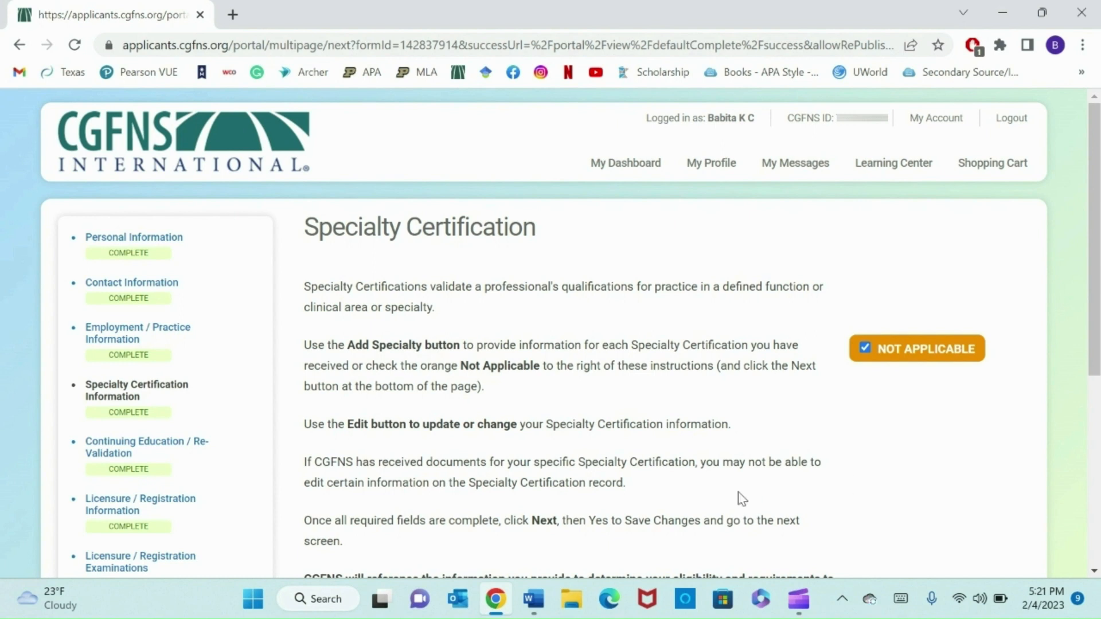
Step: Start a new specialty certification record and view the profession and certification type choices unselected
scroll(737, 497, down, 3)
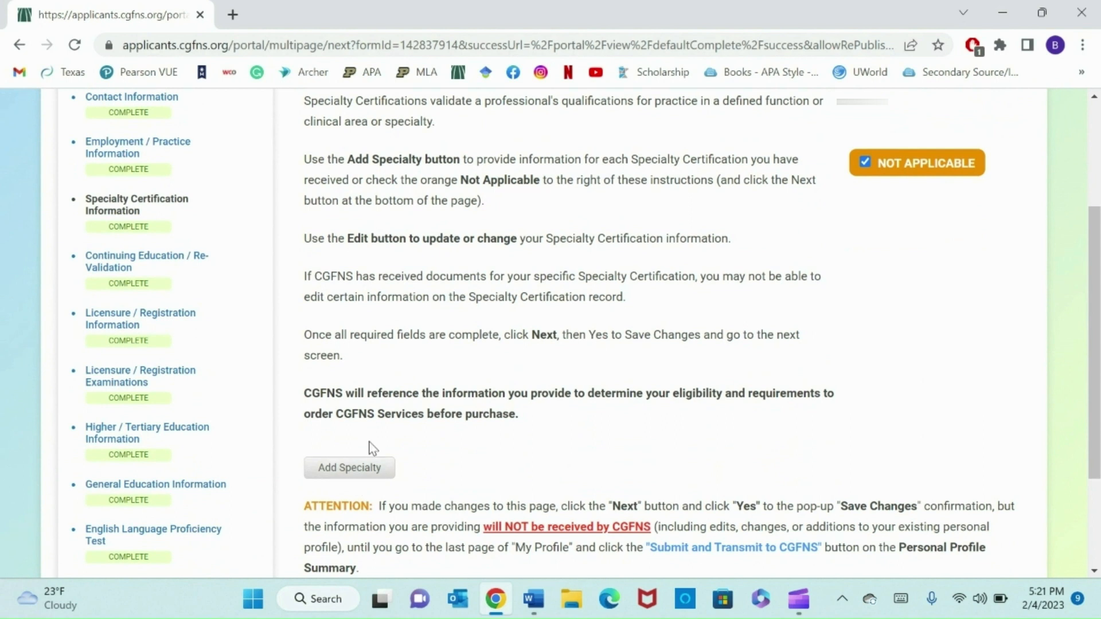
click(333, 468)
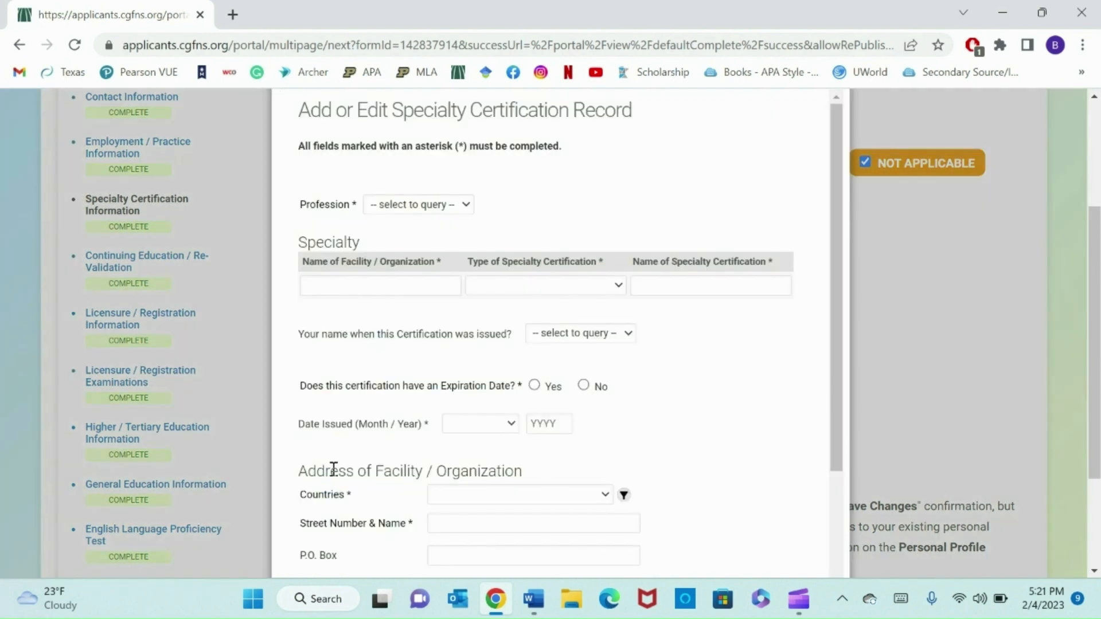
click(464, 208)
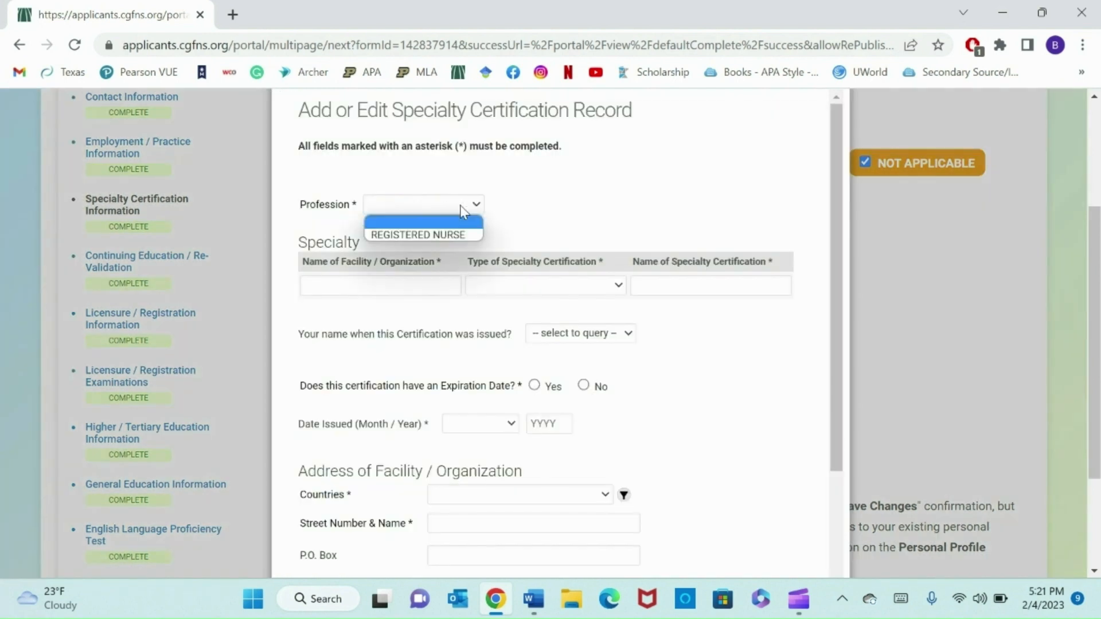
click(420, 295)
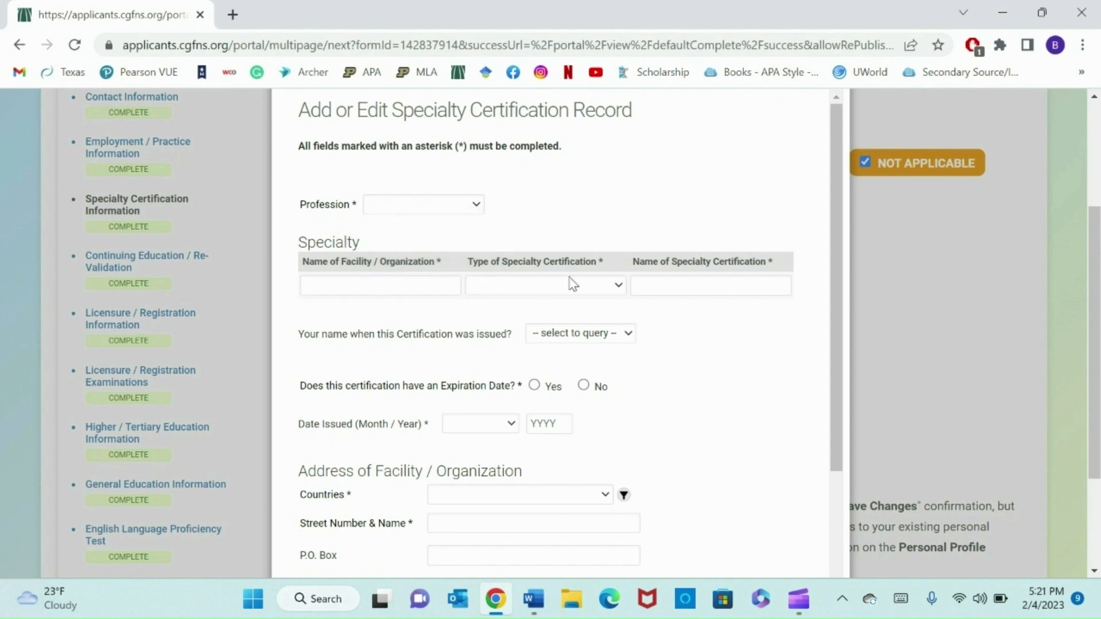
click(619, 287)
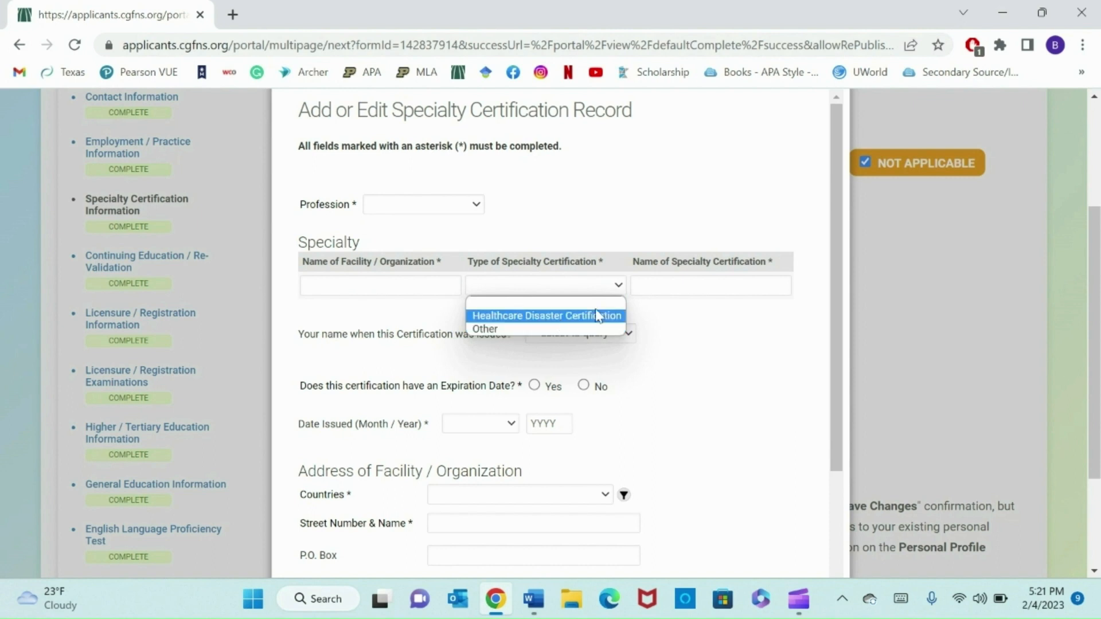
click(700, 281)
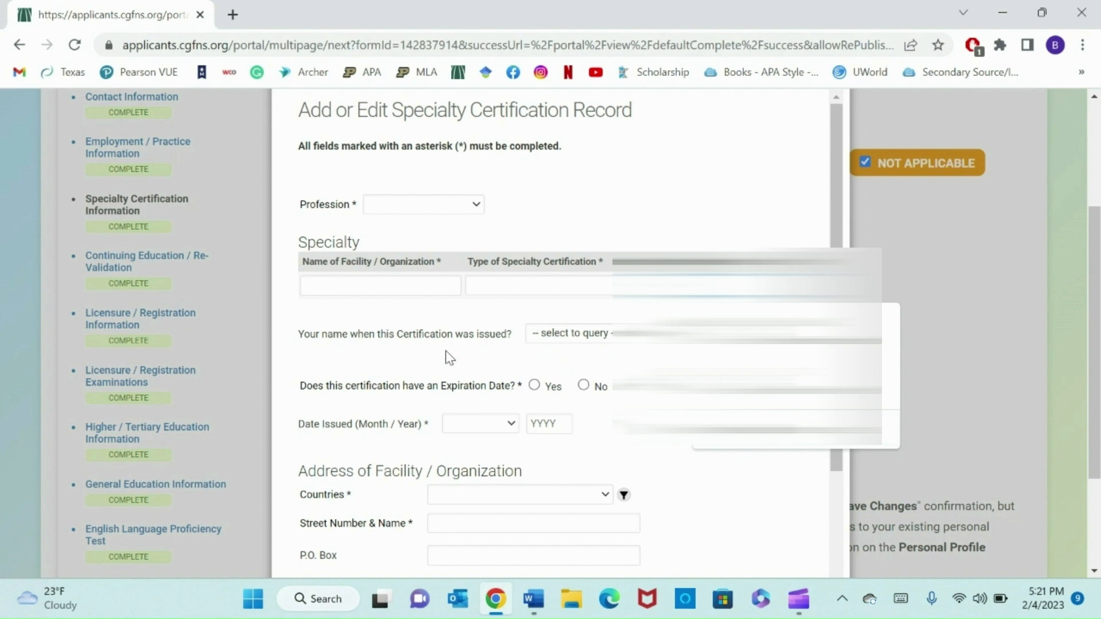
Step: View the name-when-issued options without picking, then scroll through the rest of the blank form
click(617, 334)
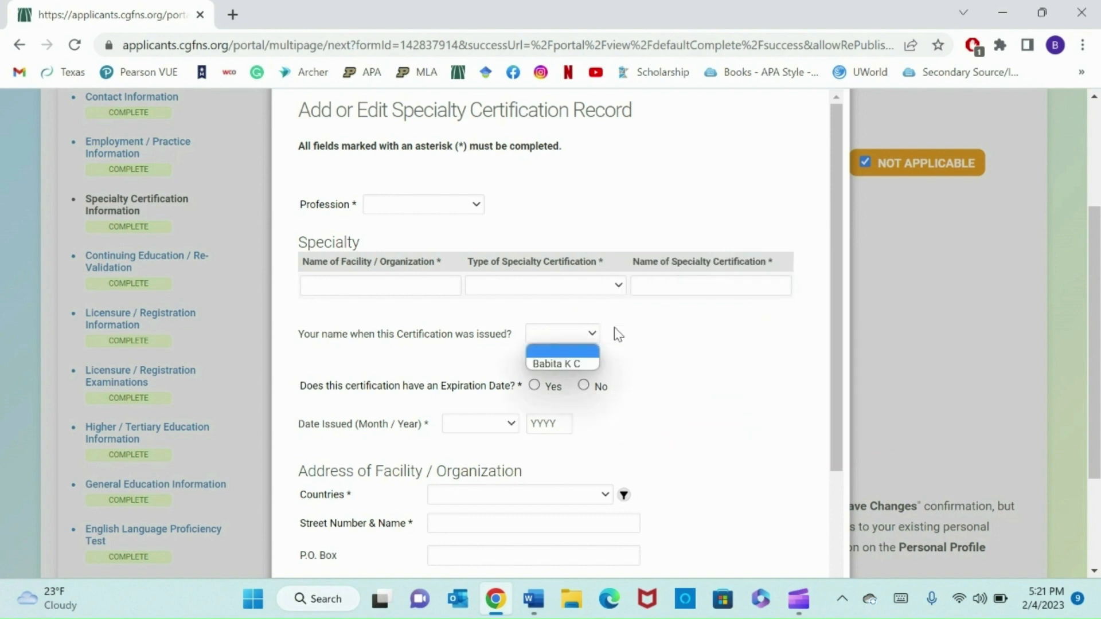
click(647, 388)
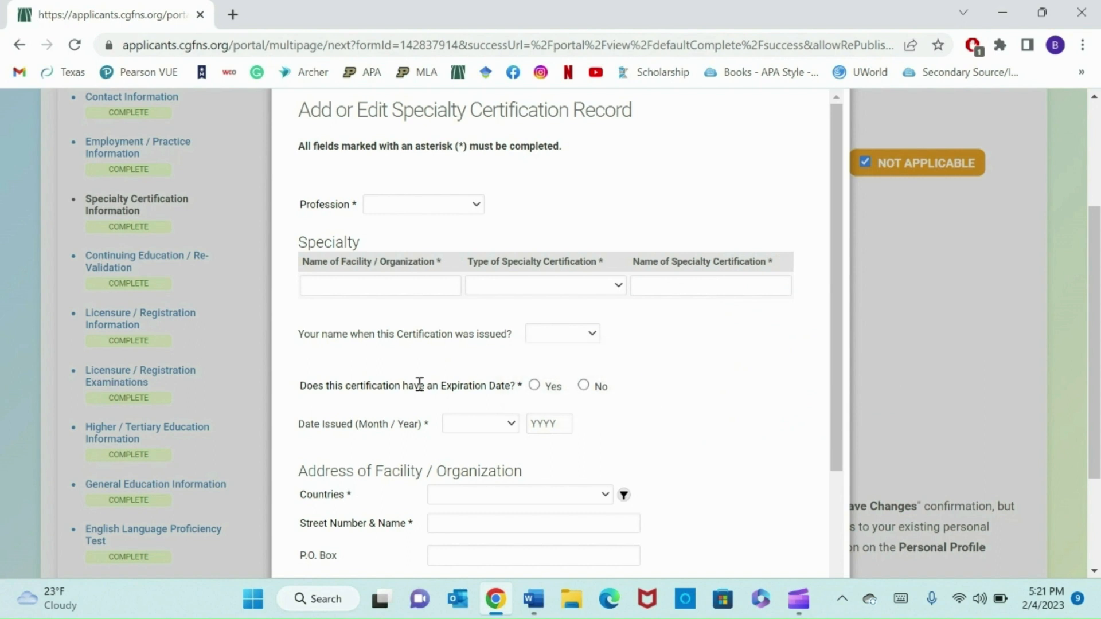
scroll(453, 411, down, 2)
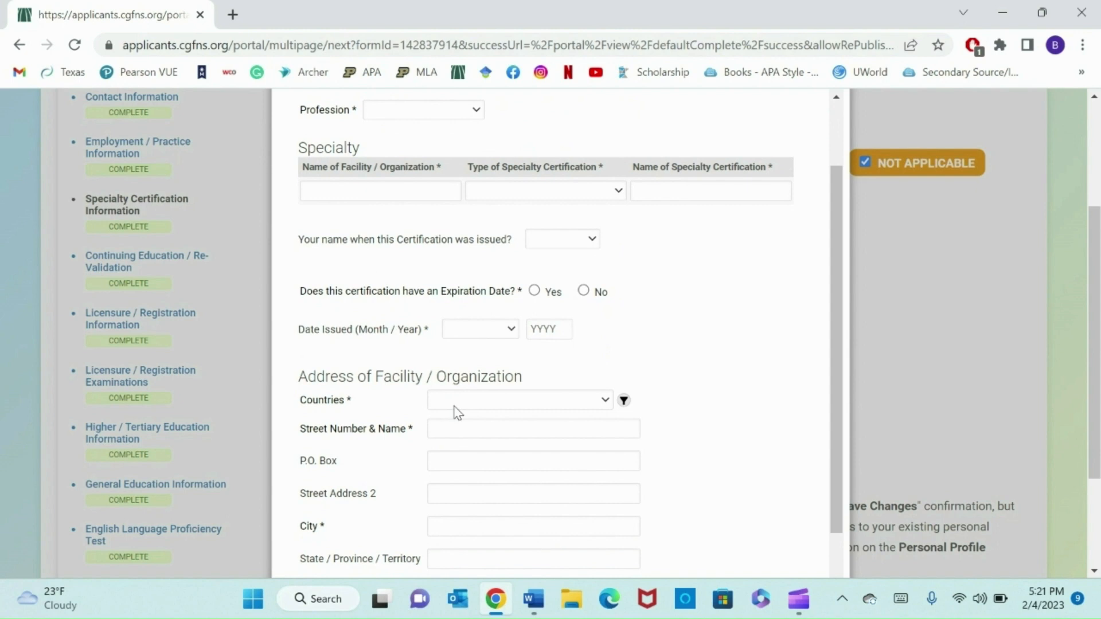
scroll(456, 409, down, 2)
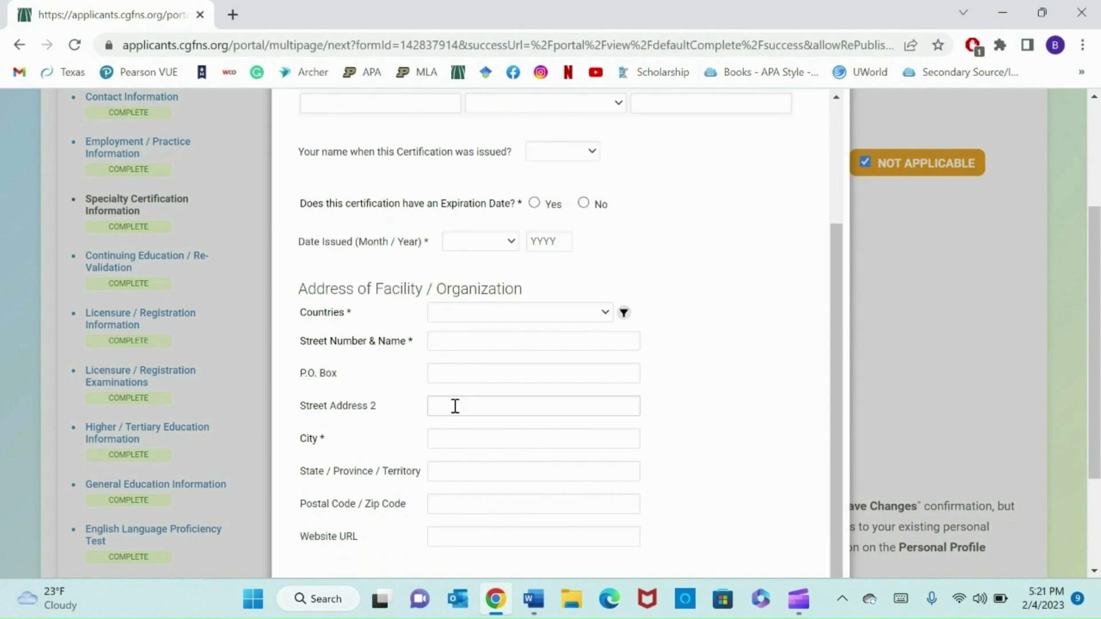
scroll(455, 407, down, 1)
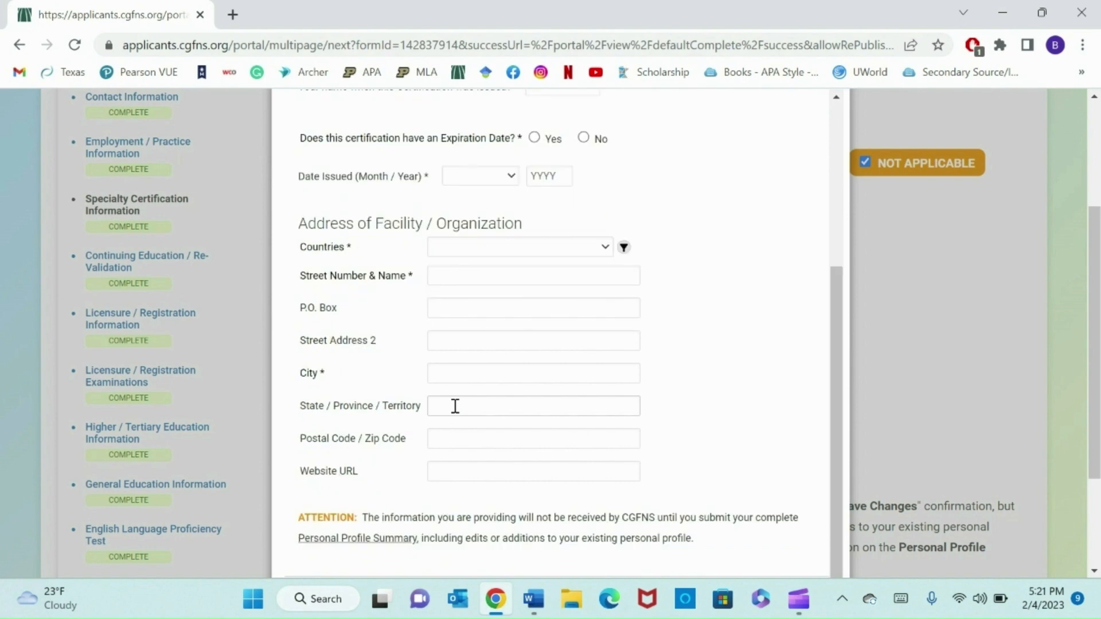
scroll(627, 388, up, 5)
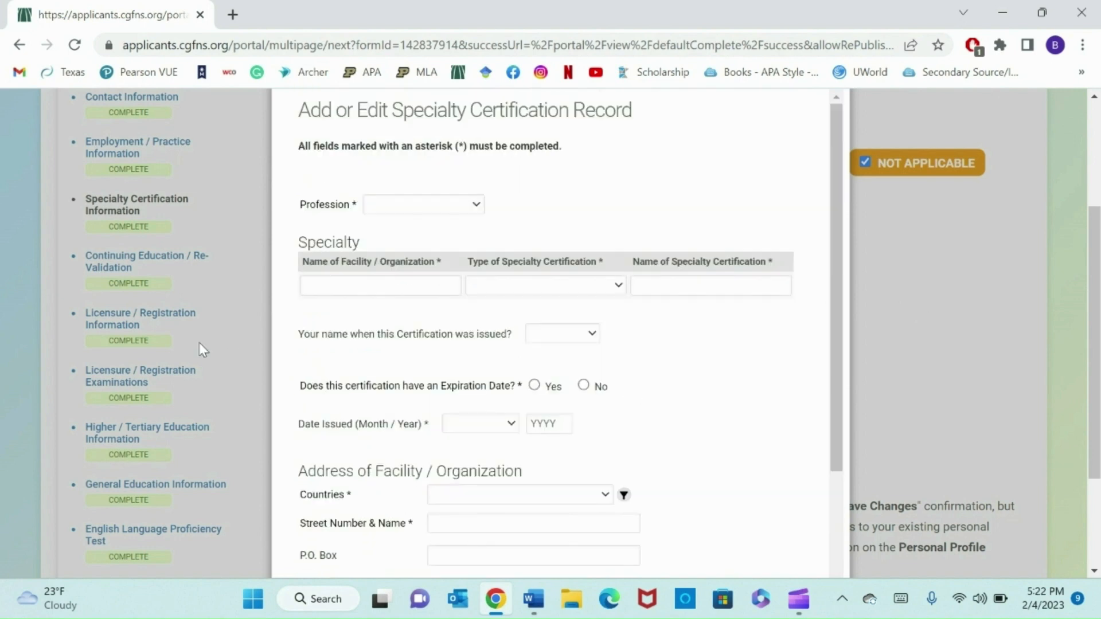
scroll(439, 245, up, 3)
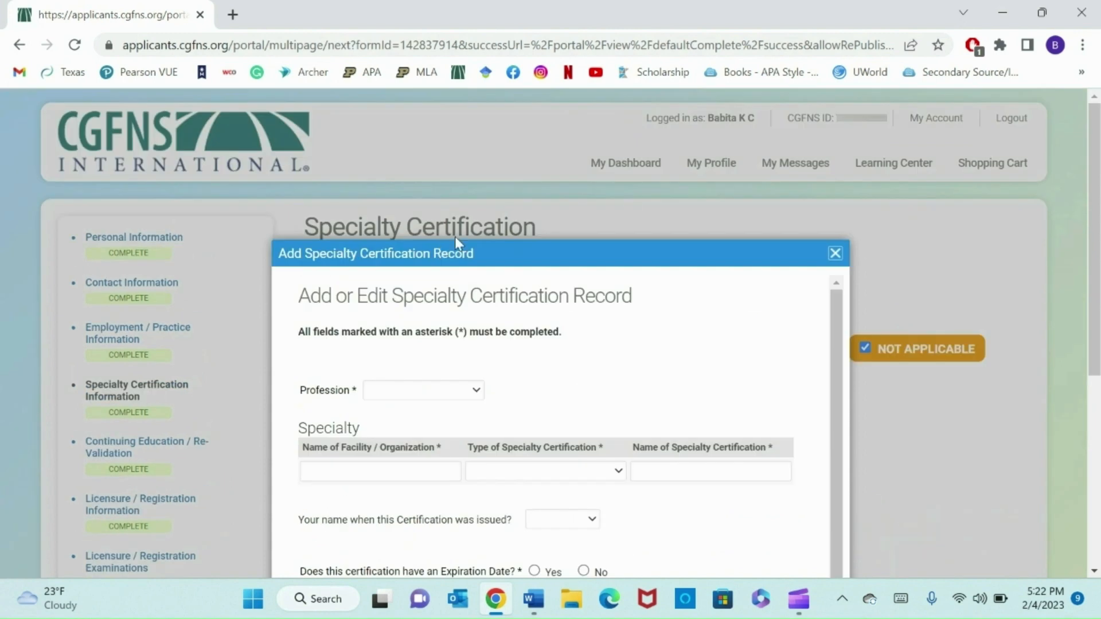
Step: Dismiss the empty Add Specialty Certification Record form and continue to the Continuing Education / Re-Validation page
click(836, 256)
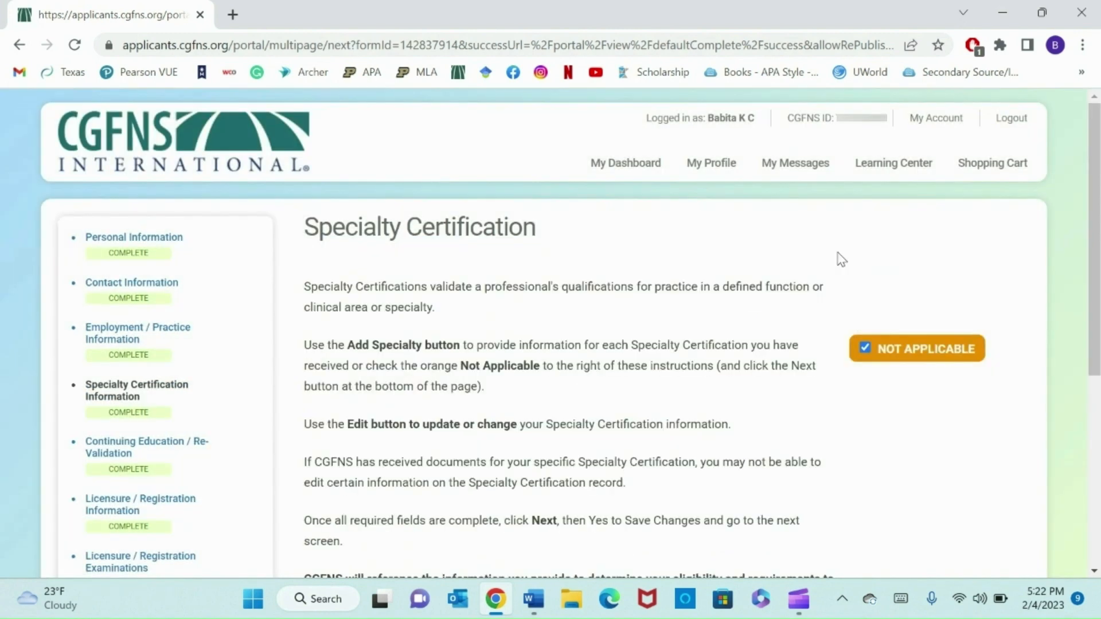
scroll(690, 400, down, 5)
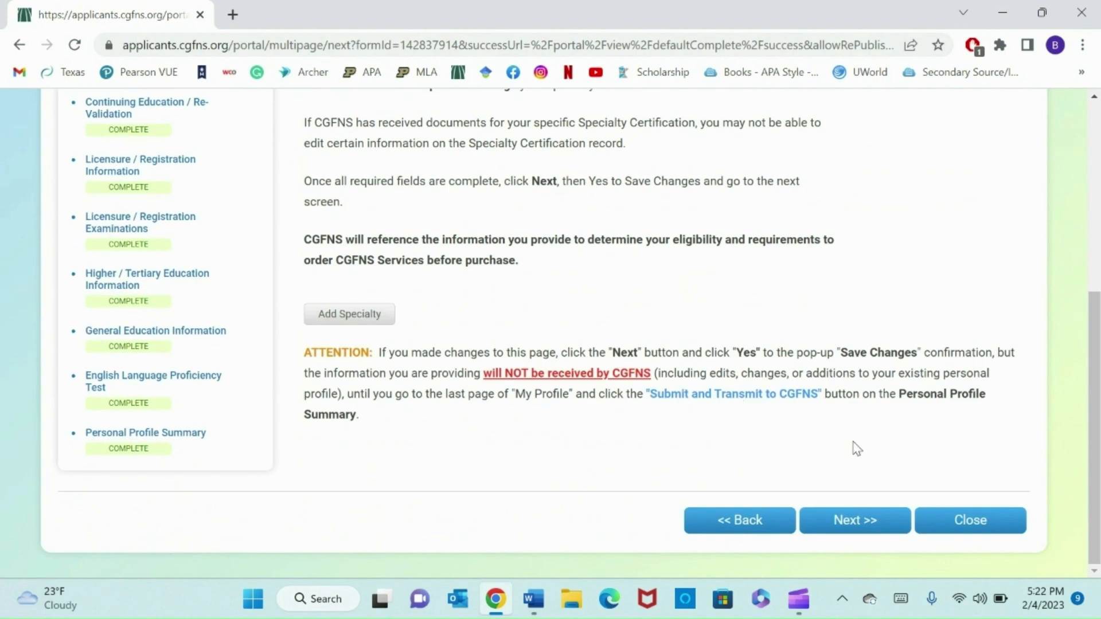
click(855, 526)
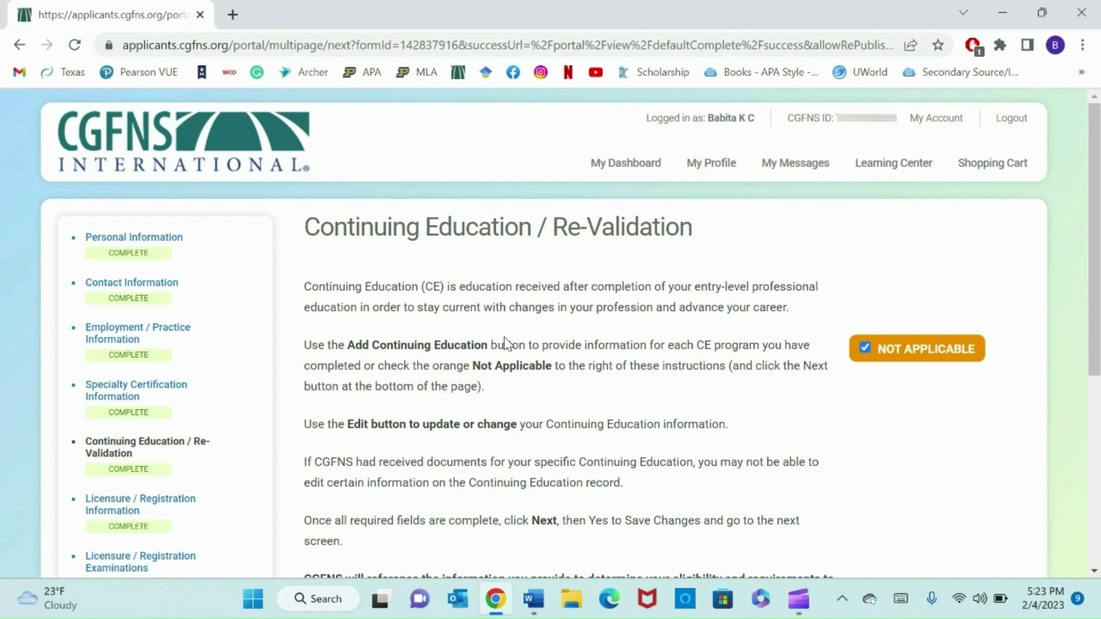
Step: Bring up a blank Add Continuing Education Record form from the Continuing Education page
scroll(504, 338, down, 2)
scroll(504, 336, down, 2)
click(417, 406)
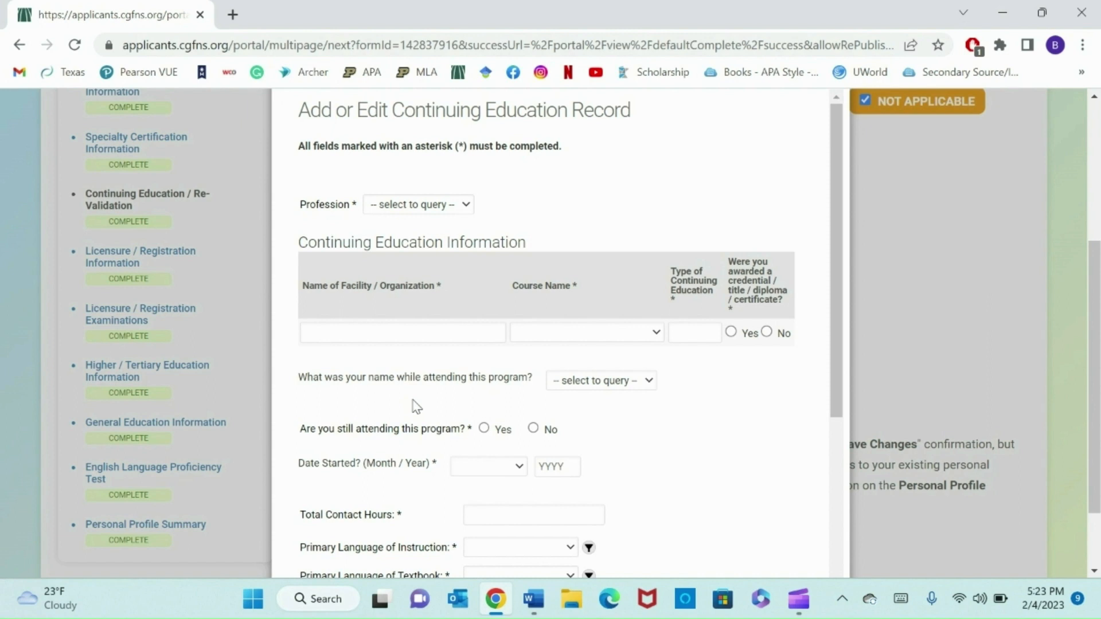
Step: Look through the profession and continuing education course choices, leaving both fields blank
click(460, 212)
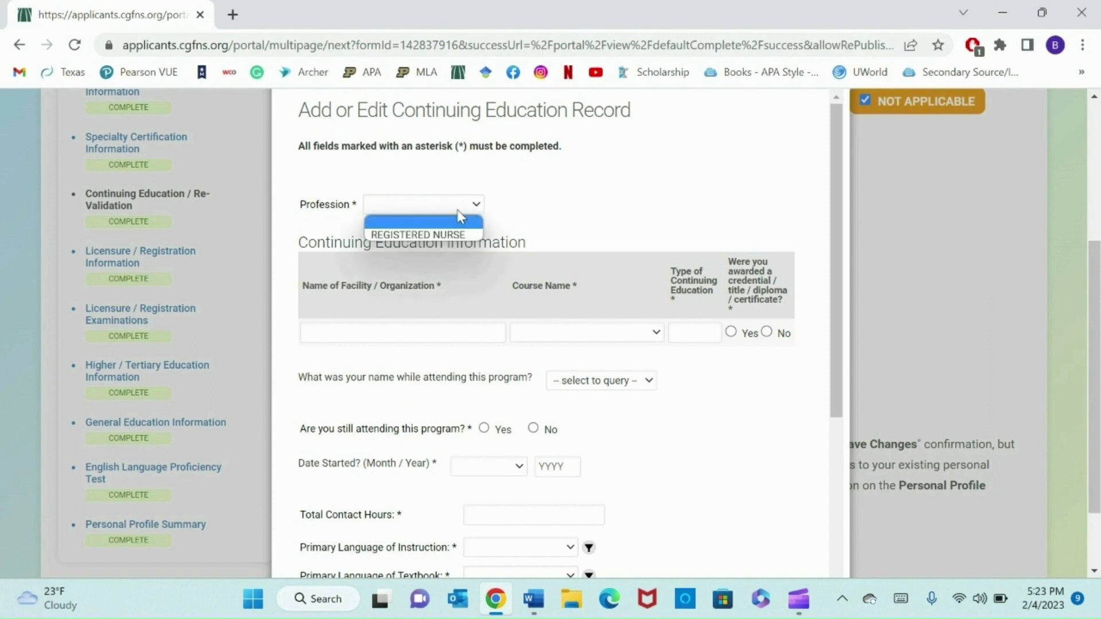
click(543, 226)
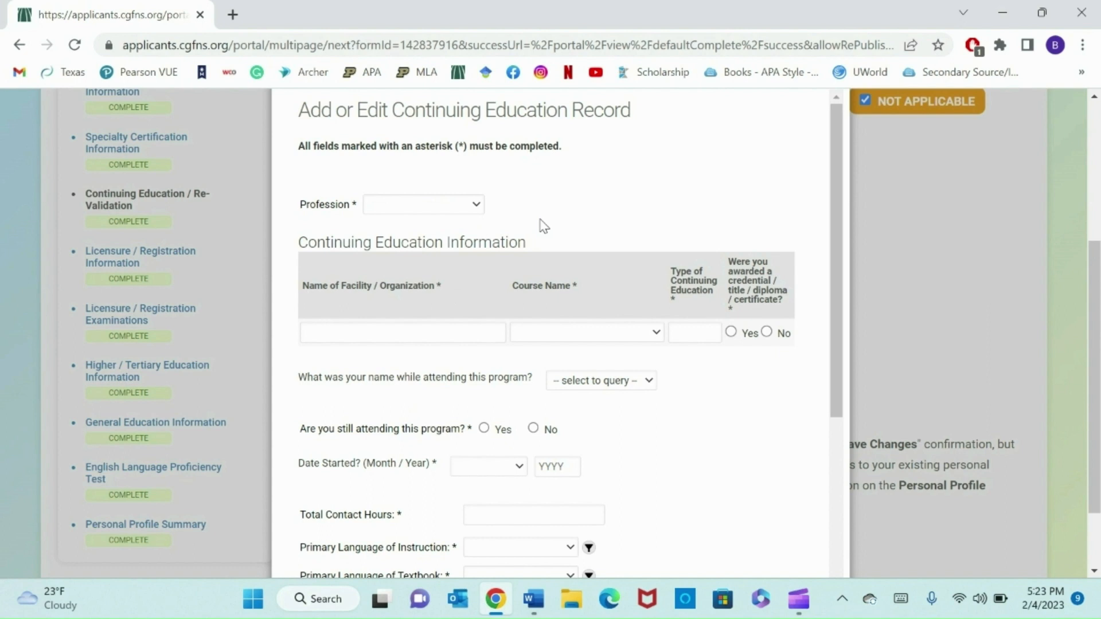
click(465, 329)
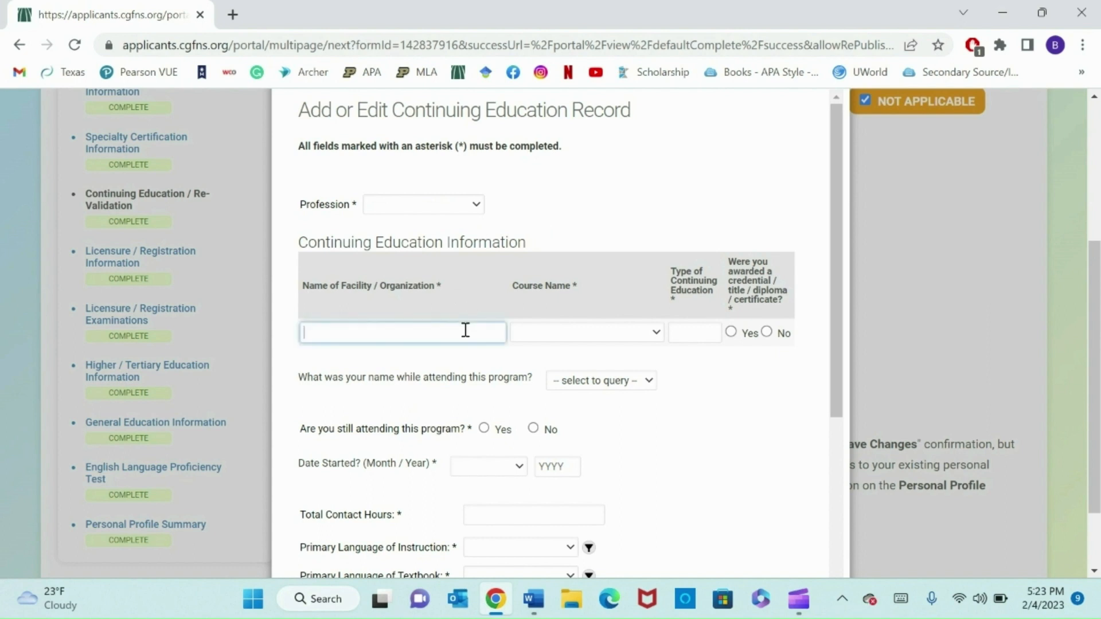
click(581, 334)
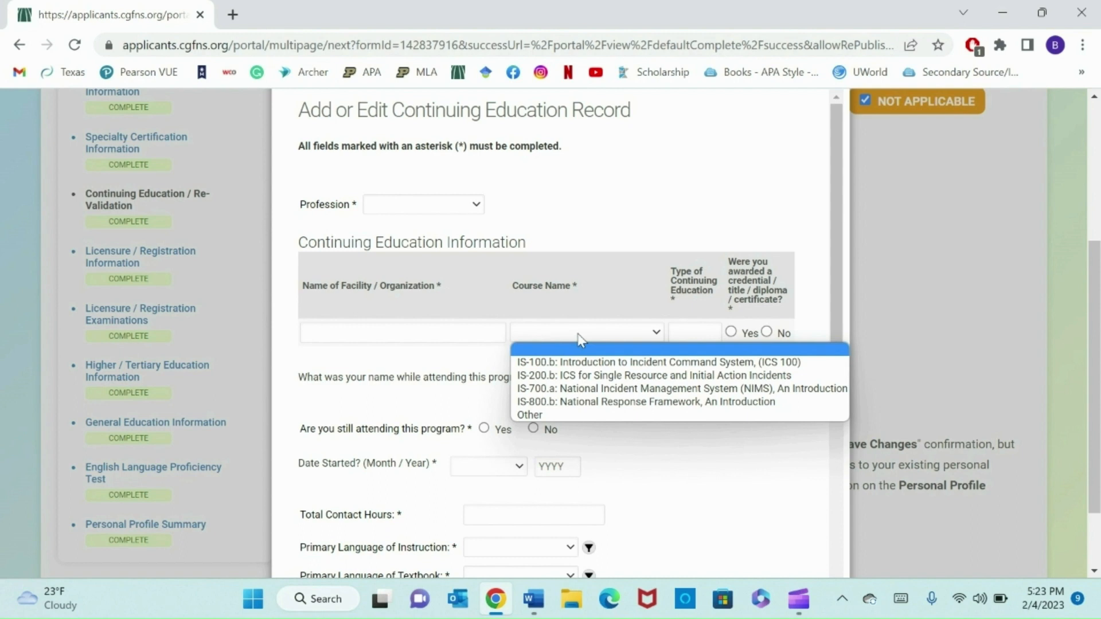
click(699, 325)
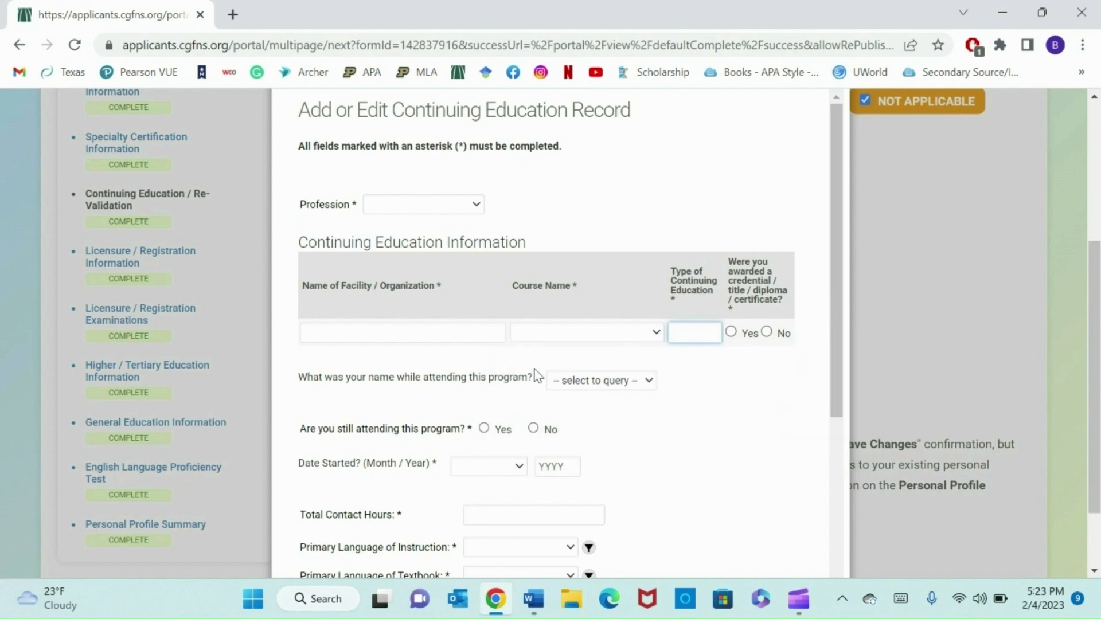
Step: Close the blank continuing education form without adding a record and scroll down to Next
scroll(442, 407, down, 1)
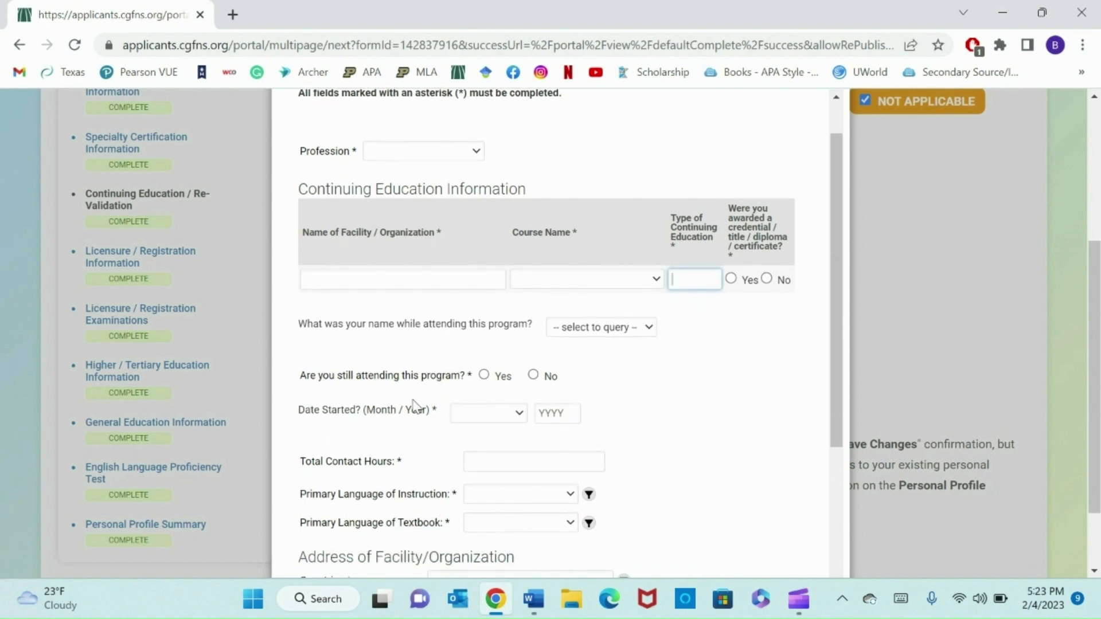
scroll(416, 406, down, 2)
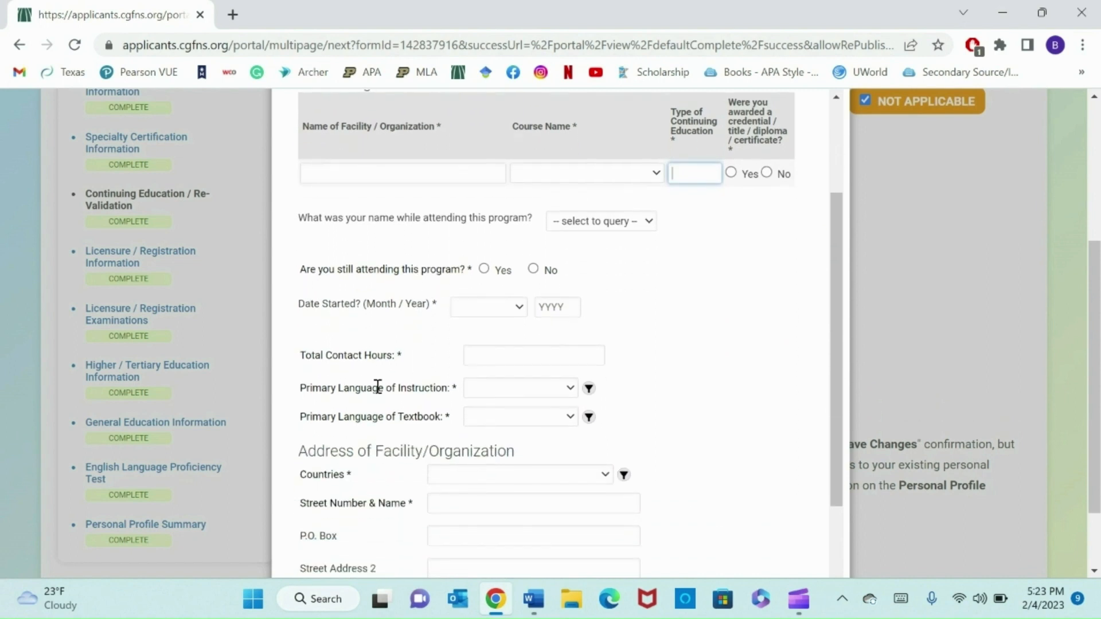
scroll(379, 390, down, 4)
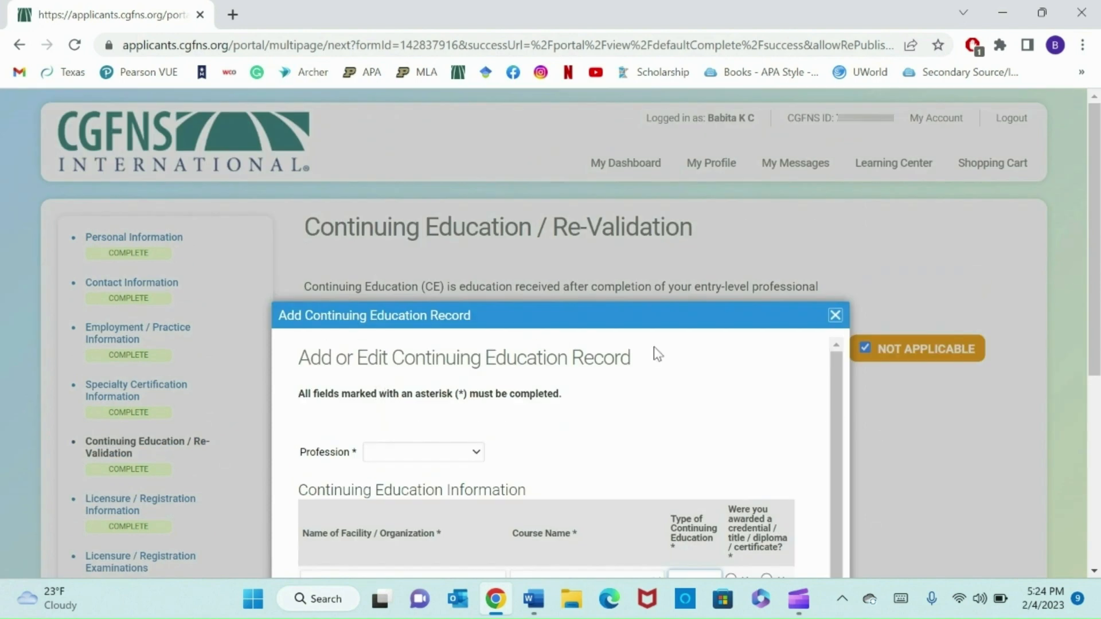
click(836, 317)
scroll(673, 438, down, 5)
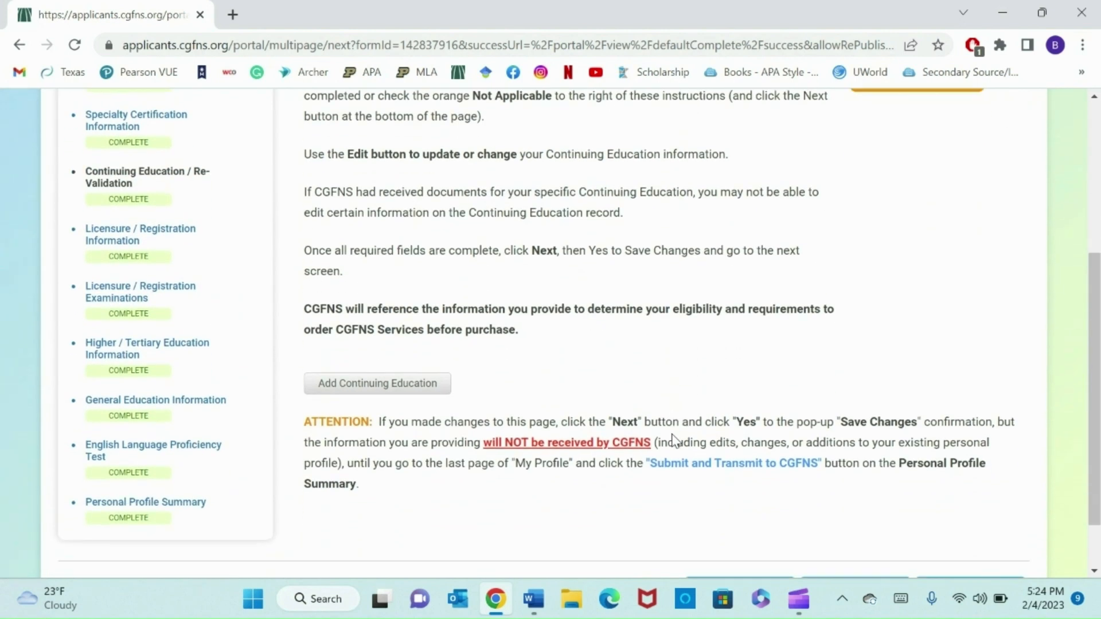
scroll(673, 438, down, 2)
Step: Advance to Licensure / Registration Information and scroll down to the License History Summary table
click(845, 525)
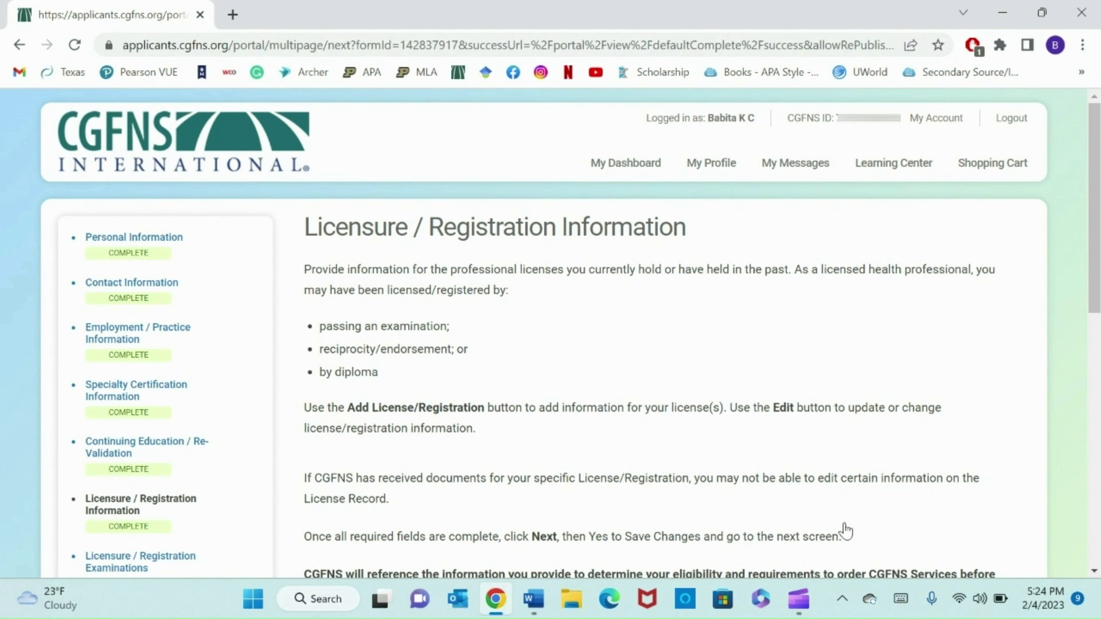
scroll(846, 532, down, 5)
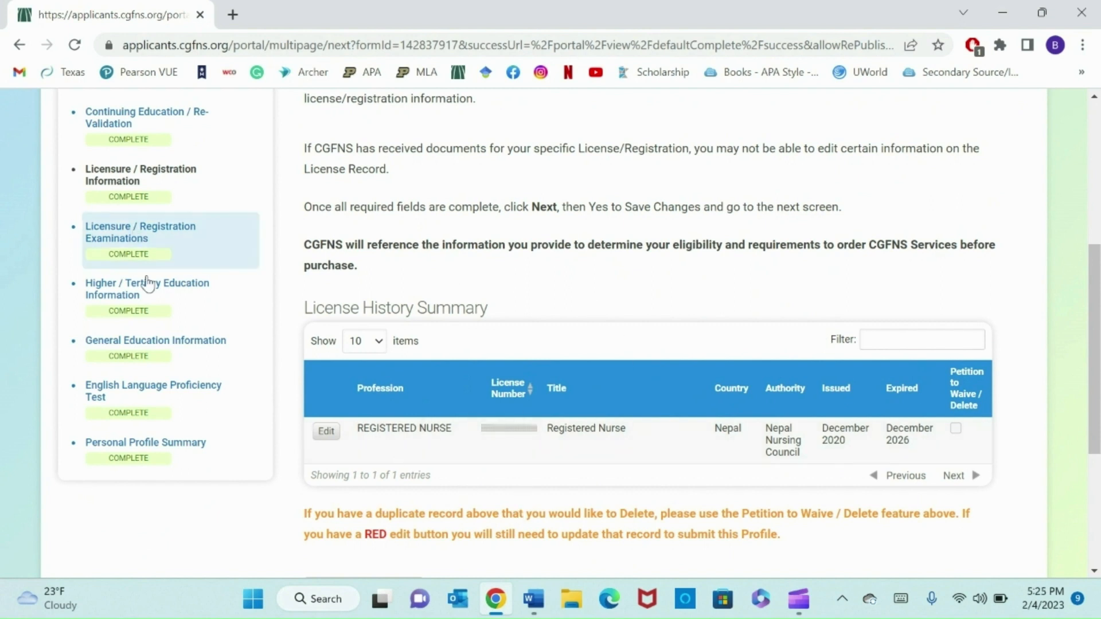
Step: Open the Registered Nurse license record to check its facility address and December 2020–December 2026 dates
click(325, 436)
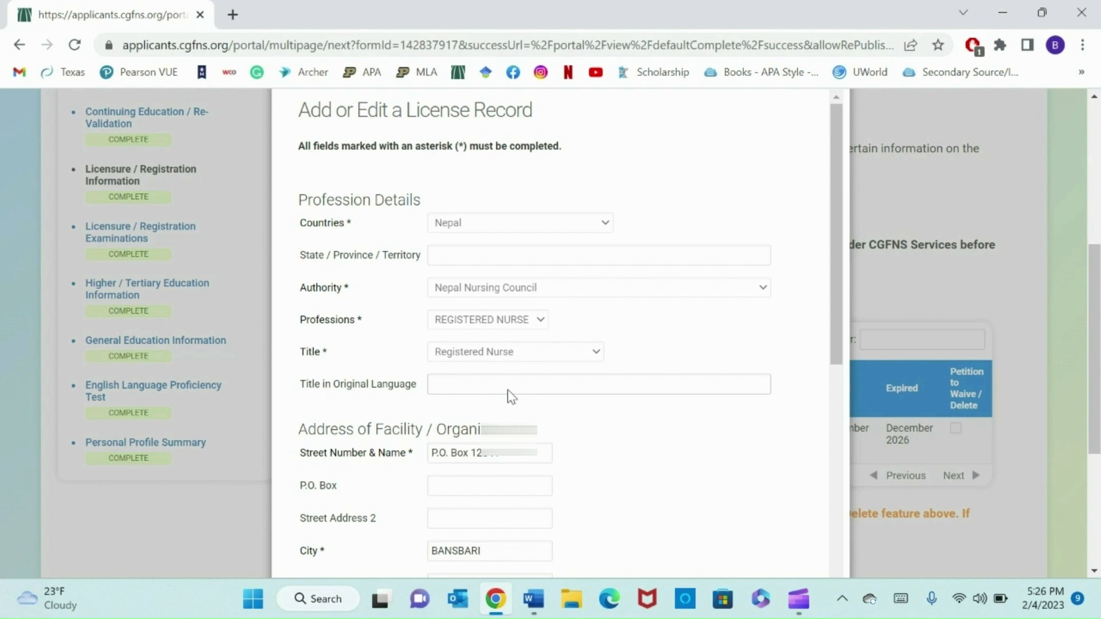
scroll(507, 390, down, 1)
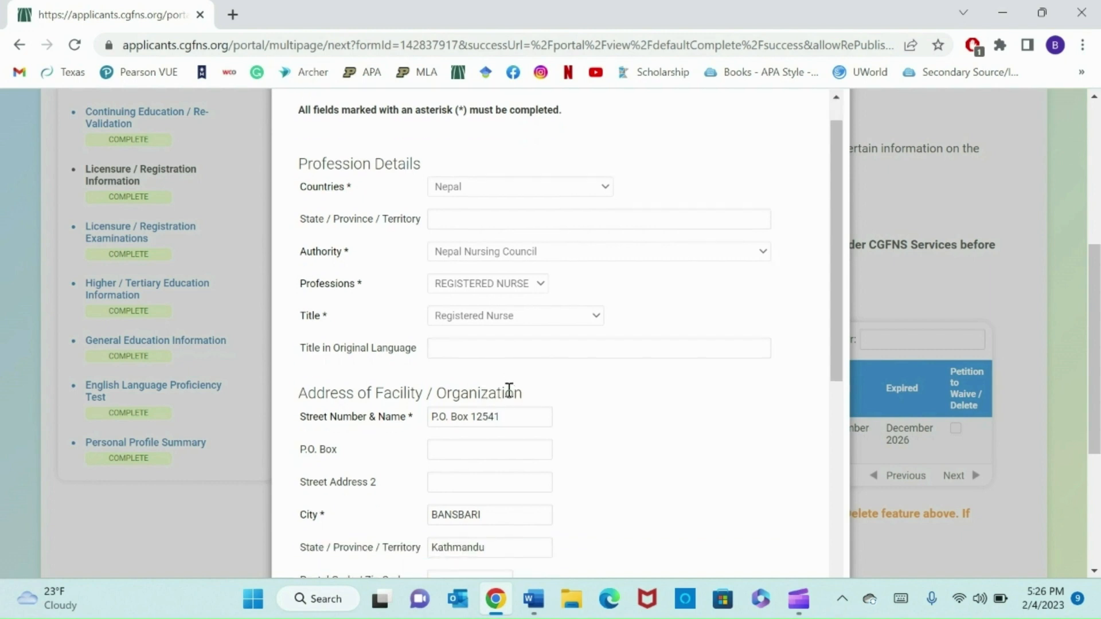
scroll(435, 415, down, 3)
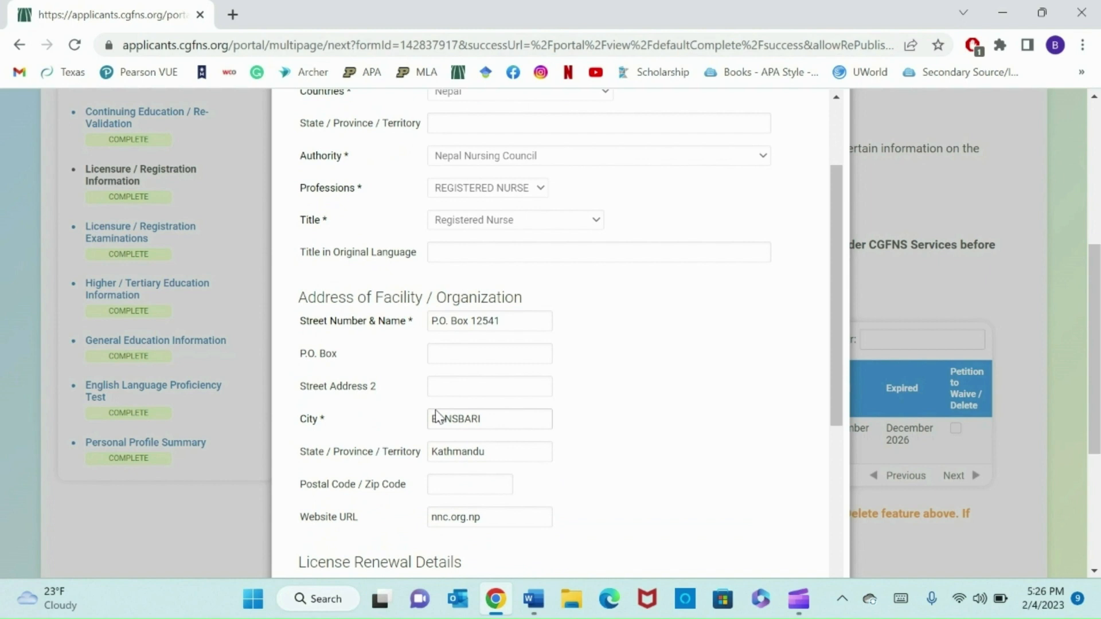
scroll(454, 378, down, 6)
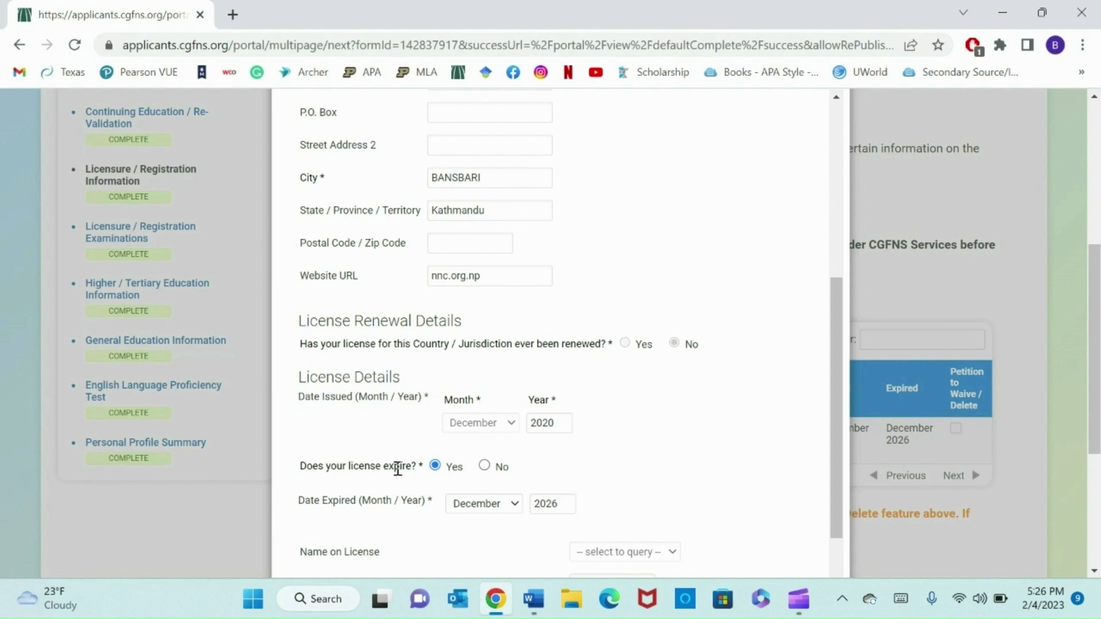
scroll(397, 469, down, 1)
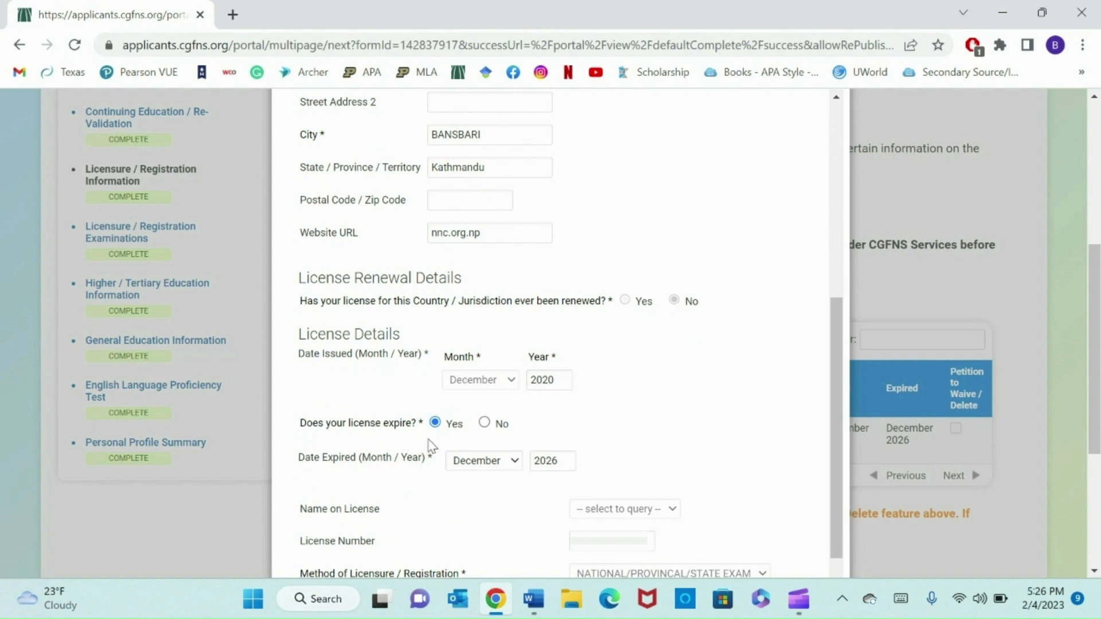
Step: Scroll through the rest of the Registered Nurse license form and close it without submitting
scroll(430, 450, down, 1)
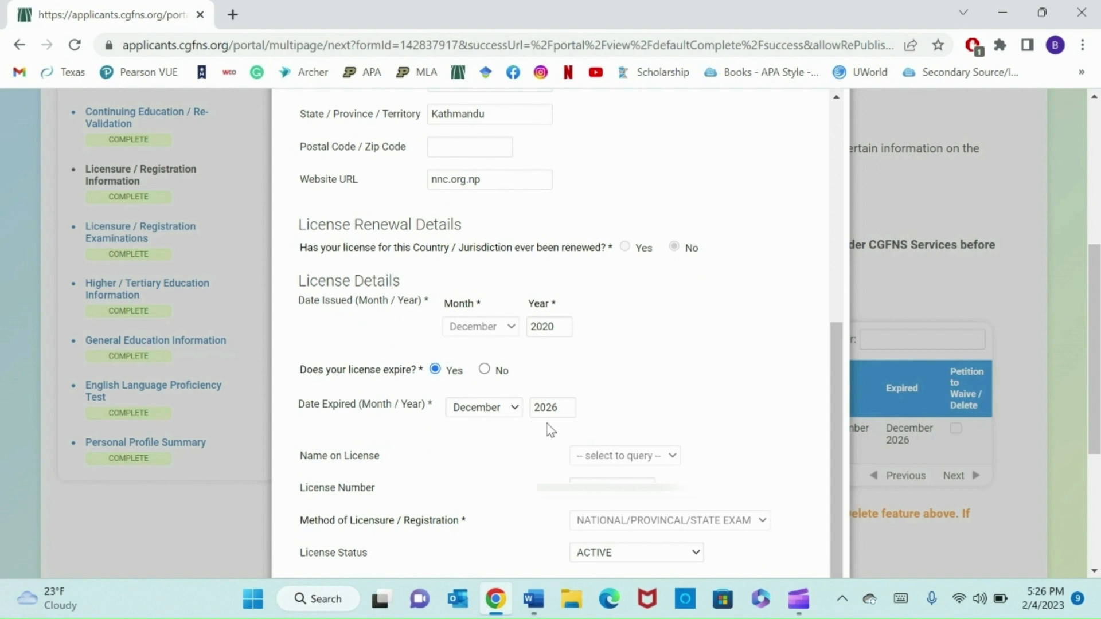
scroll(452, 427, down, 1)
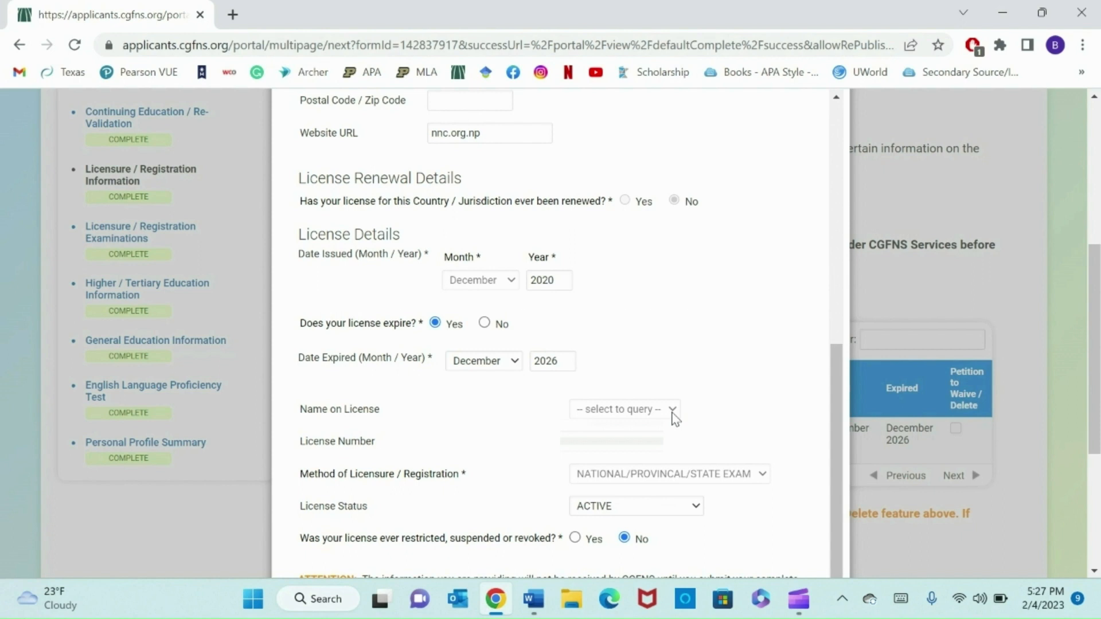
scroll(557, 459, down, 1)
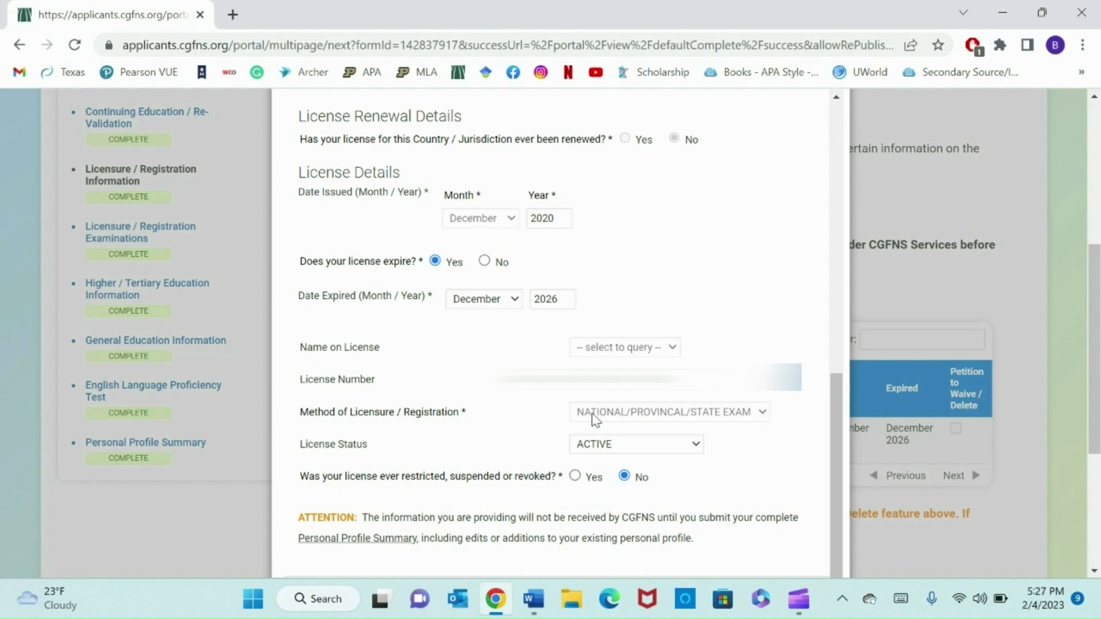
scroll(420, 425, down, 1)
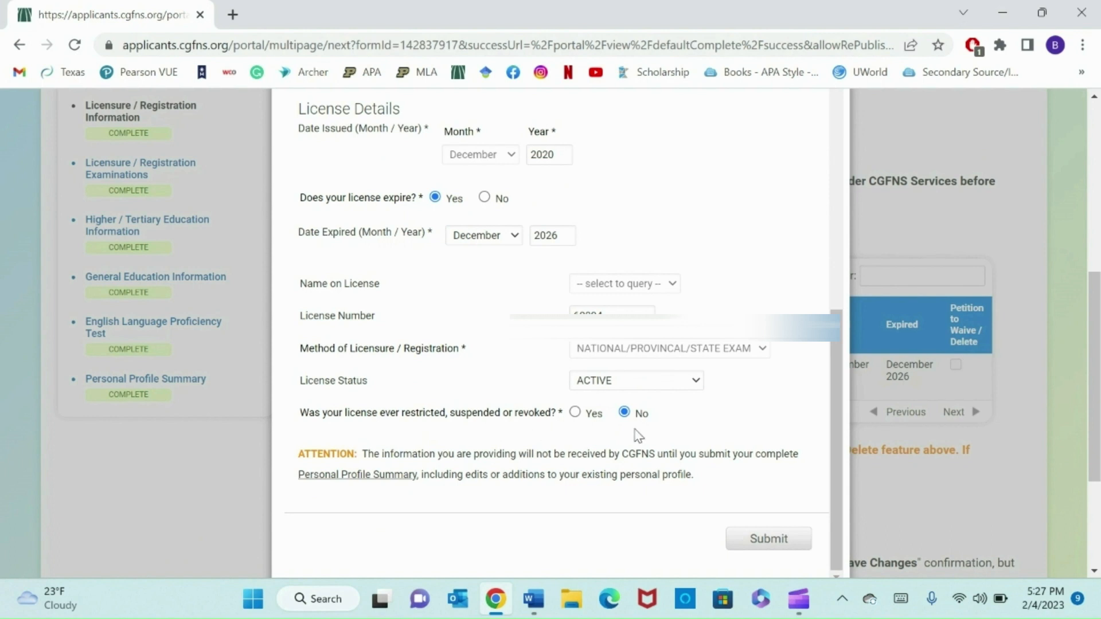
scroll(636, 434, down, 3)
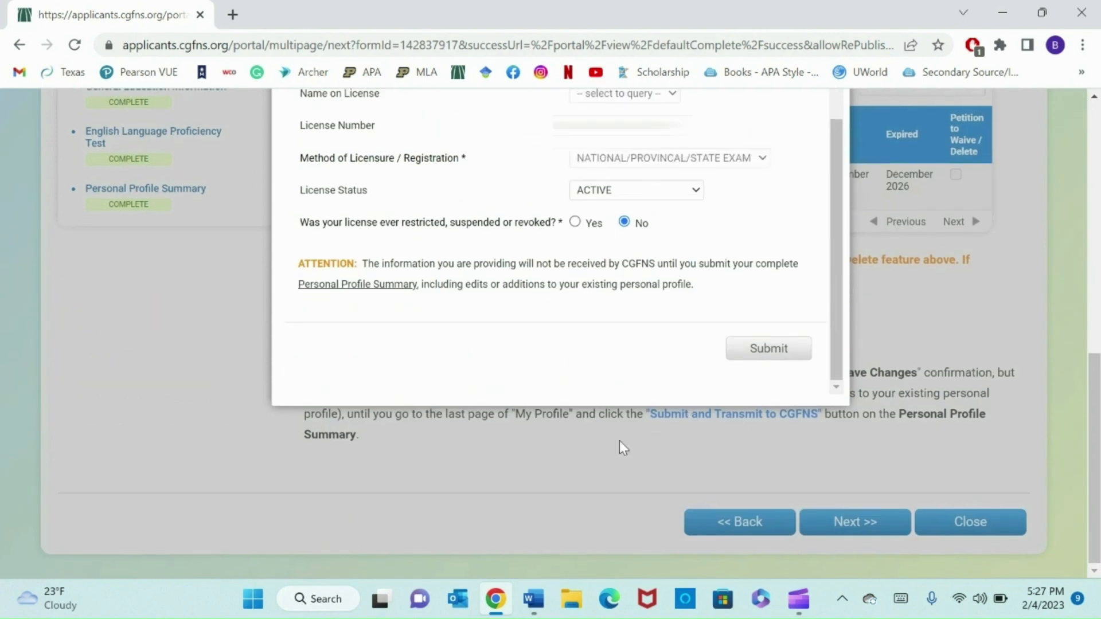
scroll(620, 440, up, 3)
click(836, 397)
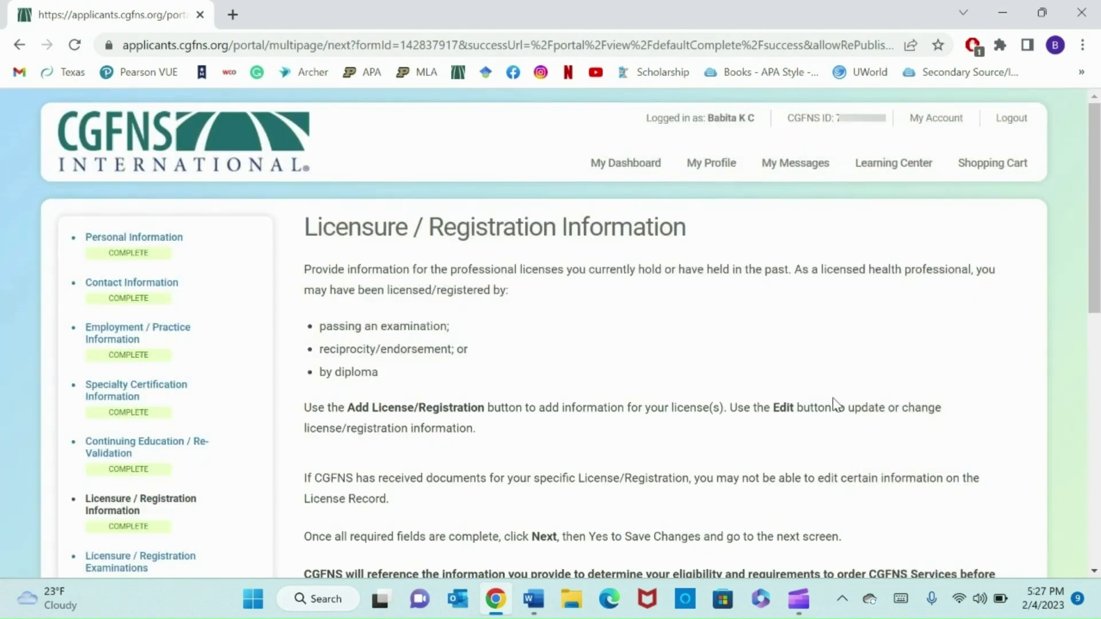
Step: Review the License History Summary, then move on to Licensure / Registration Examinations
scroll(683, 418, down, 3)
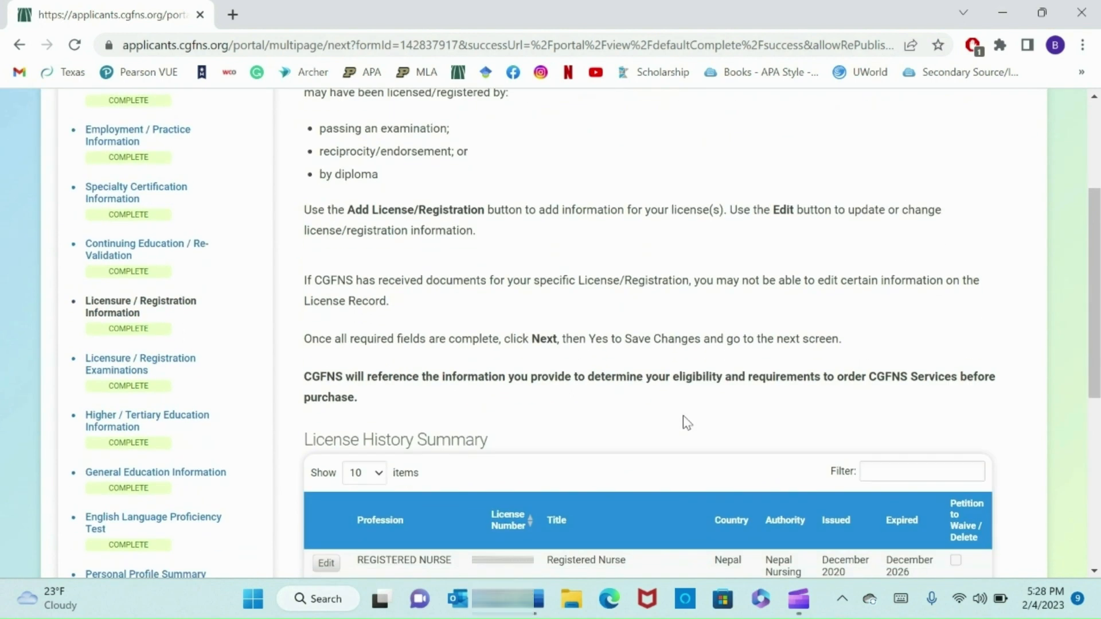
scroll(684, 415, down, 2)
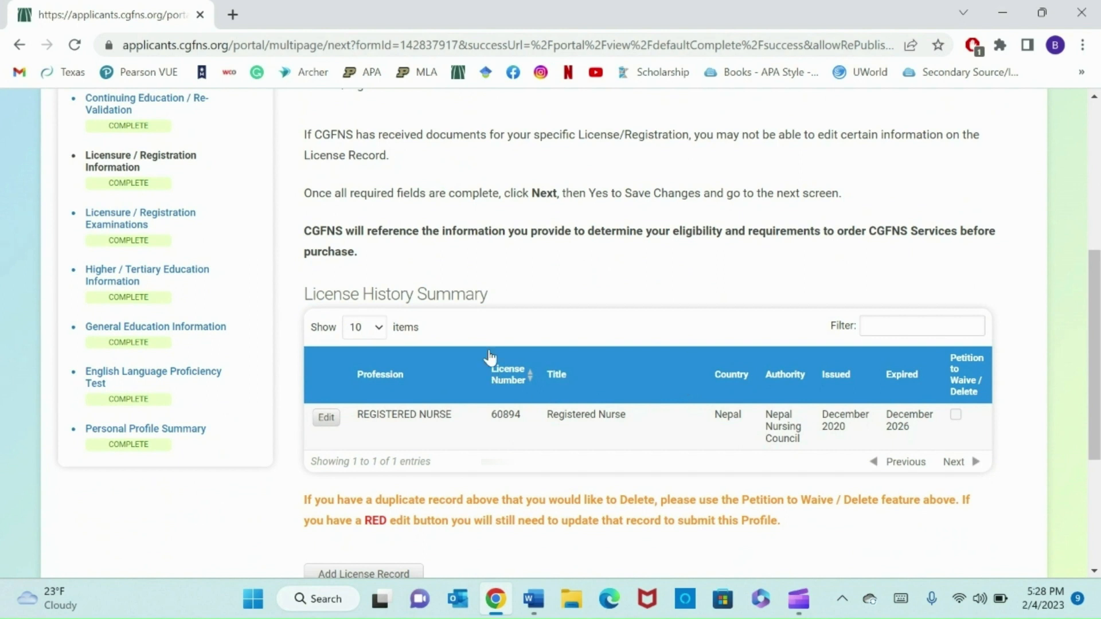
scroll(576, 332, up, 1)
scroll(577, 333, up, 1)
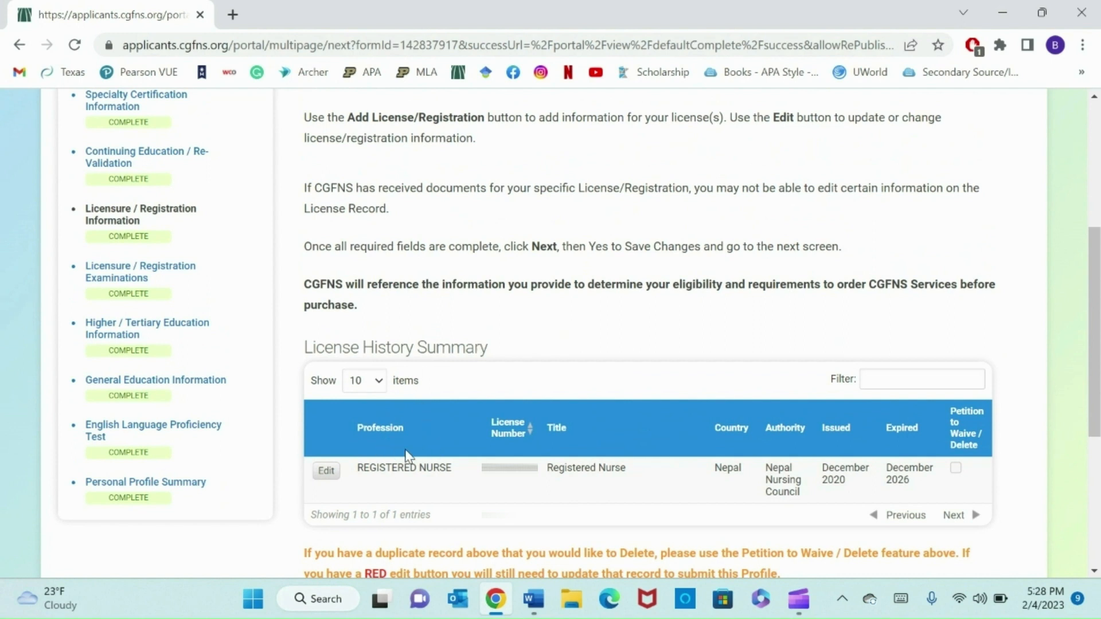
drag(587, 474, 665, 466)
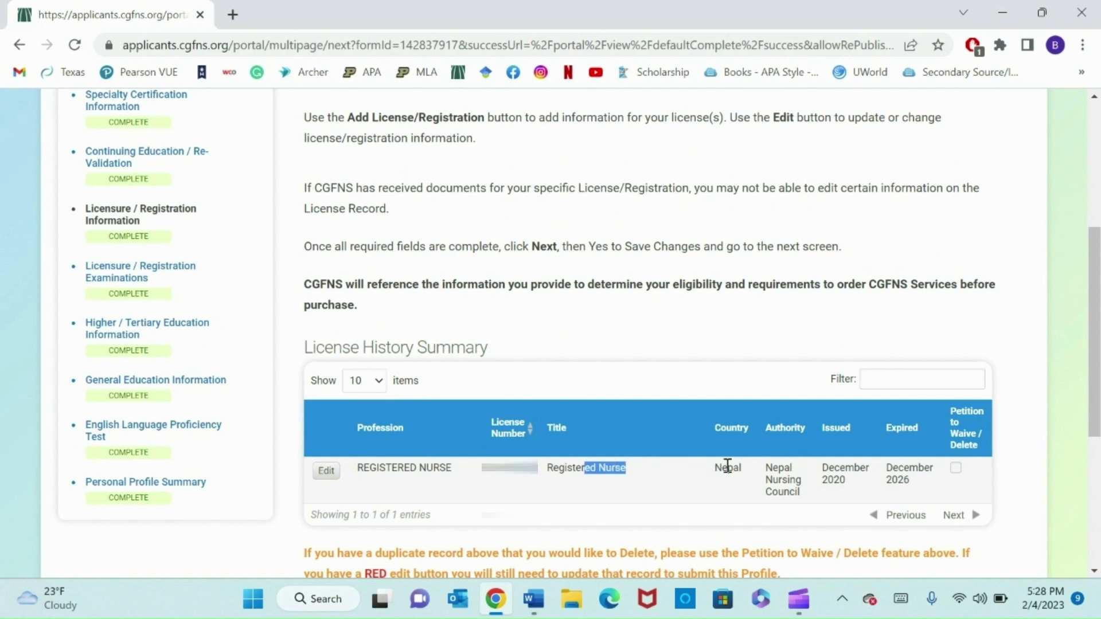
scroll(727, 465, down, 5)
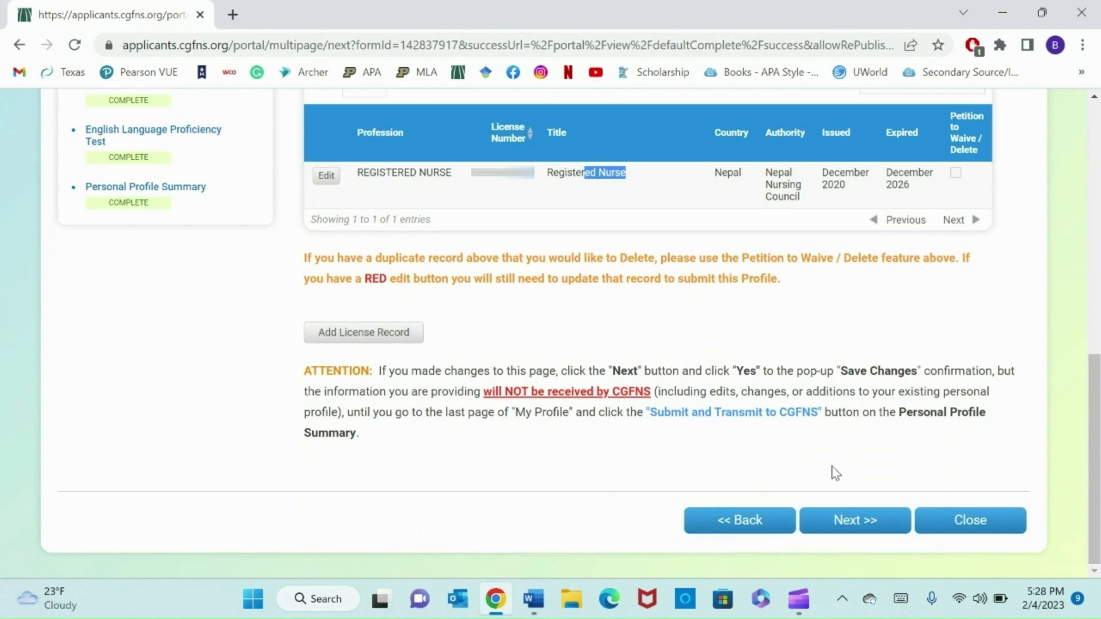
click(851, 526)
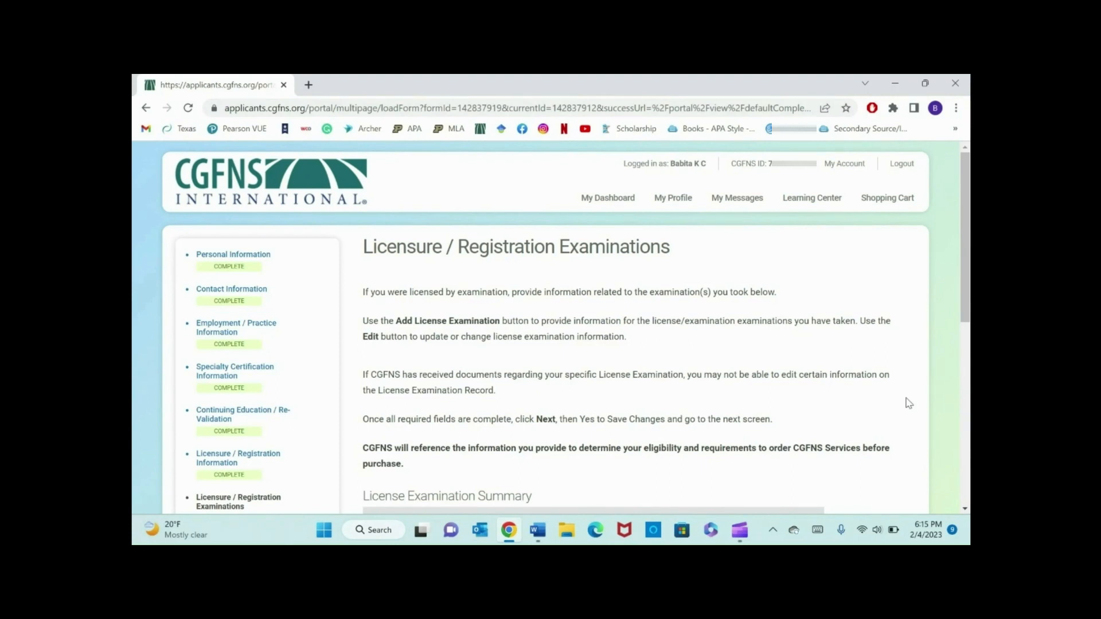
Step: Open the Edit License Exam Record for the Registered Nurse row in the License Examination Summary
scroll(782, 393, down, 3)
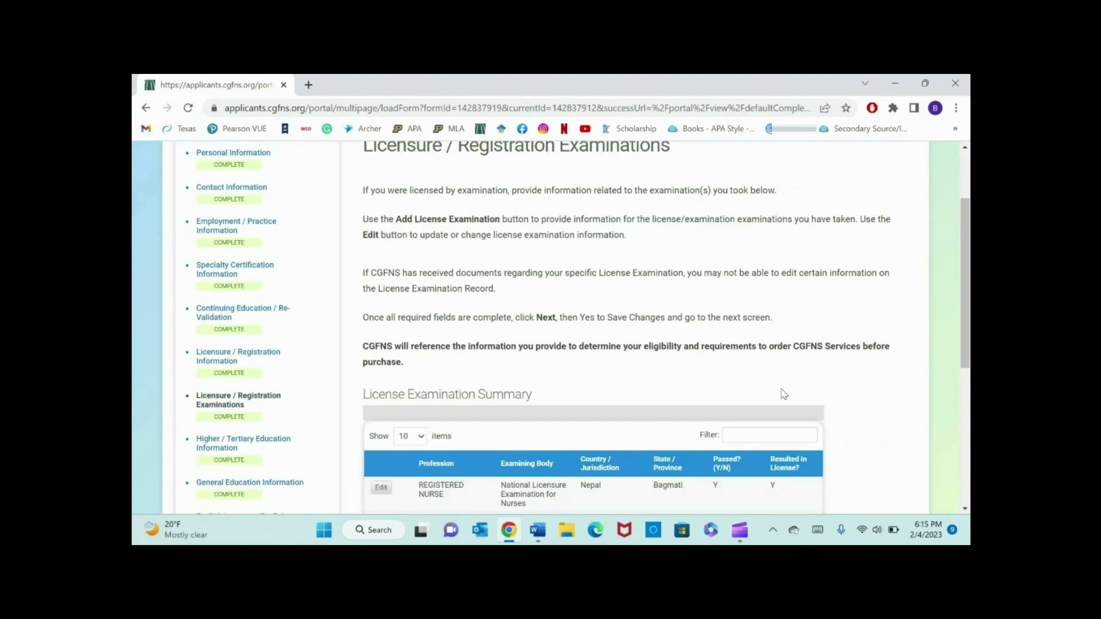
scroll(783, 393, down, 1)
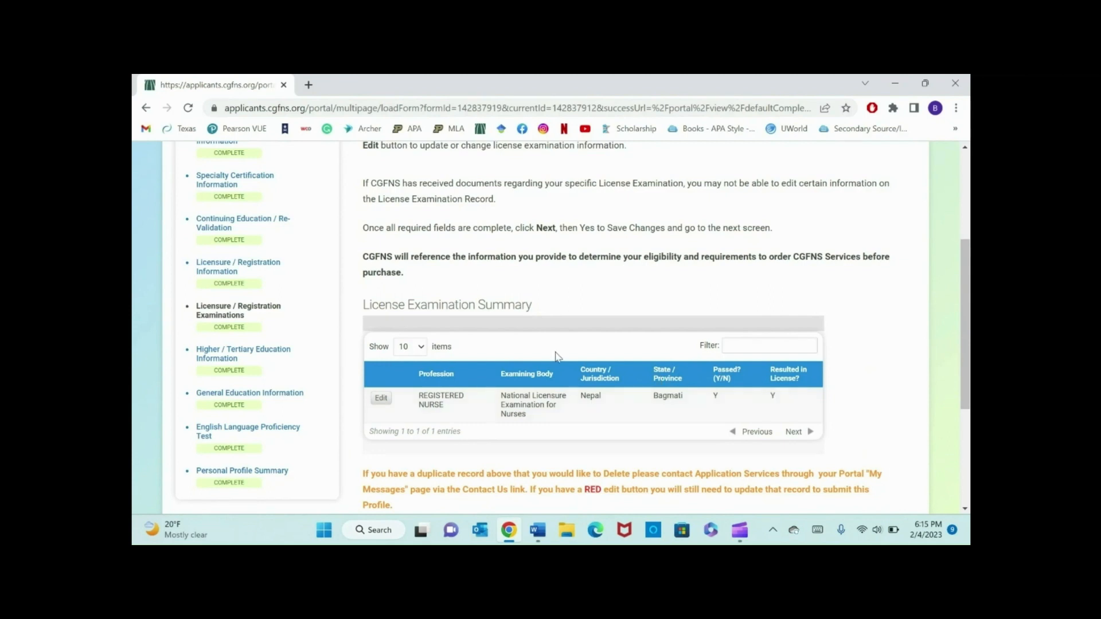
click(382, 398)
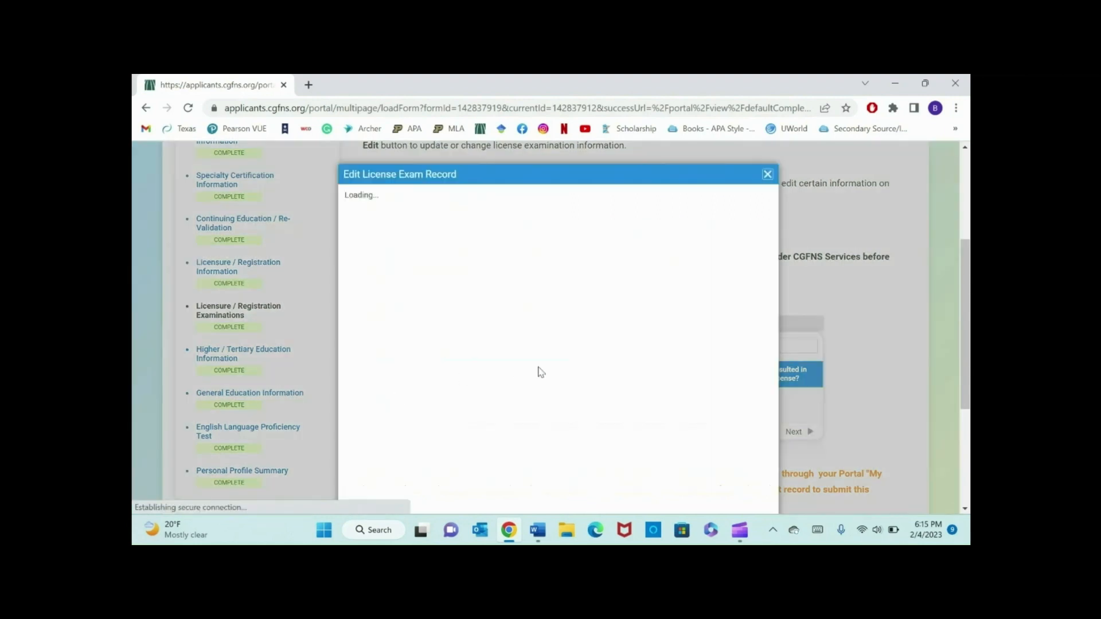
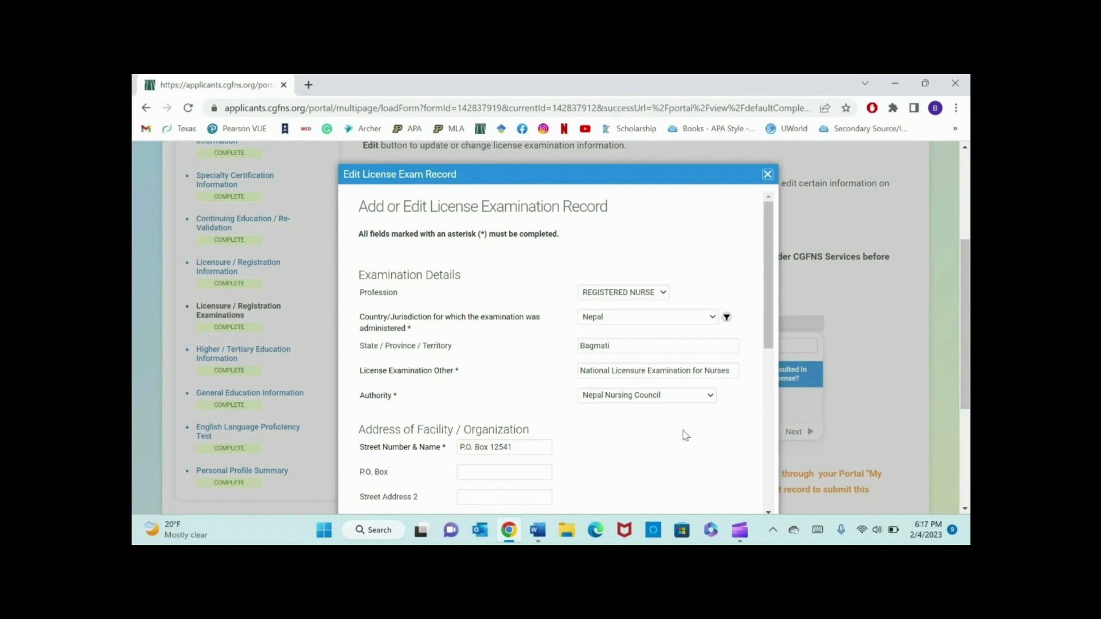
Step: Review the Nepal Registered Nurse exam record, close it, and return to the Licensure / Registration Examinations list
scroll(536, 437, down, 2)
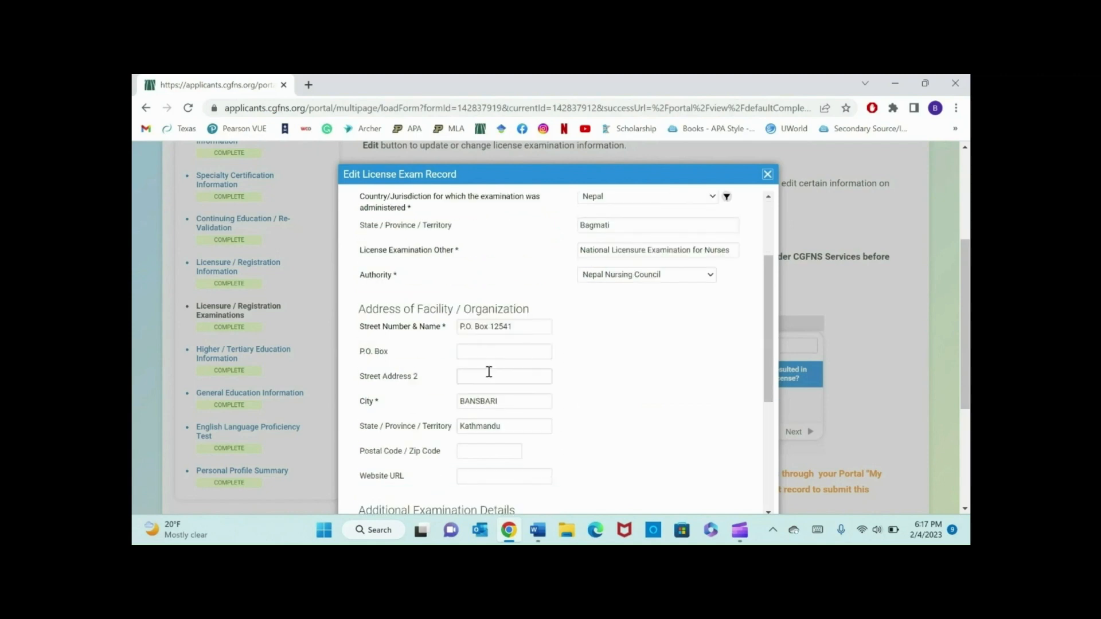
scroll(489, 372, down, 2)
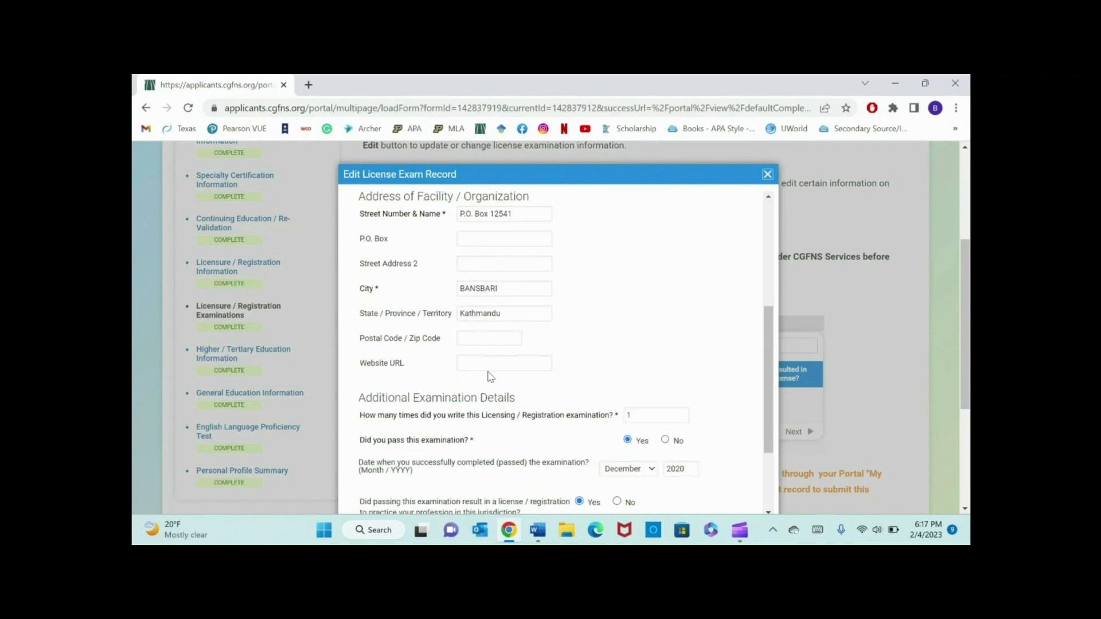
scroll(491, 377, down, 2)
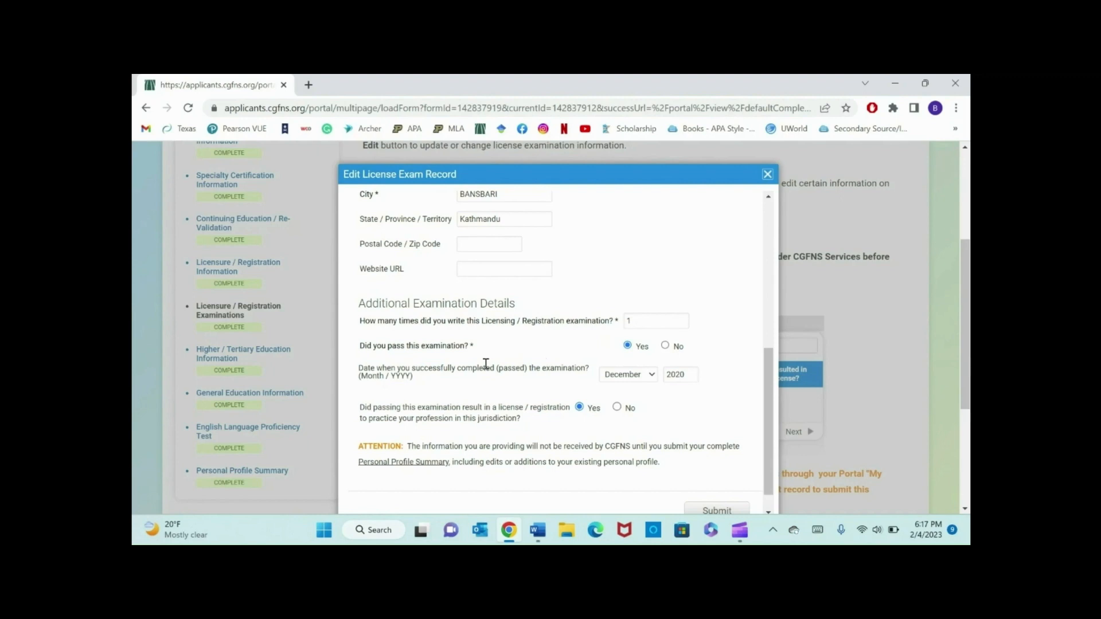
scroll(486, 364, down, 1)
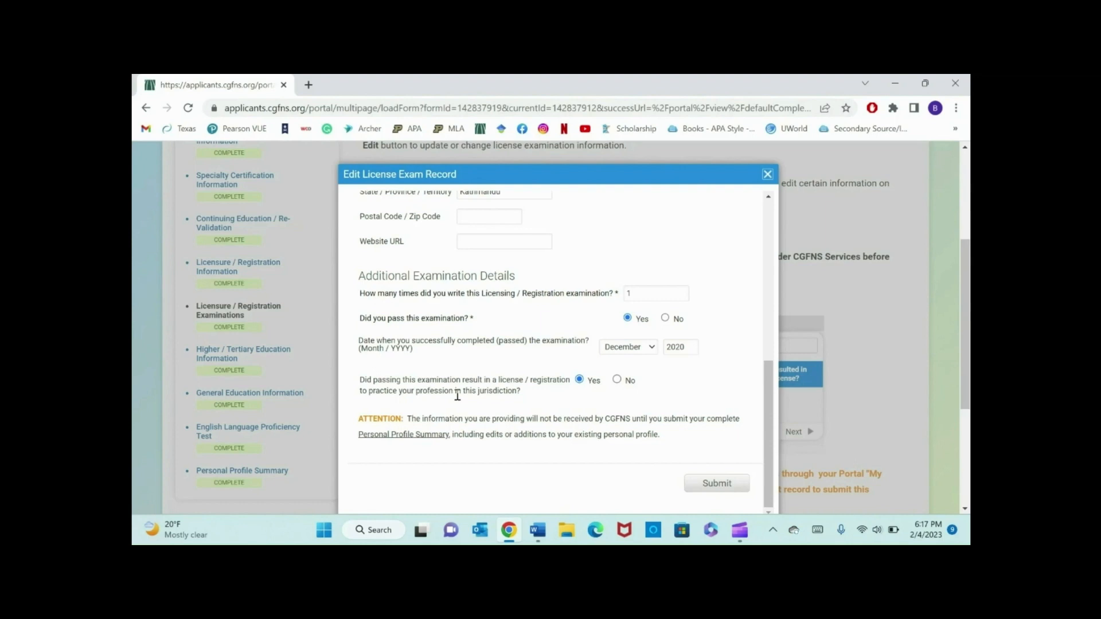
click(768, 175)
scroll(540, 363, down, 4)
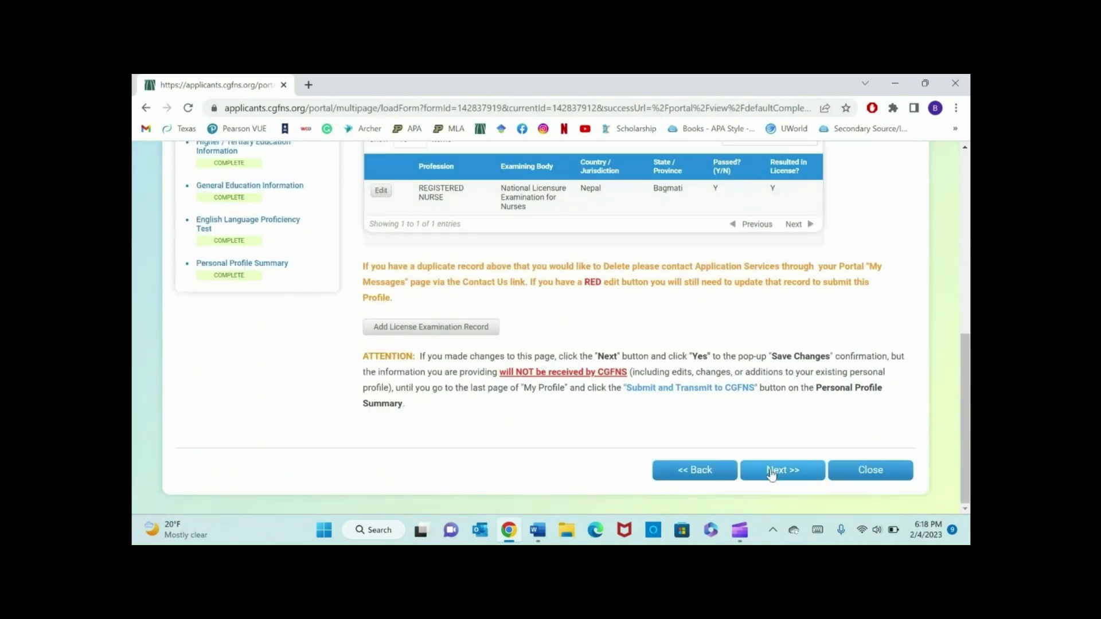
Step: Go to Higher / Tertiary Education and open the Registered Nurse bachelor's degree record from Nepal
click(772, 472)
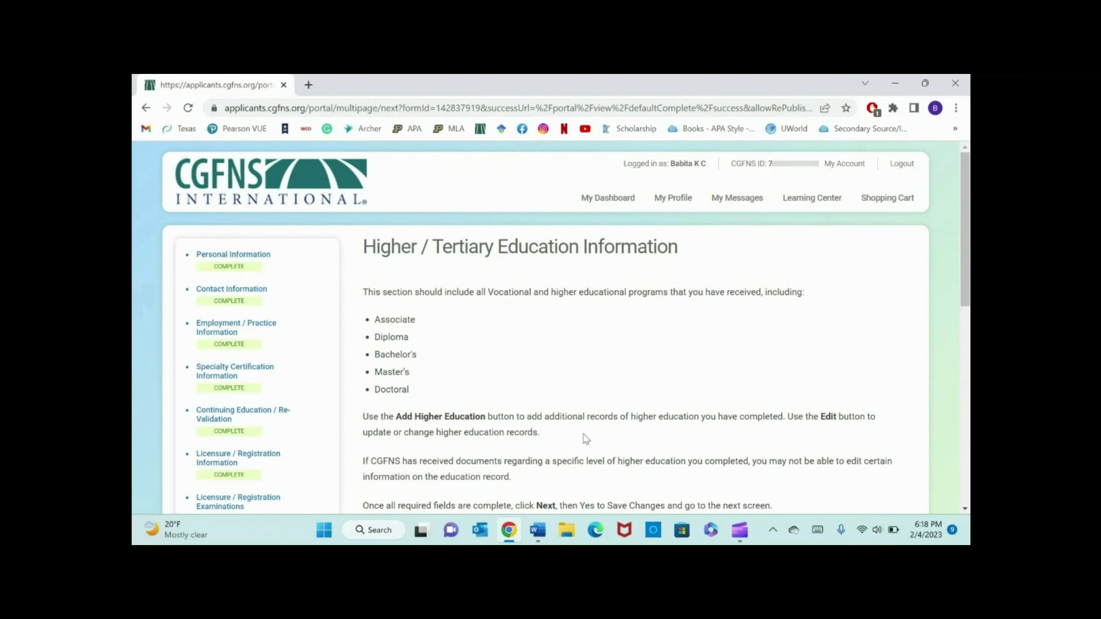
scroll(586, 438, down, 3)
scroll(586, 439, down, 2)
click(382, 408)
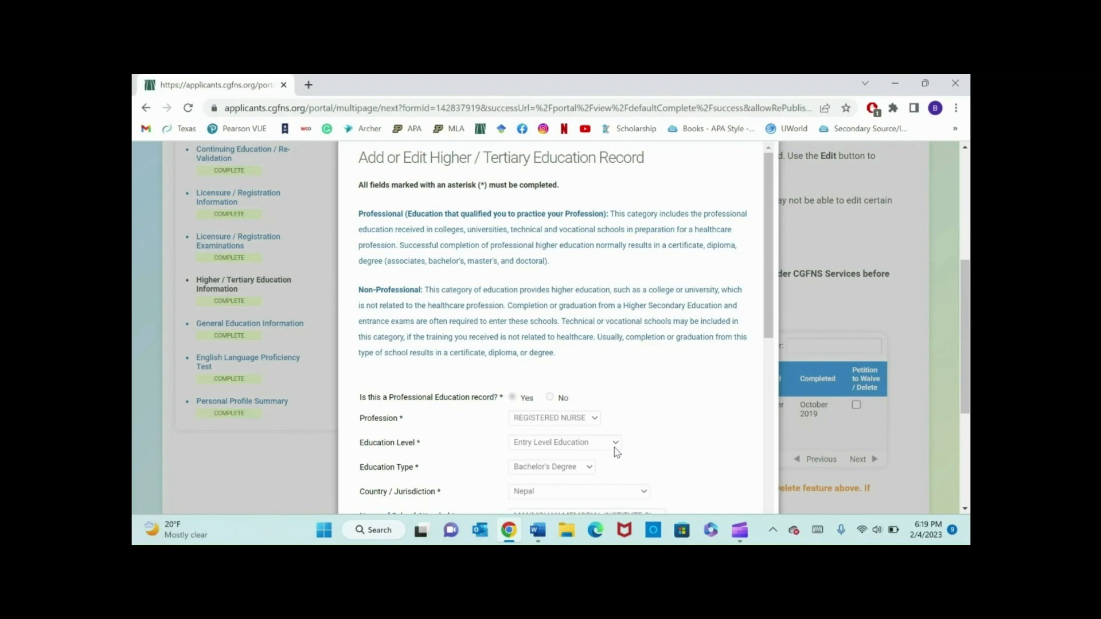
scroll(475, 473, down, 1)
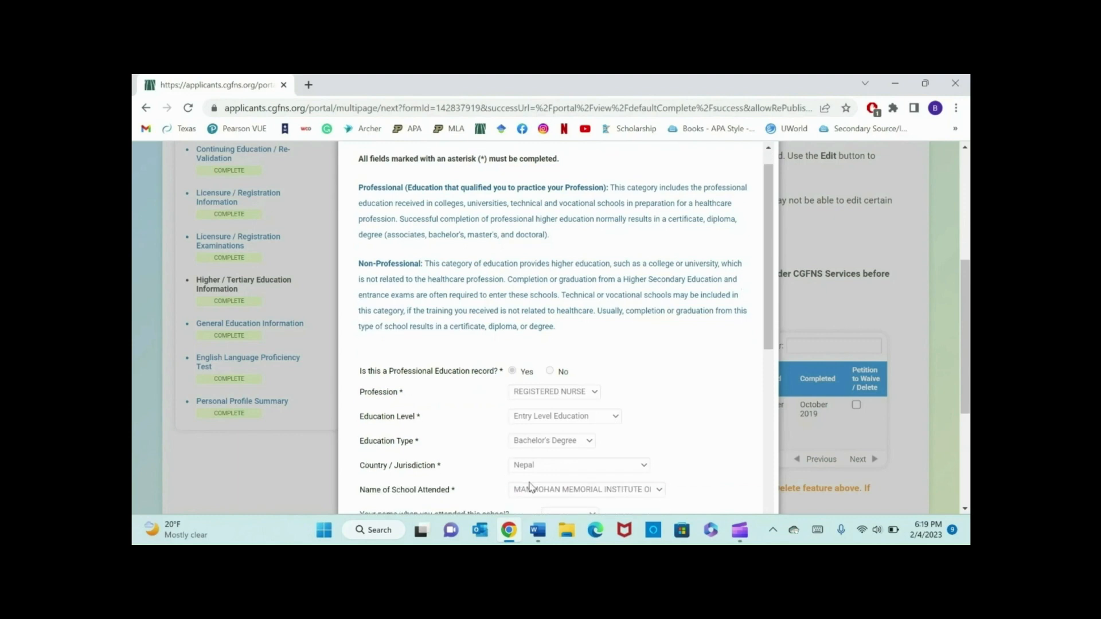
scroll(473, 478, down, 1)
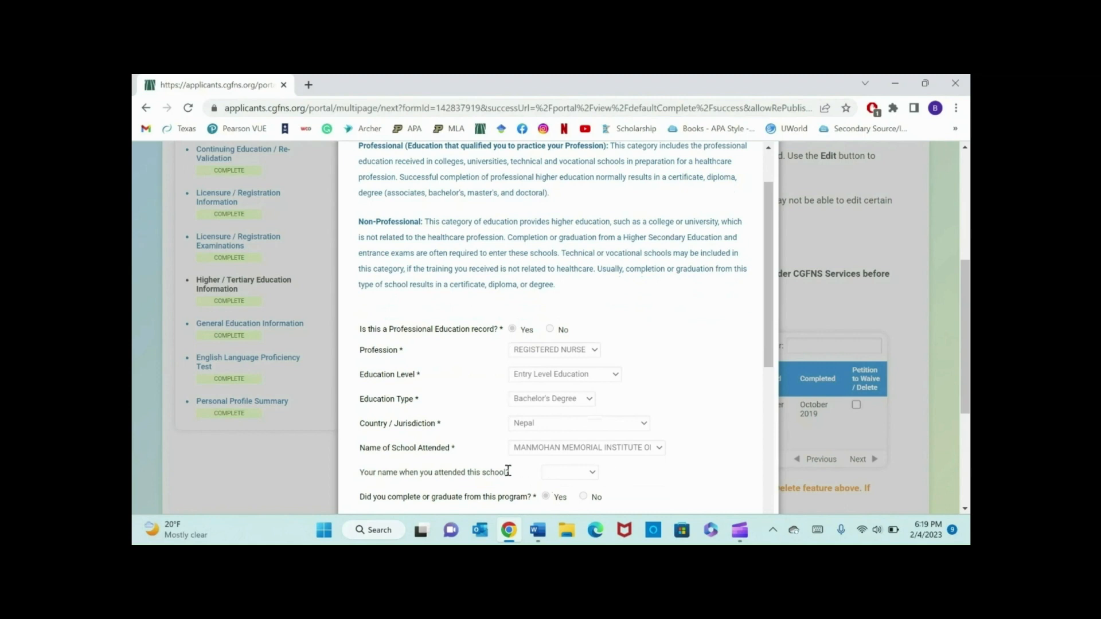
scroll(507, 470, down, 1)
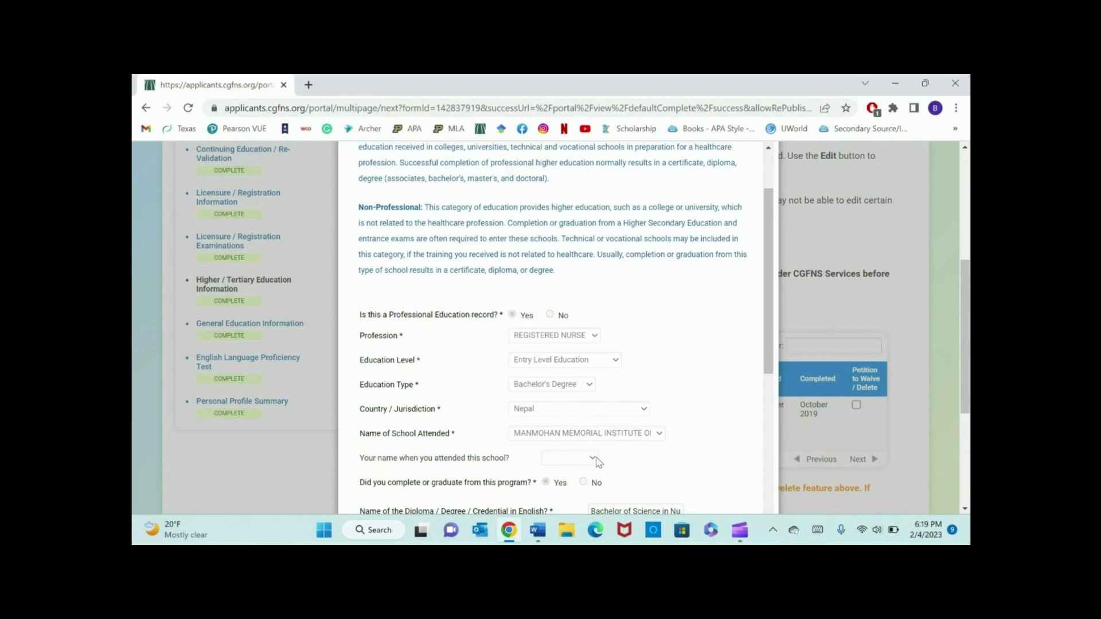
scroll(531, 467, down, 1)
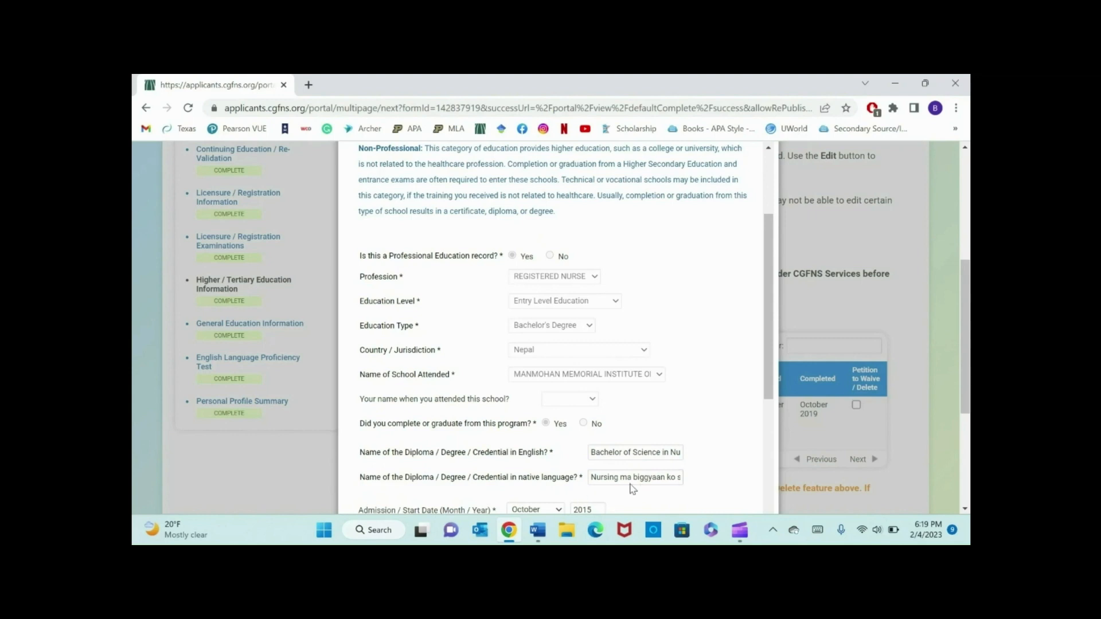
scroll(631, 485, down, 1)
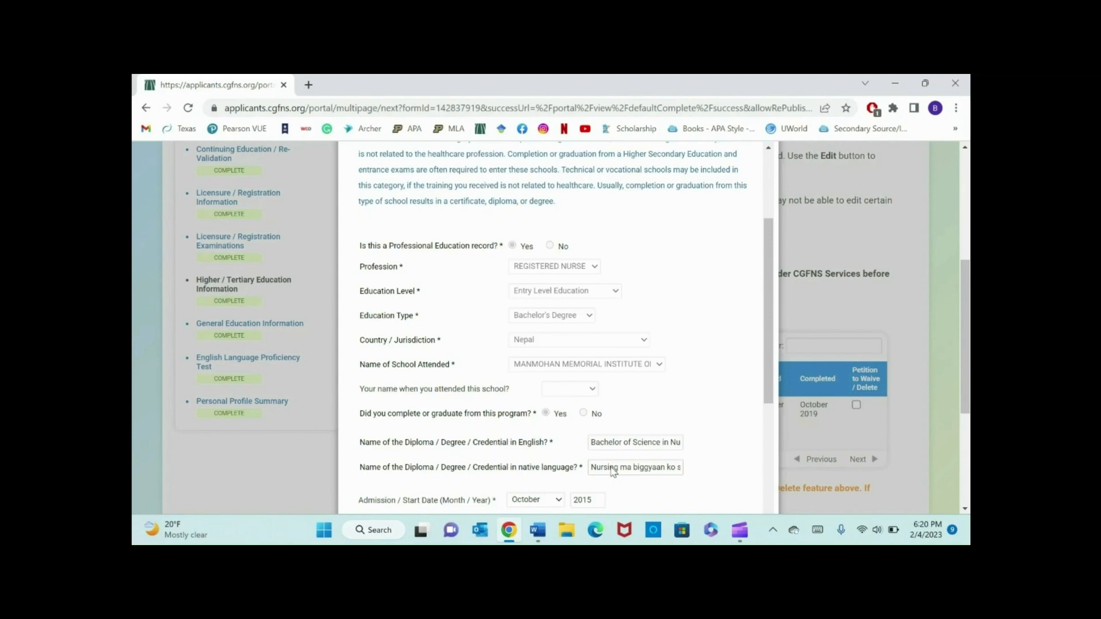
scroll(613, 471, down, 2)
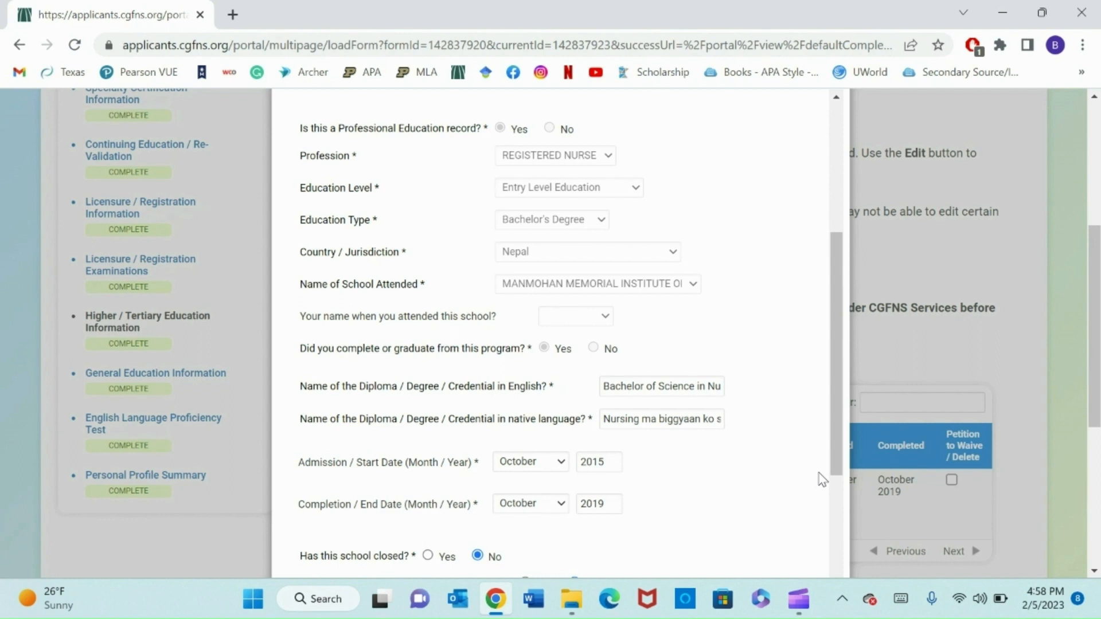
Step: Finish reviewing the bachelor's degree record and close it
scroll(599, 466, down, 2)
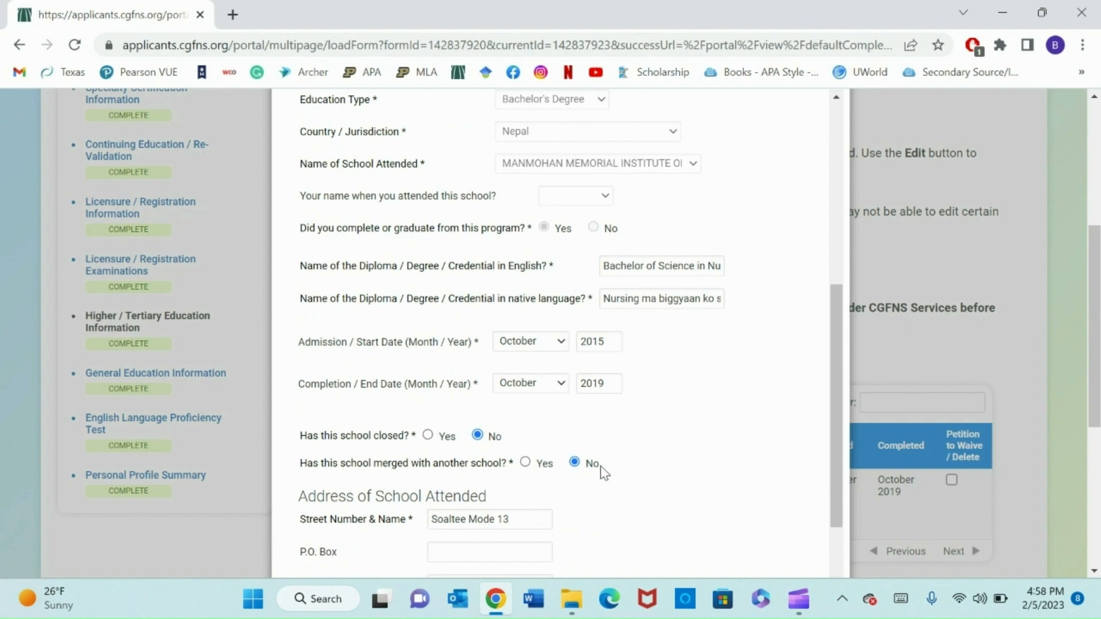
scroll(525, 494, down, 4)
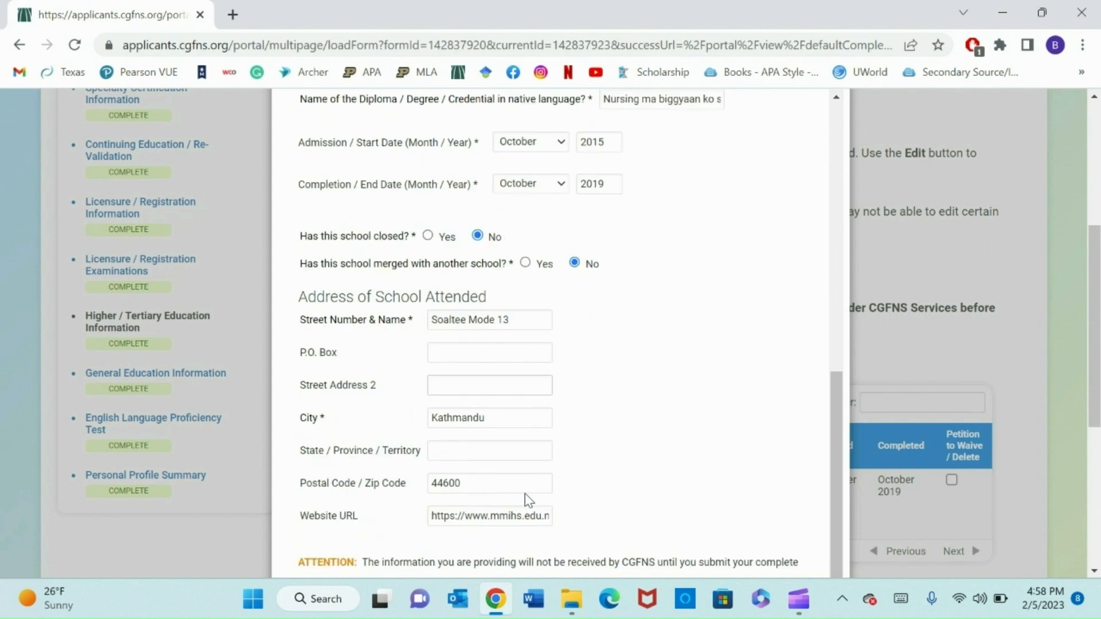
scroll(637, 459, down, 1)
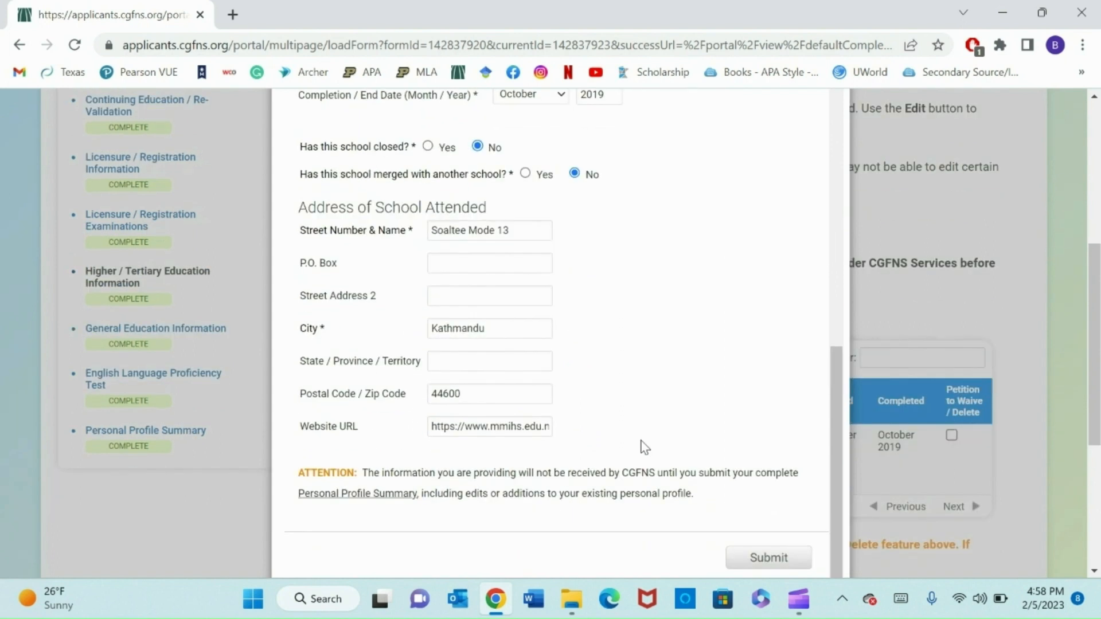
scroll(645, 445, up, 6)
scroll(834, 244, up, 10)
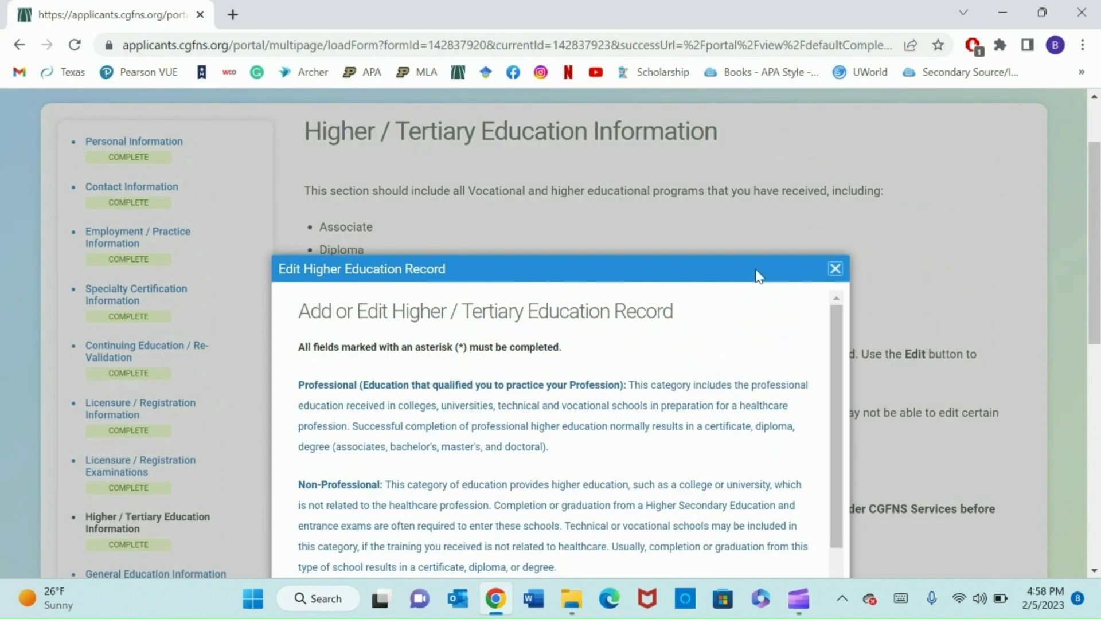
click(835, 365)
Step: Advance to the General Education Information section
scroll(841, 367, down, 8)
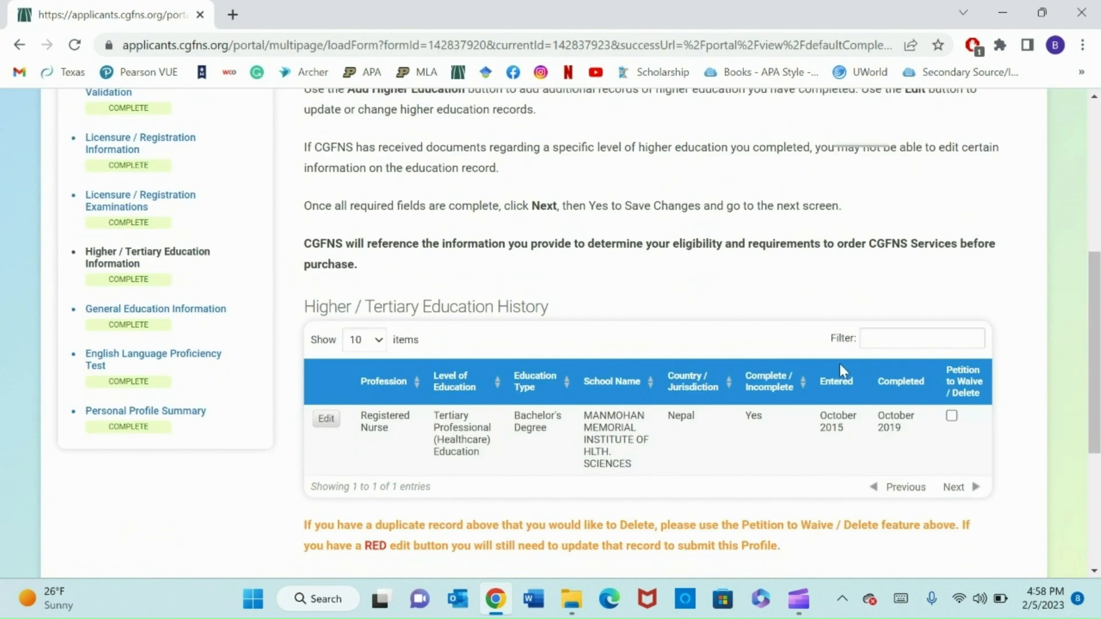
scroll(839, 364, down, 3)
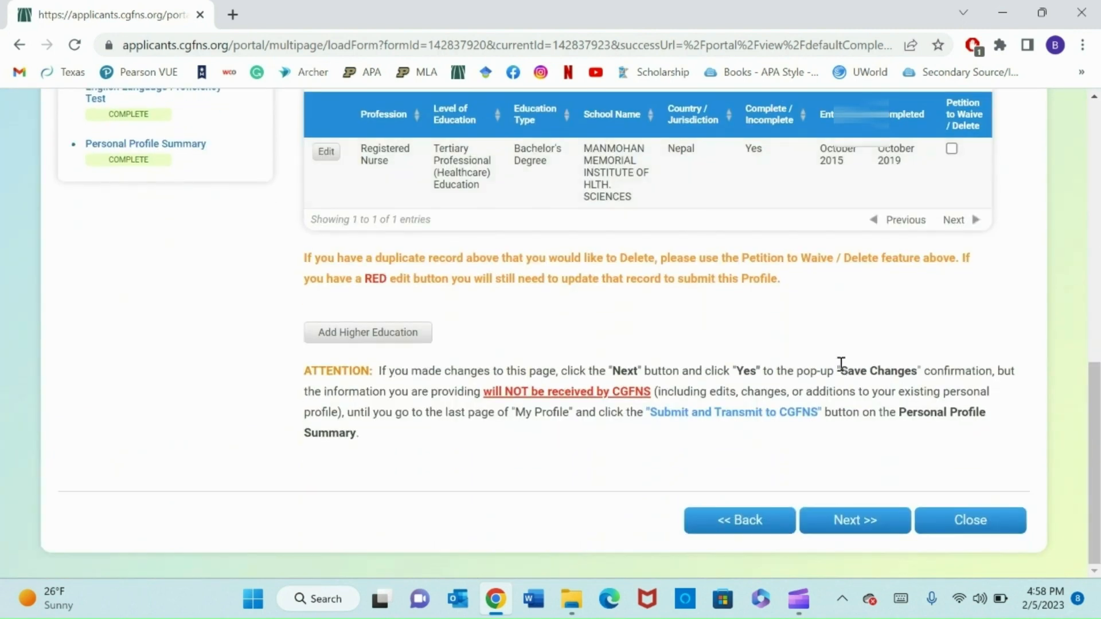
click(865, 524)
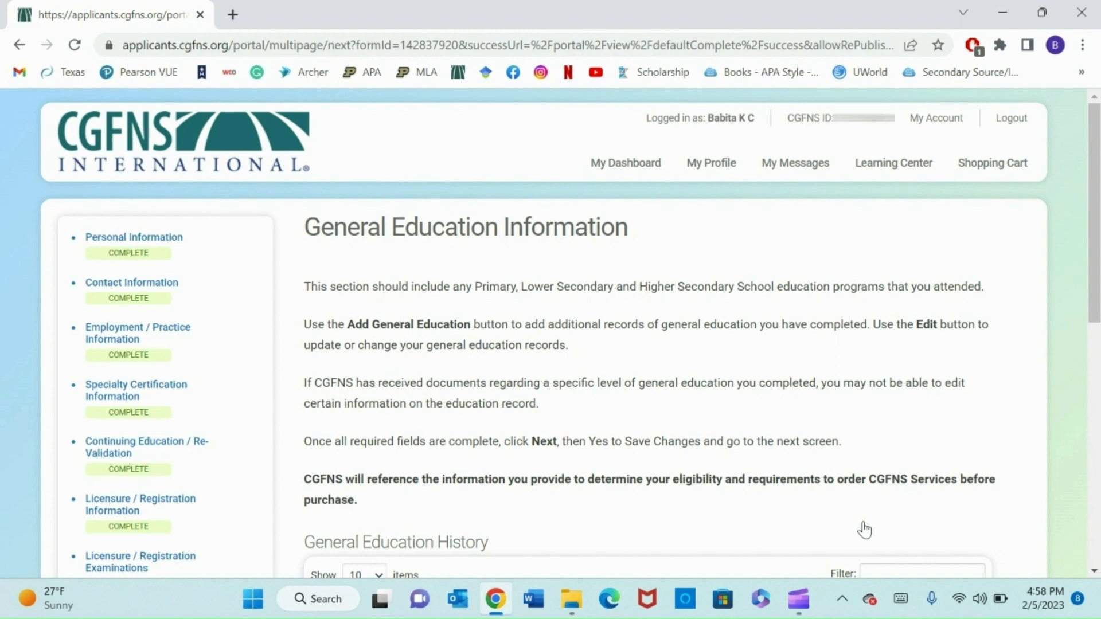
Step: Open the Higher Secondary Education record for Nepal, Higher Secondary Education Board
scroll(864, 530, down, 3)
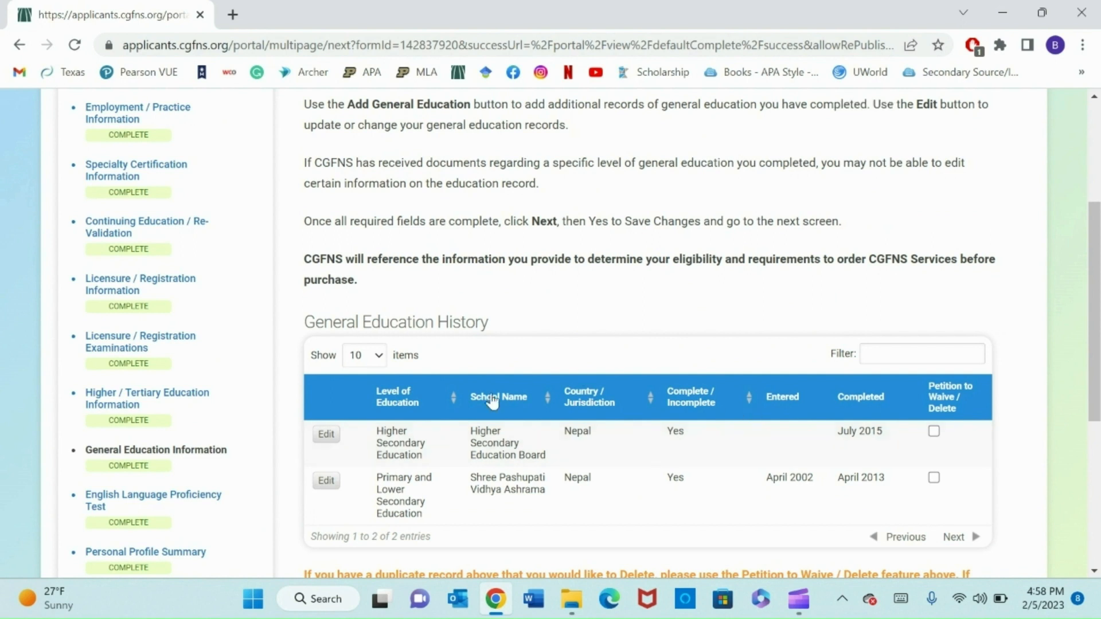
click(326, 434)
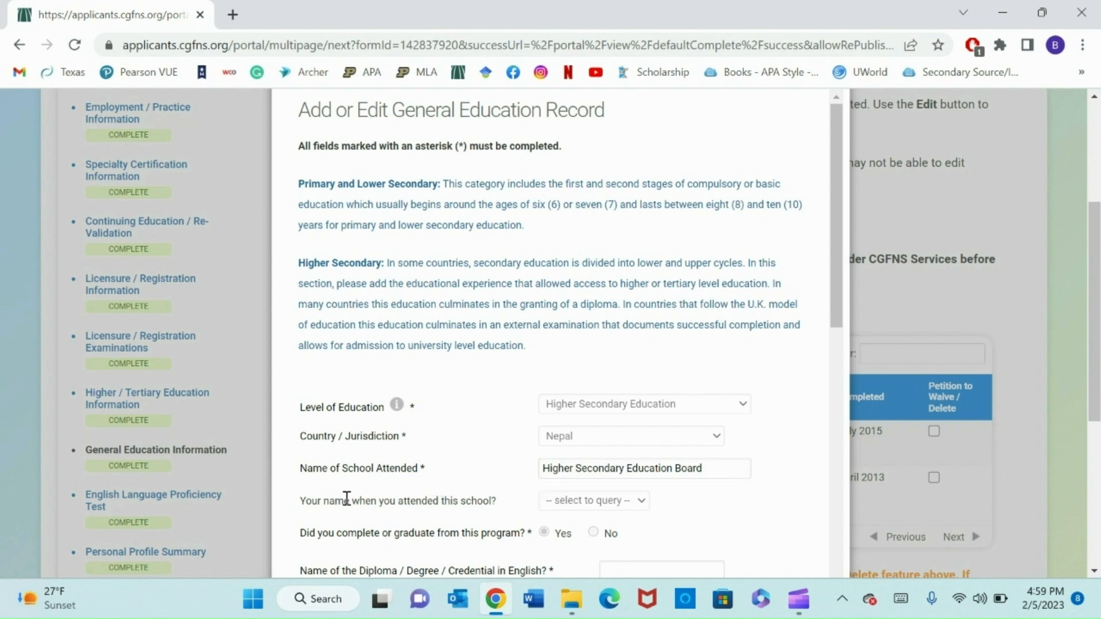
Step: Complete the certificate awarded name to read 'Higher Secondary Education Certificate'
scroll(325, 524, down, 1)
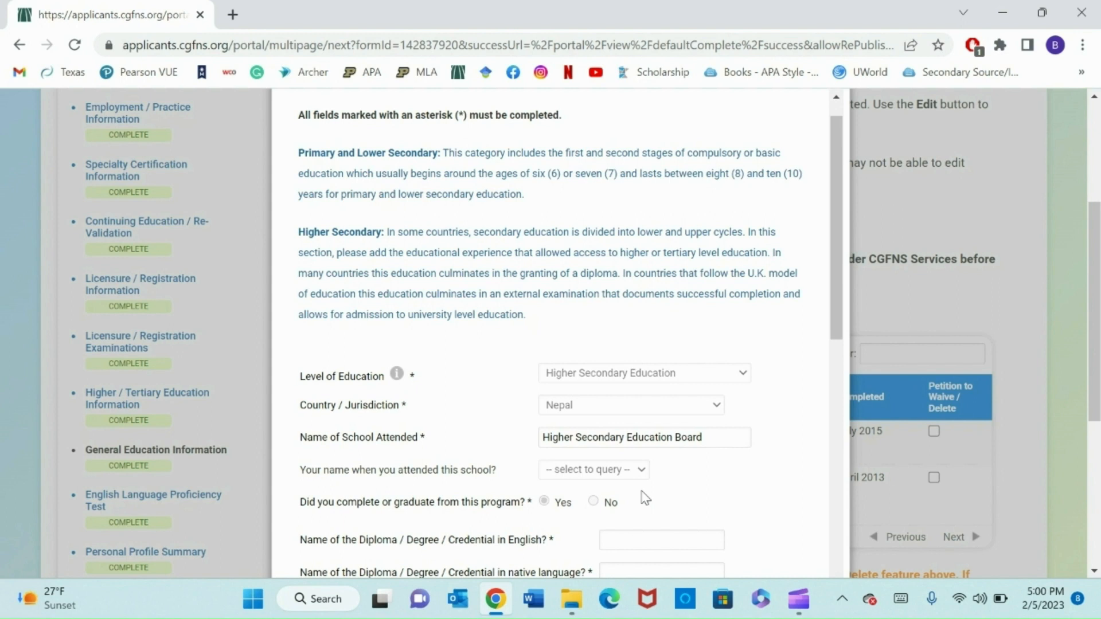
scroll(646, 498, down, 1)
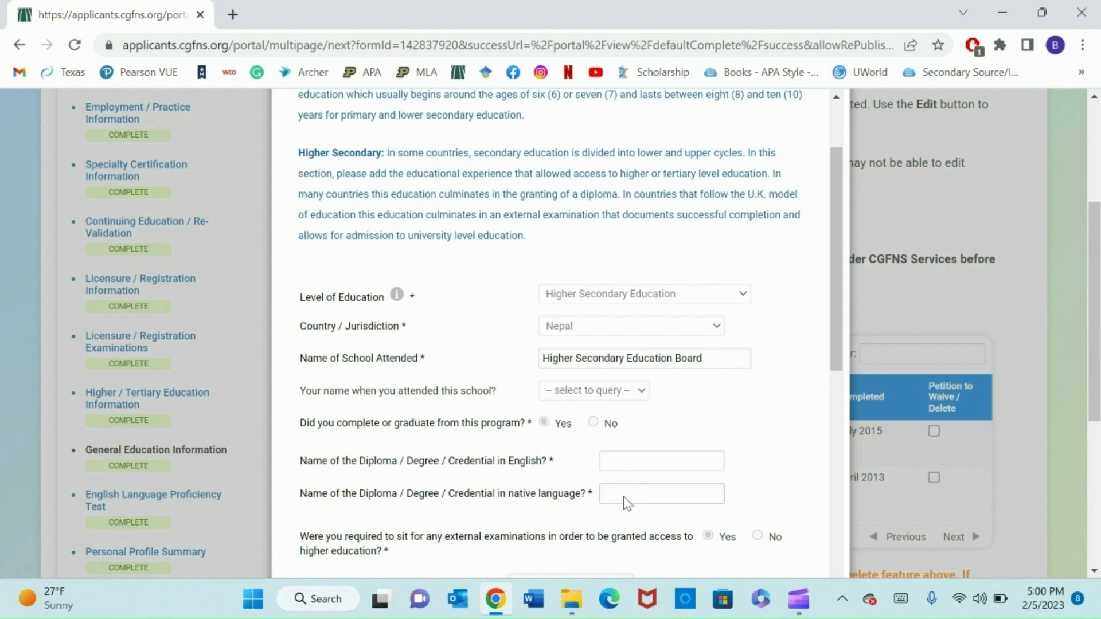
scroll(590, 507, down, 1)
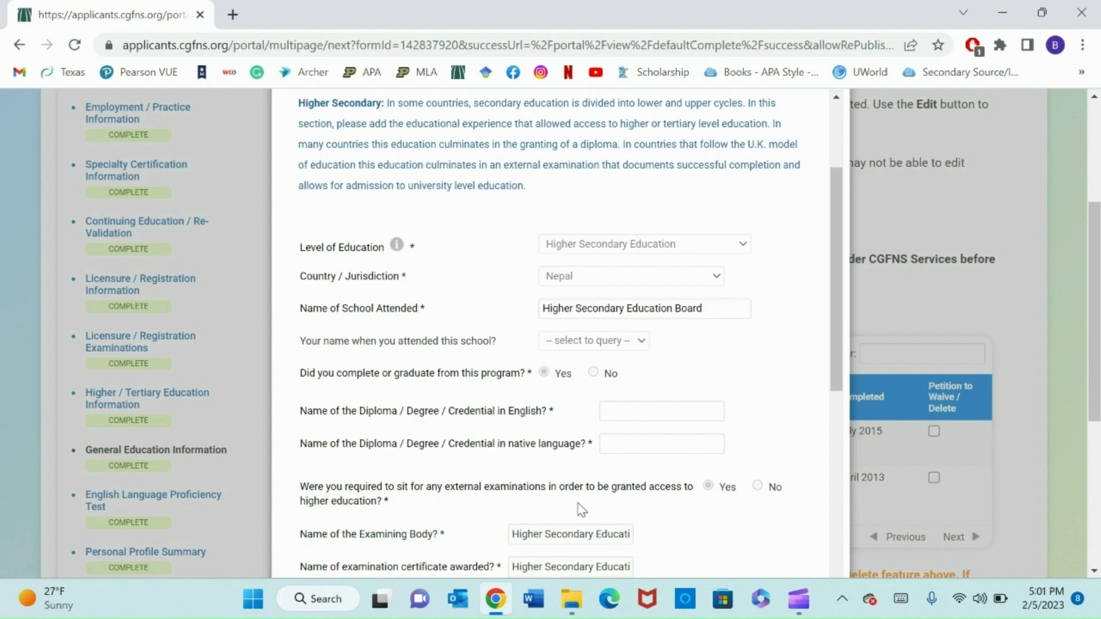
scroll(370, 508, down, 1)
scroll(373, 512, down, 2)
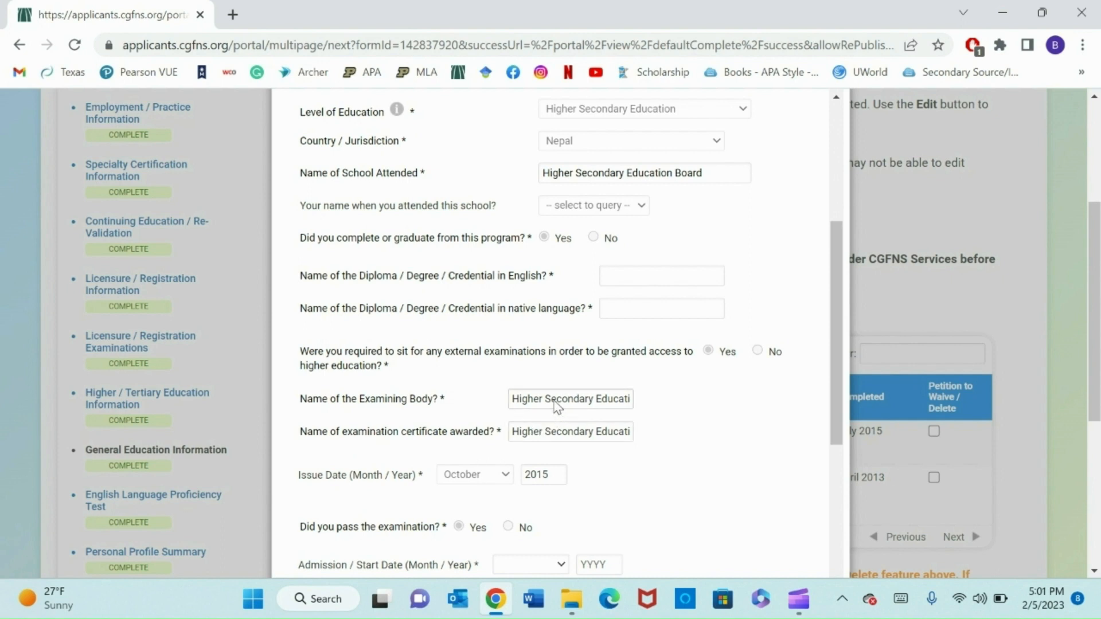
scroll(591, 405, right, 1)
text(on Certificate)
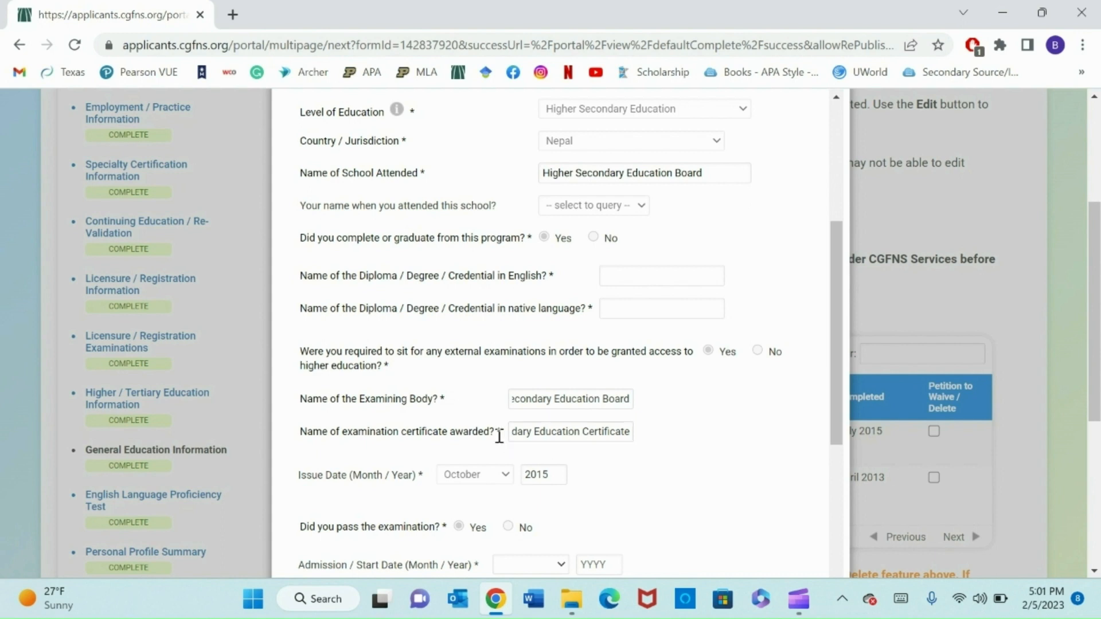
Step: Review the rest: issued October 2015, exam passed, completed July 2015, Nepal school address
scroll(499, 436, down, 1)
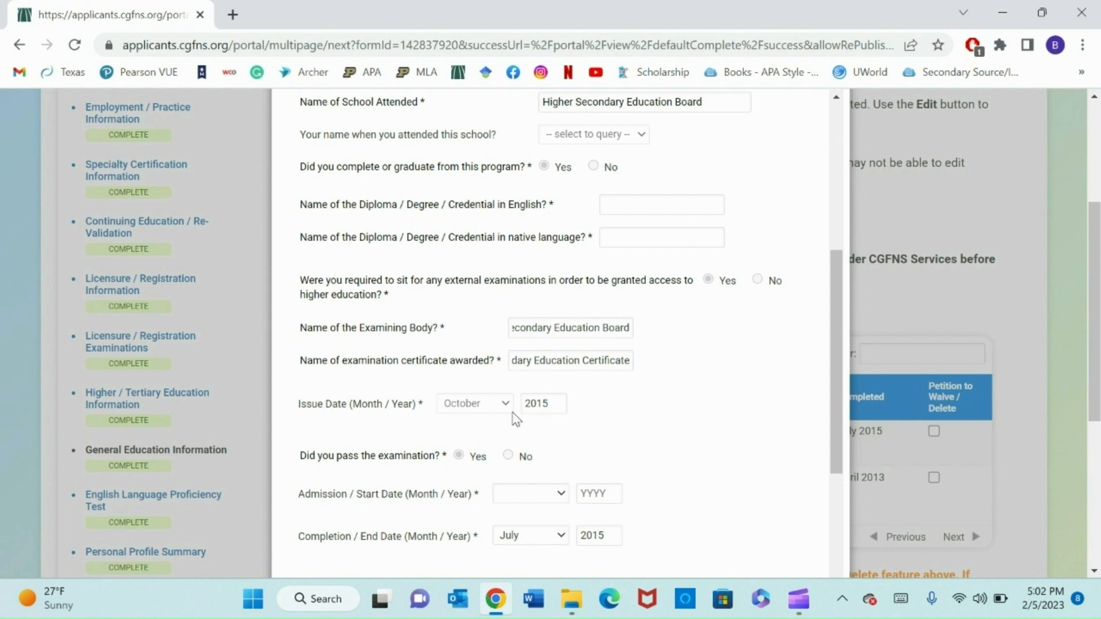
scroll(534, 505, down, 1)
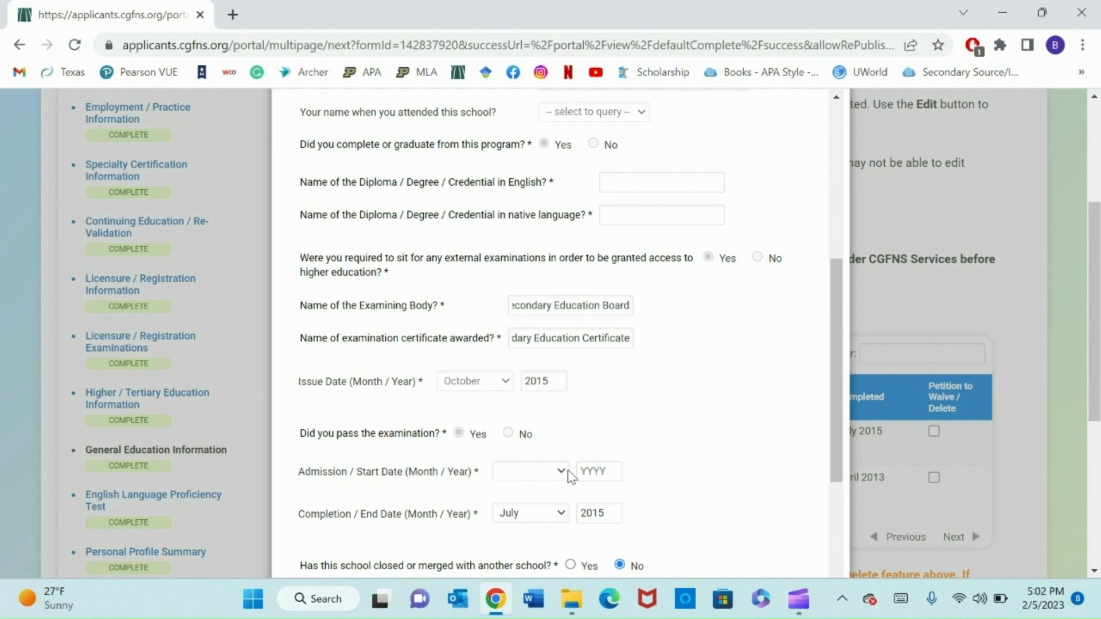
scroll(572, 476, down, 1)
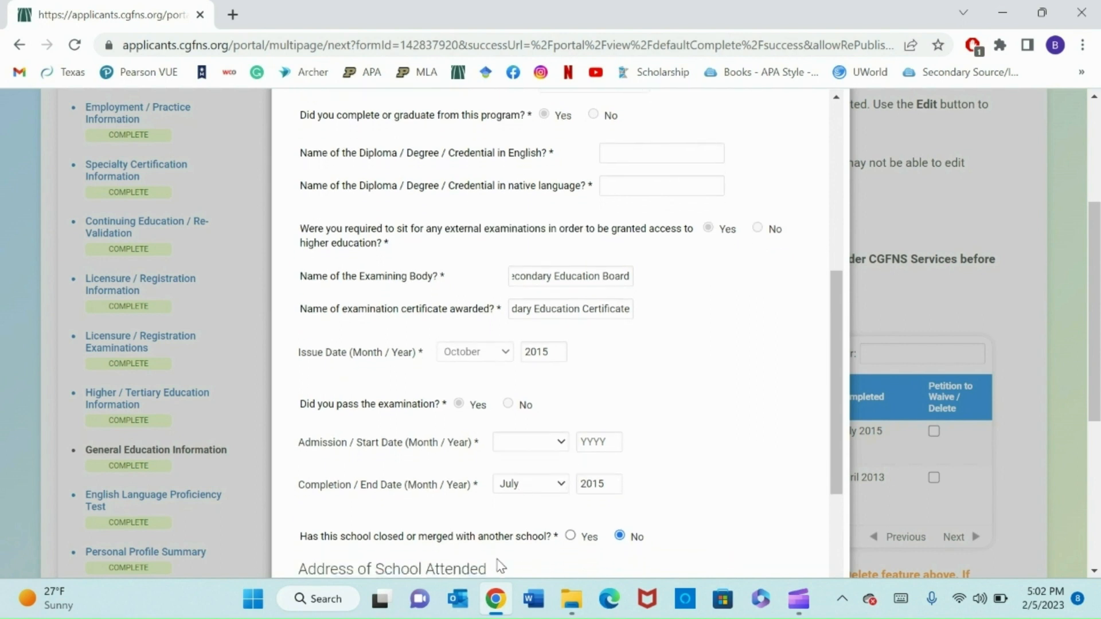
scroll(501, 567, down, 1)
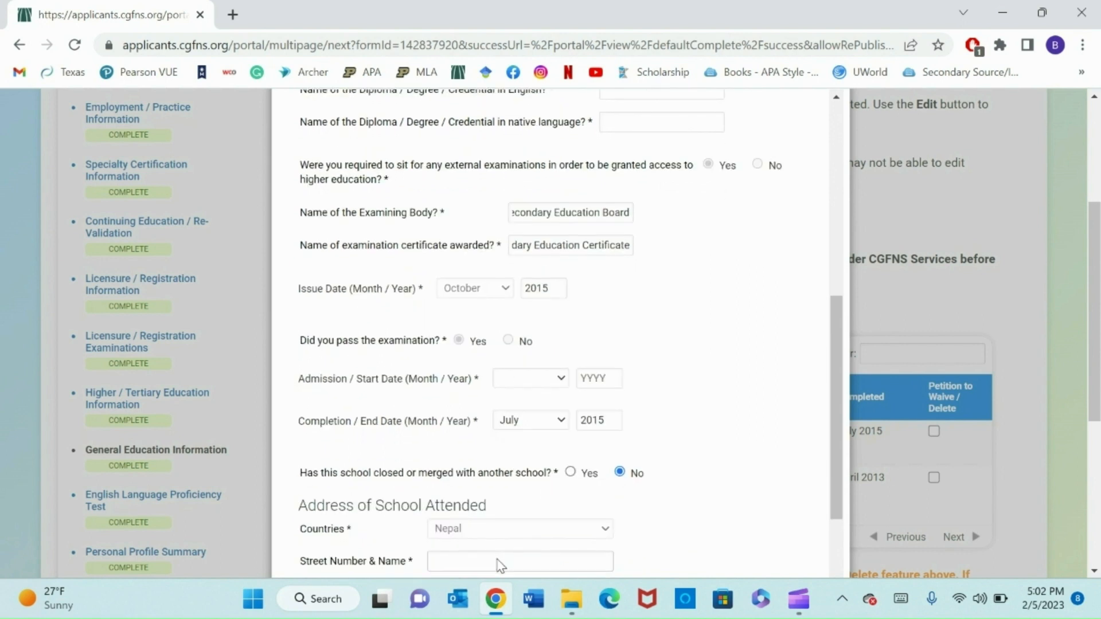
scroll(500, 567, down, 3)
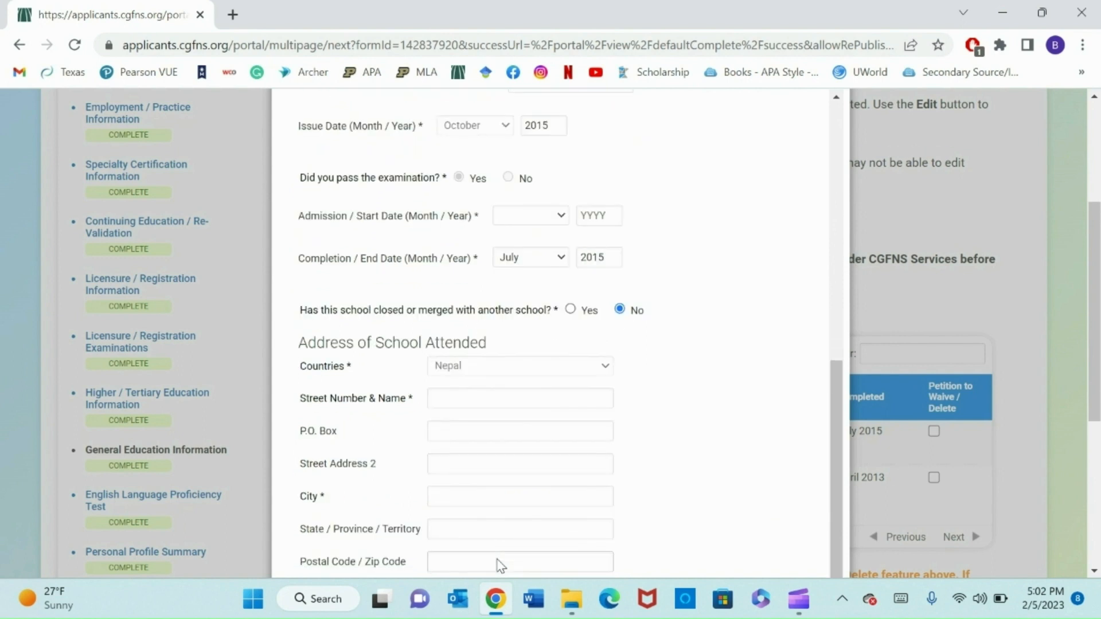
scroll(500, 567, down, 2)
scroll(497, 559, down, 3)
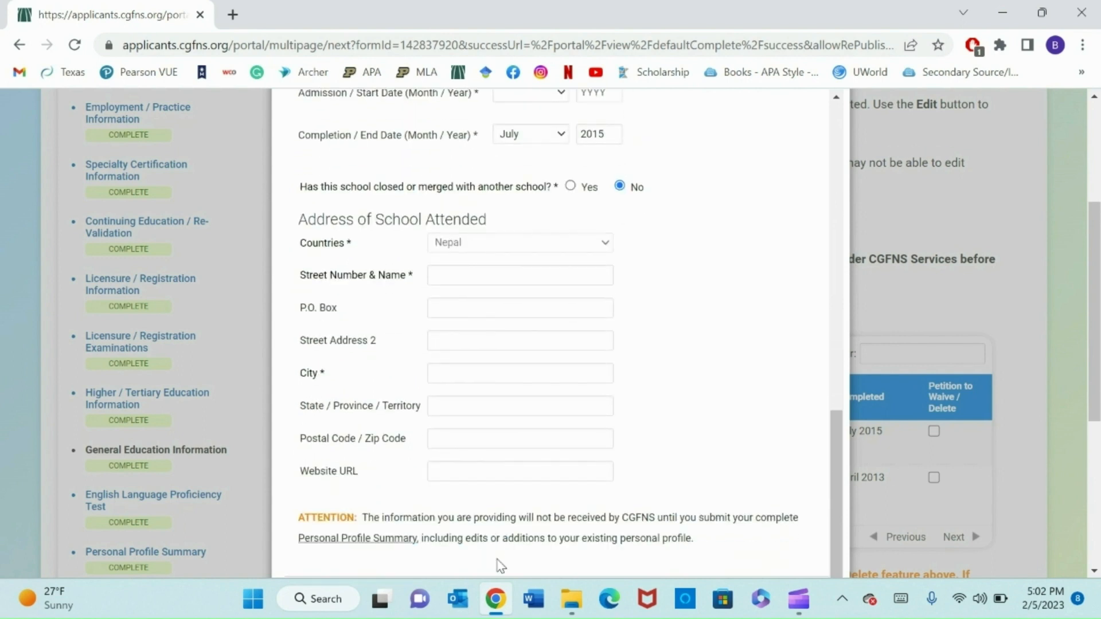
scroll(784, 485, up, 15)
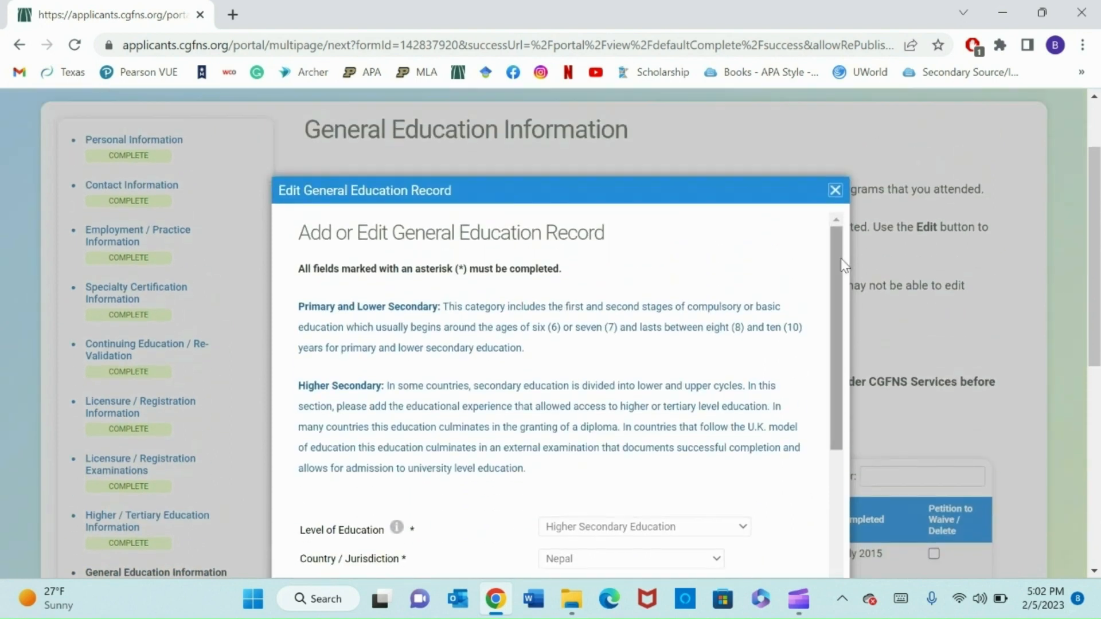
Step: Close the Higher Secondary record and open the Shree Pashupati Vidhya Ashrama primary record
click(835, 190)
scroll(604, 350, down, 3)
scroll(604, 353, down, 1)
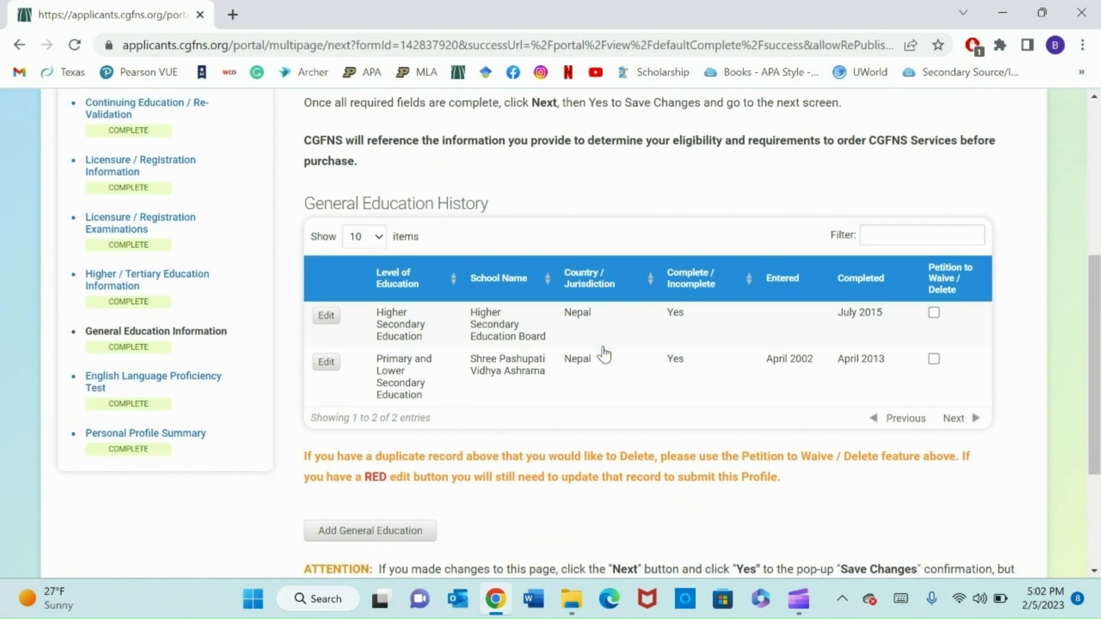
click(326, 360)
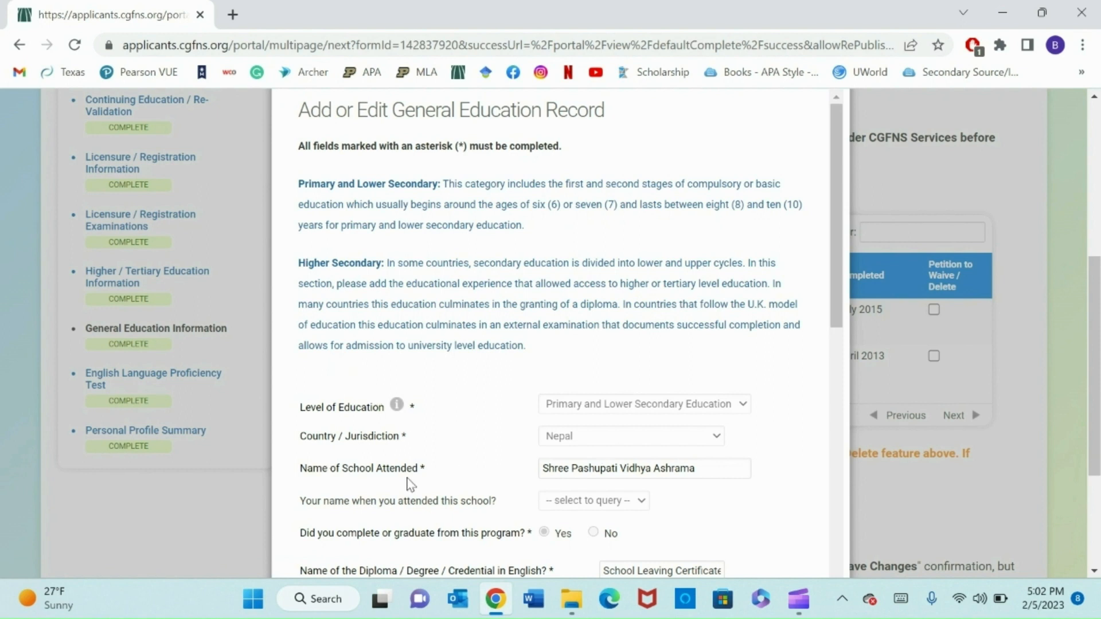
Step: Review the primary record: School Leaving Certificate, issued June 2013, exam passed
scroll(409, 484, down, 1)
scroll(409, 485, down, 1)
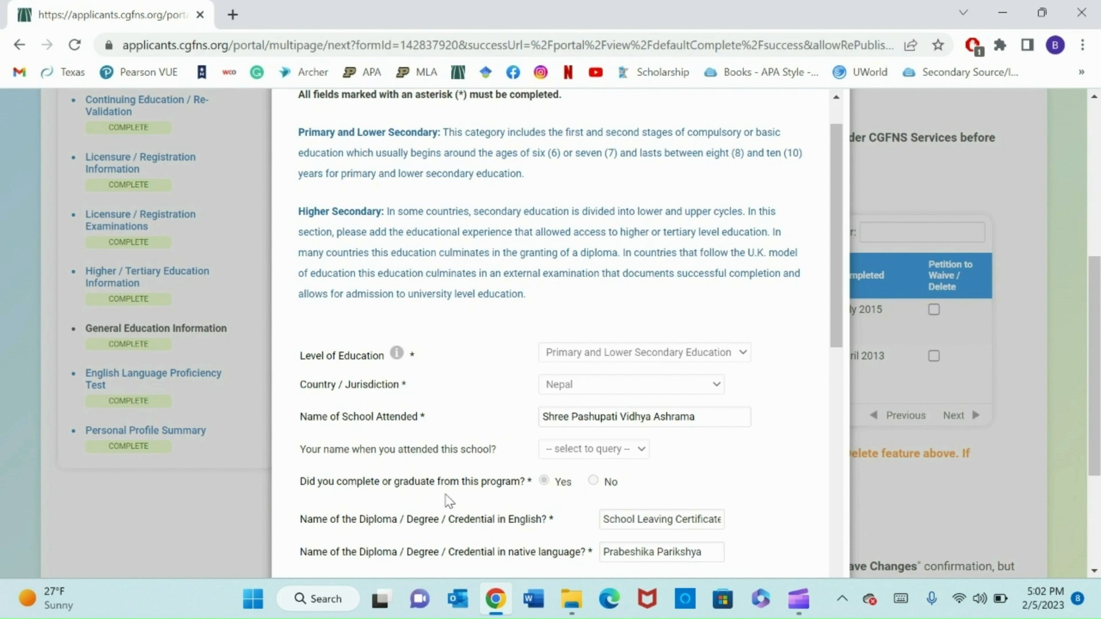
scroll(534, 491, down, 1)
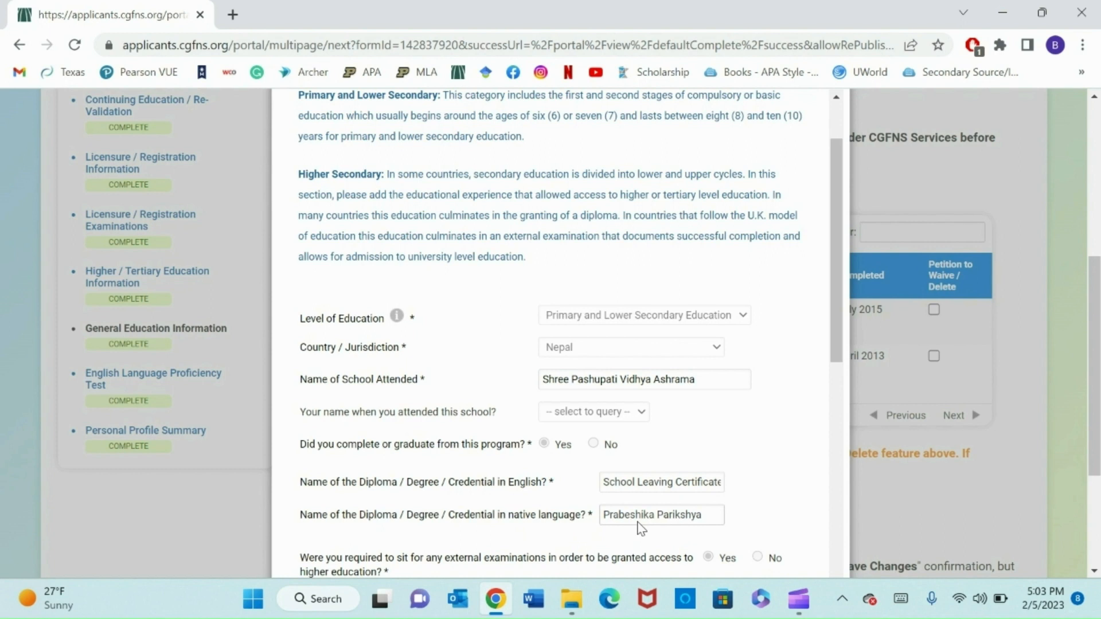
scroll(641, 529, down, 1)
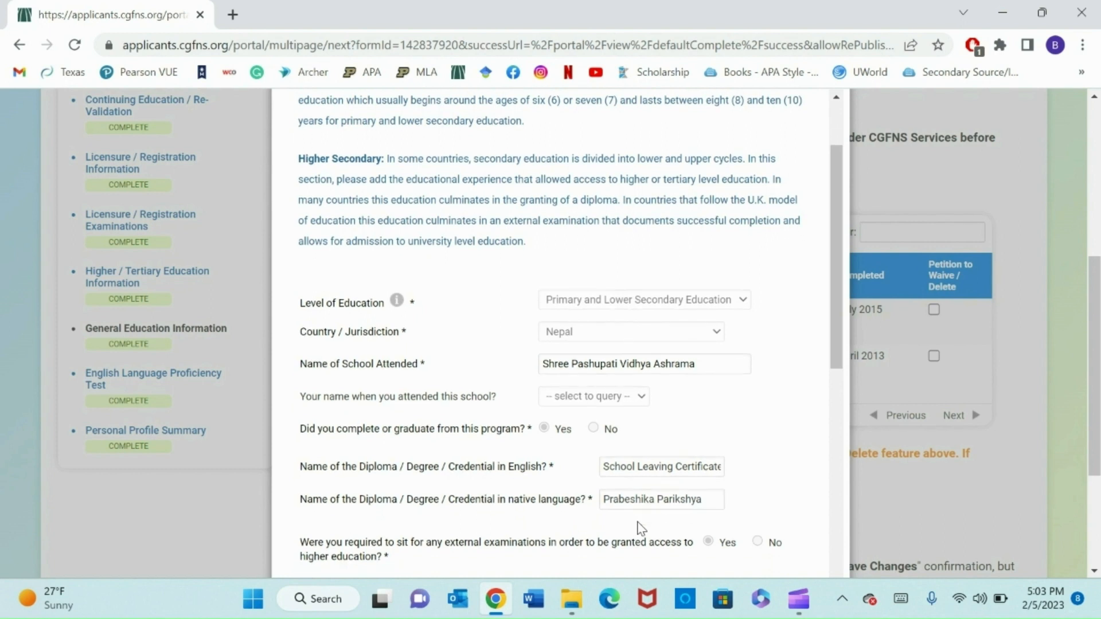
scroll(641, 529, down, 3)
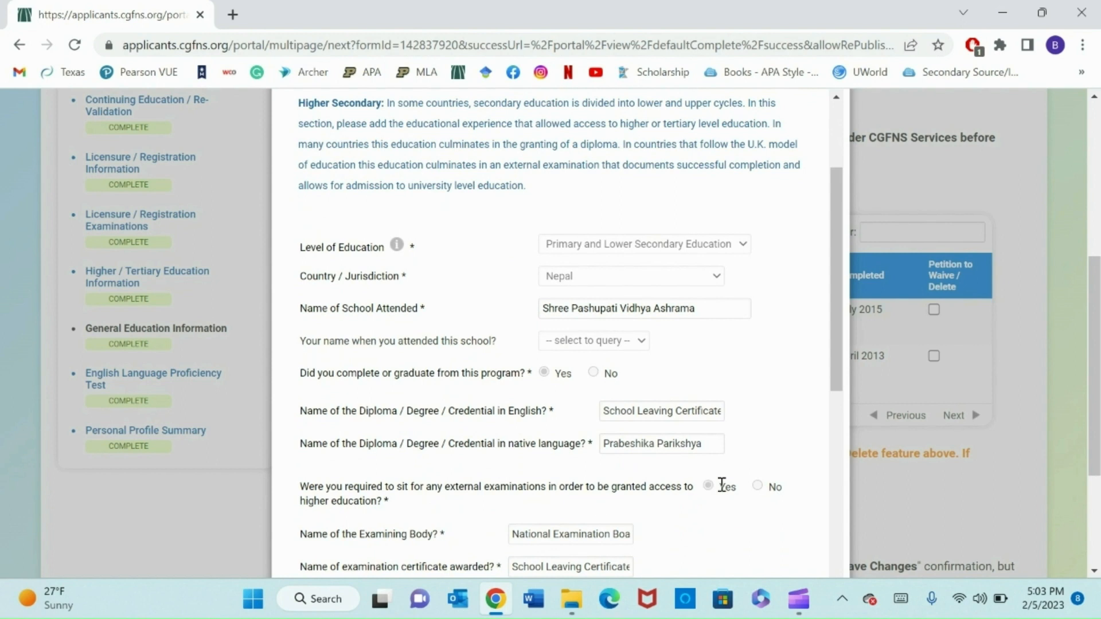
scroll(624, 512, down, 3)
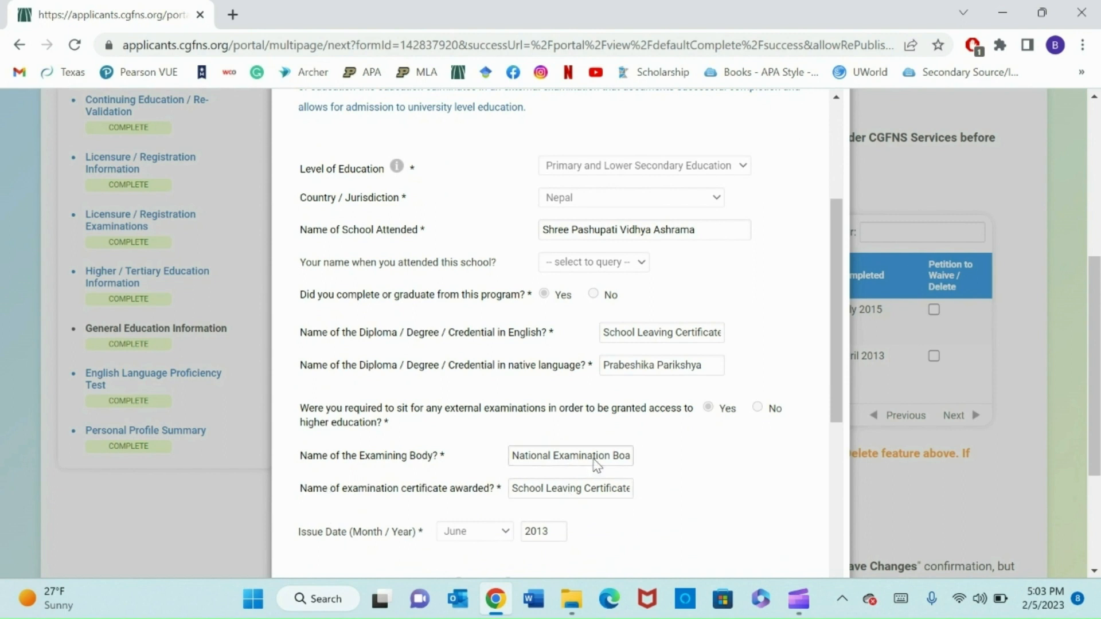
scroll(591, 457, right, 1)
scroll(591, 461, down, 1)
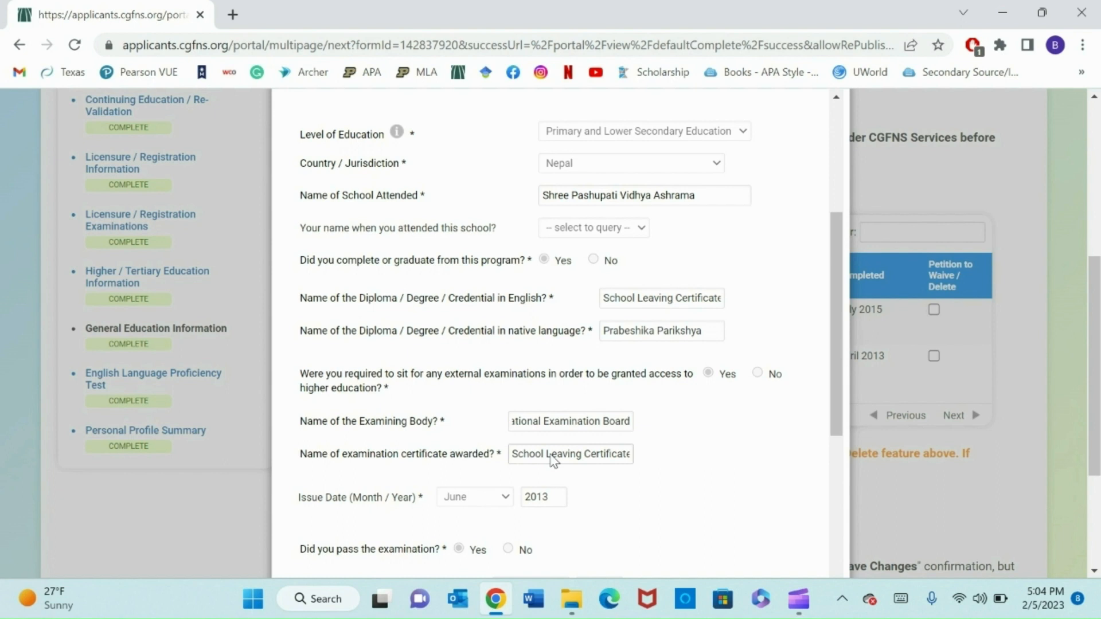
scroll(552, 461, down, 1)
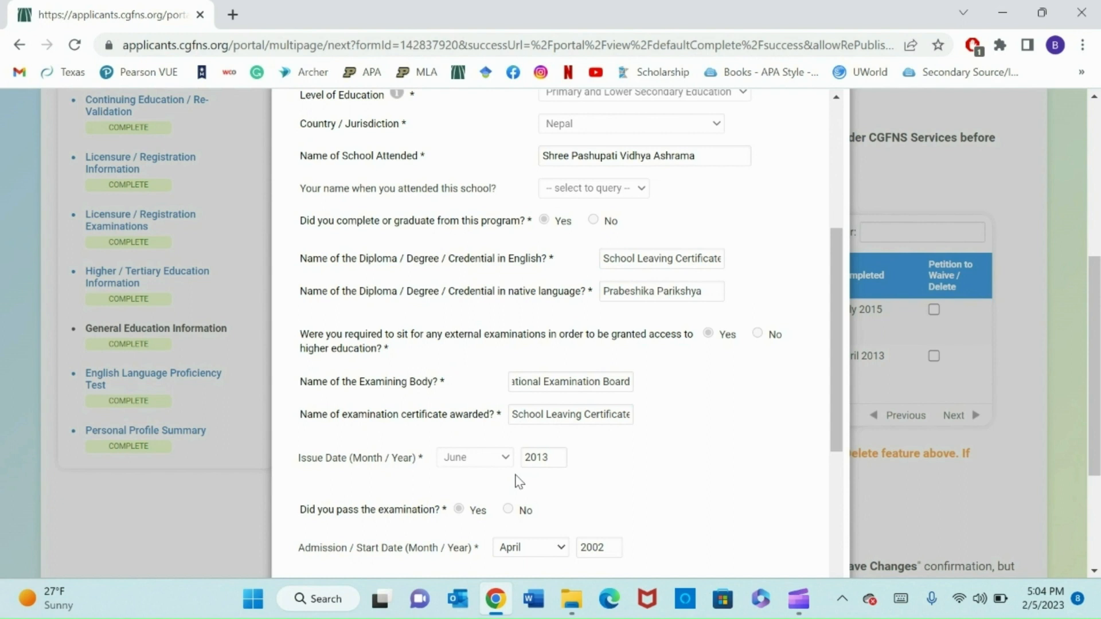
scroll(519, 482, down, 2)
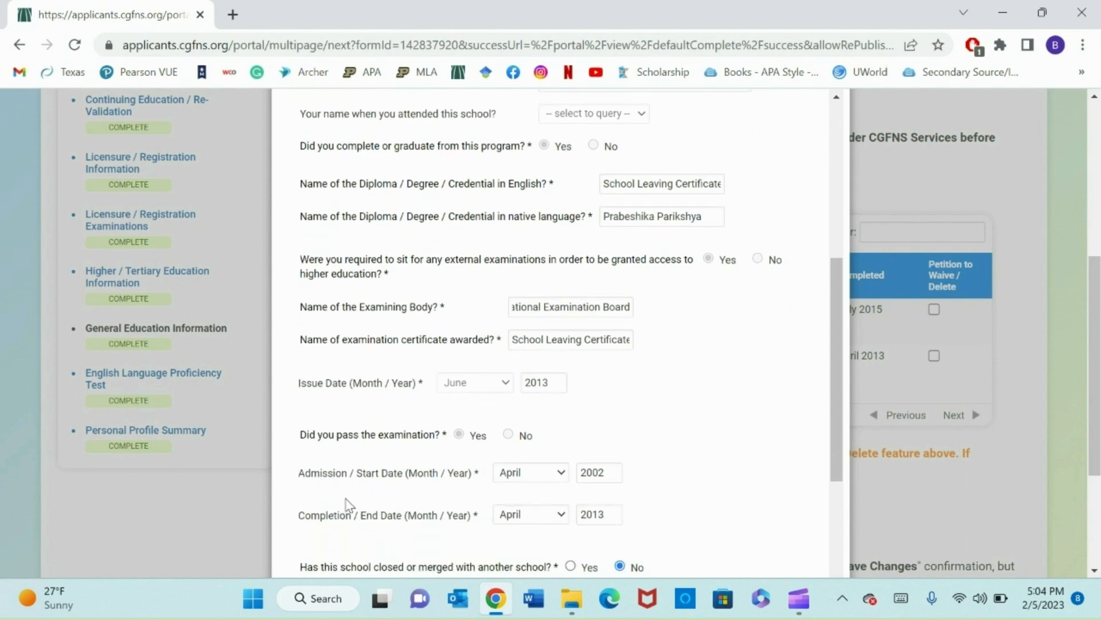
scroll(497, 514, down, 1)
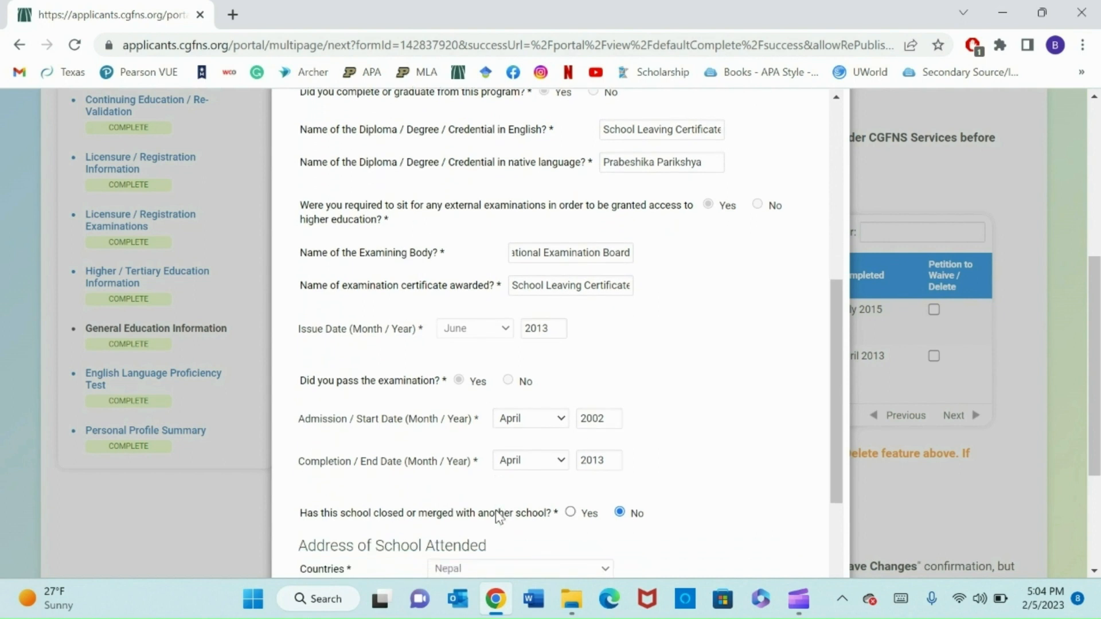
scroll(497, 510, up, 1)
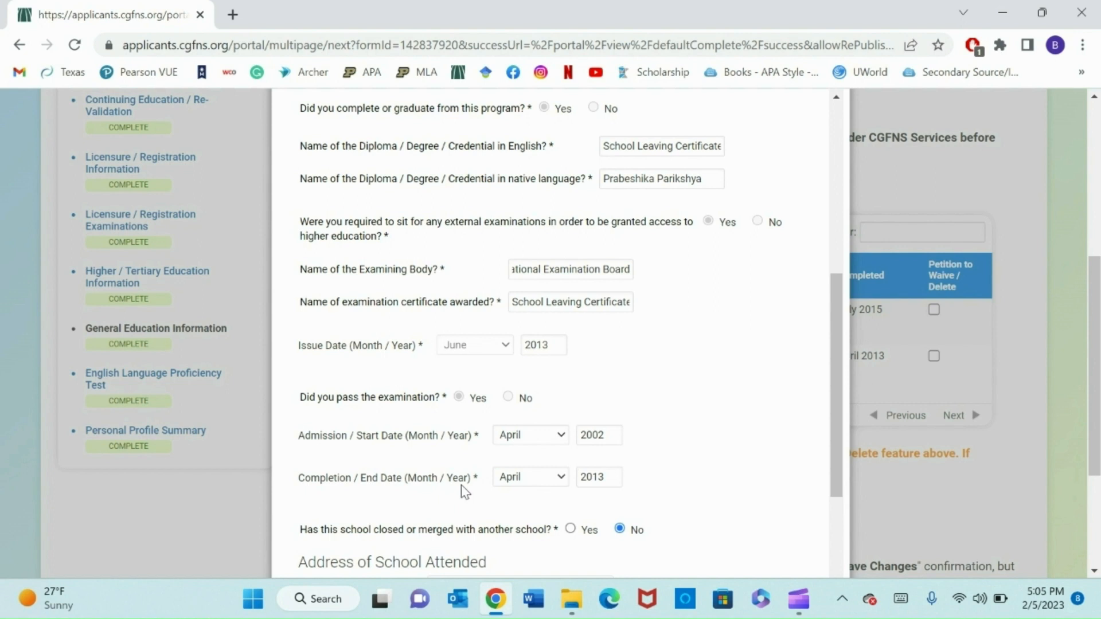
Step: Scroll through the primary and lower secondary record and close it without saving
scroll(461, 485, down, 2)
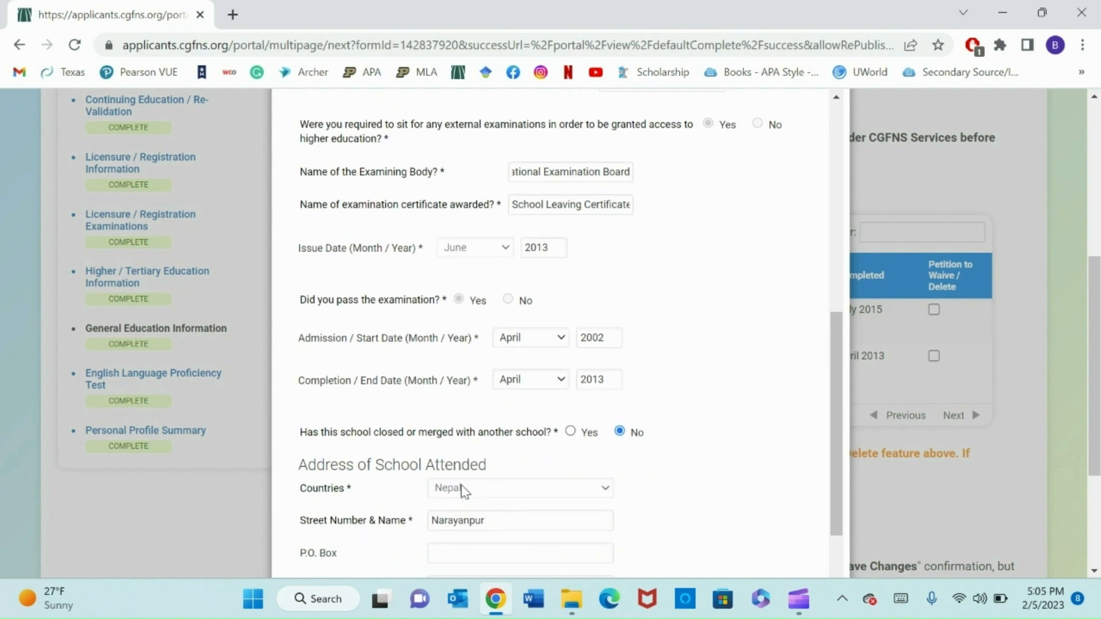
scroll(461, 485, down, 1)
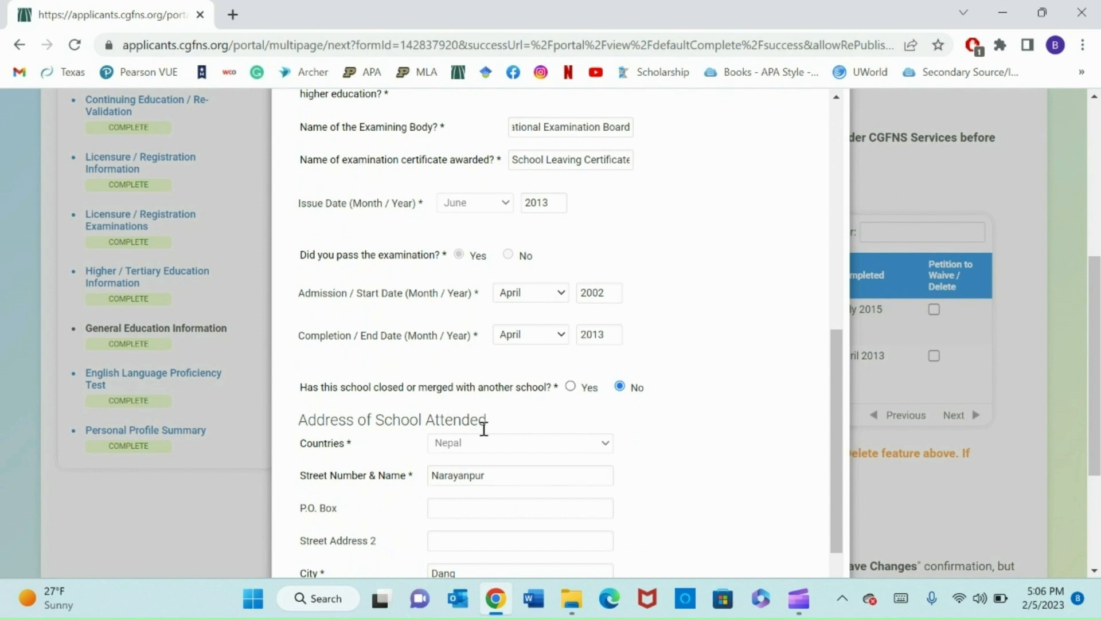
scroll(484, 431, down, 4)
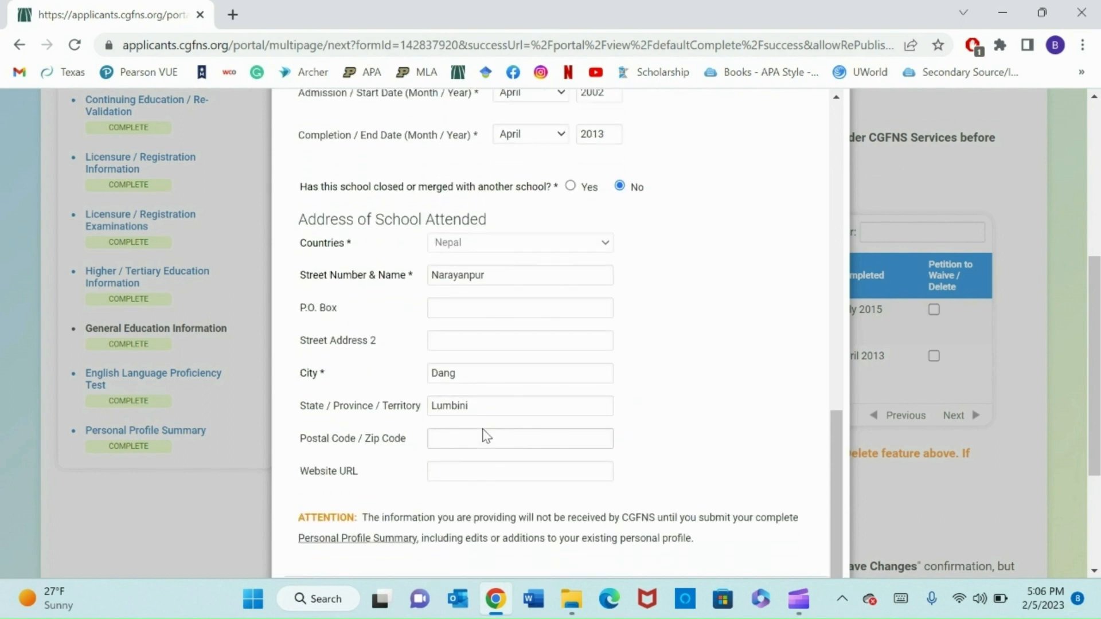
scroll(484, 436, down, 5)
scroll(724, 329, up, 2)
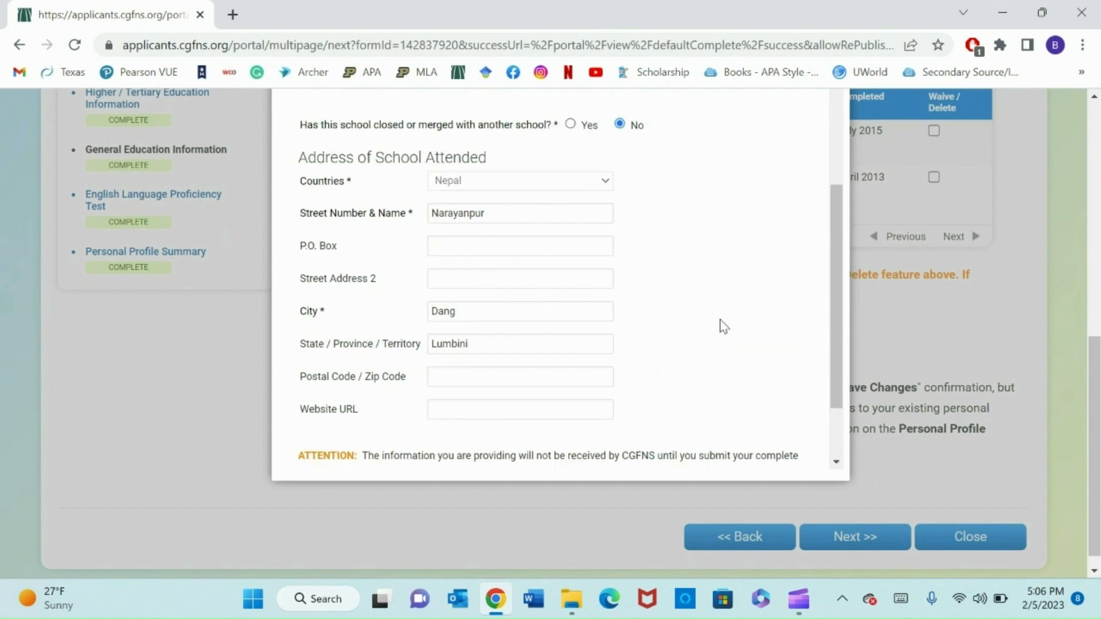
scroll(724, 327, up, 10)
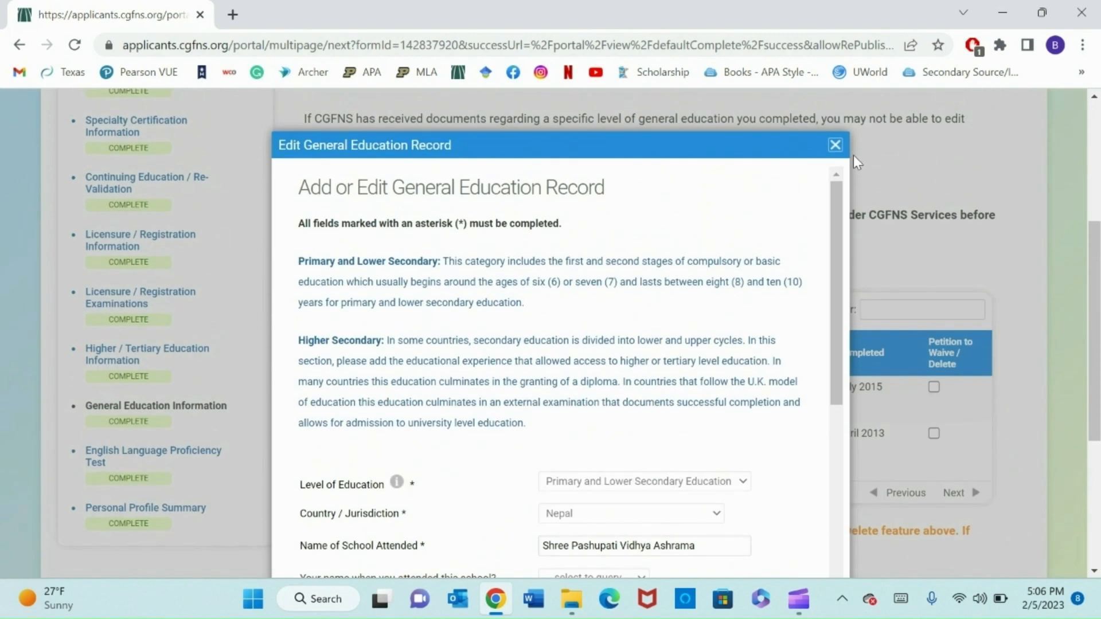
click(835, 146)
Step: Advance from General Education to the English Language Proficiency Test page
scroll(639, 365, down, 3)
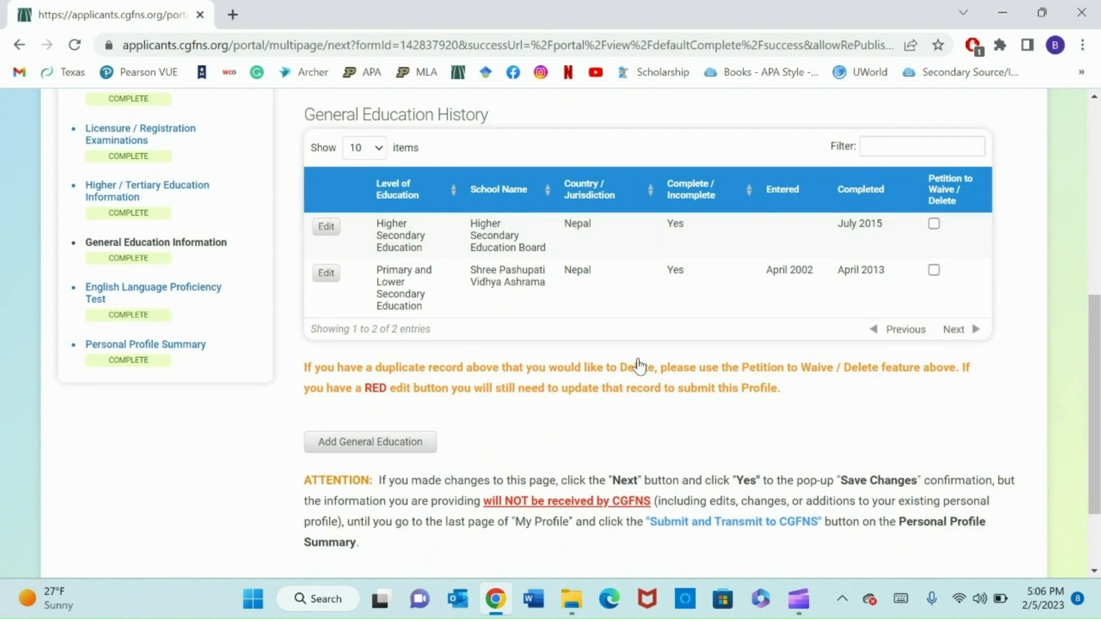
scroll(638, 366, down, 2)
click(882, 524)
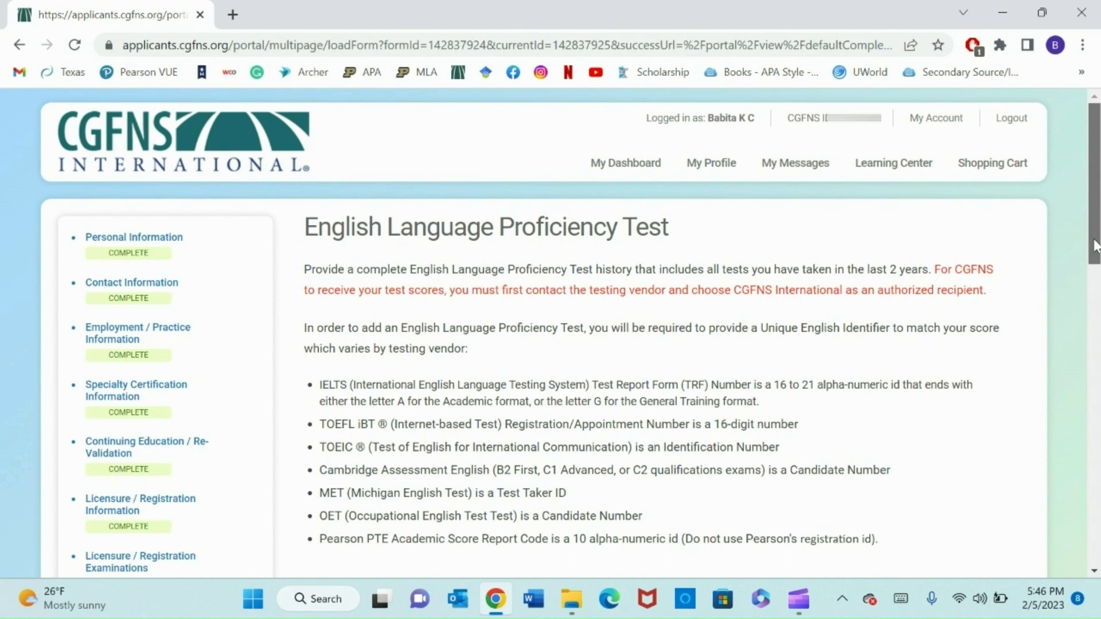
Step: Continue past the English test page to the Personal Profile Summary with sections marked COMPLETE
scroll(1092, 258, down, 1)
drag(1098, 259, 1097, 530)
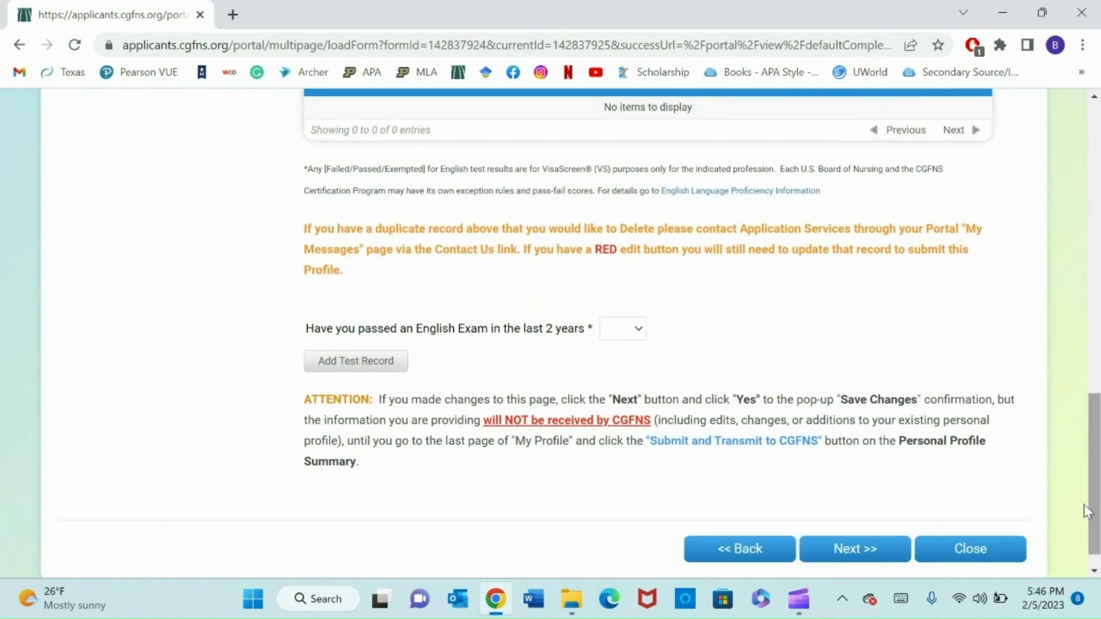
click(859, 549)
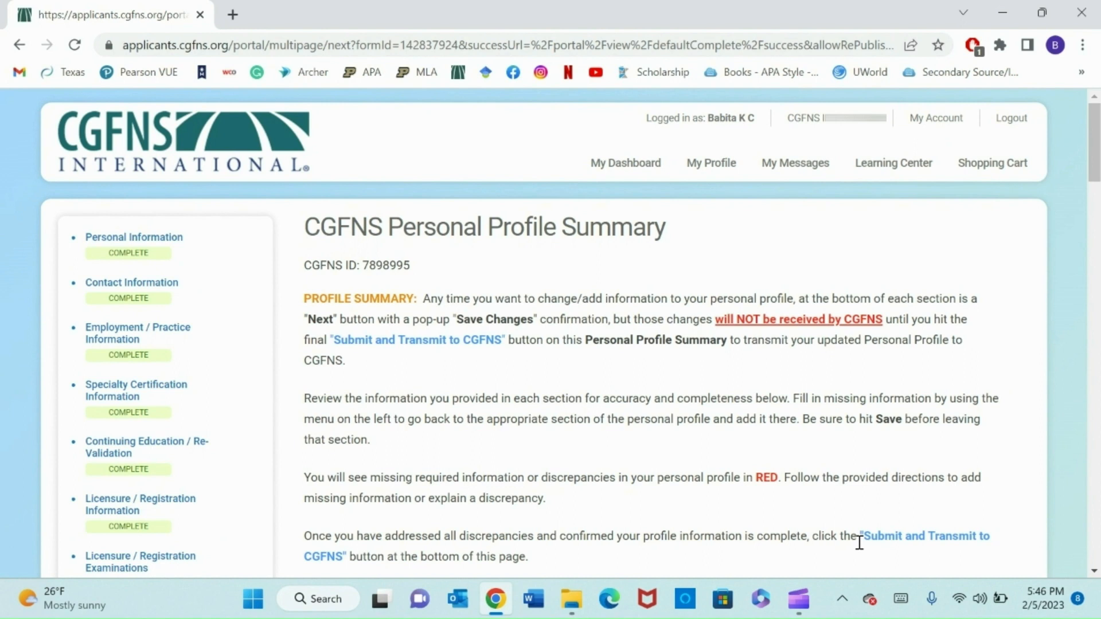
scroll(860, 542, down, 7)
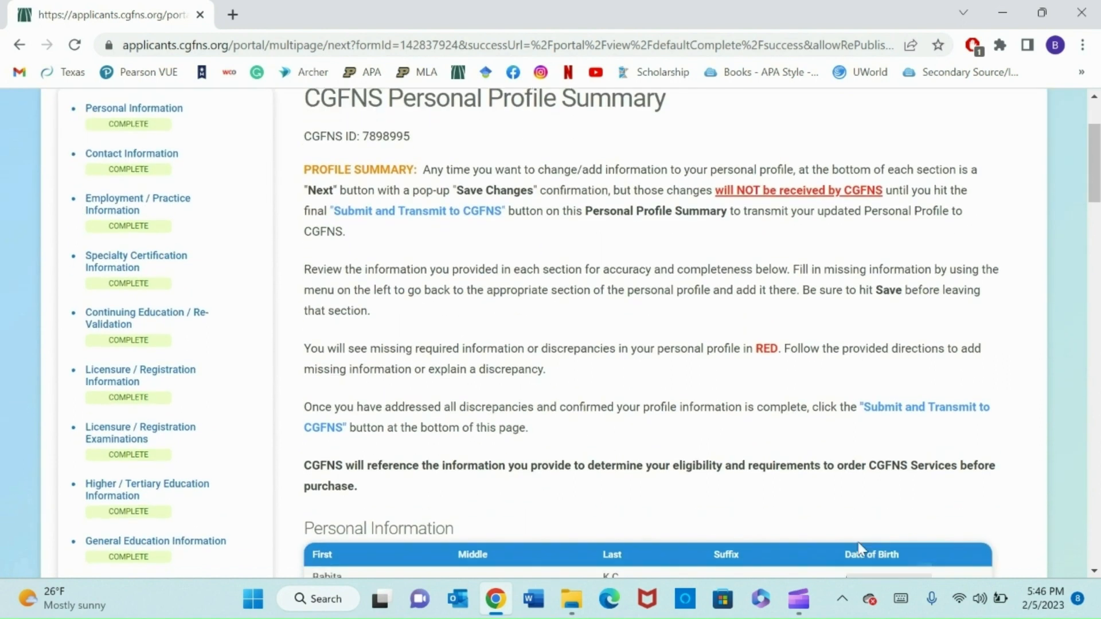
scroll(656, 499, down, 2)
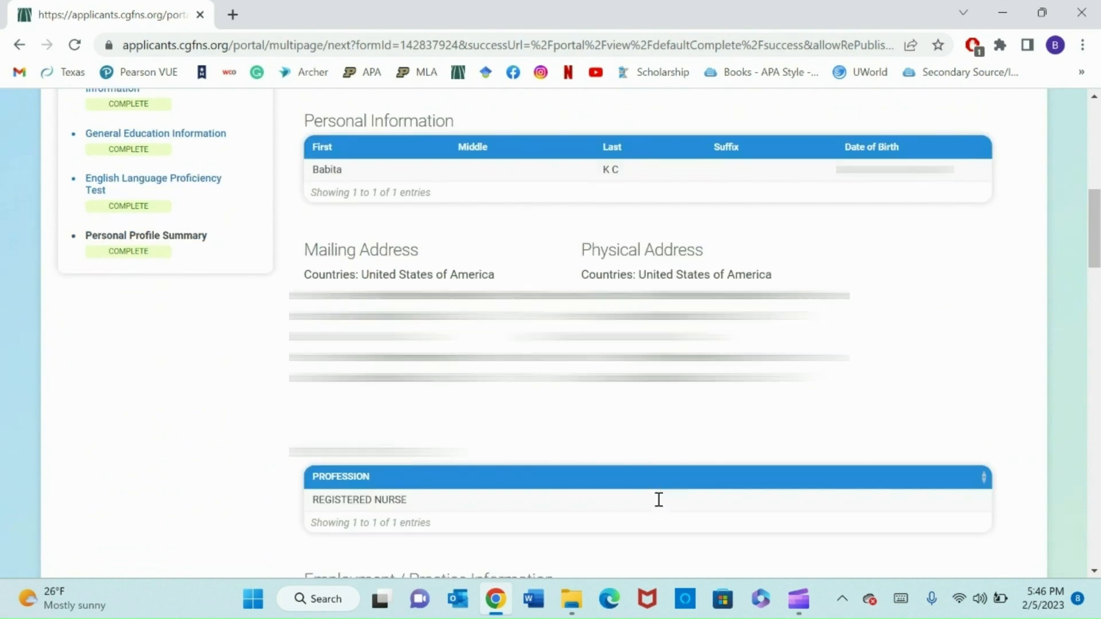
scroll(658, 504, down, 4)
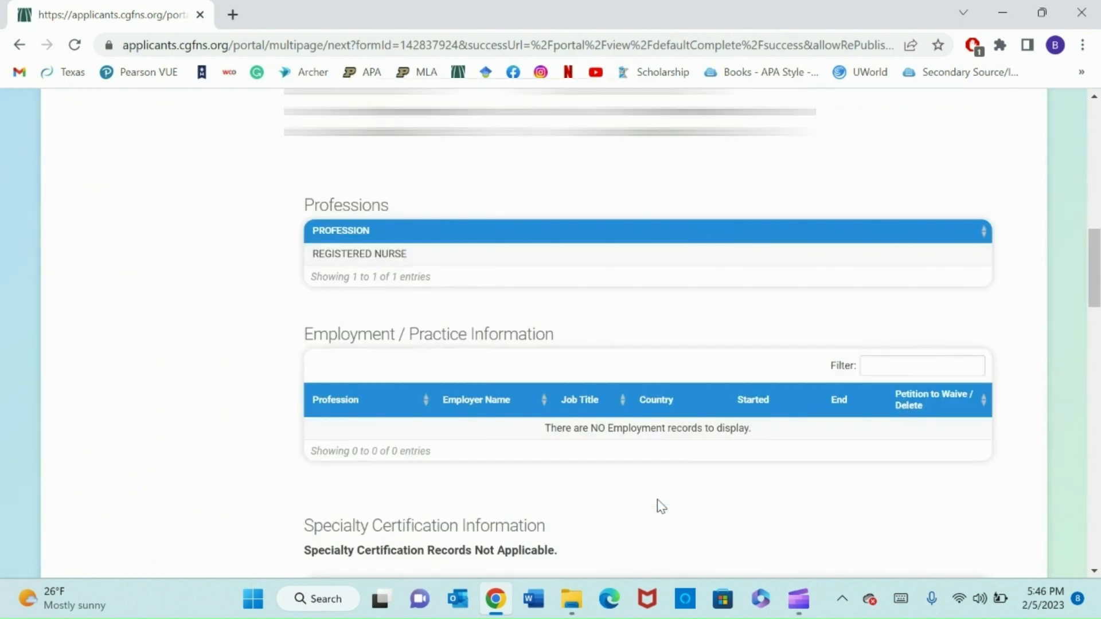
scroll(661, 507, down, 5)
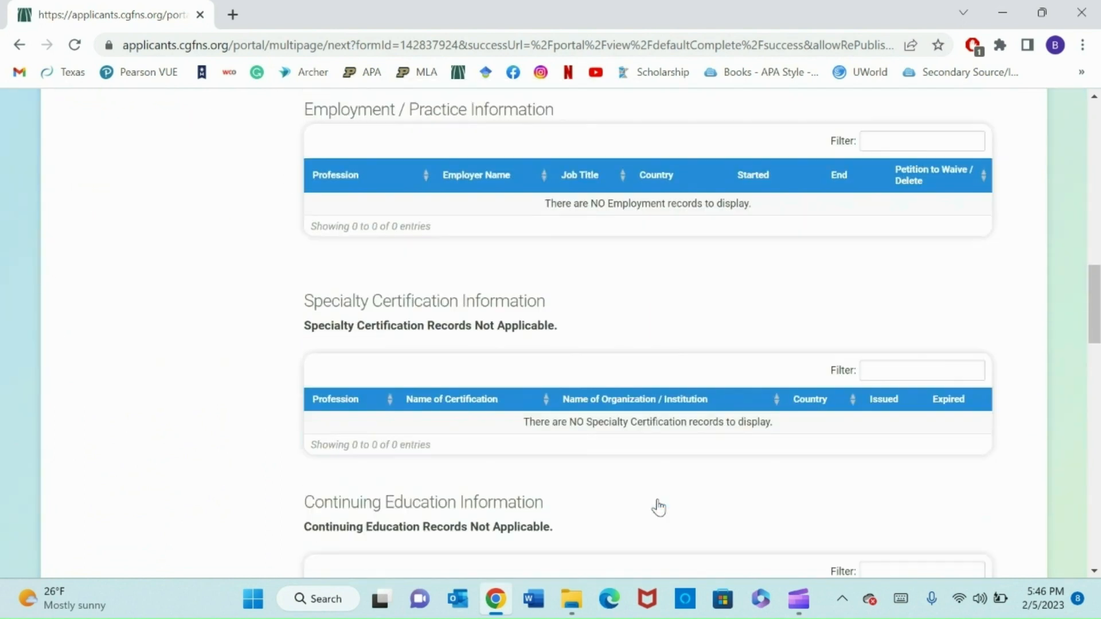
scroll(659, 506, down, 6)
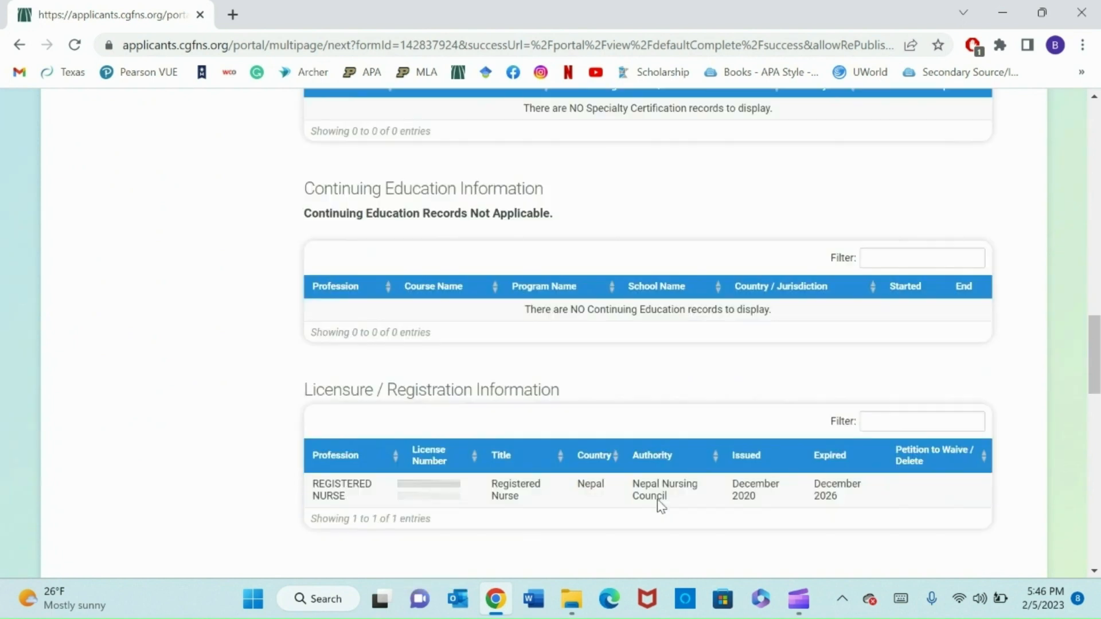
scroll(660, 505, down, 8)
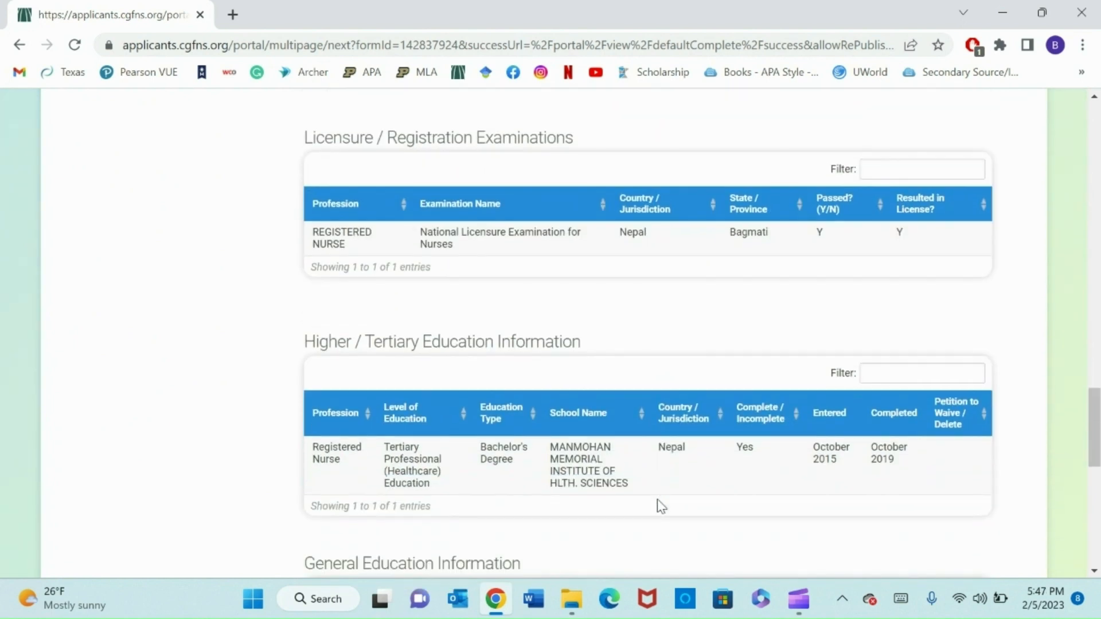
scroll(659, 504, down, 7)
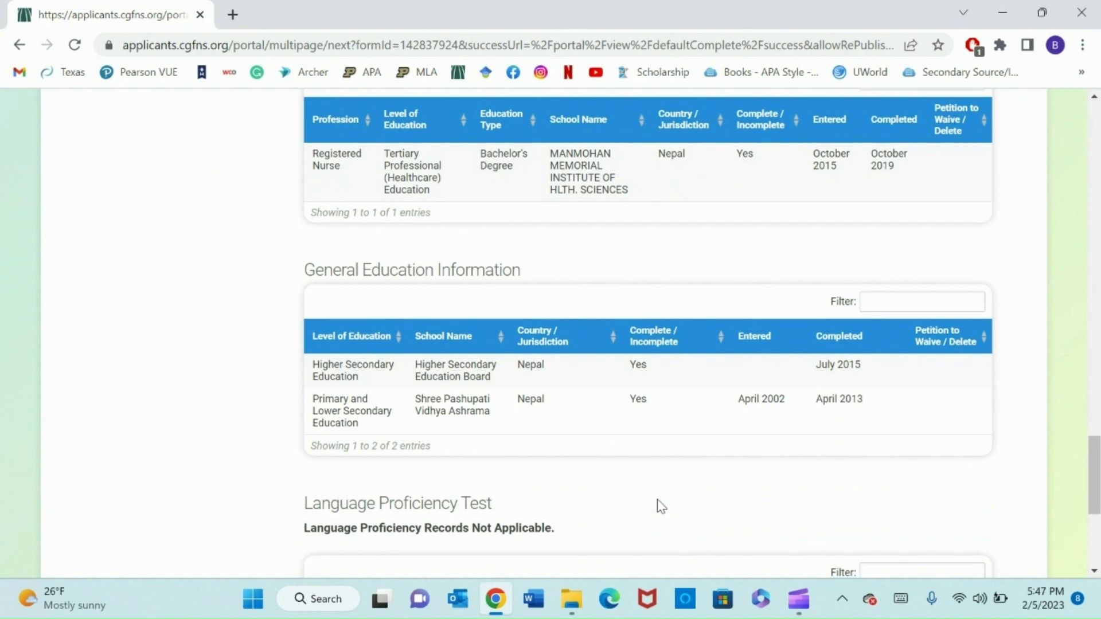
scroll(660, 504, down, 2)
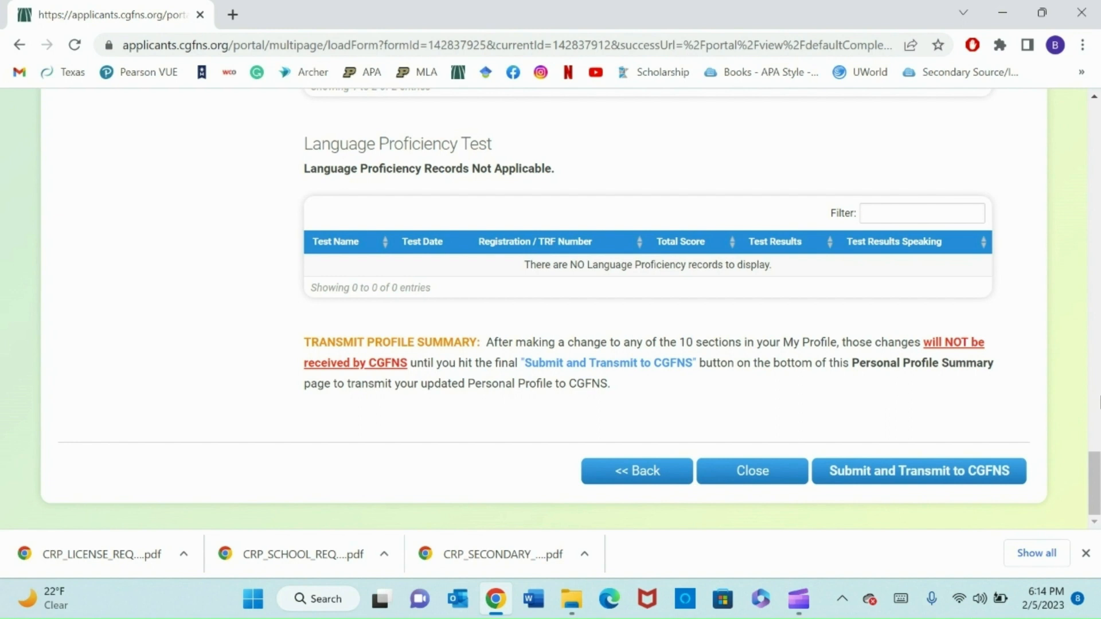
scroll(671, 342, up, 5)
scroll(671, 342, up, 10)
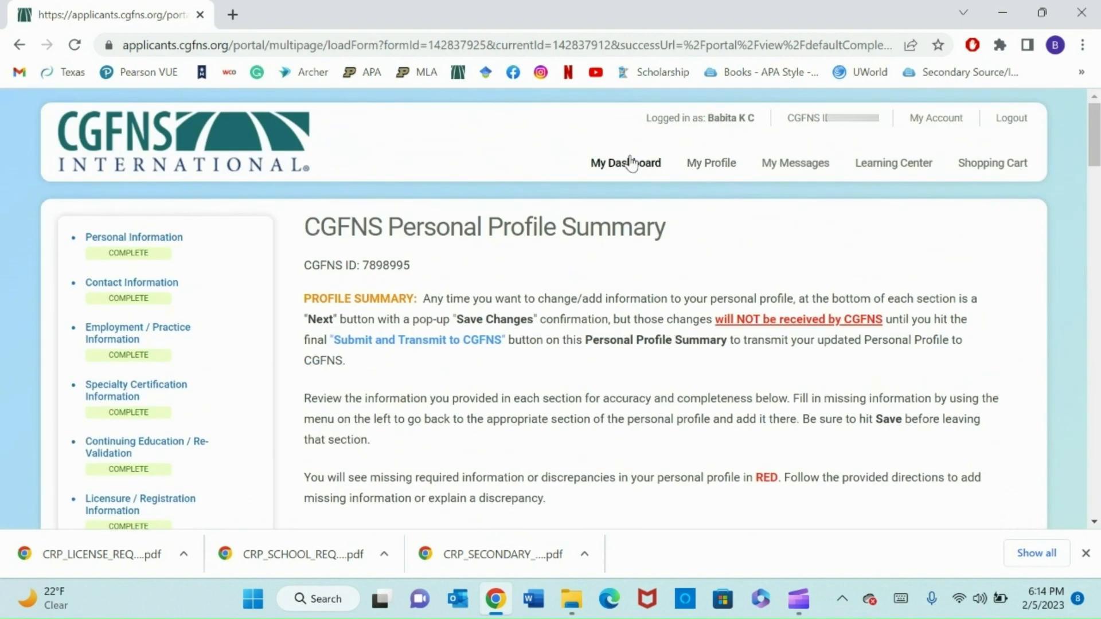
Step: Check the dashboard orders table, then open the CRP_SECONDARY Secondary School Diploma request PDF
click(632, 163)
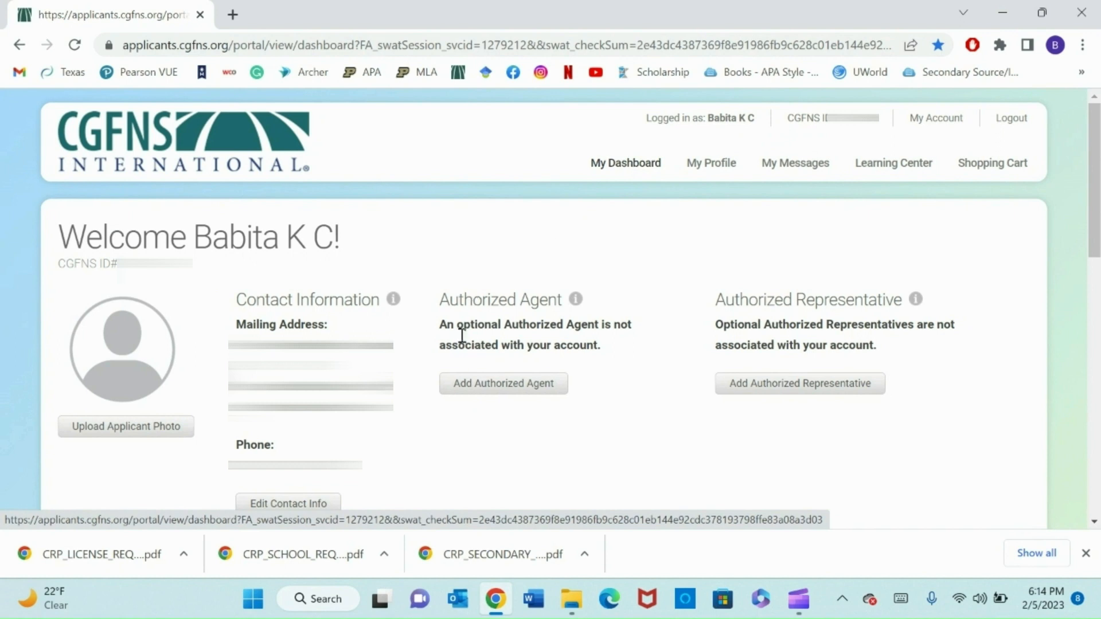
scroll(439, 387, down, 10)
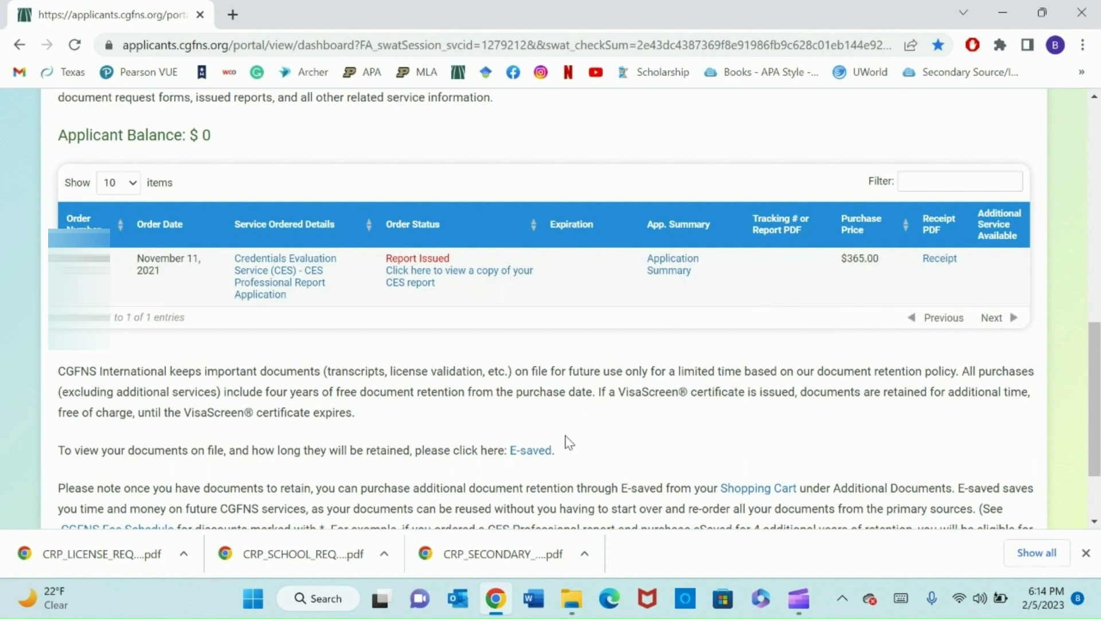
click(492, 556)
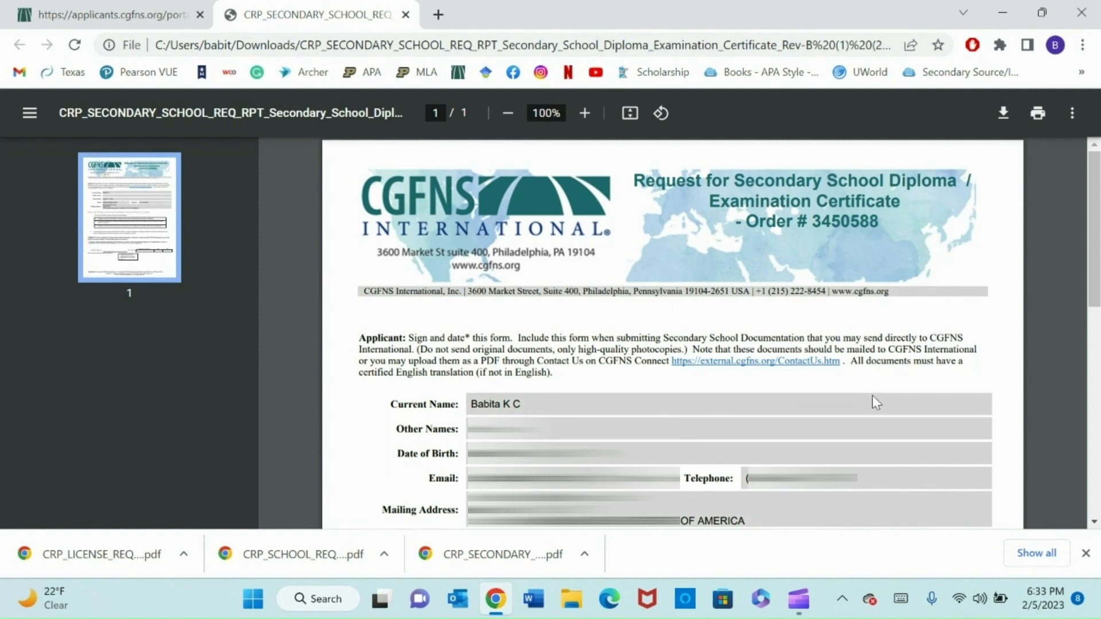
Step: Read the Secondary School Diploma request form to the mailing address, then open the Academic Records request PDF
scroll(873, 394, down, 2)
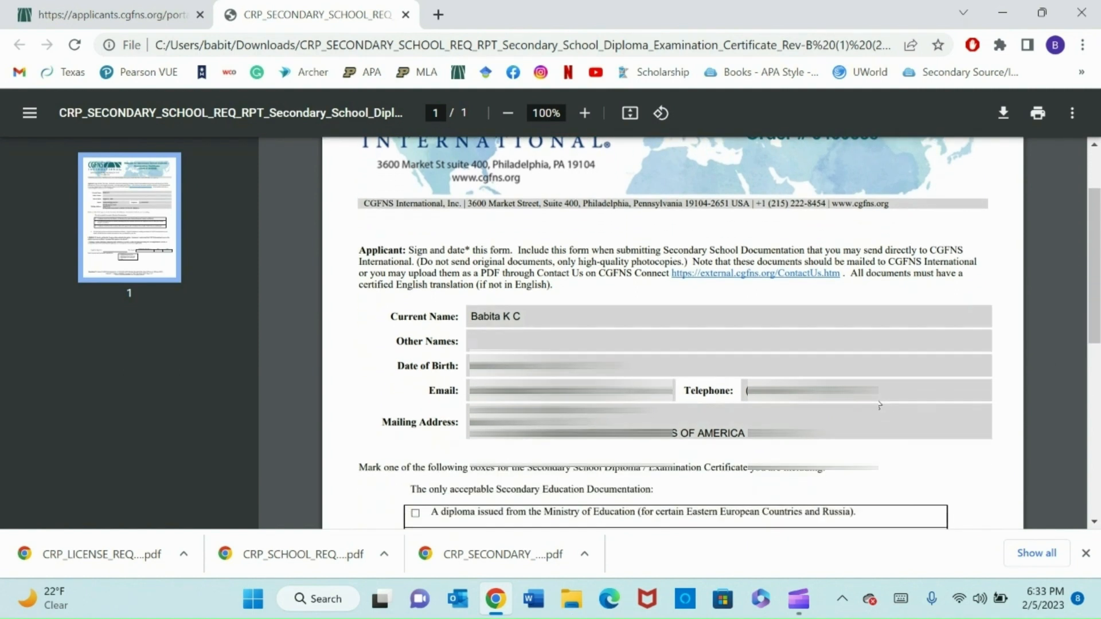
scroll(873, 394, down, 3)
scroll(872, 395, down, 2)
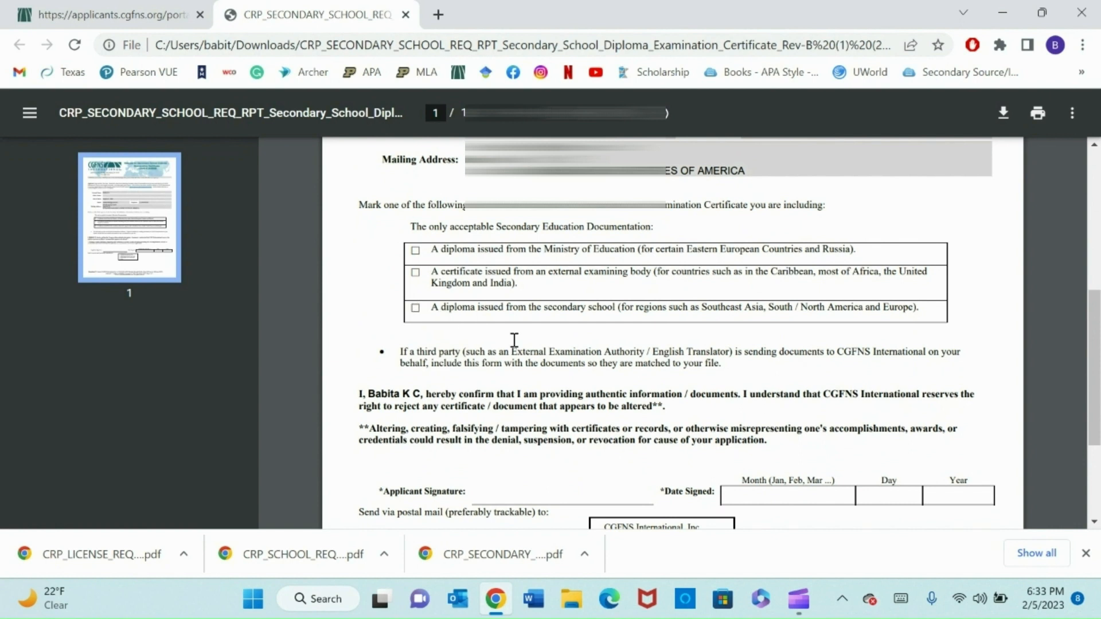
scroll(463, 308, down, 3)
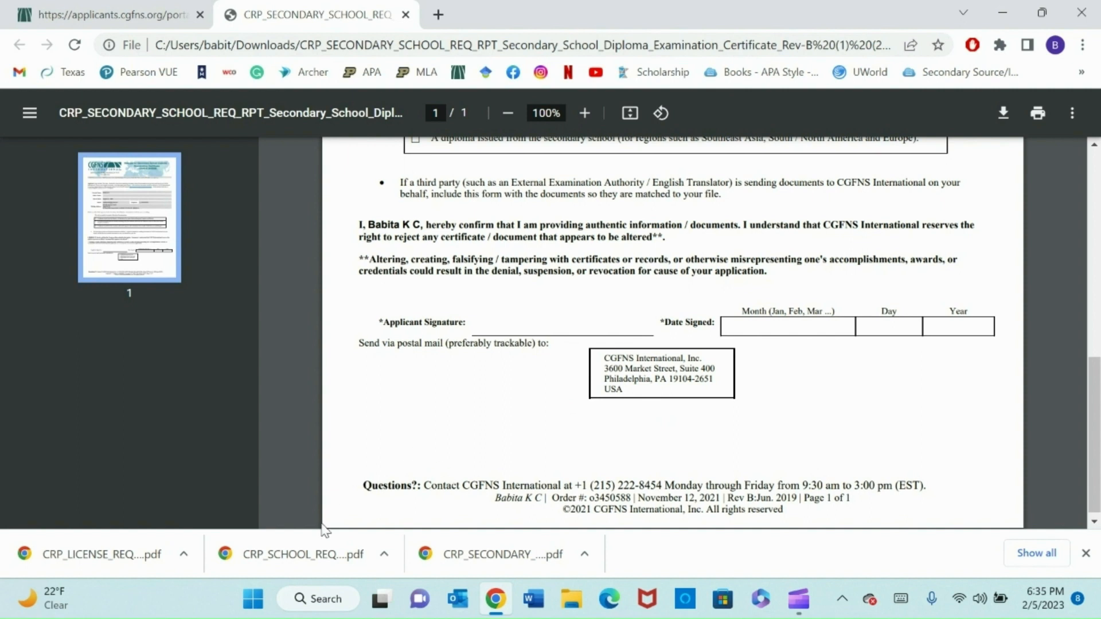
click(309, 556)
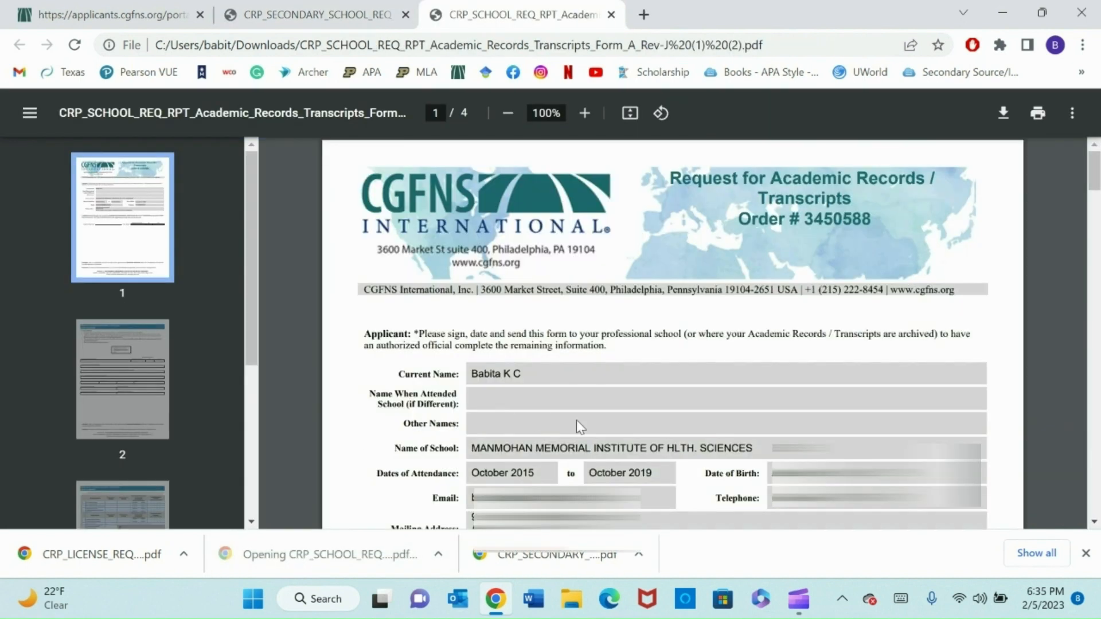
scroll(135, 410, down, 5)
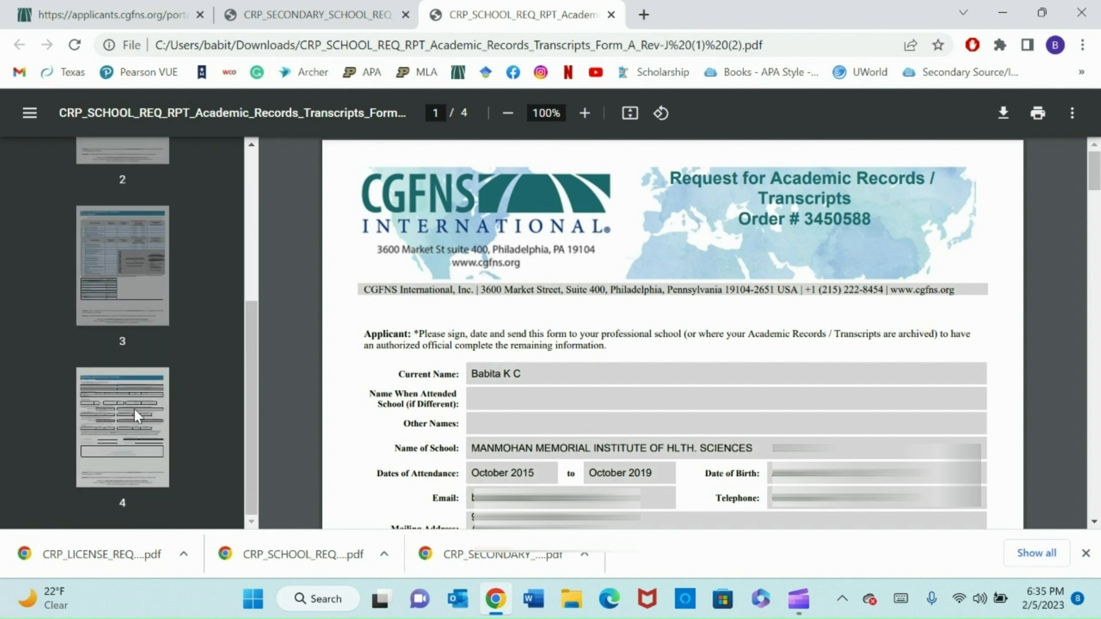
scroll(134, 408, up, 5)
scroll(625, 413, down, 3)
scroll(624, 413, up, 3)
scroll(632, 424, down, 4)
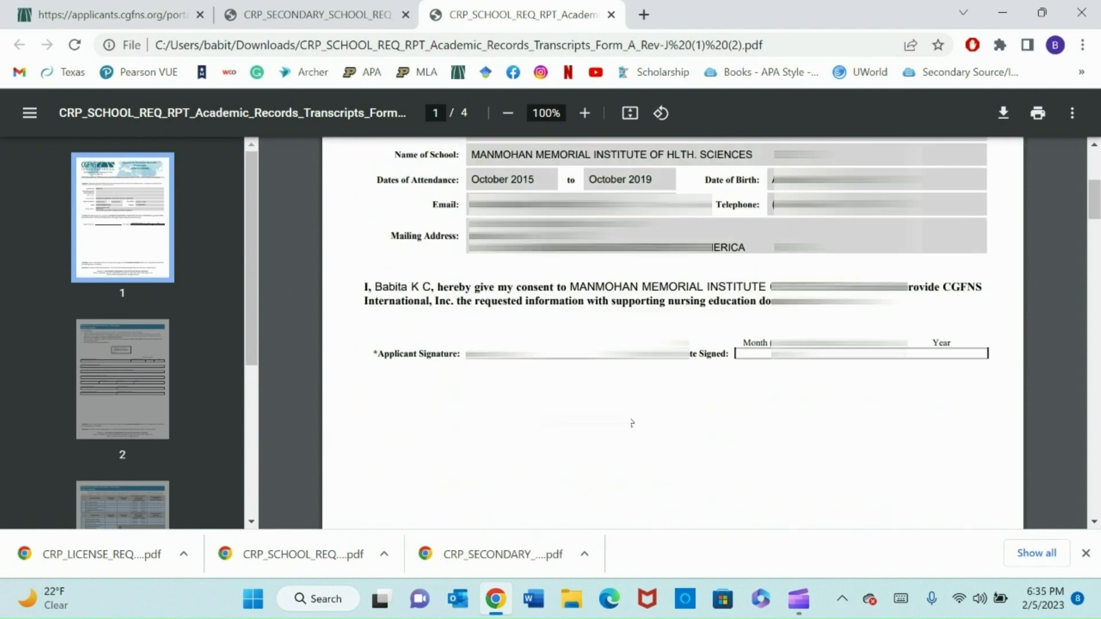
scroll(633, 424, down, 8)
scroll(628, 420, down, 20)
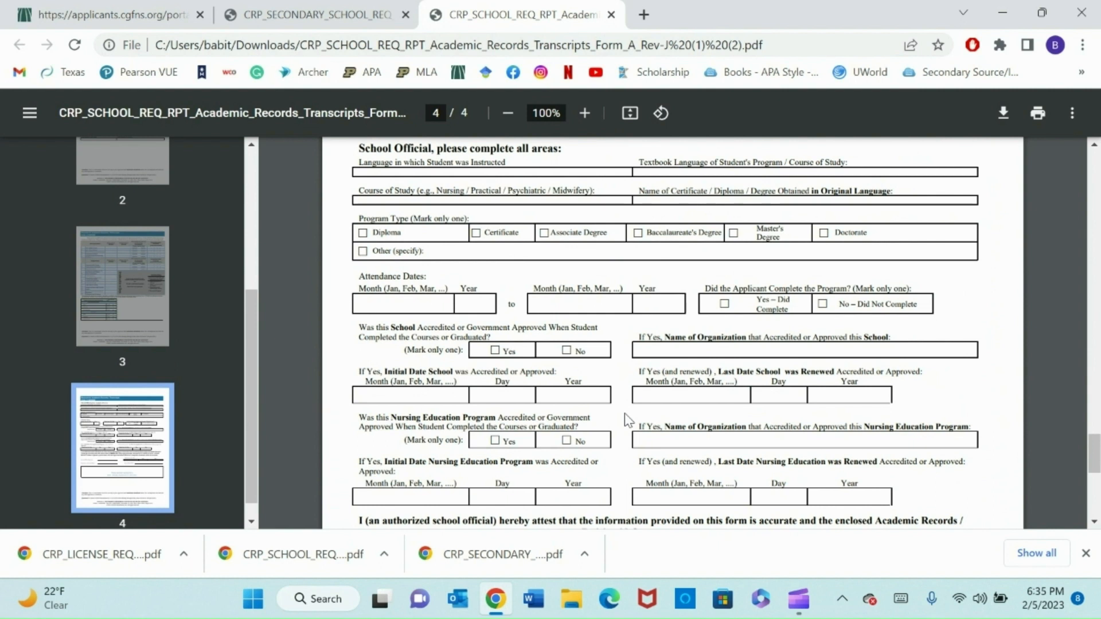
scroll(629, 422, up, 20)
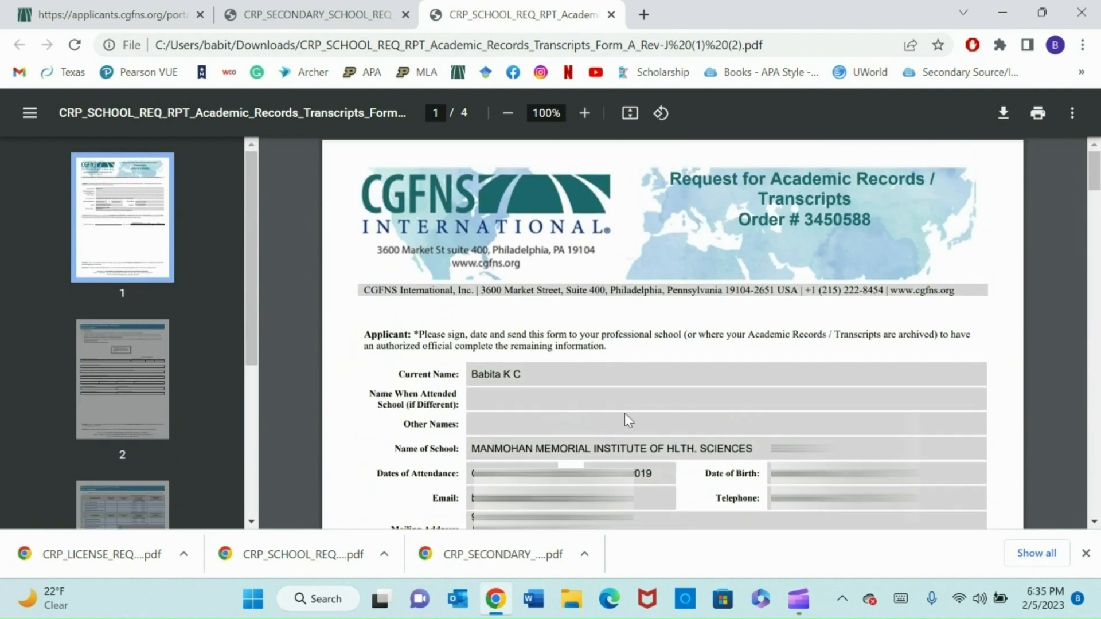
scroll(625, 413, down, 6)
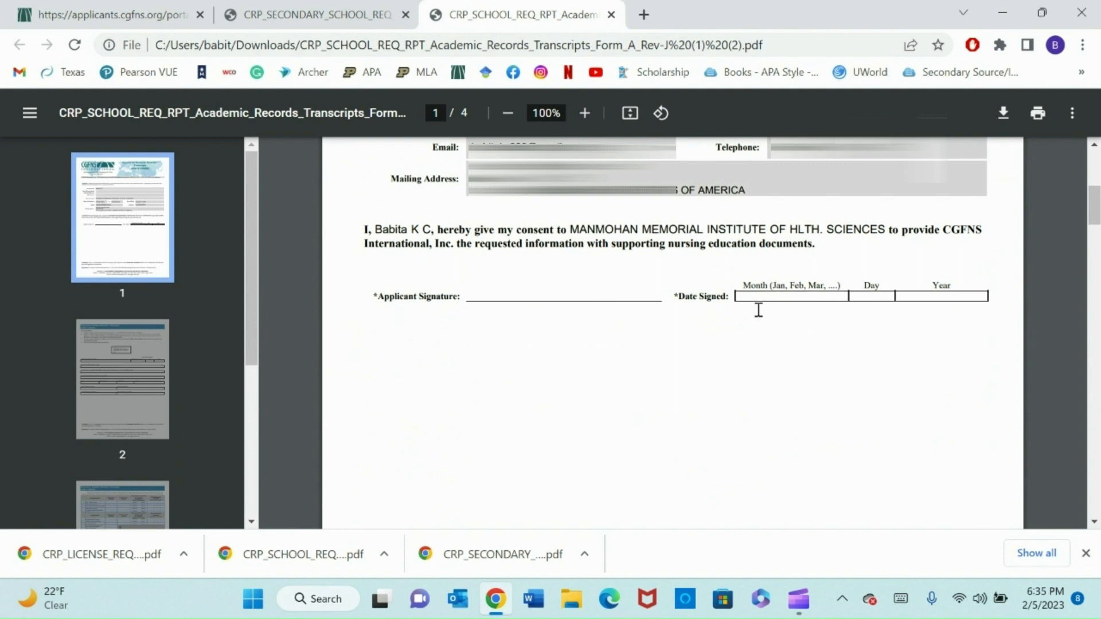
scroll(678, 267, up, 6)
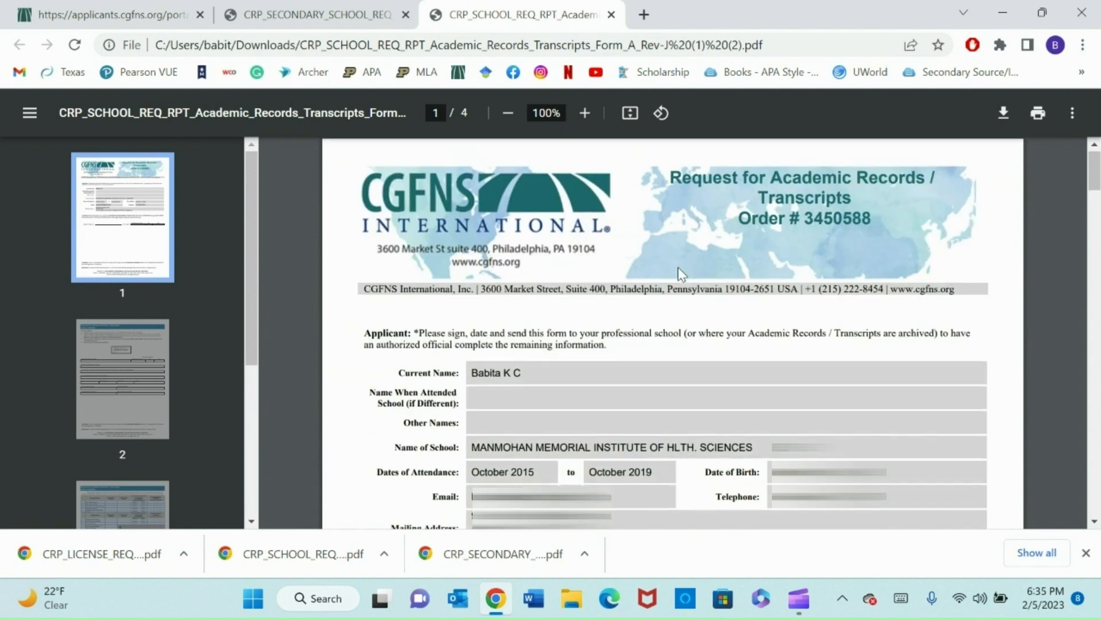
scroll(678, 267, down, 15)
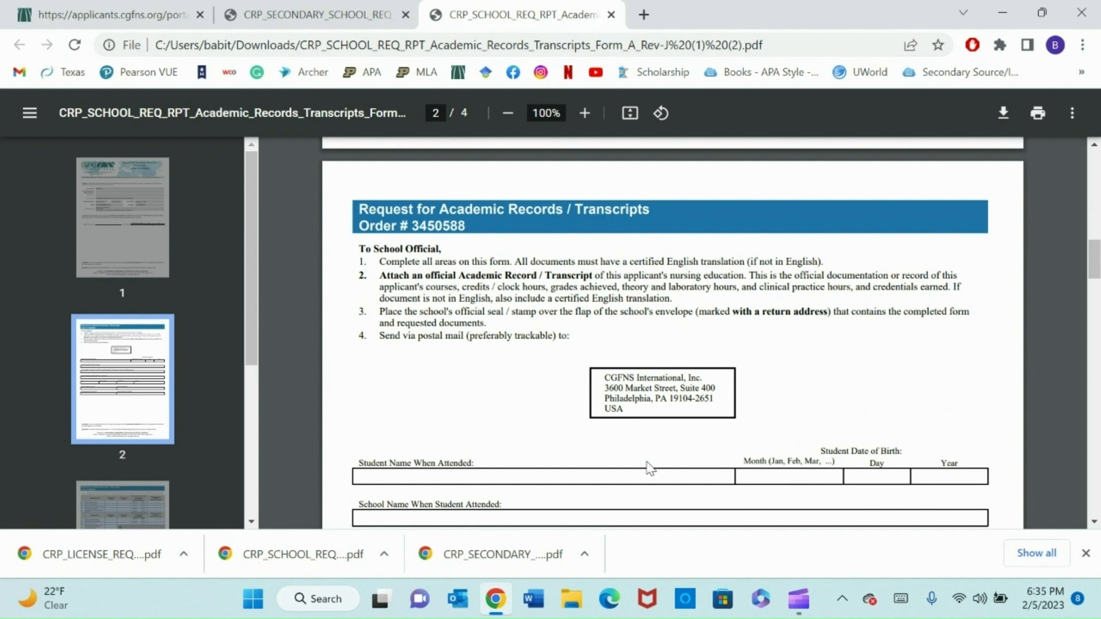
scroll(650, 467, down, 5)
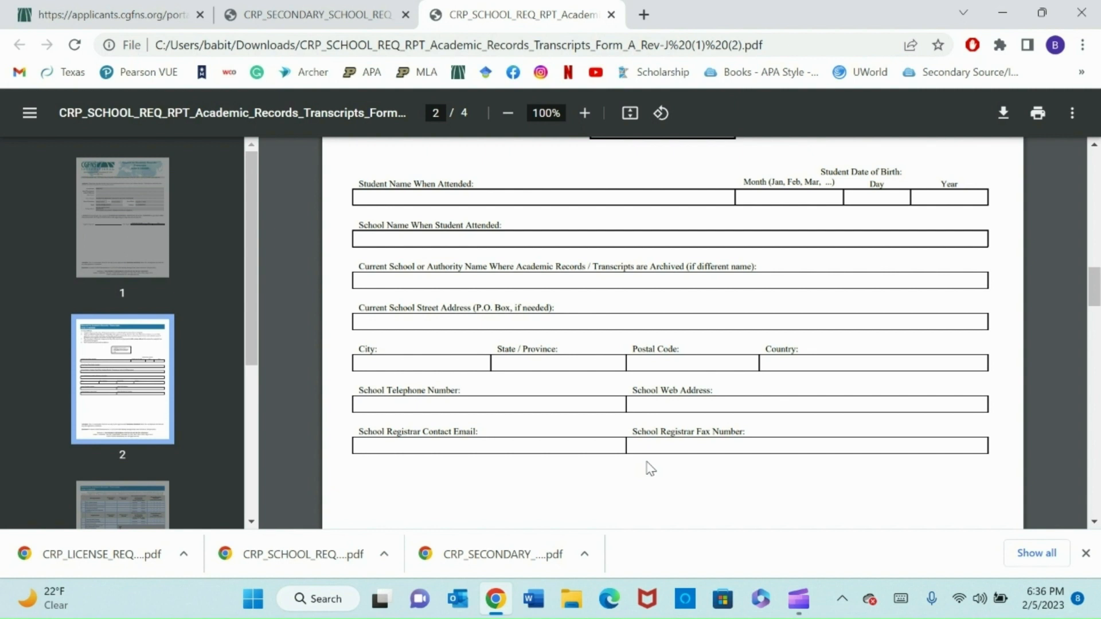
scroll(650, 468, up, 15)
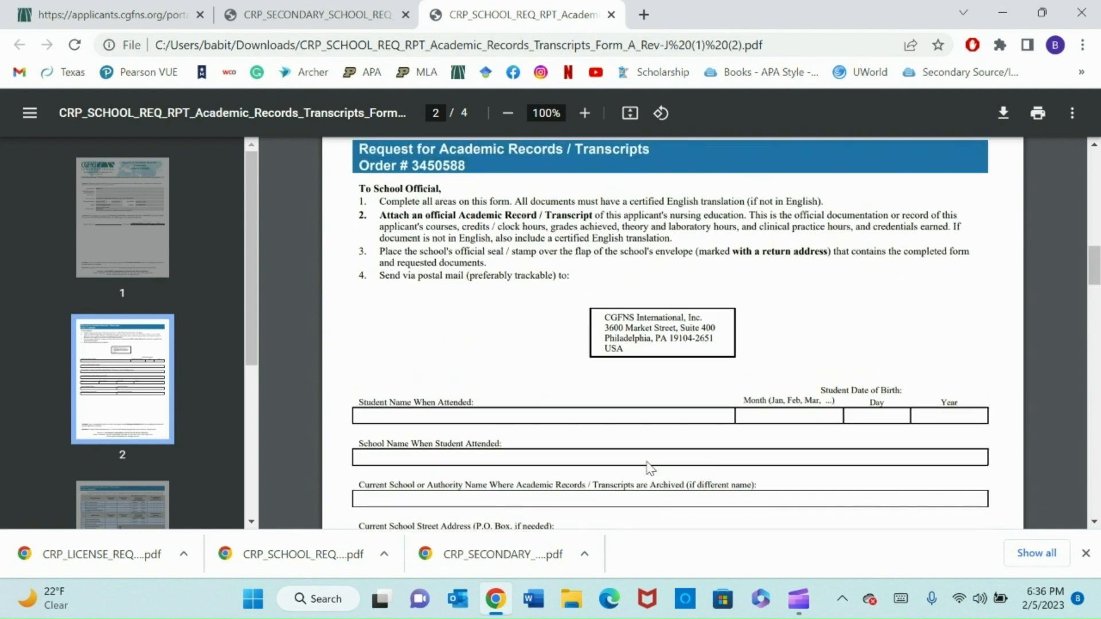
scroll(650, 468, down, 3)
scroll(650, 469, up, 2)
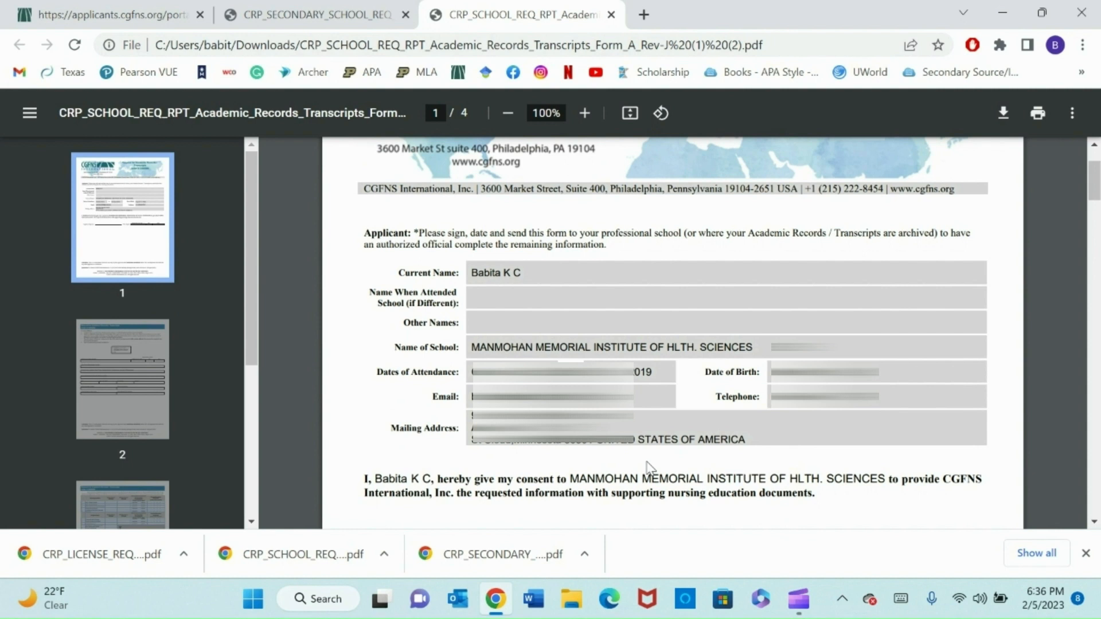
scroll(650, 469, down, 7)
scroll(650, 469, up, 8)
scroll(650, 468, down, 3)
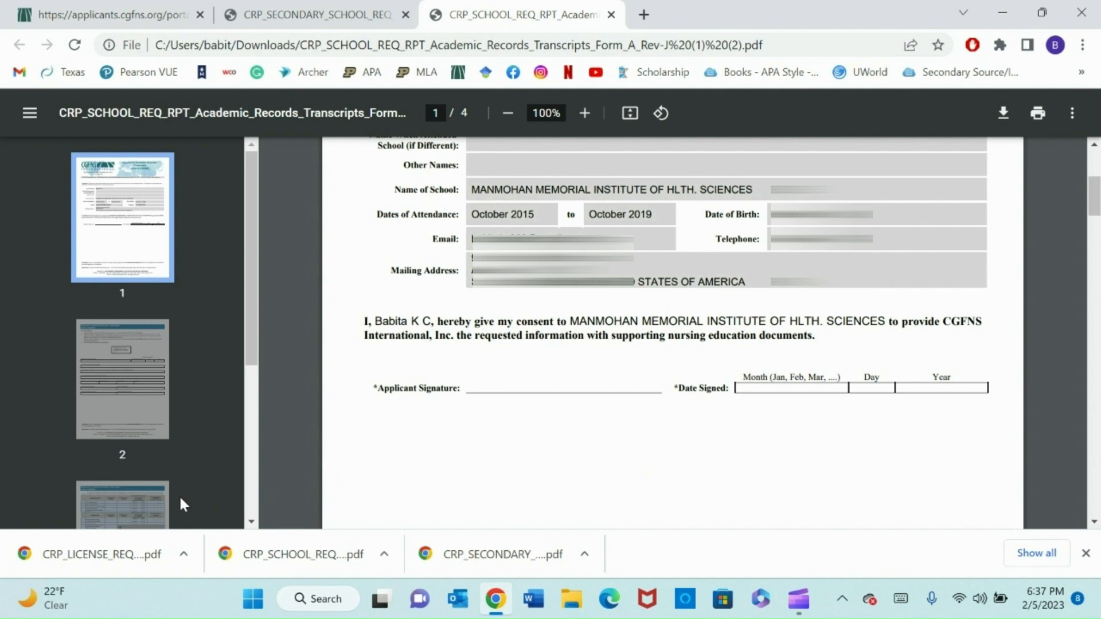
Step: Read the CRP_LICENSE_REQ form through all 3 pages, then return to the applicant dashboard
click(119, 557)
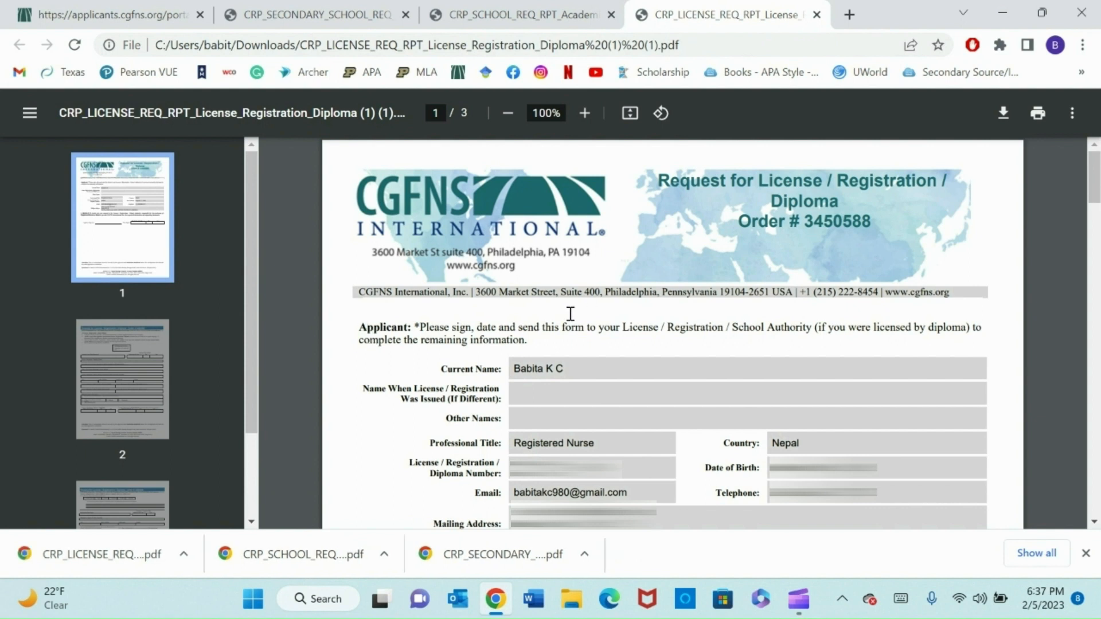
scroll(571, 314, down, 3)
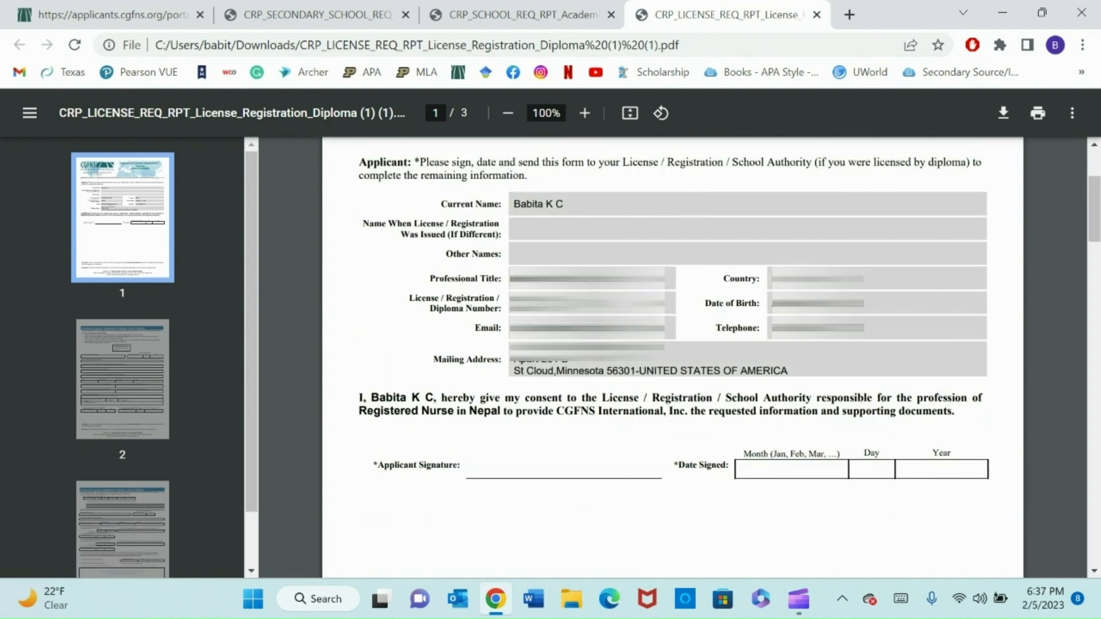
scroll(570, 313, up, 3)
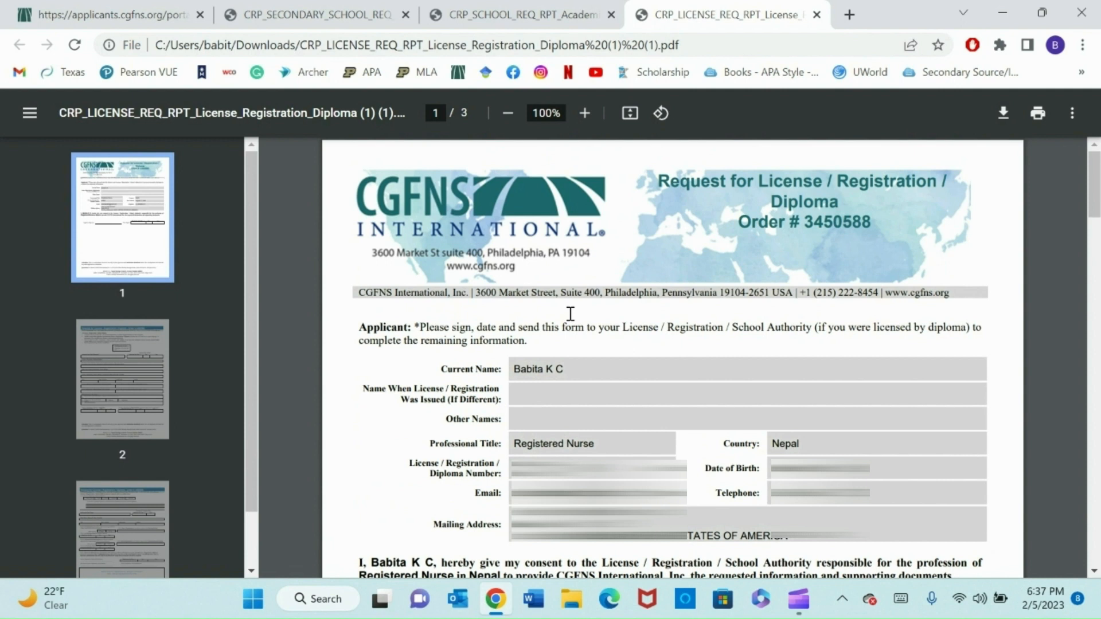
scroll(571, 314, down, 3)
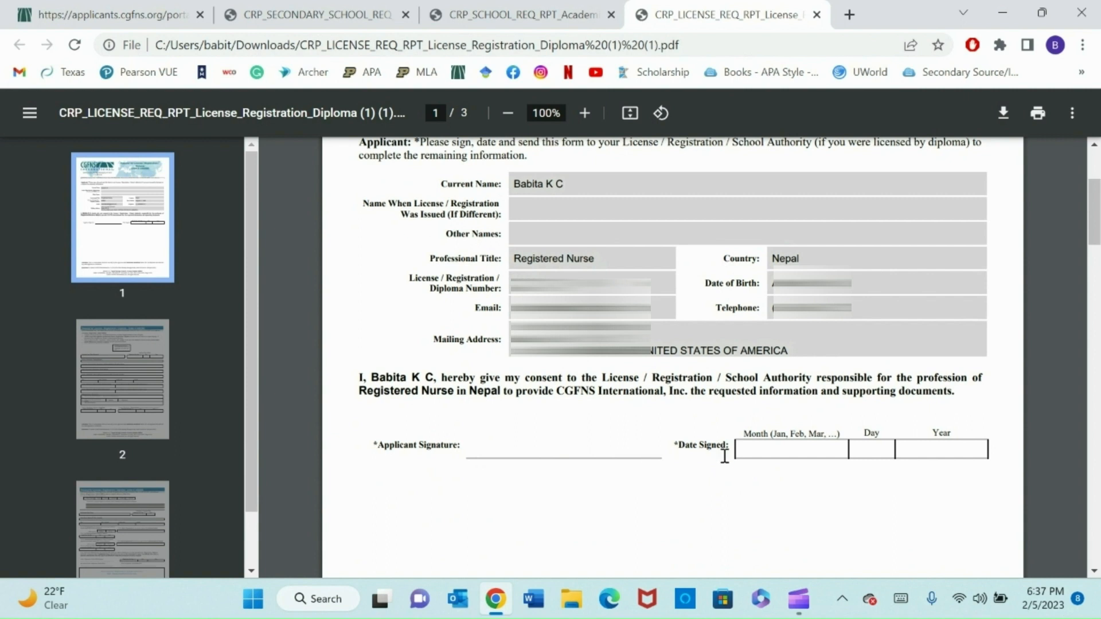
scroll(724, 456, down, 8)
scroll(724, 456, down, 20)
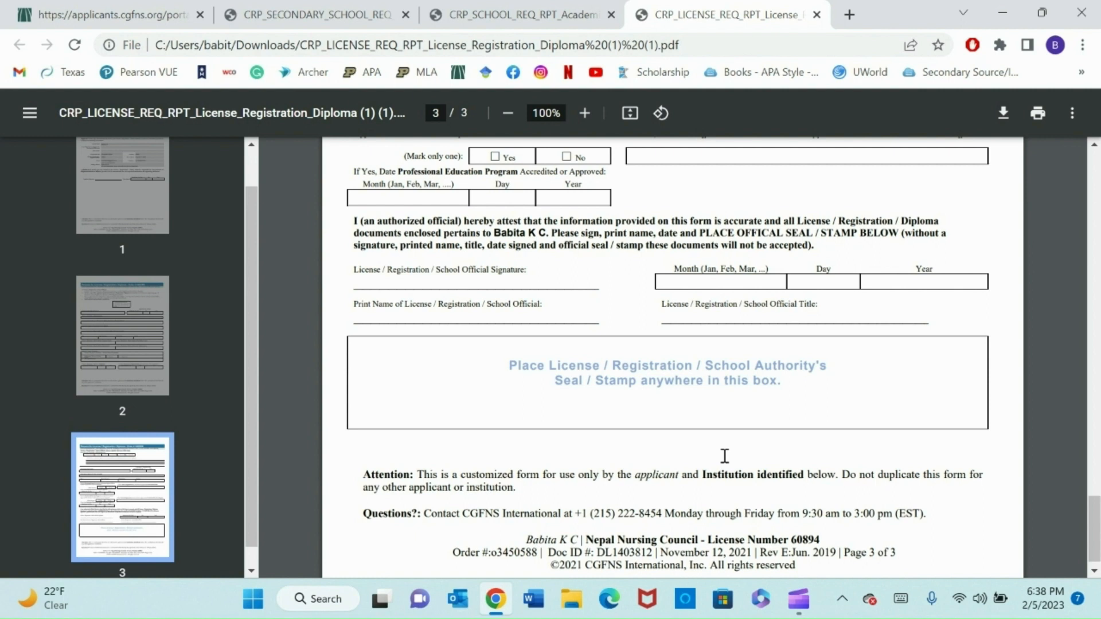
scroll(724, 456, up, 5)
scroll(725, 456, down, 5)
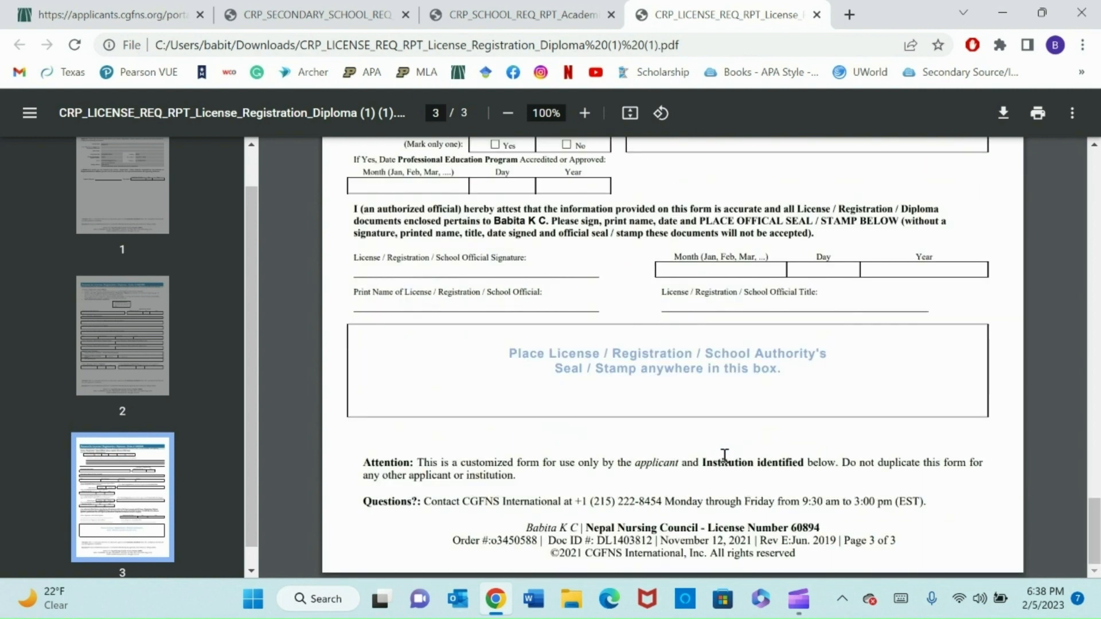
scroll(724, 456, up, 1)
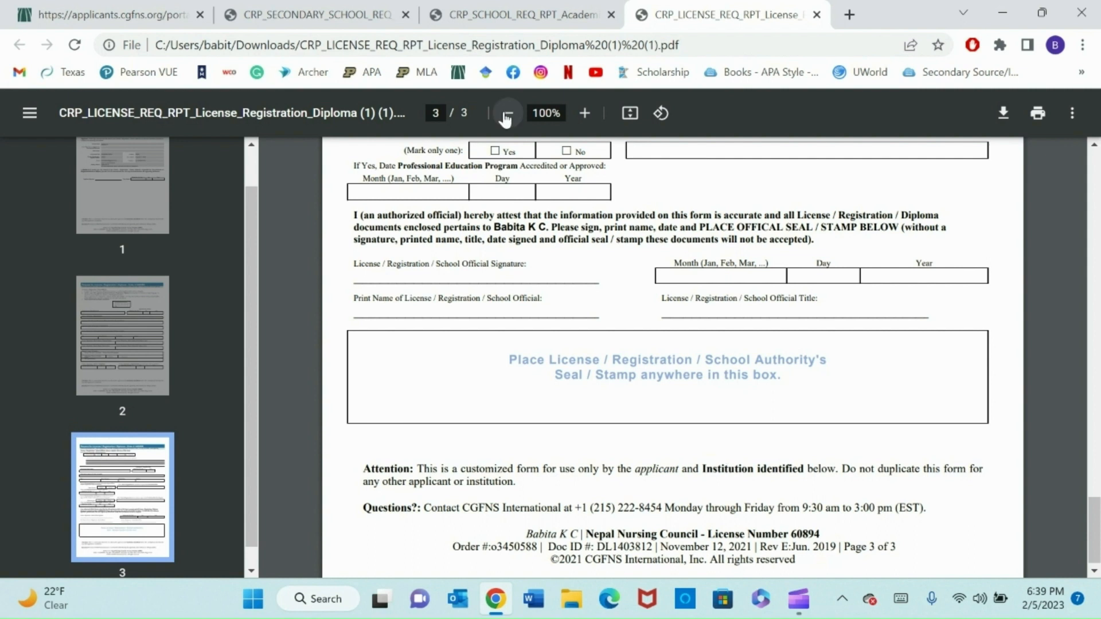
click(114, 17)
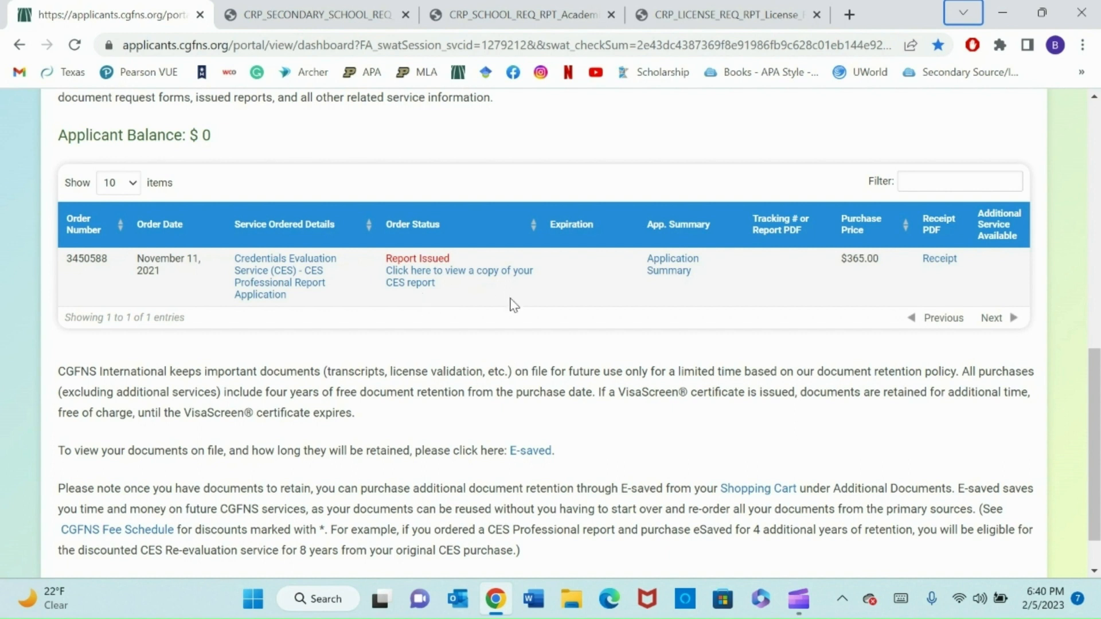
Step: Open the Credentials Evaluation Service (CES) order from the dashboard's Service Ordered Details table
scroll(335, 387, down, 1)
scroll(334, 385, down, 1)
scroll(336, 388, up, 5)
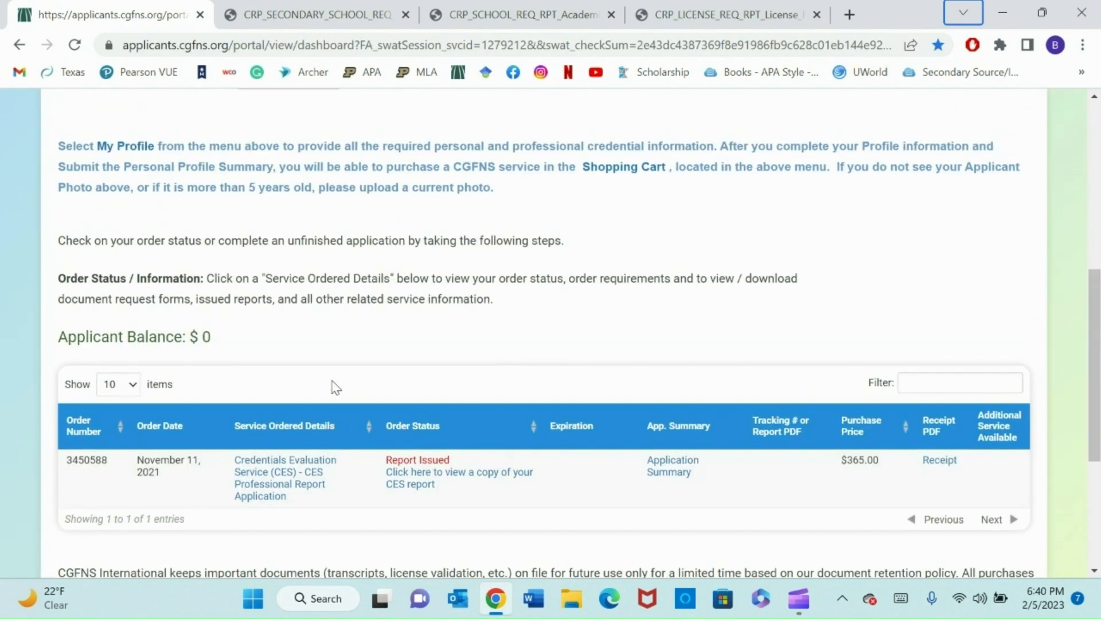
scroll(336, 387, up, 5)
scroll(336, 387, down, 5)
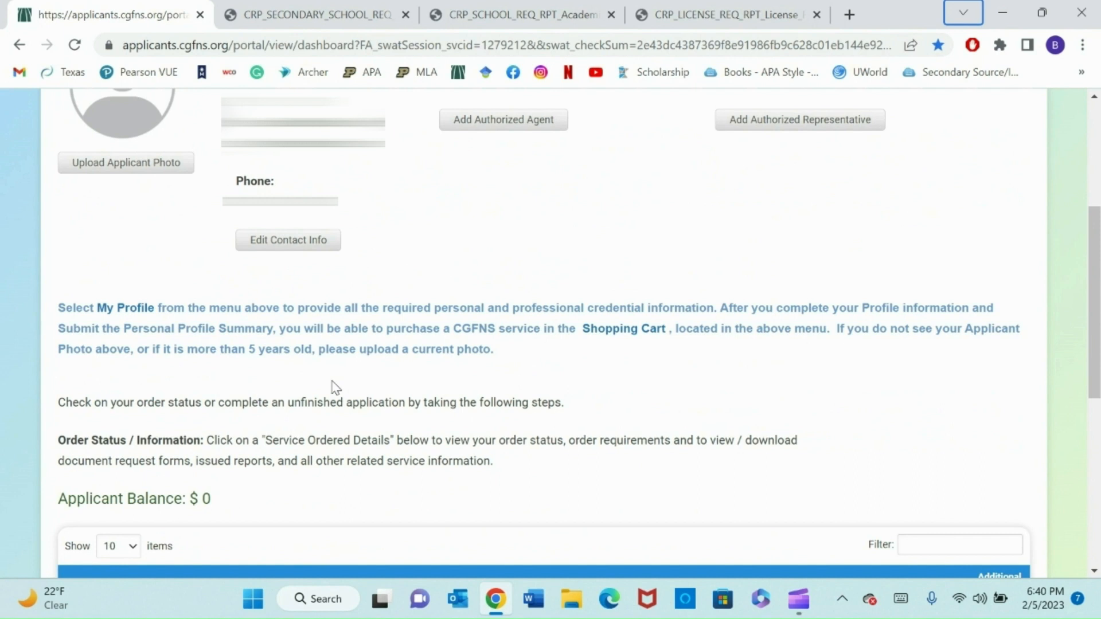
scroll(336, 388, down, 2)
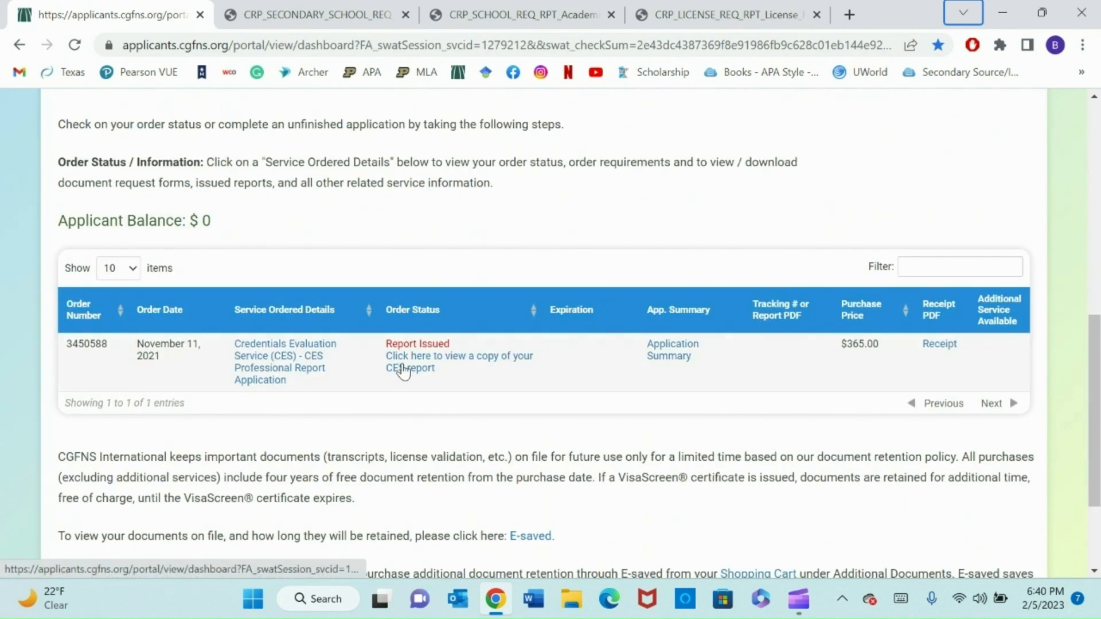
click(282, 362)
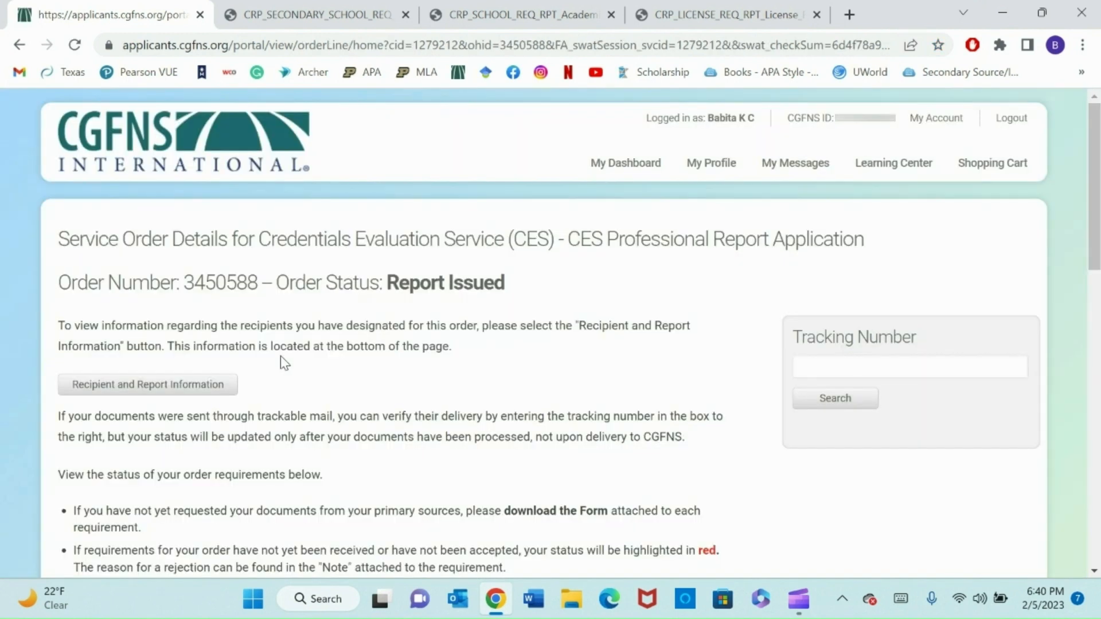
Step: Review the requirement cards and General Requirements table, then return to the top of the page
scroll(280, 355, down, 5)
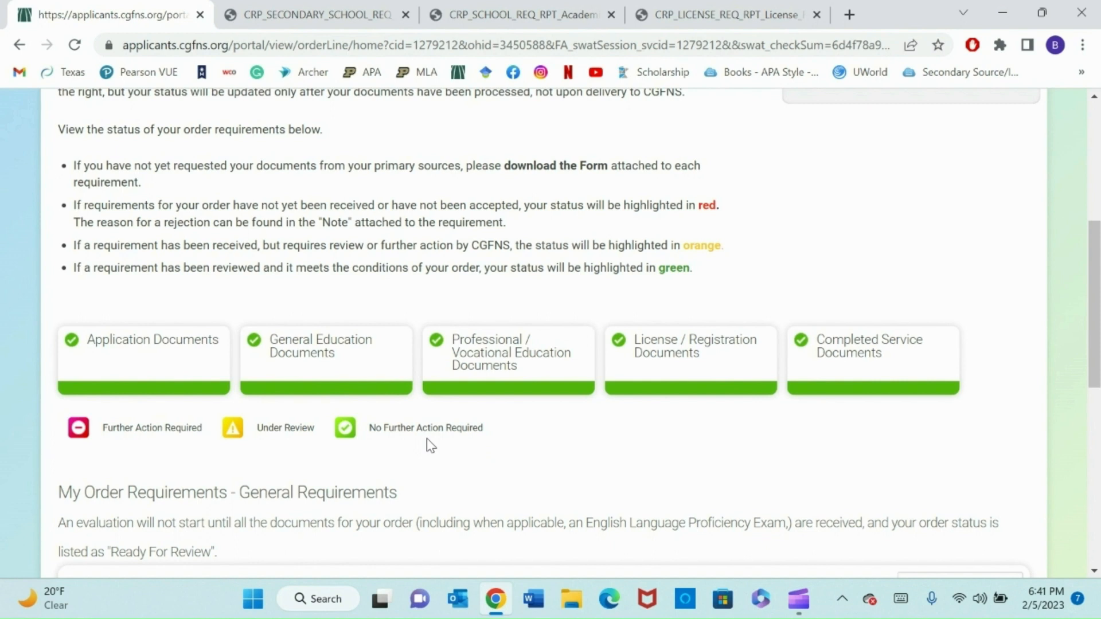
scroll(427, 438, down, 4)
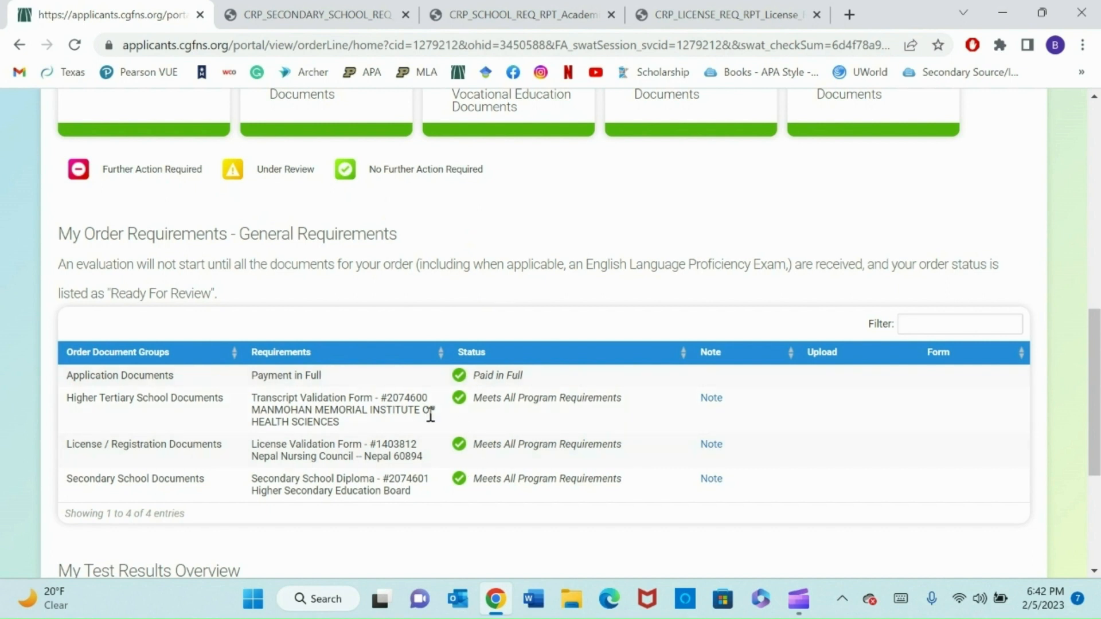
scroll(436, 373, up, 10)
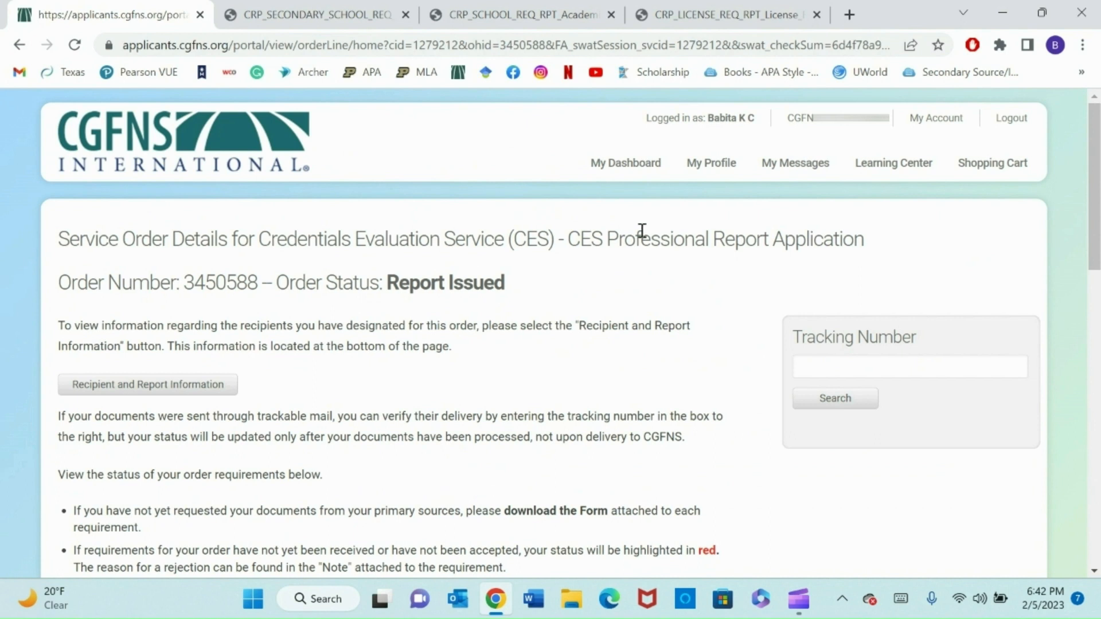
click(787, 172)
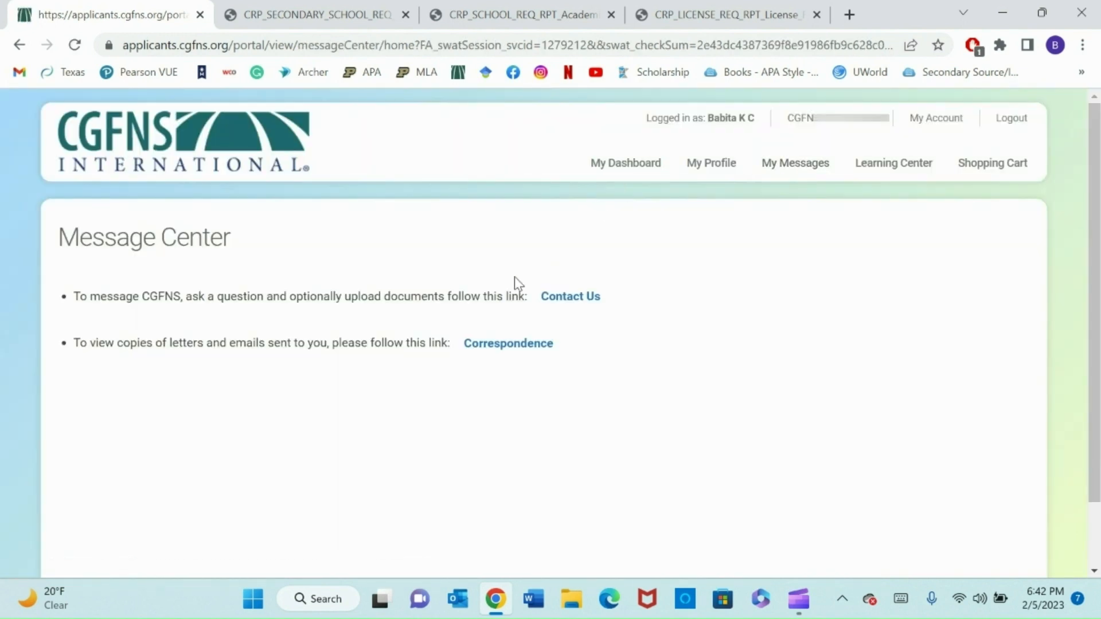
click(481, 346)
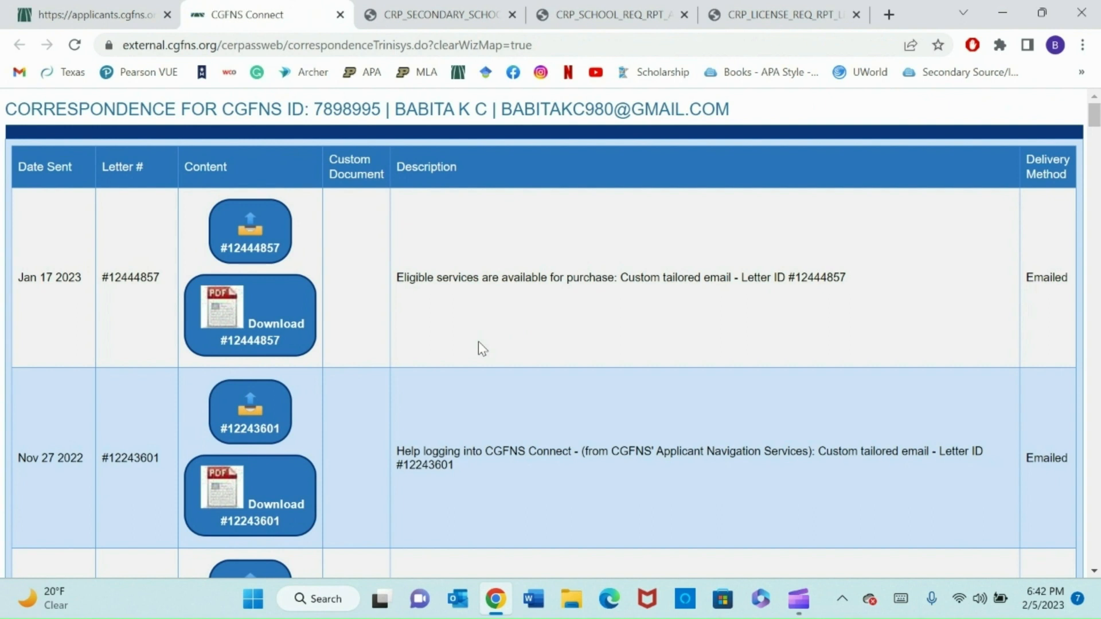
scroll(76, 310, down, 1)
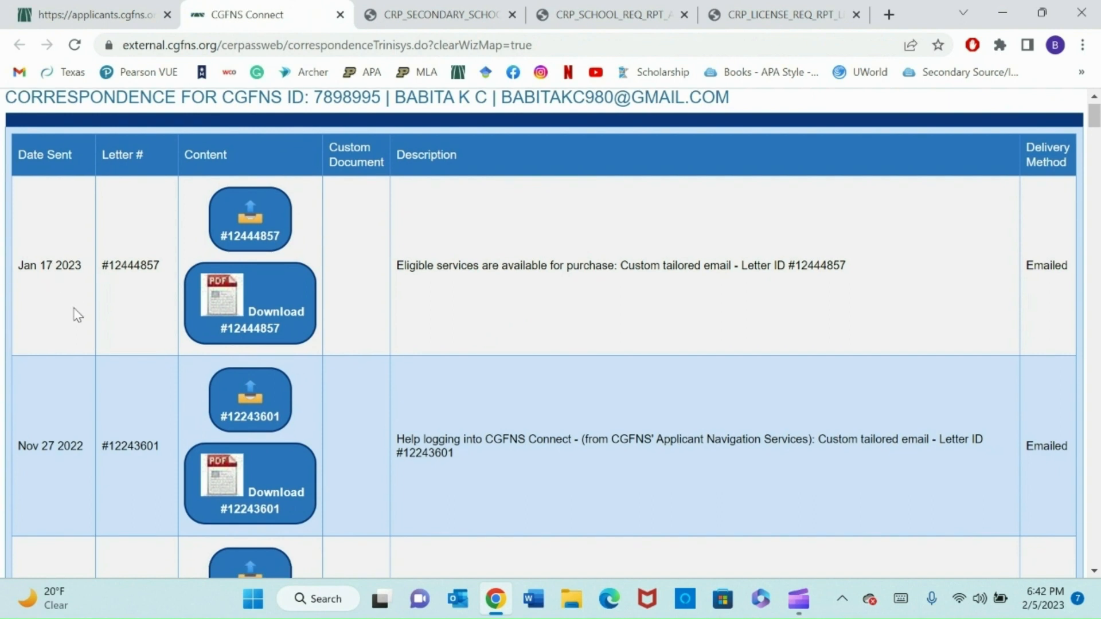
scroll(69, 303, down, 5)
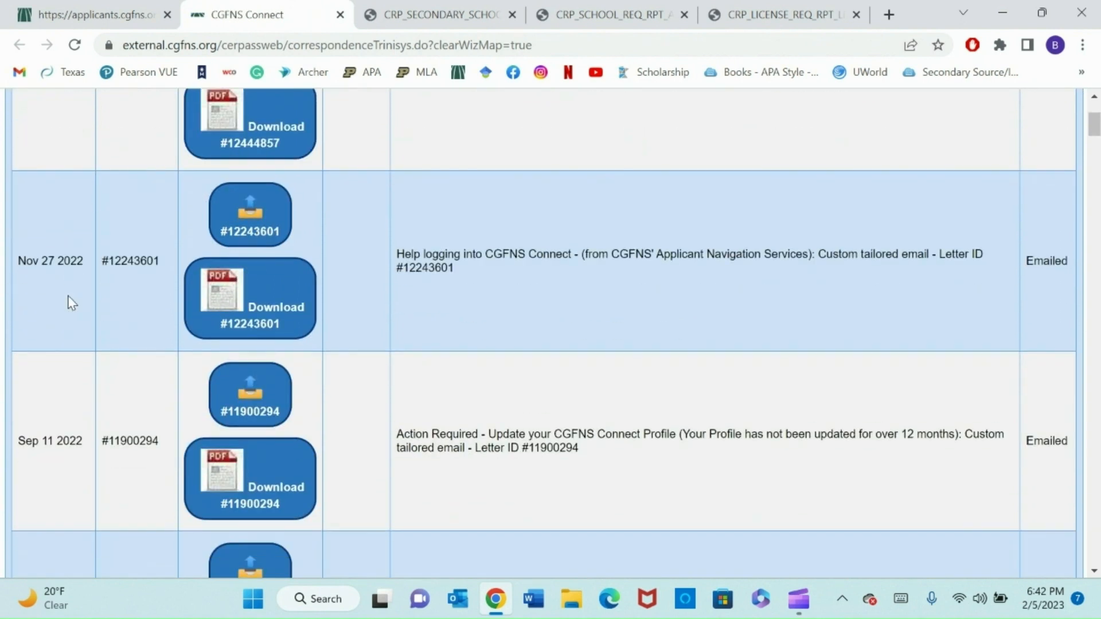
scroll(69, 303, down, 2)
scroll(69, 303, up, 4)
scroll(68, 302, down, 4)
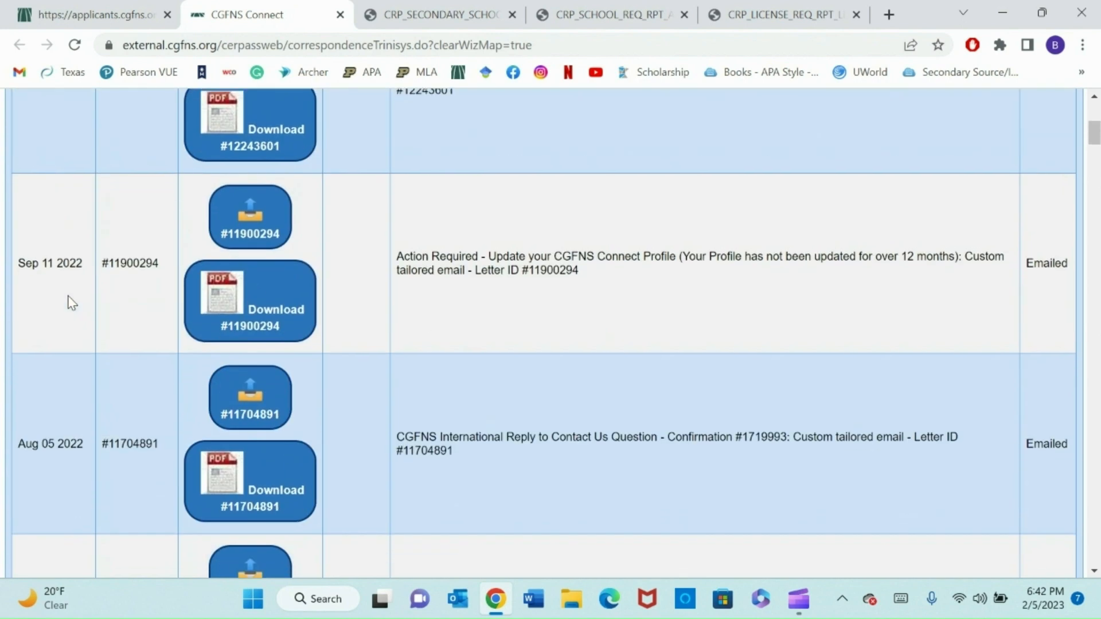
scroll(69, 302, up, 1)
scroll(219, 334, up, 4)
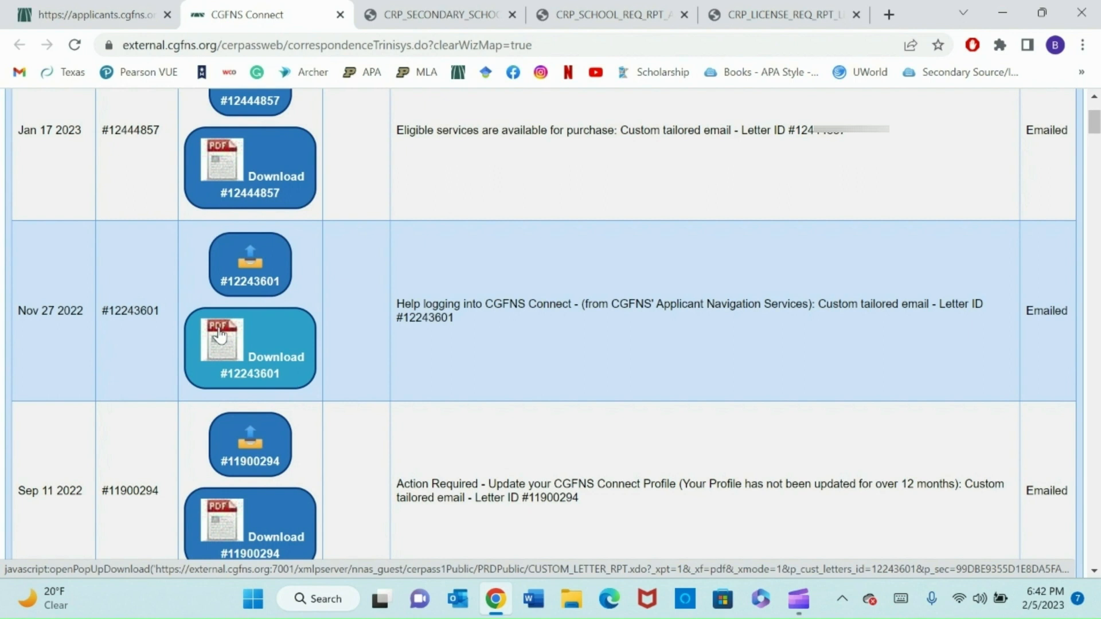
scroll(220, 336, up, 3)
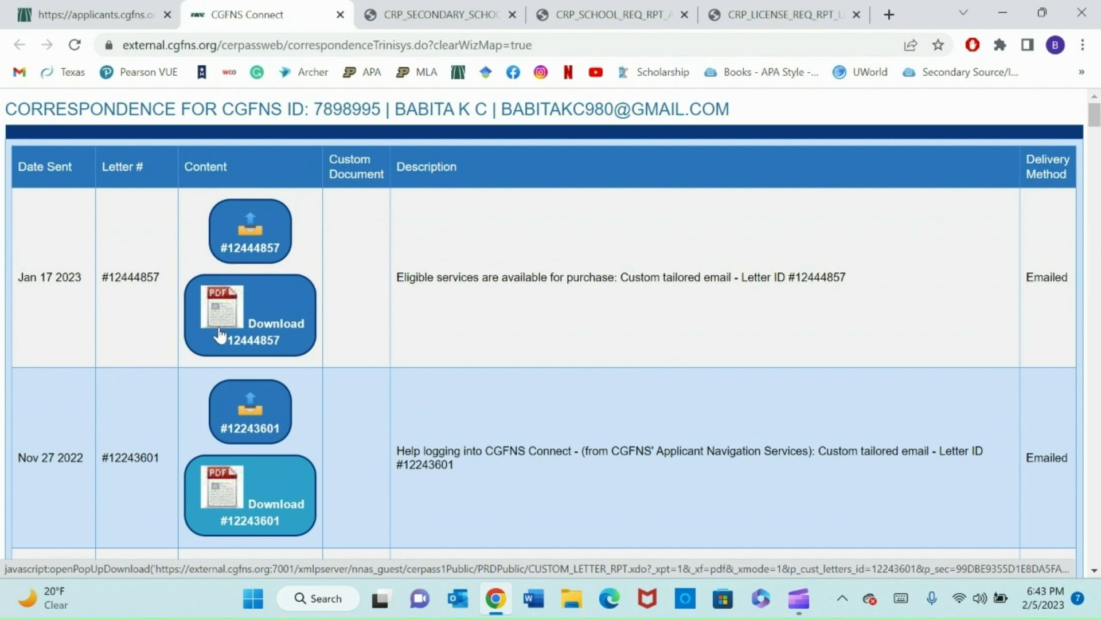
Step: Go back through My Dashboard to the CES report order showing the Texas Board of Nursing recipient
click(143, 17)
click(19, 46)
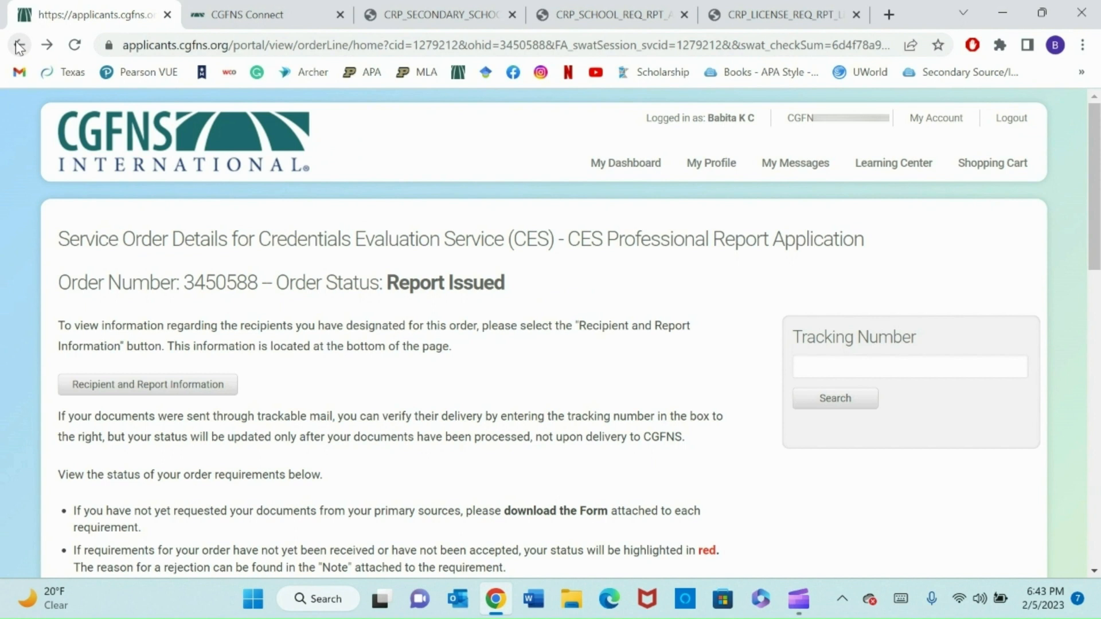
click(628, 171)
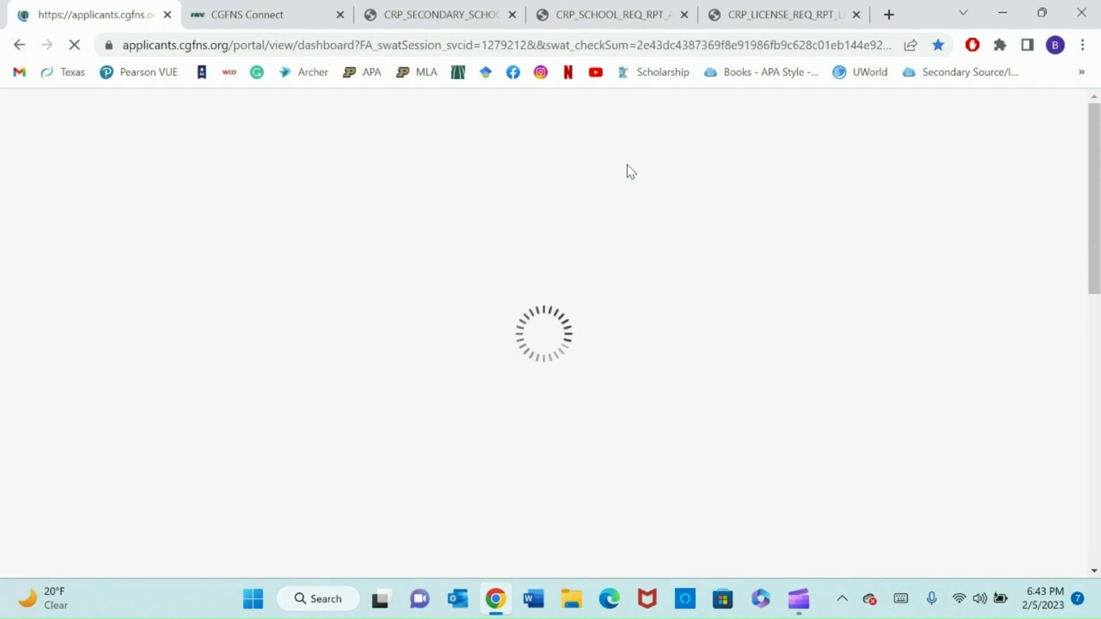
scroll(430, 370, down, 10)
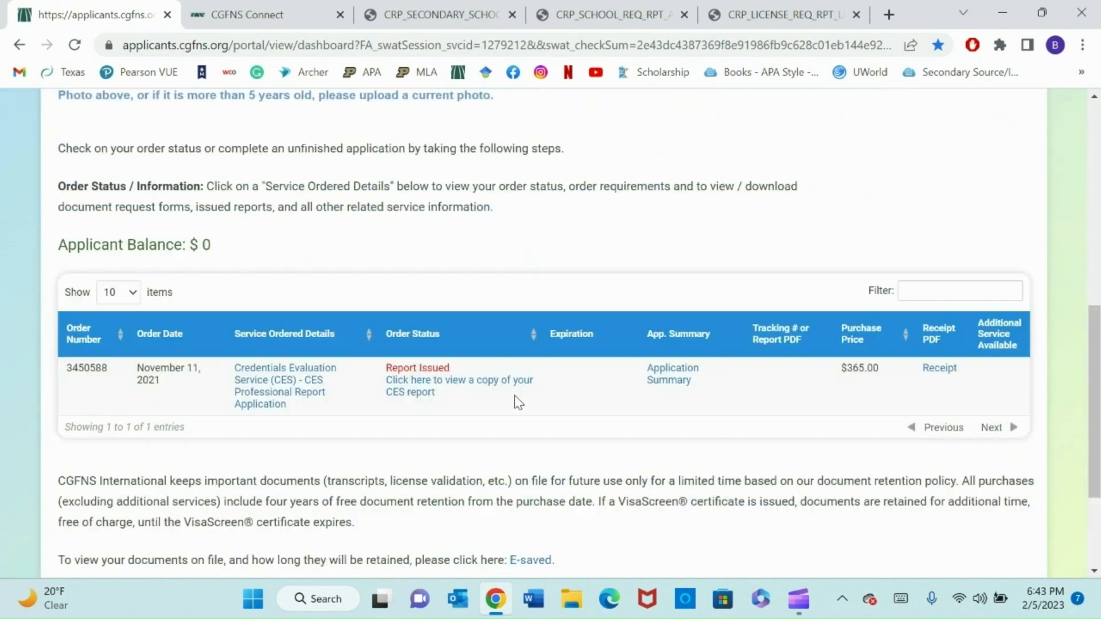
click(405, 370)
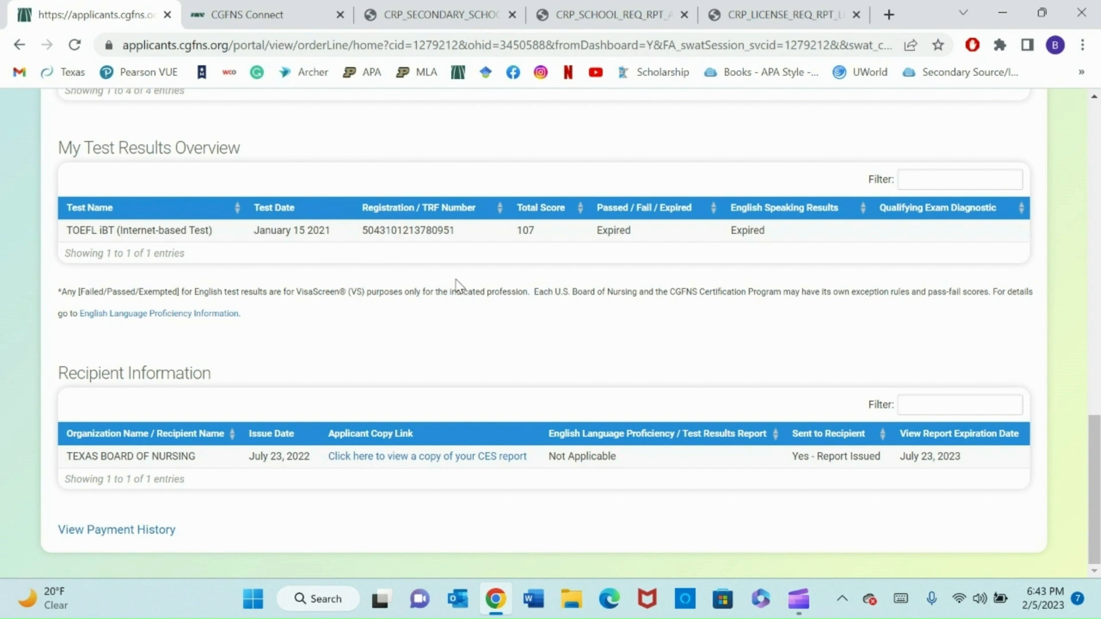
Step: Open the CES report copy as Report.pdf in Acrobat and read pages 1 through 5
click(431, 466)
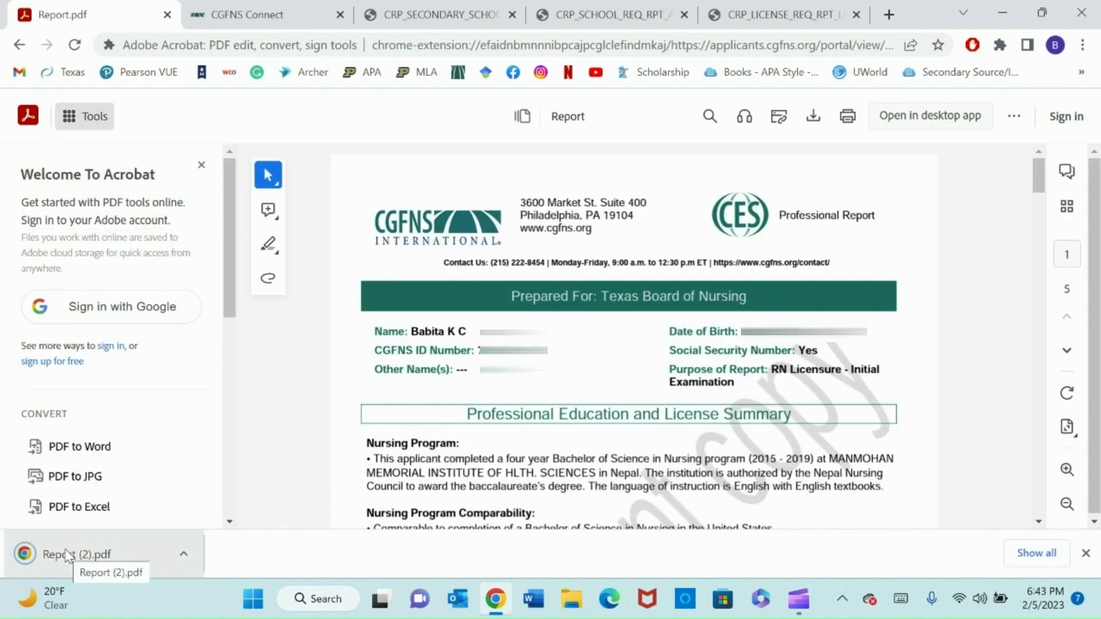
scroll(524, 402, down, 1)
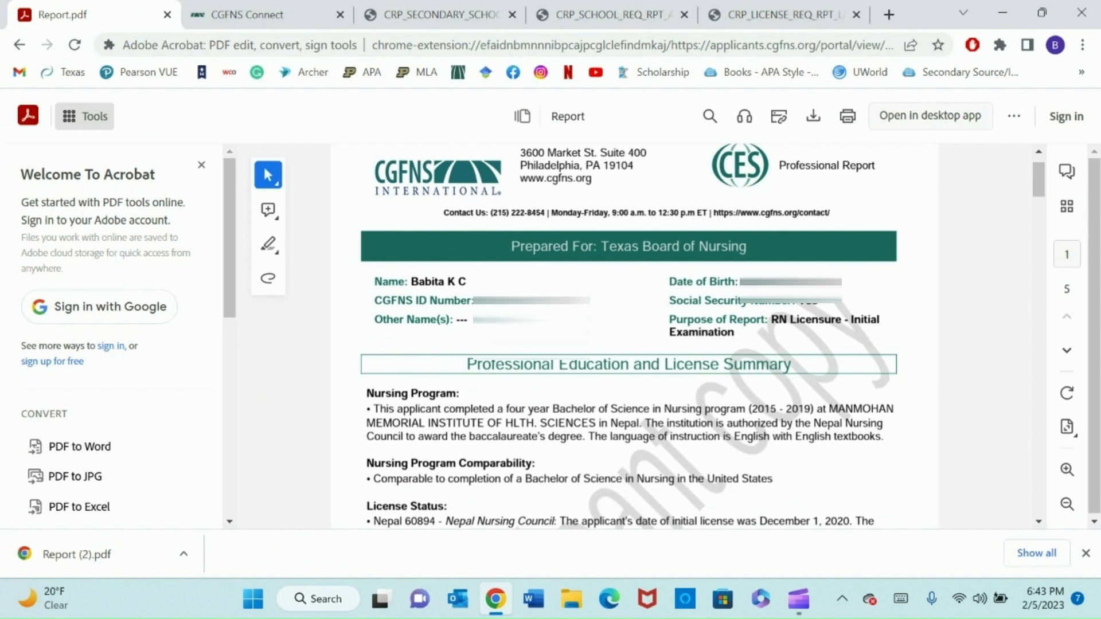
scroll(571, 335, down, 3)
scroll(571, 338, down, 1)
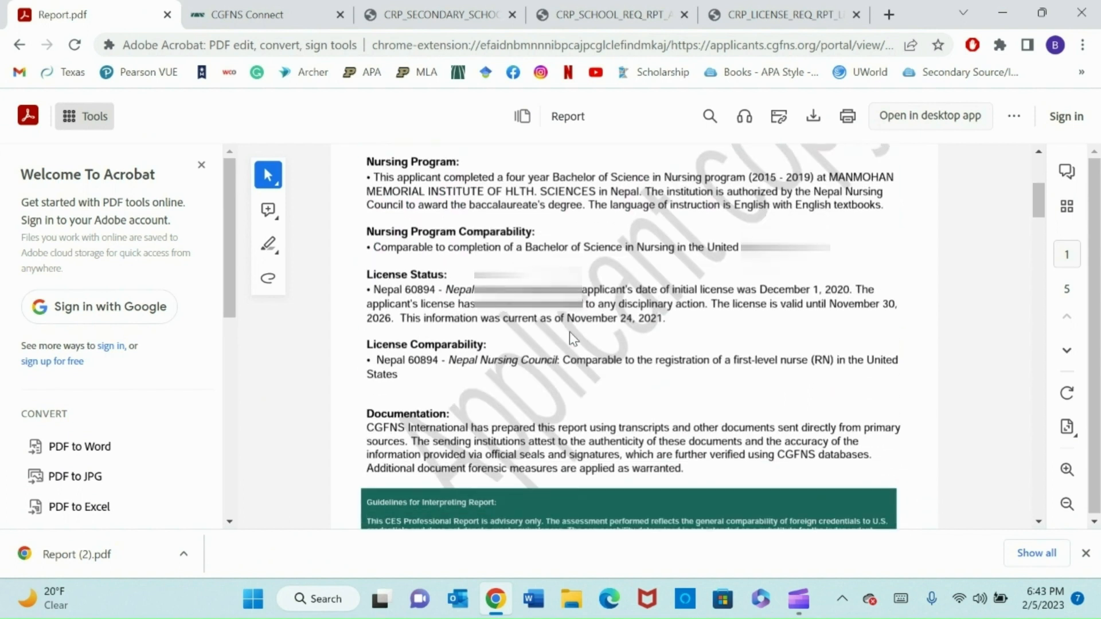
scroll(571, 338, up, 1)
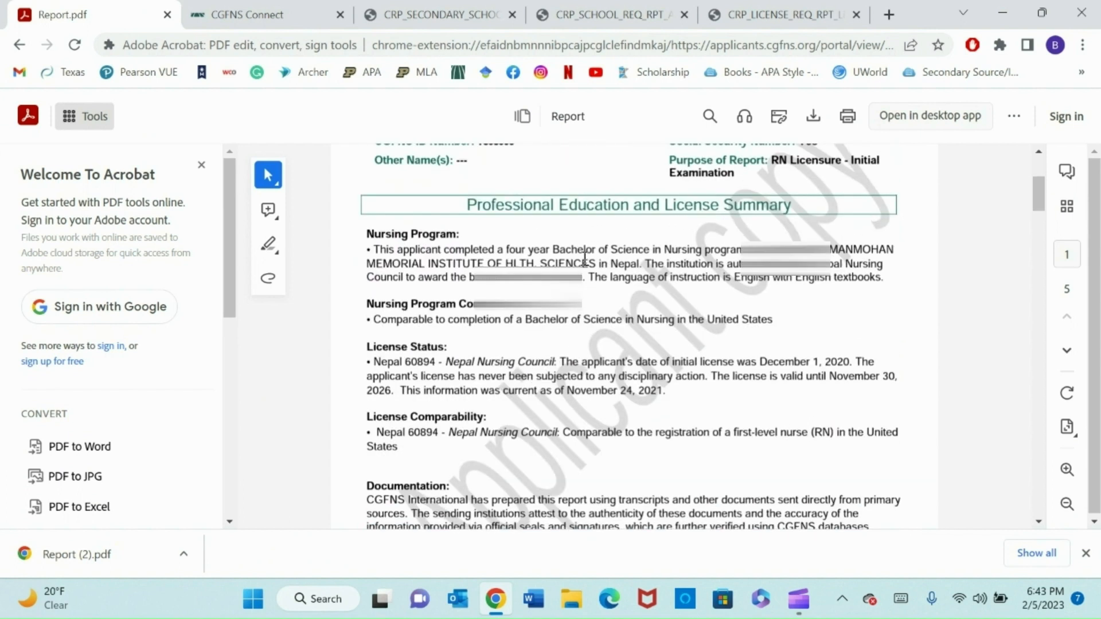
scroll(585, 259, down, 1)
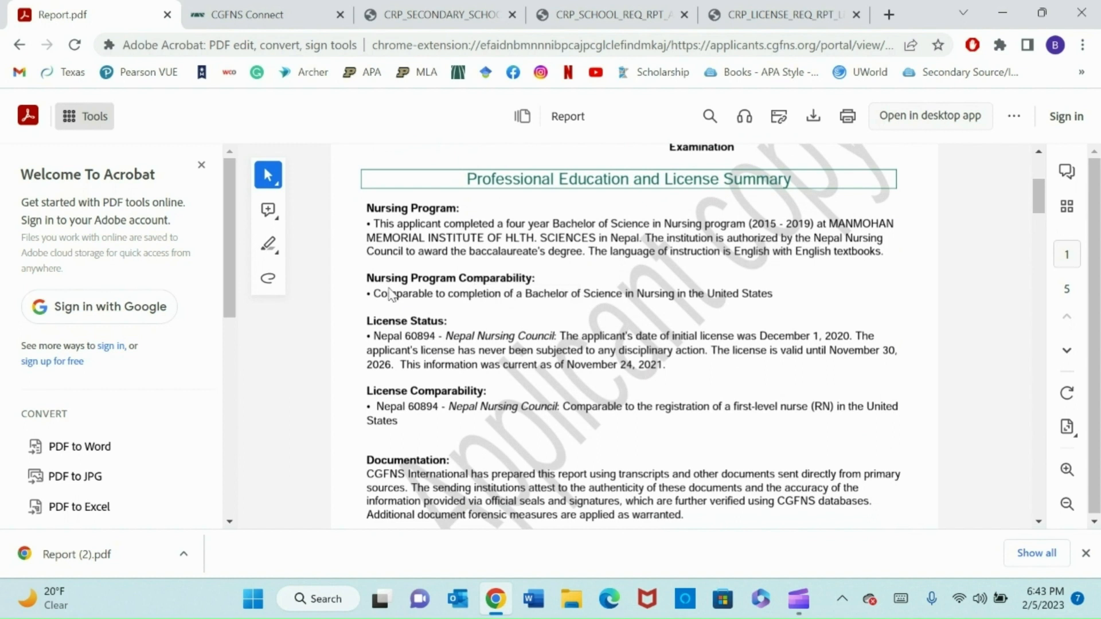
scroll(485, 291, down, 1)
scroll(486, 290, down, 10)
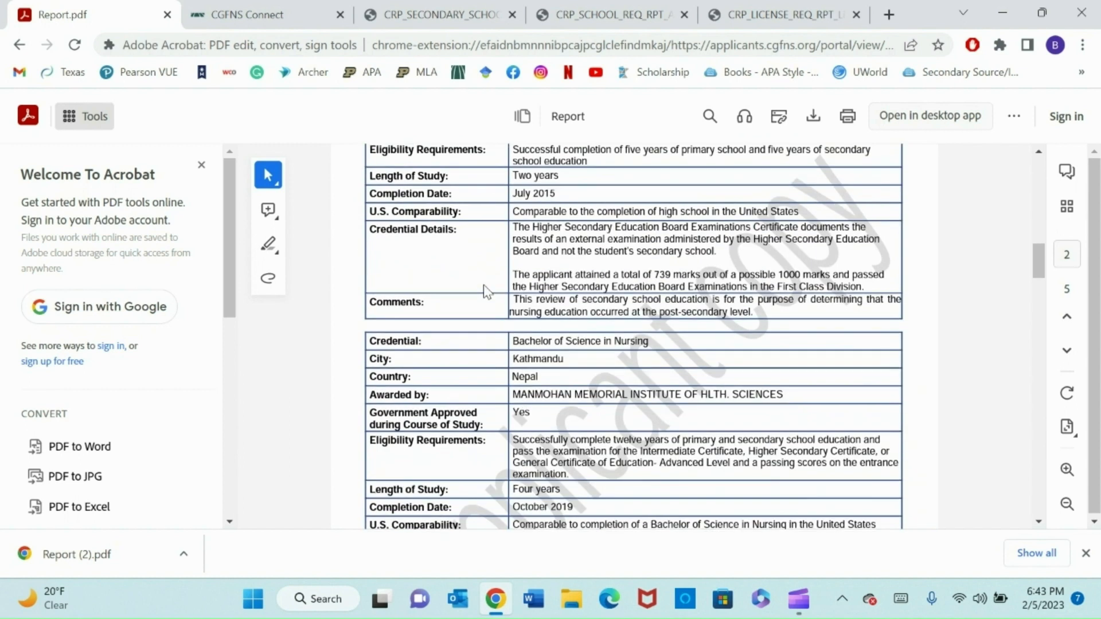
scroll(486, 291, up, 3)
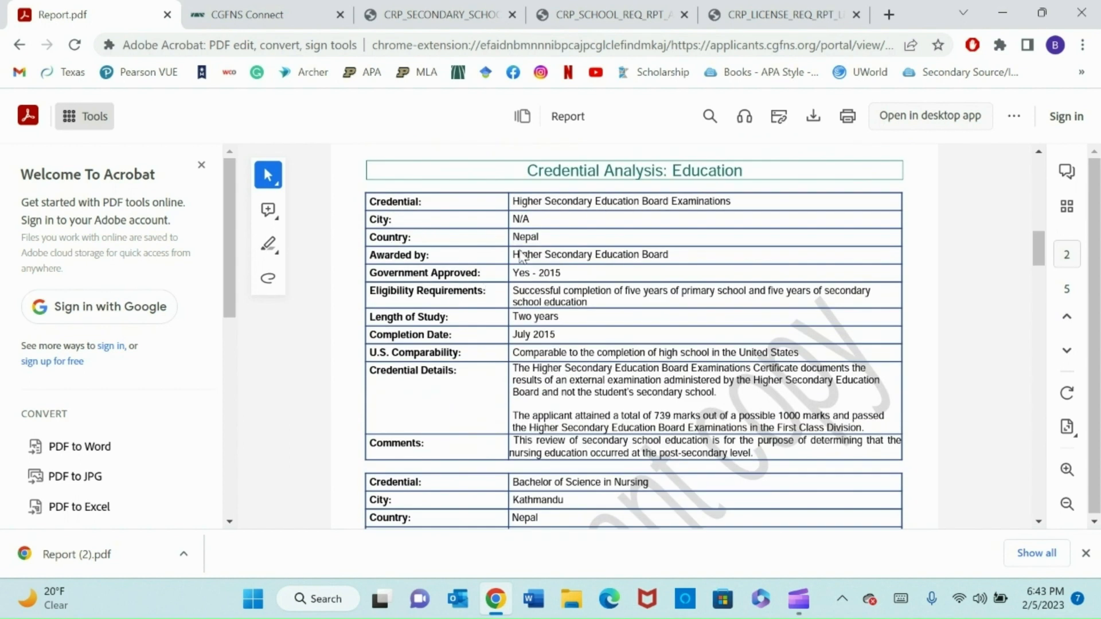
scroll(520, 250, down, 7)
scroll(521, 250, down, 2)
scroll(520, 250, down, 20)
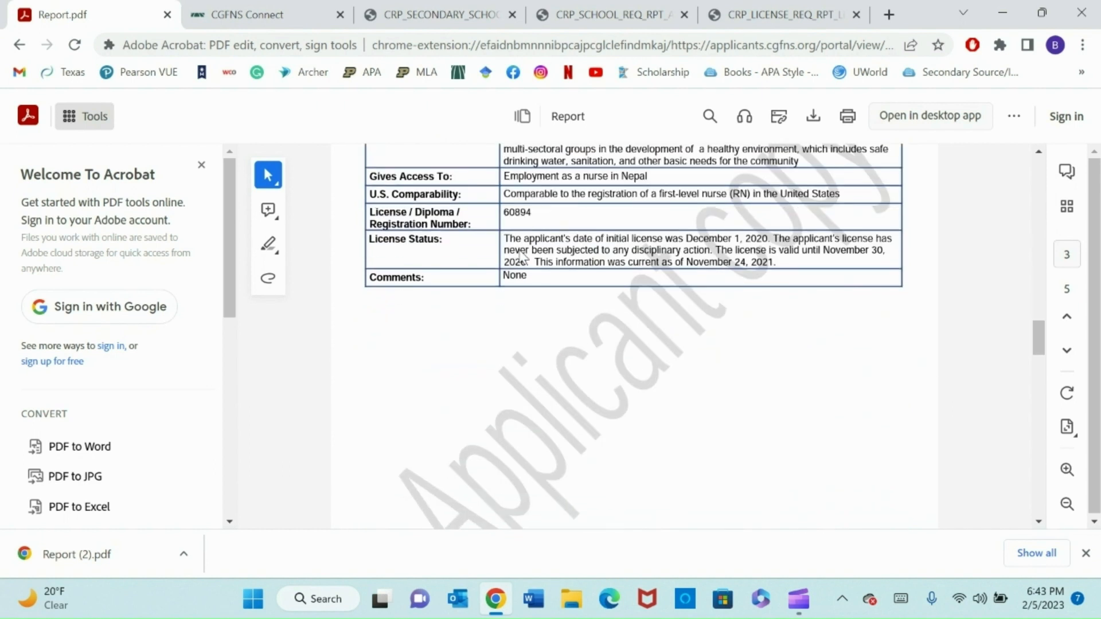
scroll(522, 256, down, 20)
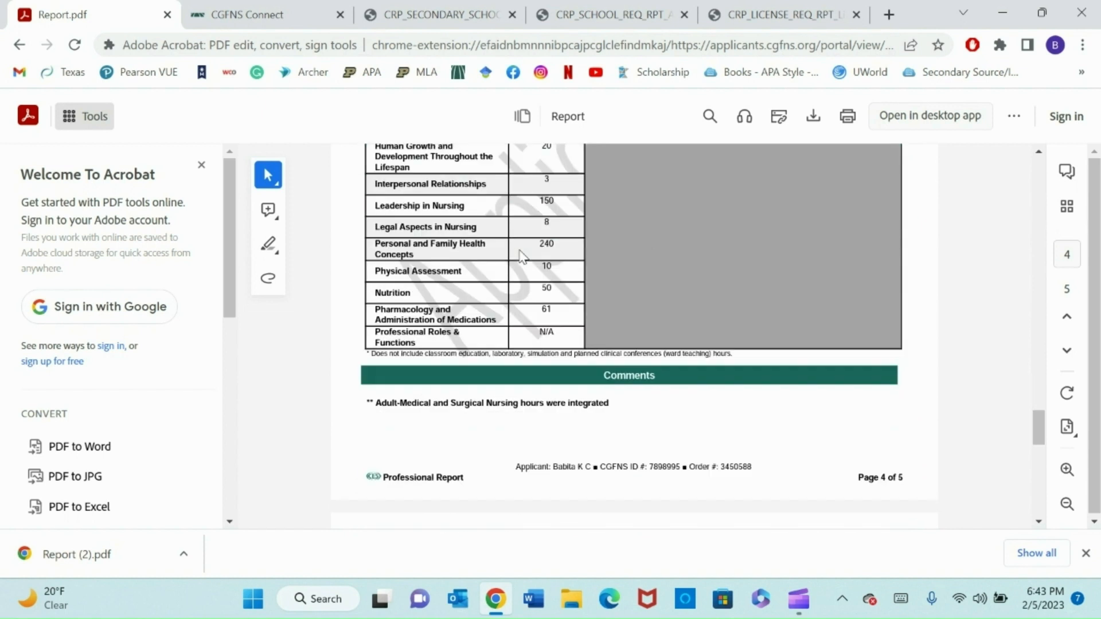
scroll(522, 256, down, 14)
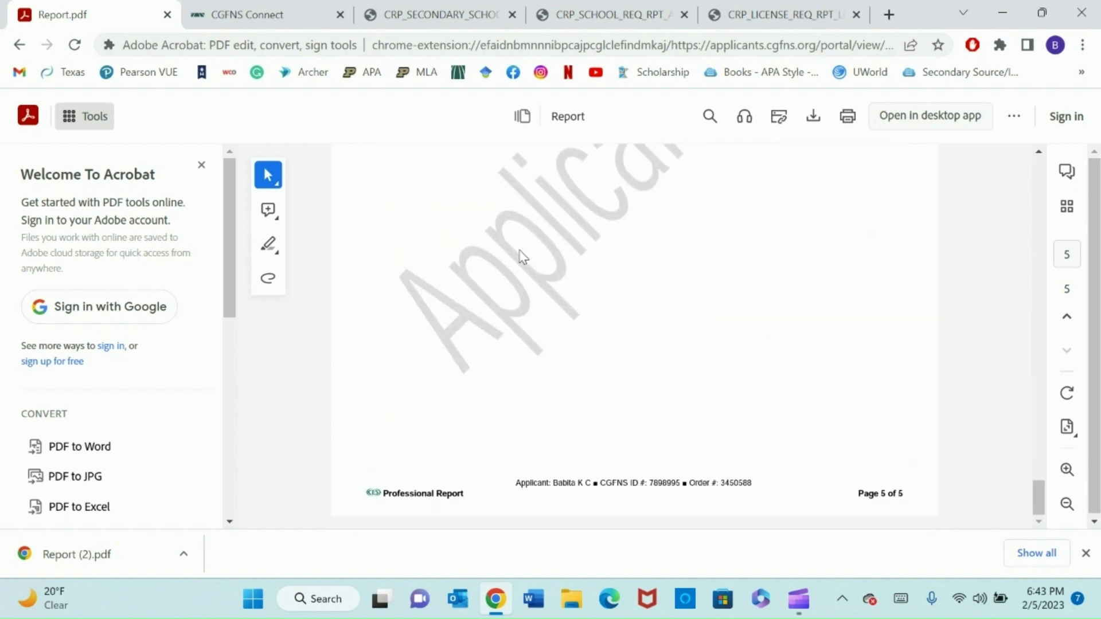
scroll(522, 256, up, 20)
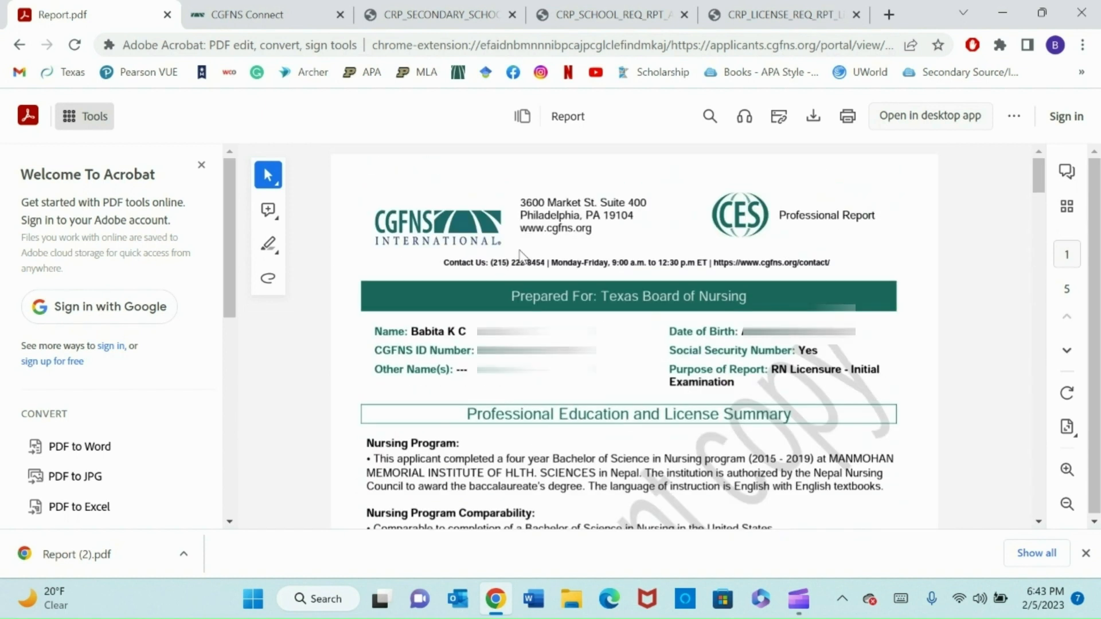
Step: Go back from the PDF to the top of the CES order page and dismiss the McAfee expiry warning
click(20, 46)
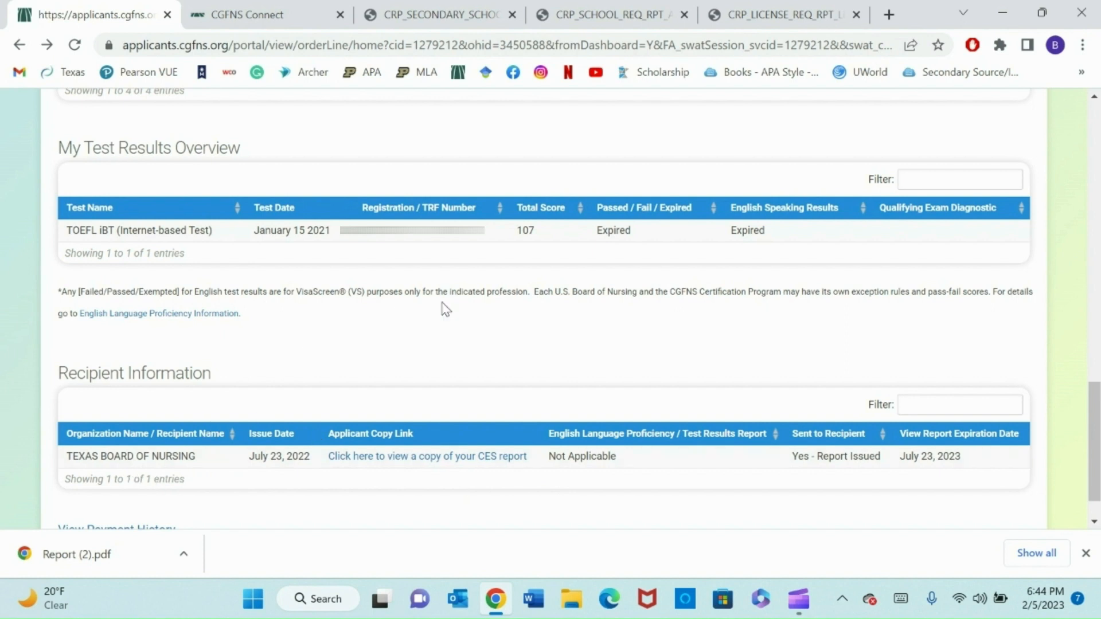
scroll(446, 310, up, 15)
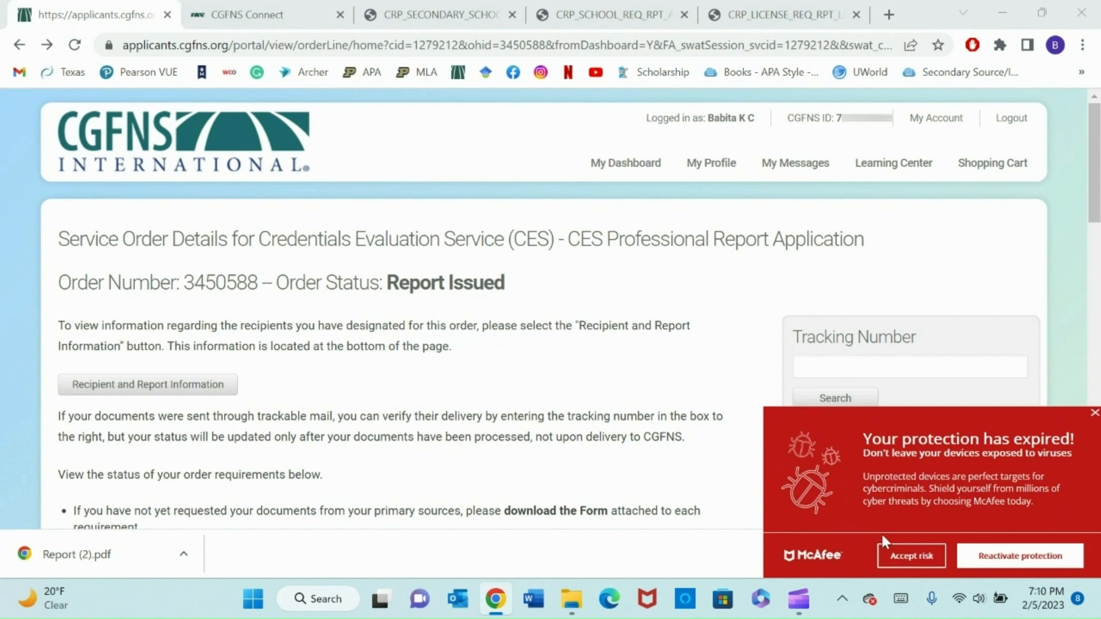
click(892, 556)
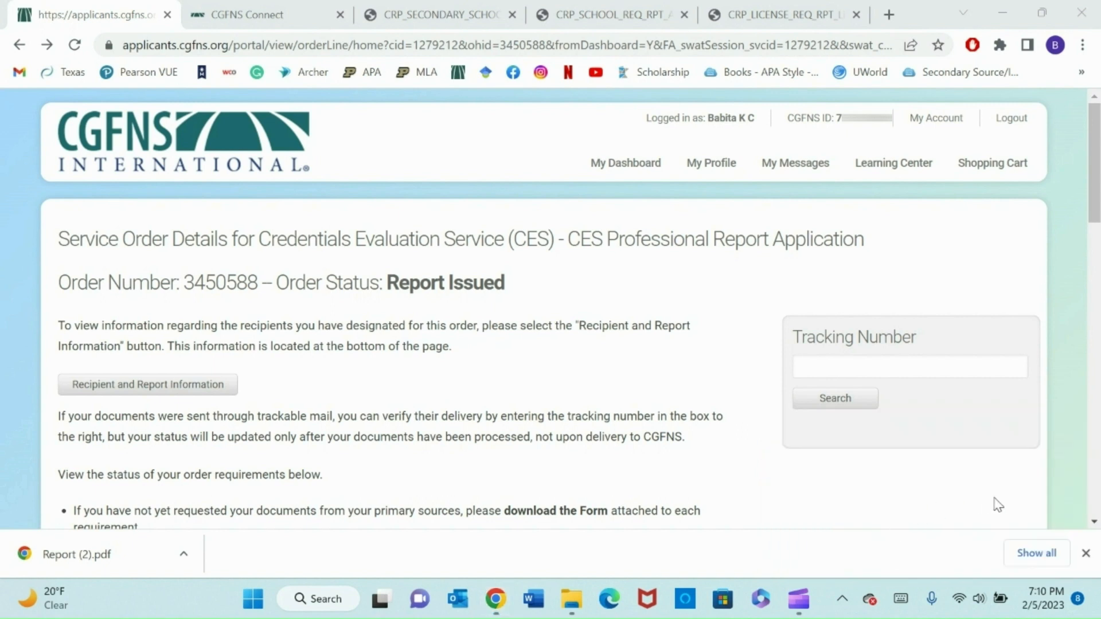